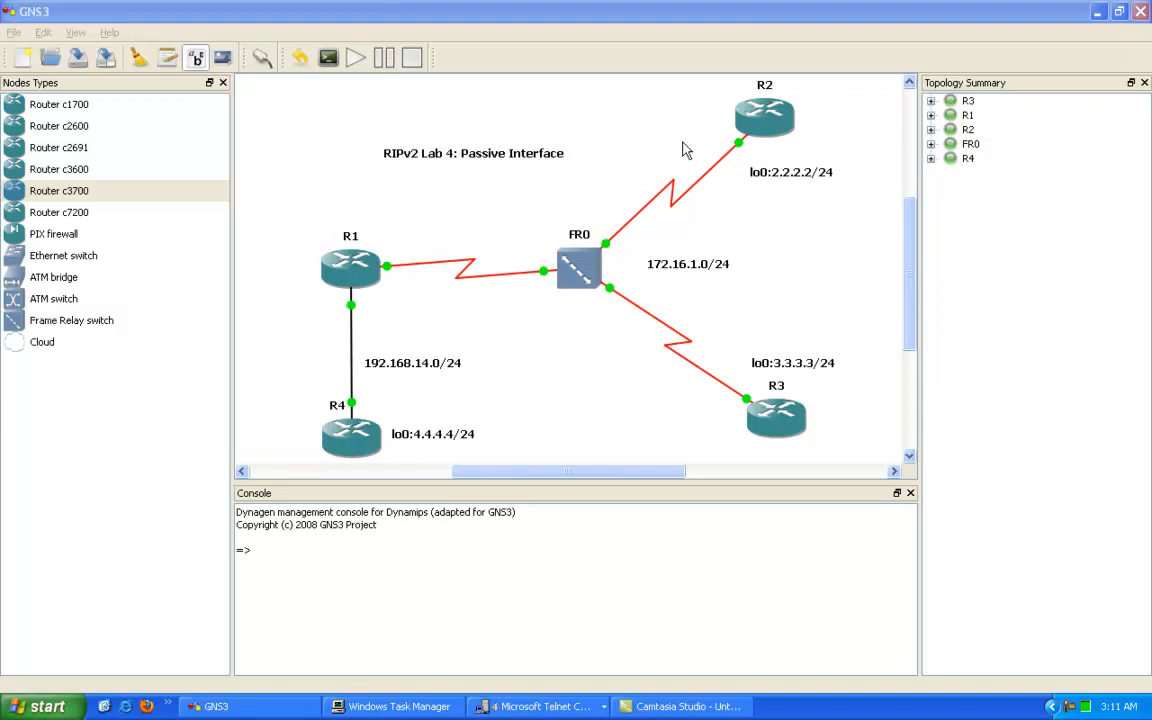
Add the notes 2, 1 and 3 beside the R2, R1 and R3 ends of the Frame Relay links.
click(690, 266)
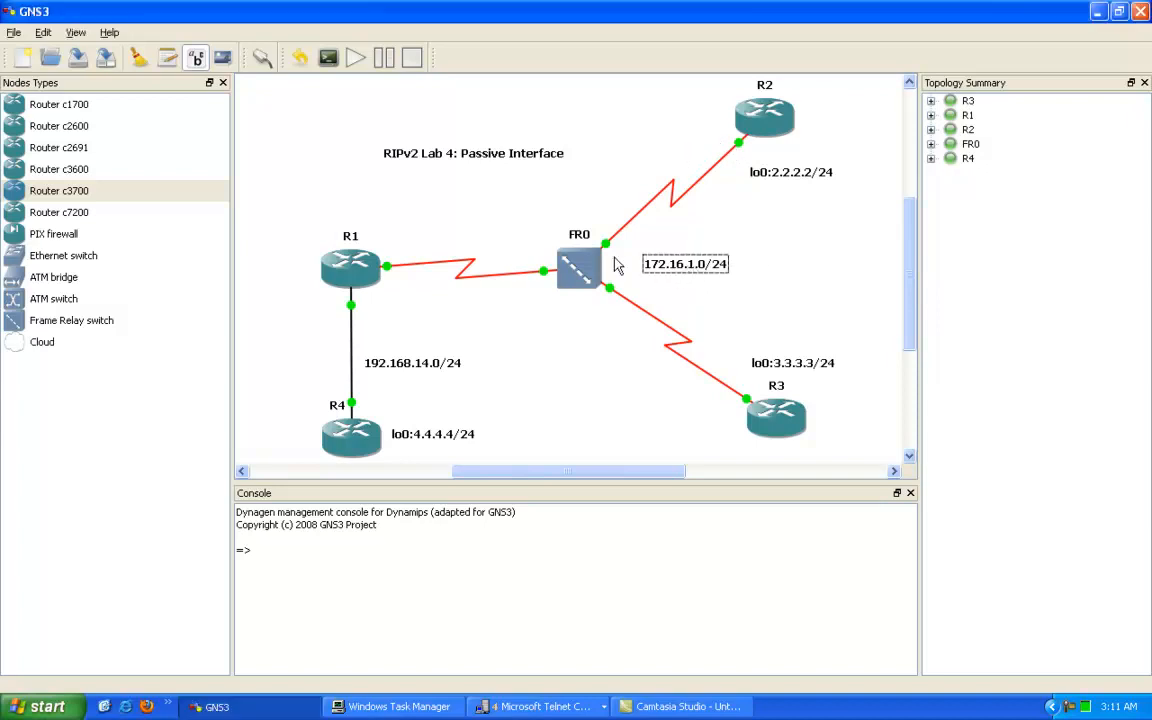
click(166, 58)
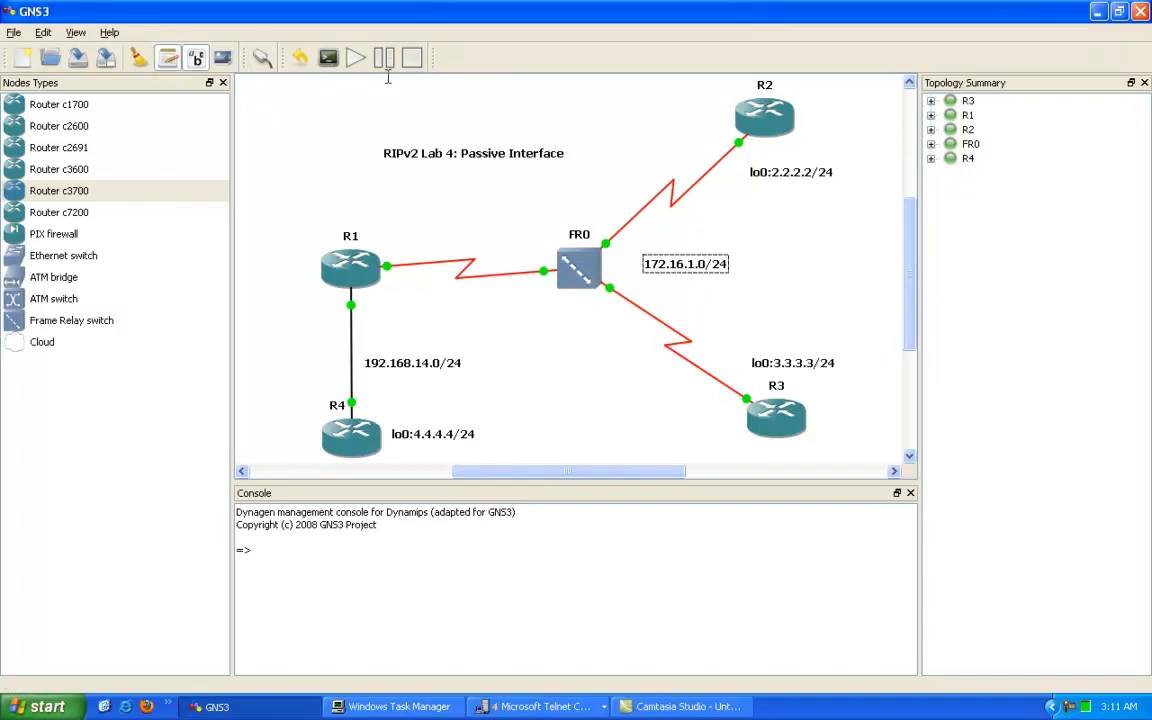
click(708, 144)
click(166, 58)
click(390, 251)
text(1)
click(168, 62)
click(727, 405)
text(3)
click(600, 362)
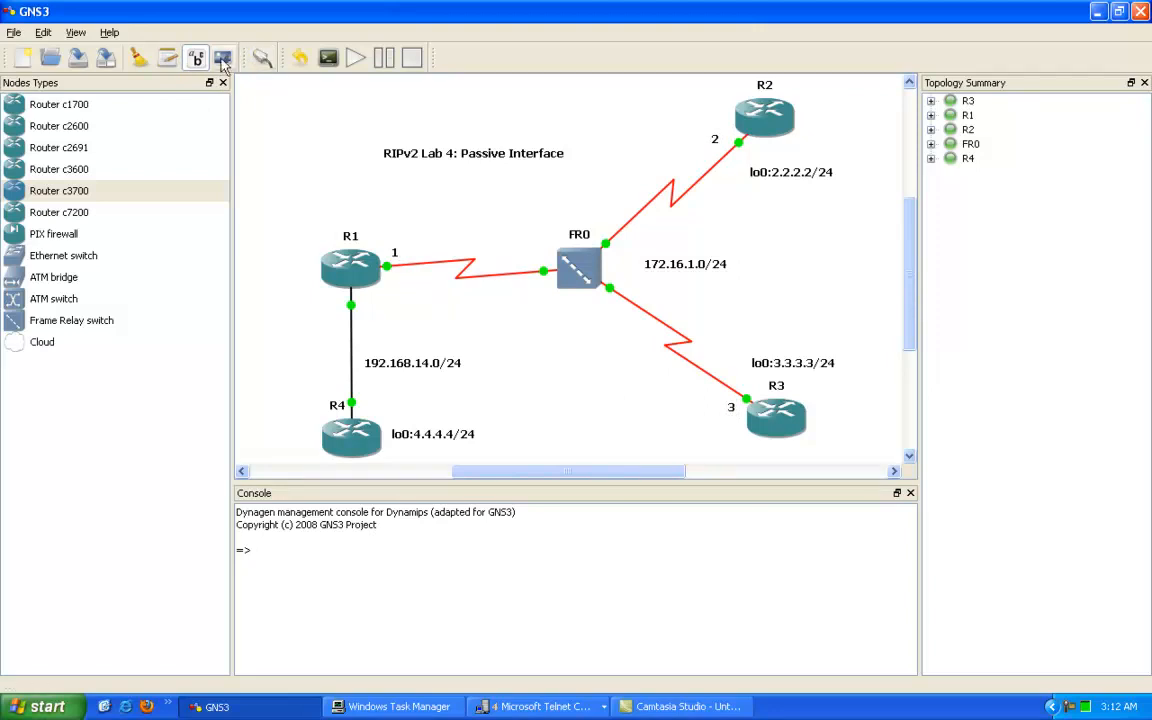
Label the R1–R4 link ends with the notes 1 at R1 and 4 at R4.
click(167, 58)
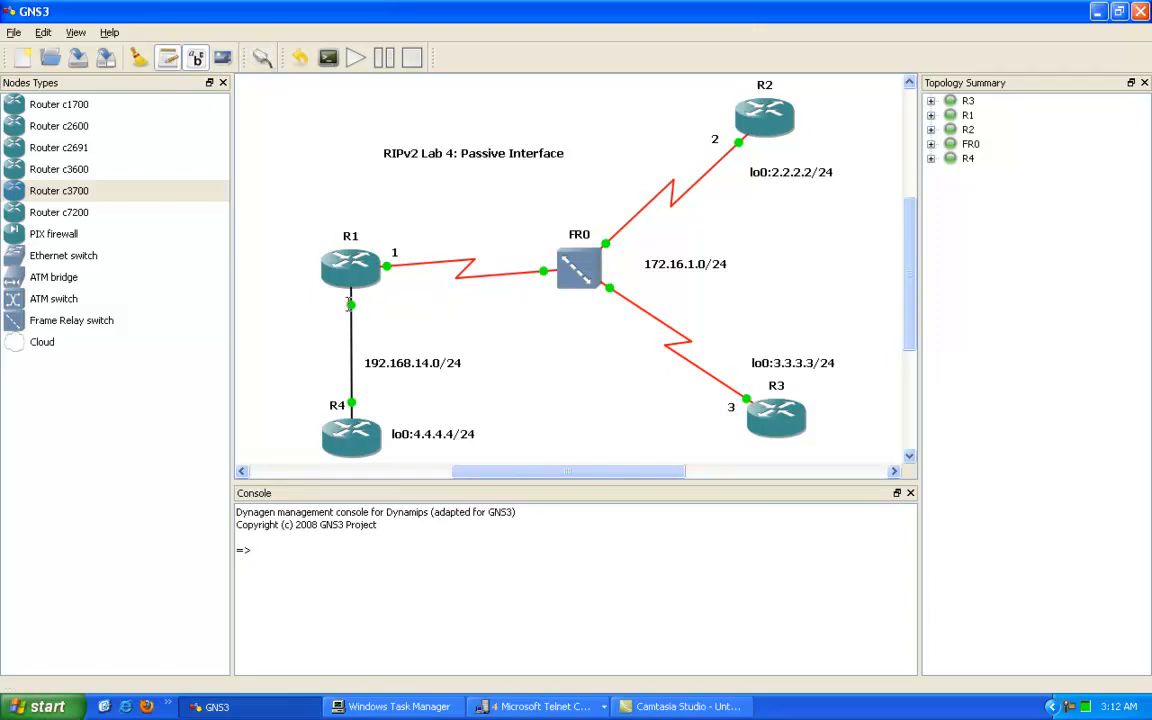
click(332, 304)
text(1)
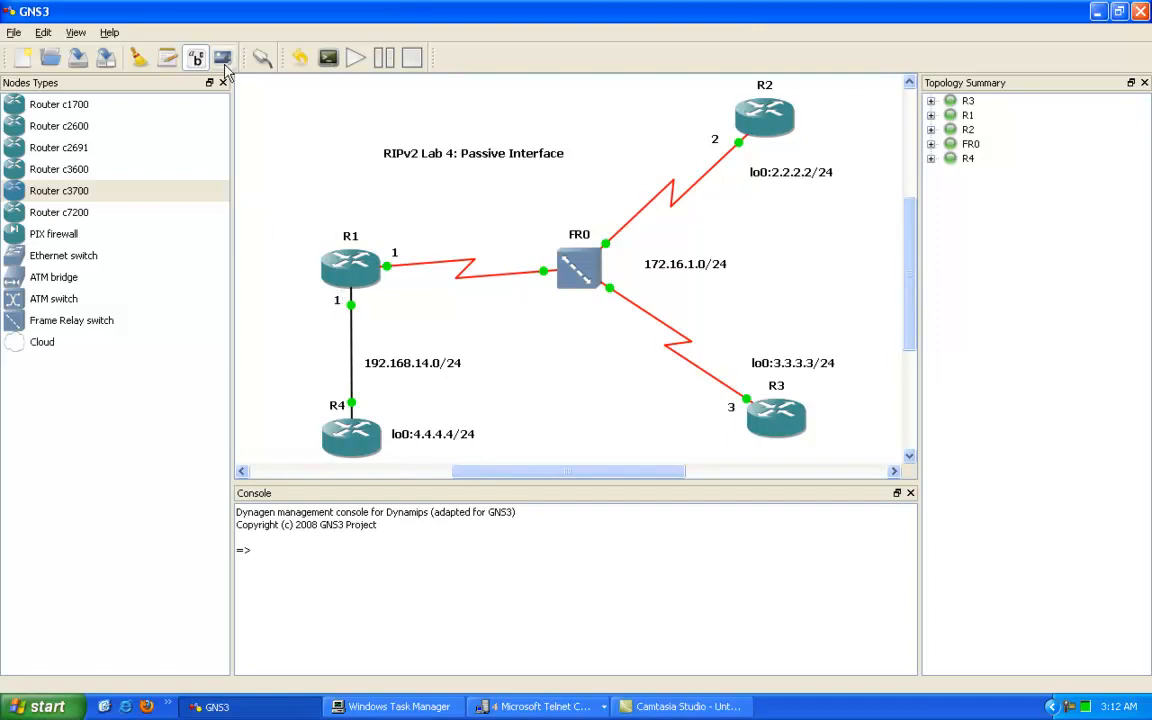
click(169, 60)
click(364, 390)
text(4)
click(362, 408)
drag(369, 410, 371, 411)
Add the note lo0:1.1.1.1/24 above R1 and shift it slightly up and away from the router's name.
click(168, 58)
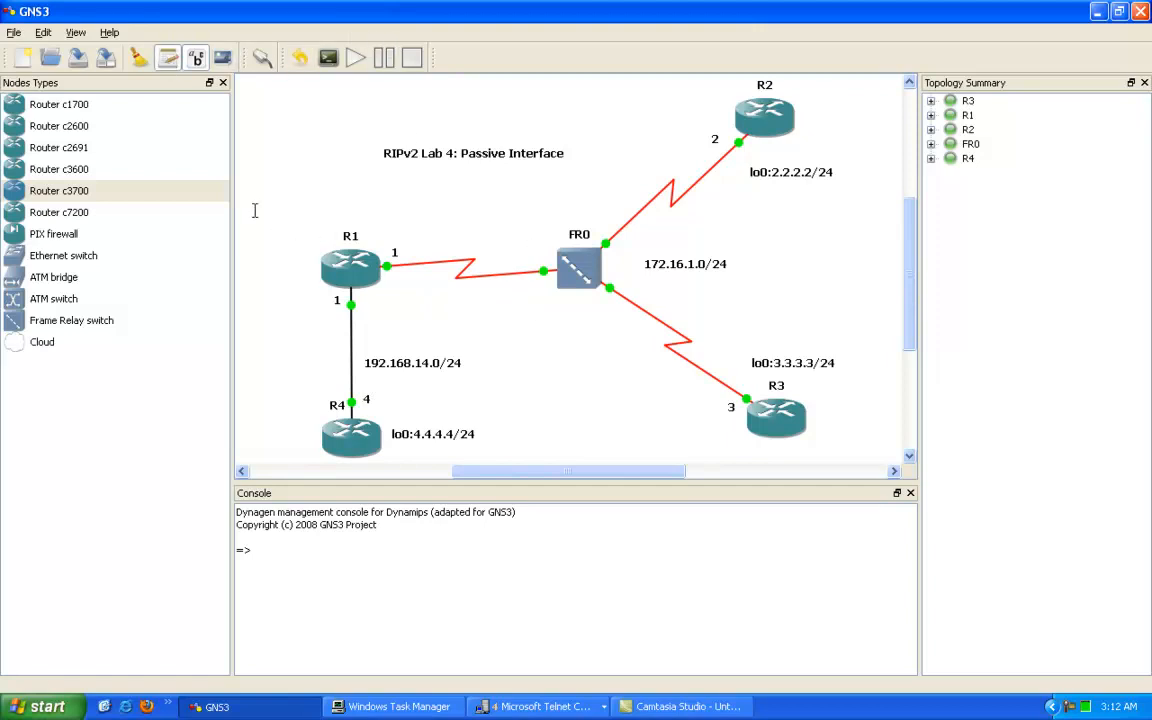
click(257, 226)
text(lo0:)
text(1.1.1.1/24)
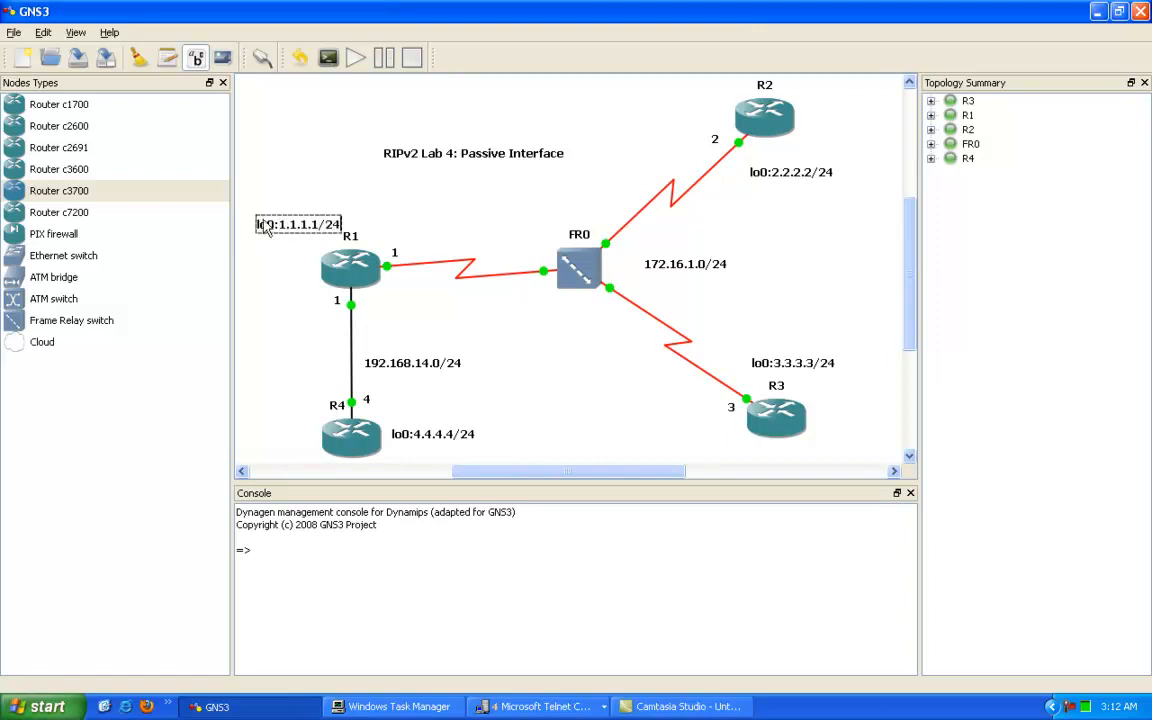
click(247, 157)
click(278, 225)
drag(280, 230, 270, 223)
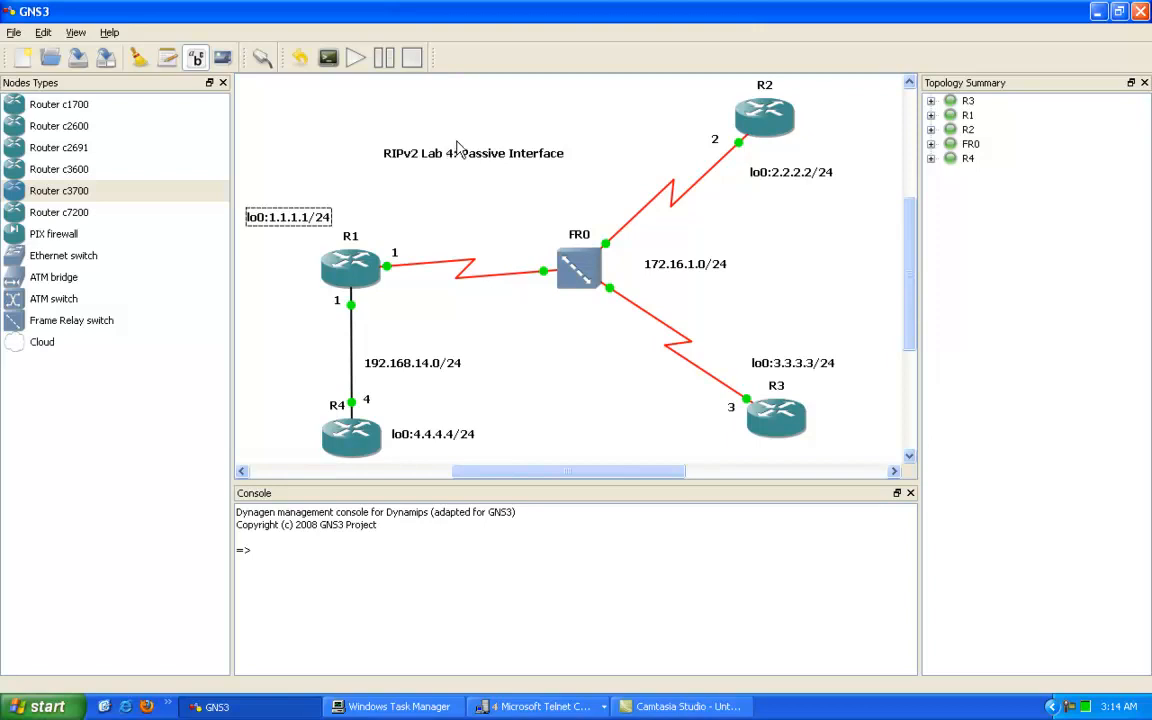
Switch to R1's Telnet console, move its window below router R1 in the diagram, and enter privileged mode.
click(540, 706)
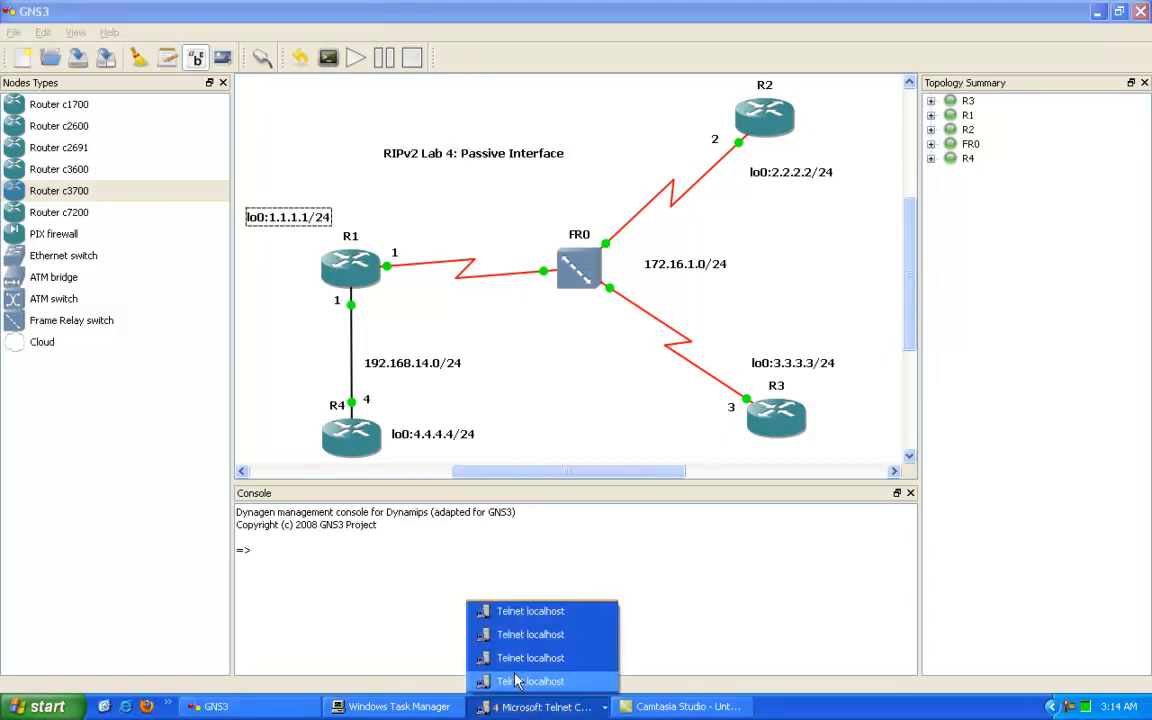
click(527, 636)
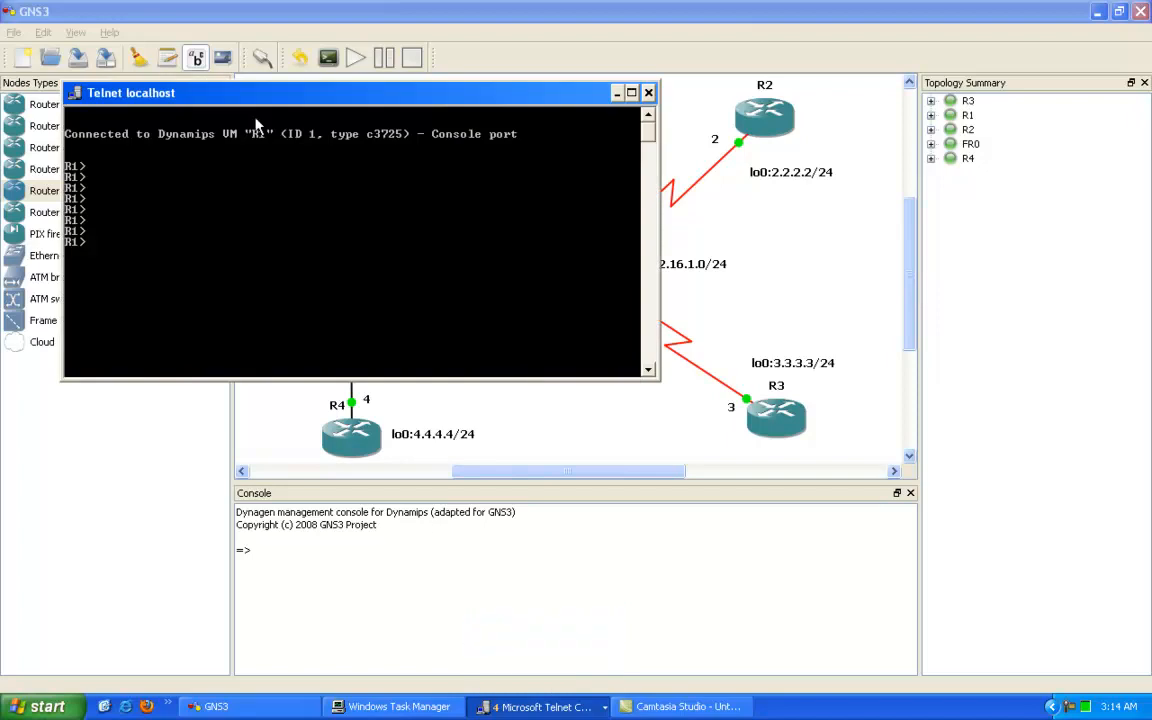
drag(279, 106, 360, 358)
key(Return)
key(Return)
text(en)
key(Return)
Display R1's brief IP interface summary.
text(show ip i)
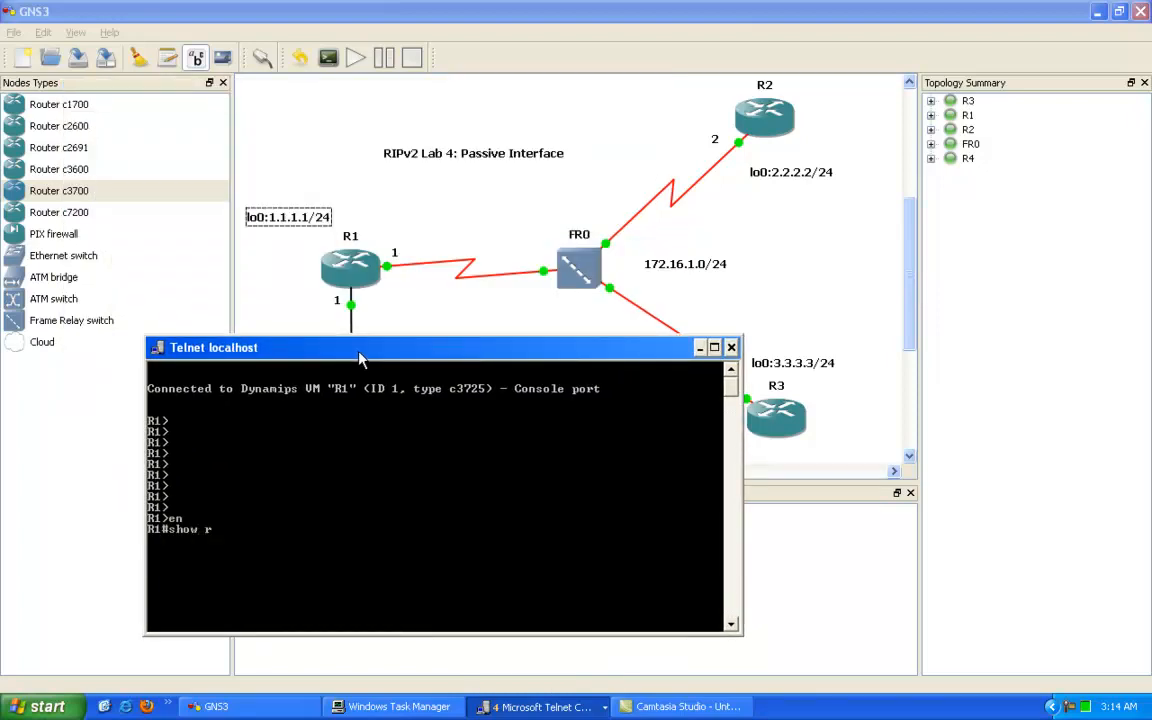
text(nt bri)
key(Return)
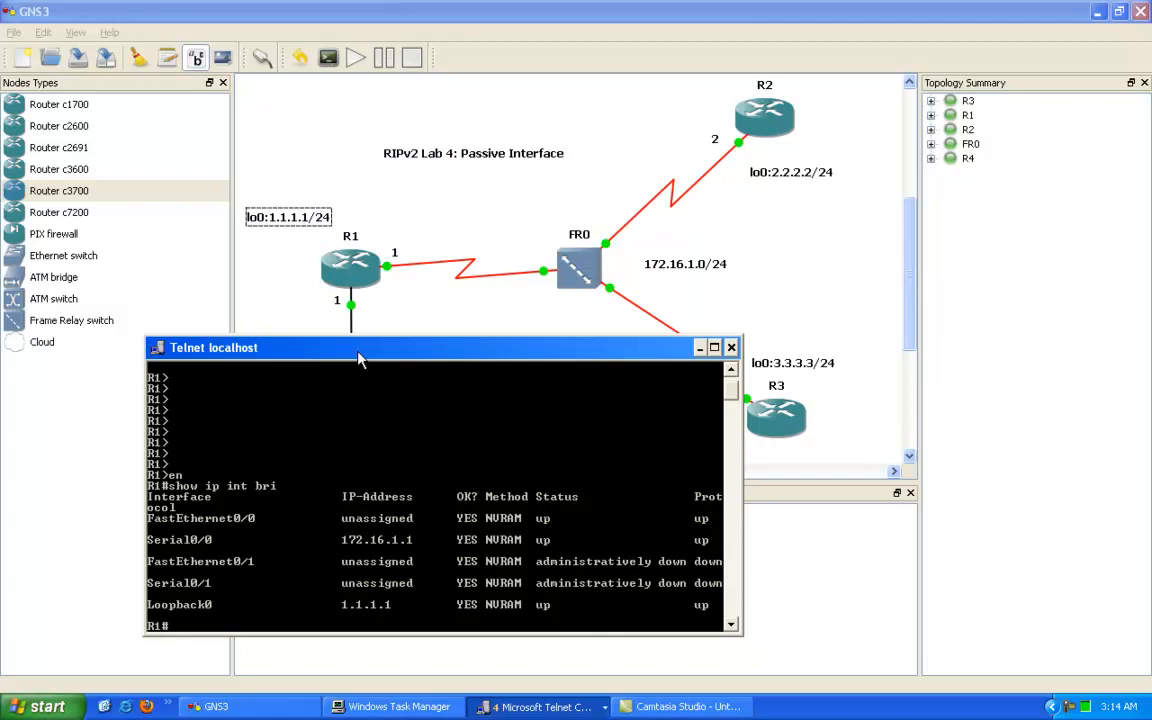
Assign 192.168.14.1 with mask 255.255.255.0 to R1's interface fa0/0 in configuration mode.
text(confi gt)
key(Return)
text(config t)
key(Return)
text(int fa0/0)
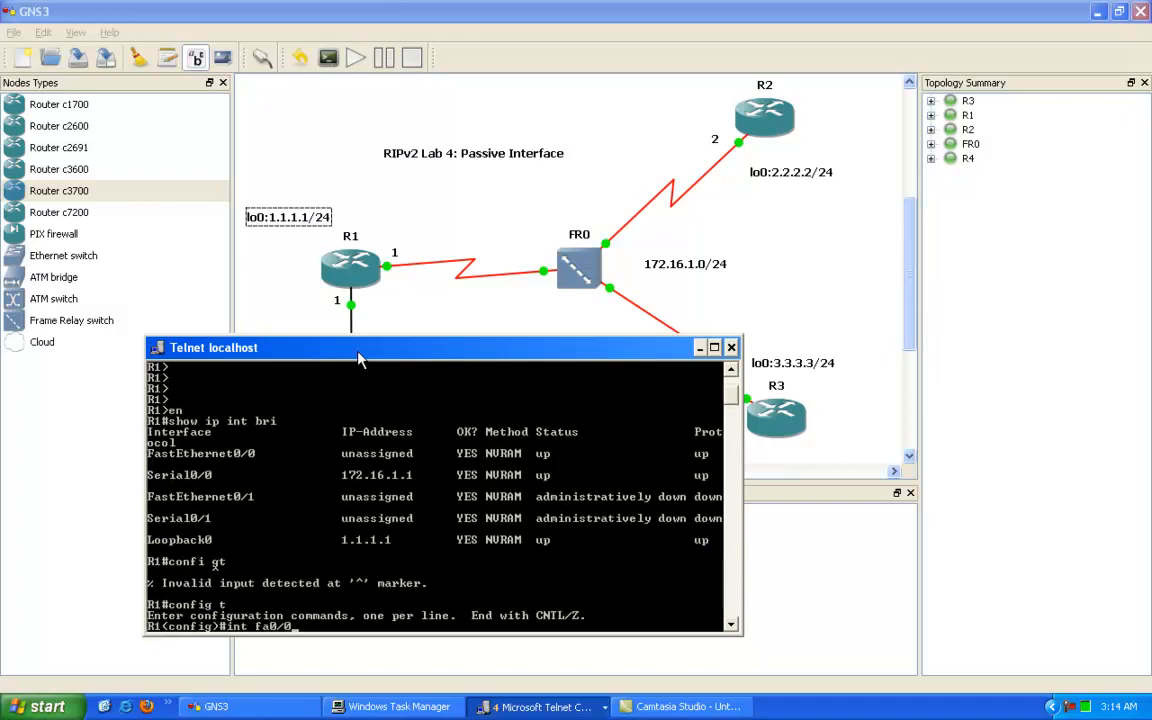
key(Return)
text(ip add)
key(Tab)
text(192.168.1)
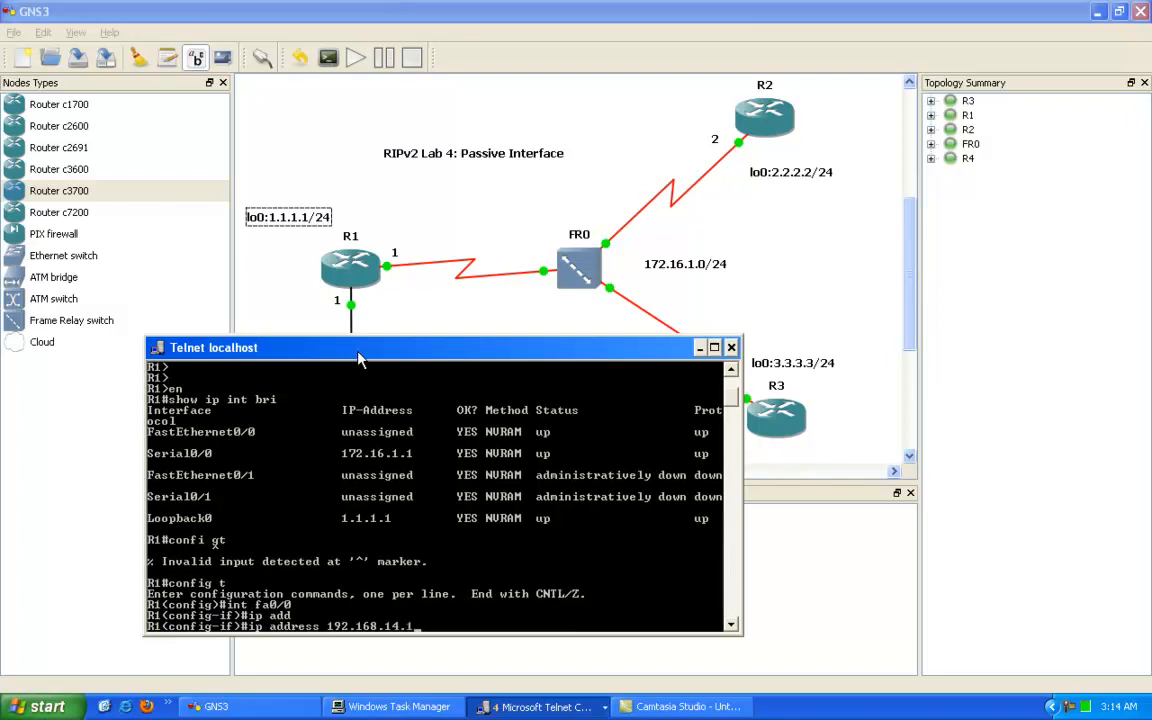
text(4.1 255.255.255.0)
key(Return)
key(Return)
Enable interface fa0/0 with no shut and return to privileged mode.
text(no shut)
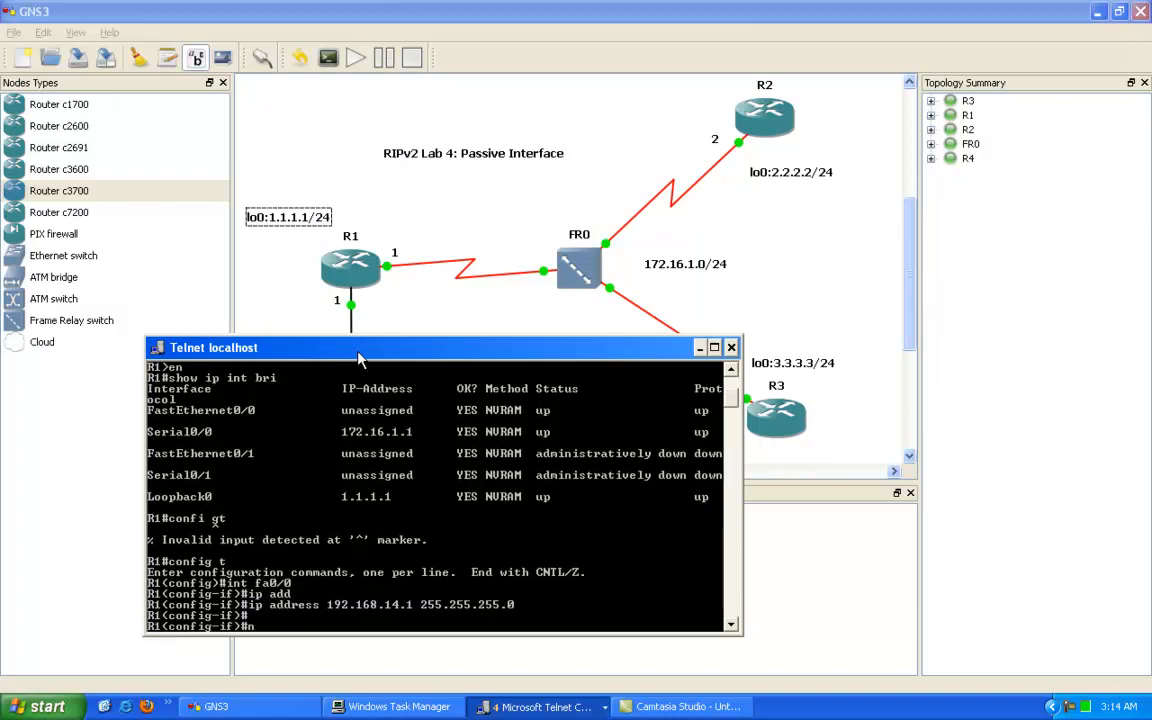
key(Return)
key(Return)
key(Return)
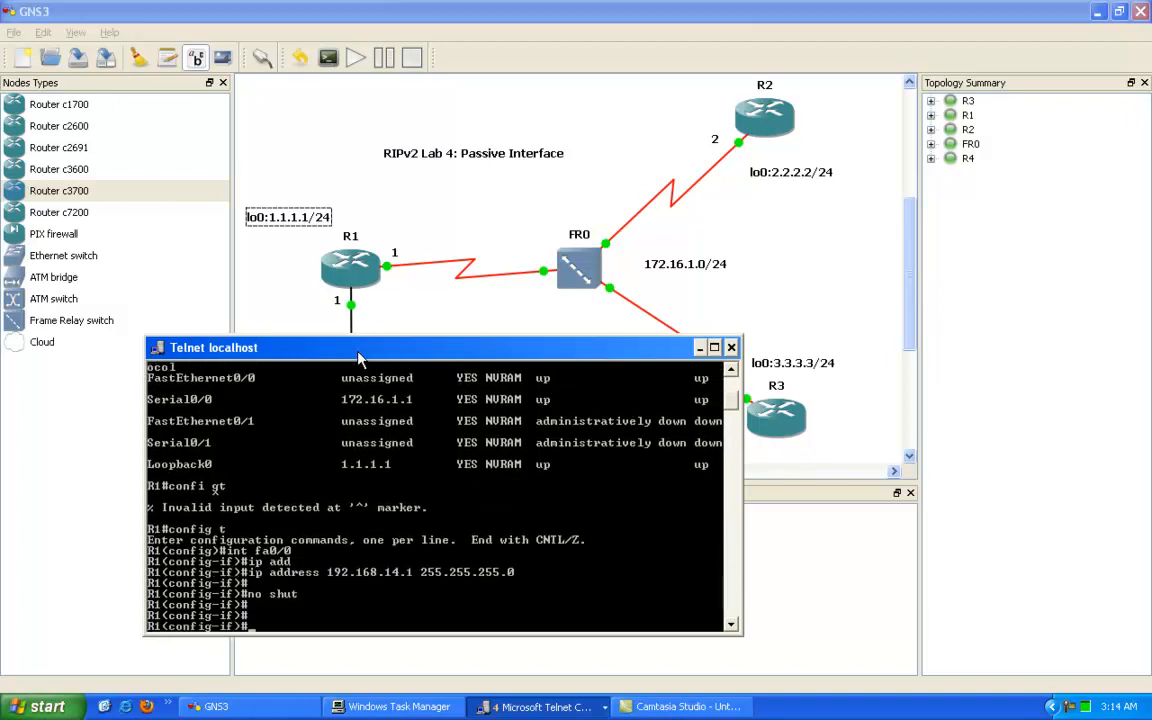
text(end)
key(Return)
Display R1's IP routing protocol details with show ip protocols.
text(sho)
key(BackSpace)
key(BackSpace)
key(BackSpace)
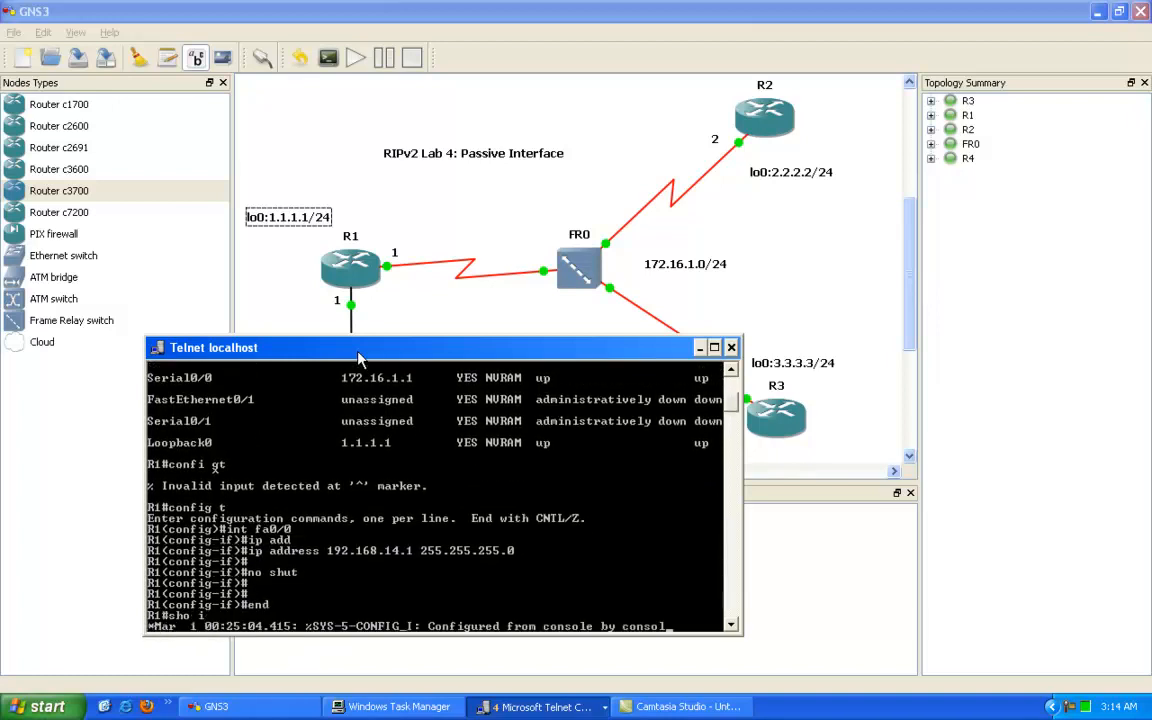
text(w ip pro)
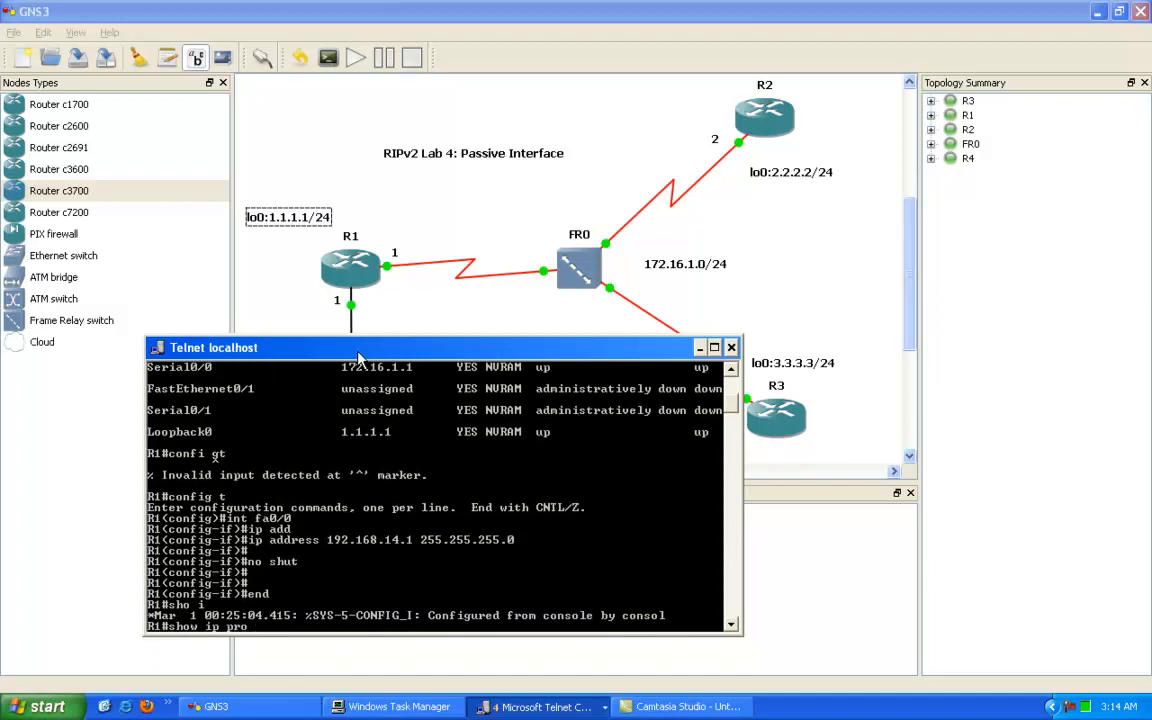
key(Tab)
key(Return)
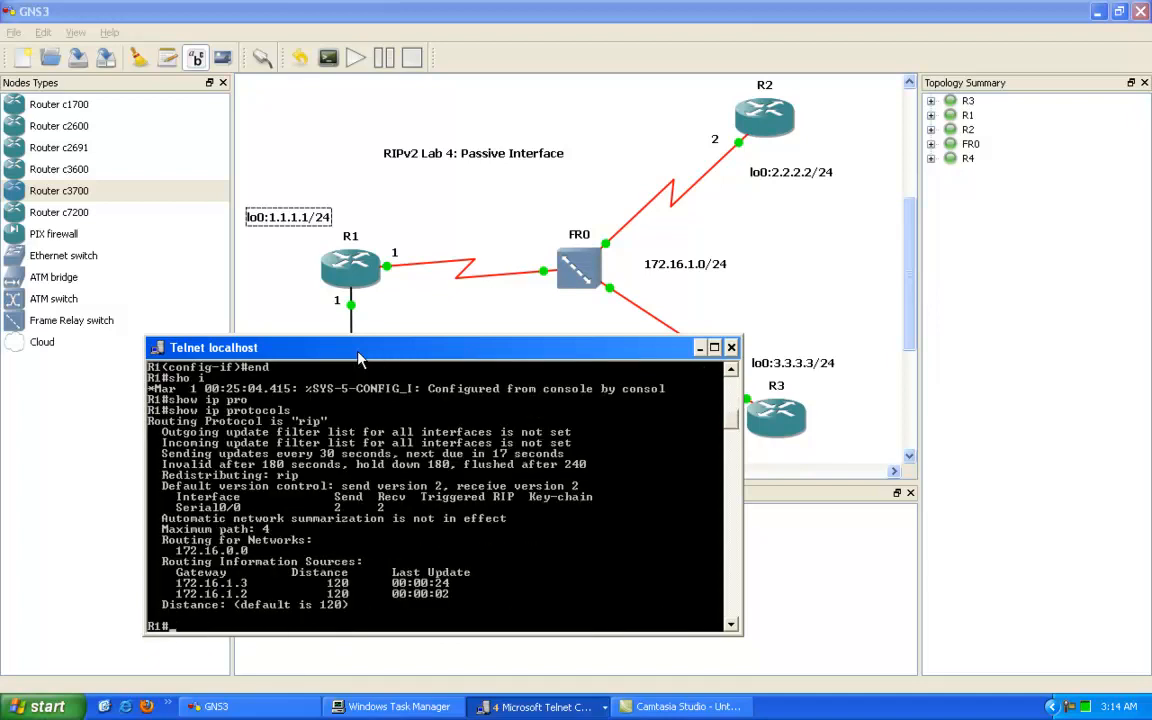
Show the running configuration beginning at rip, and highlight the gateway addresses in the earlier protocol output.
text(show run | b rip)
key(Return)
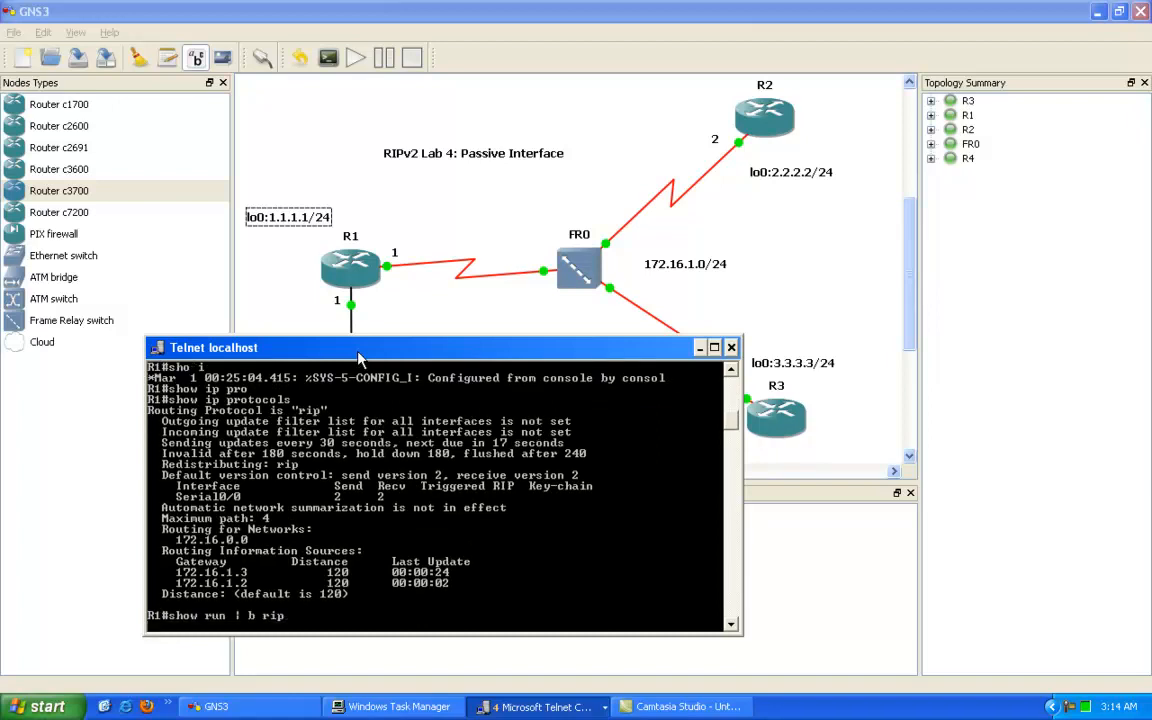
right_click(193, 515)
click(215, 522)
drag(184, 572, 281, 578)
drag(212, 584, 251, 588)
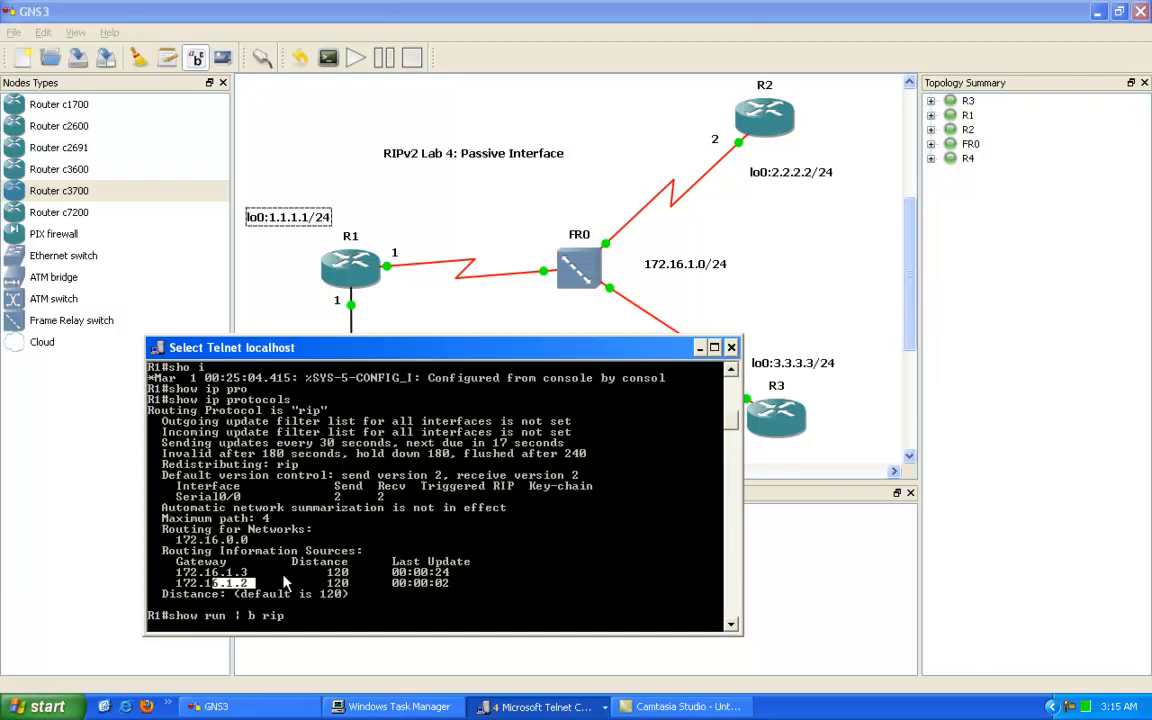
key(Return)
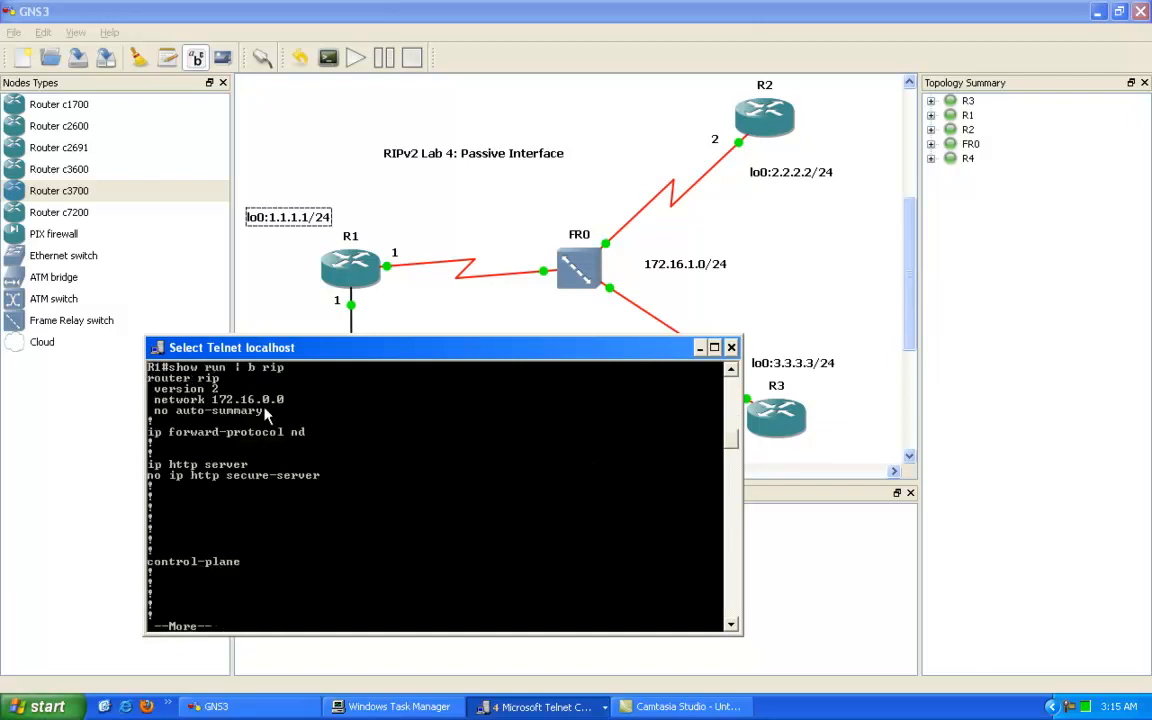
Highlight the network 172.16.0.0 statement under router rip in the configuration output.
key(Return)
scroll(213, 365, up, 1)
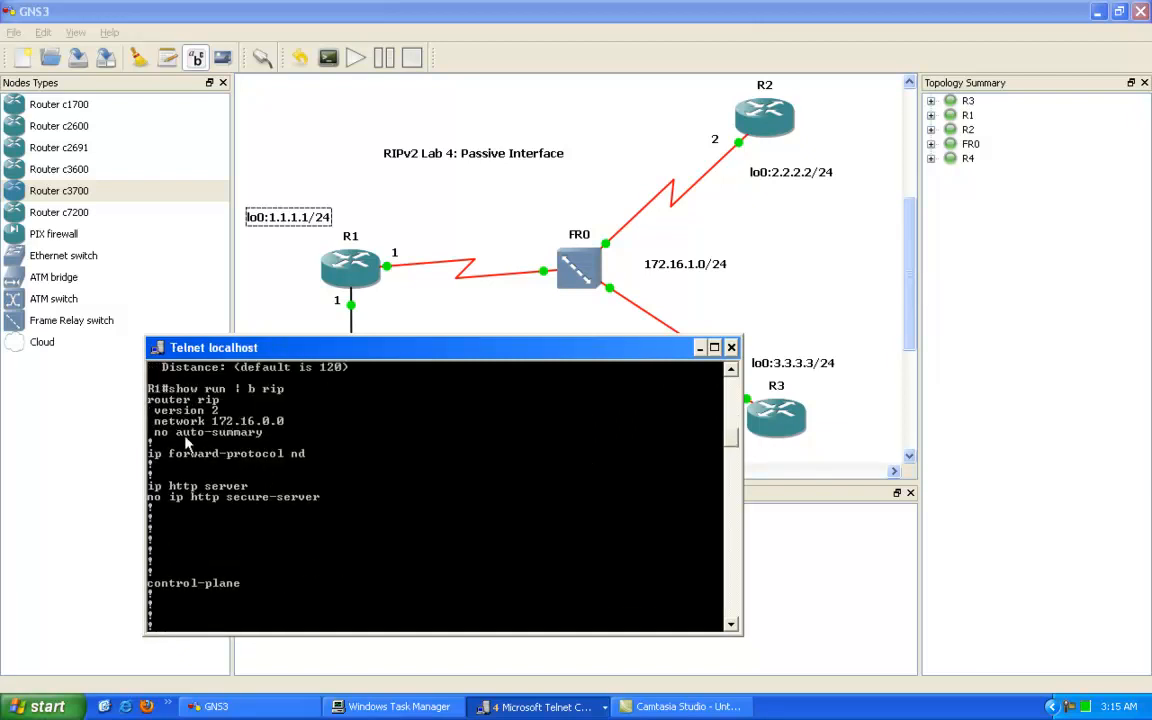
right_click(227, 429)
click(240, 434)
drag(200, 421, 297, 430)
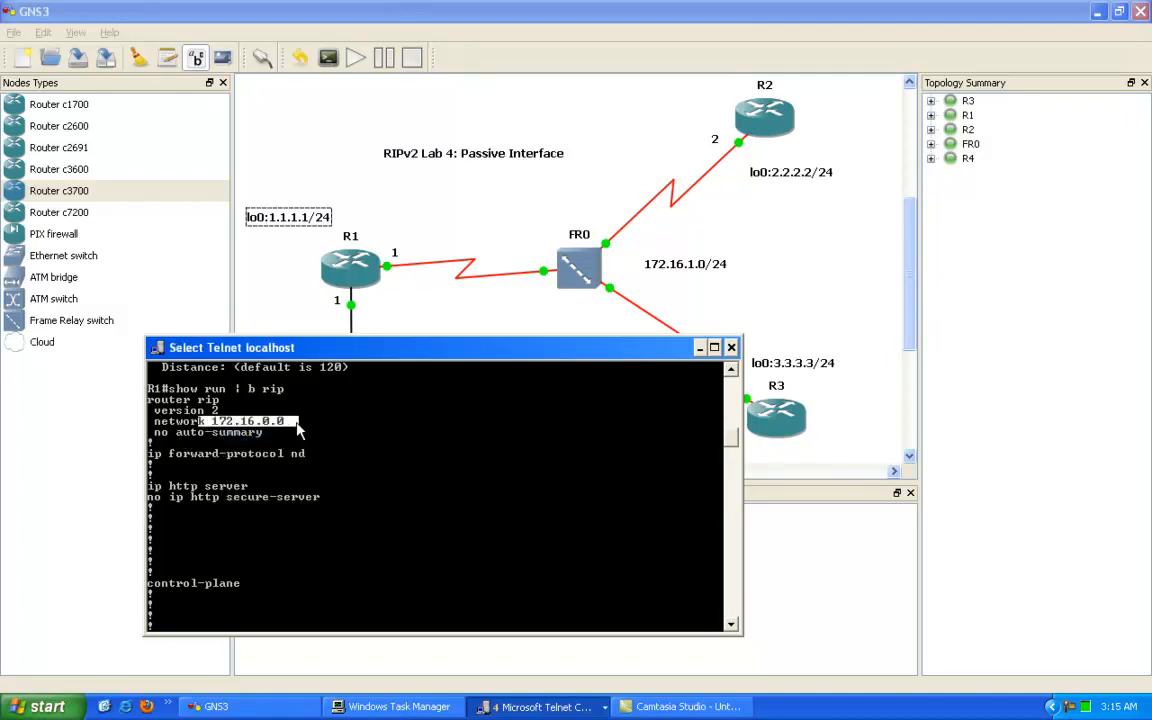
key(Return)
Check R1's interface addresses again with show ip int bri.
text(d)
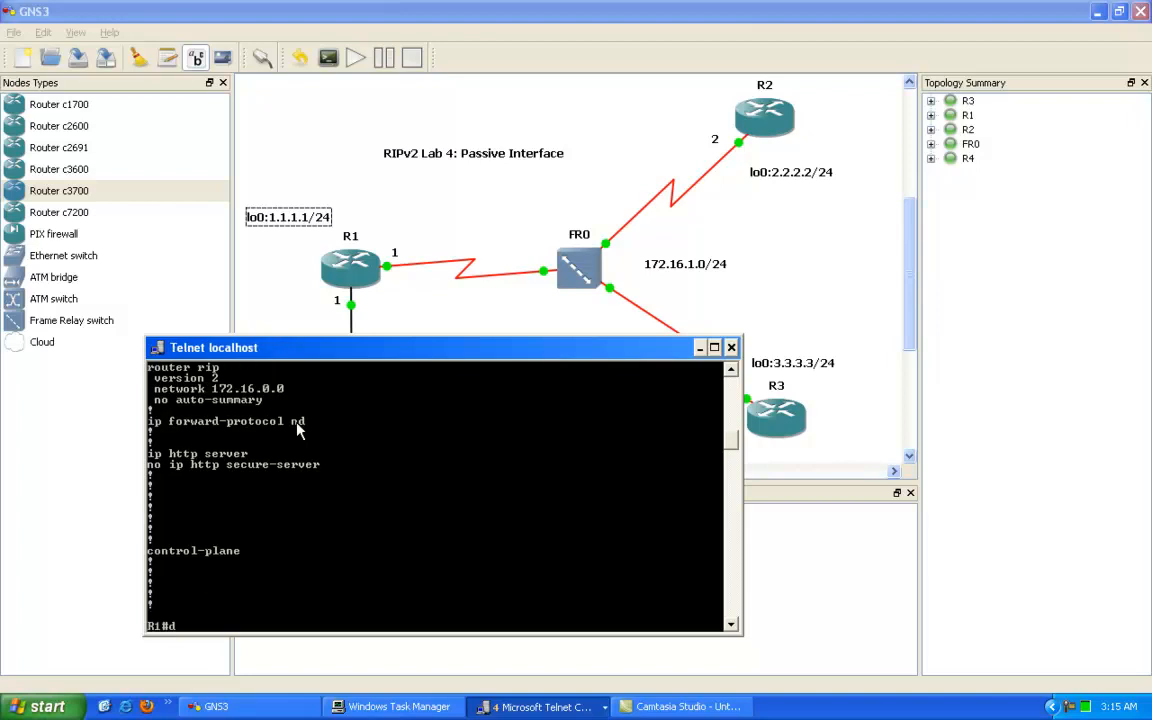
key(BackSpace)
text(show ip int bri)
key(Return)
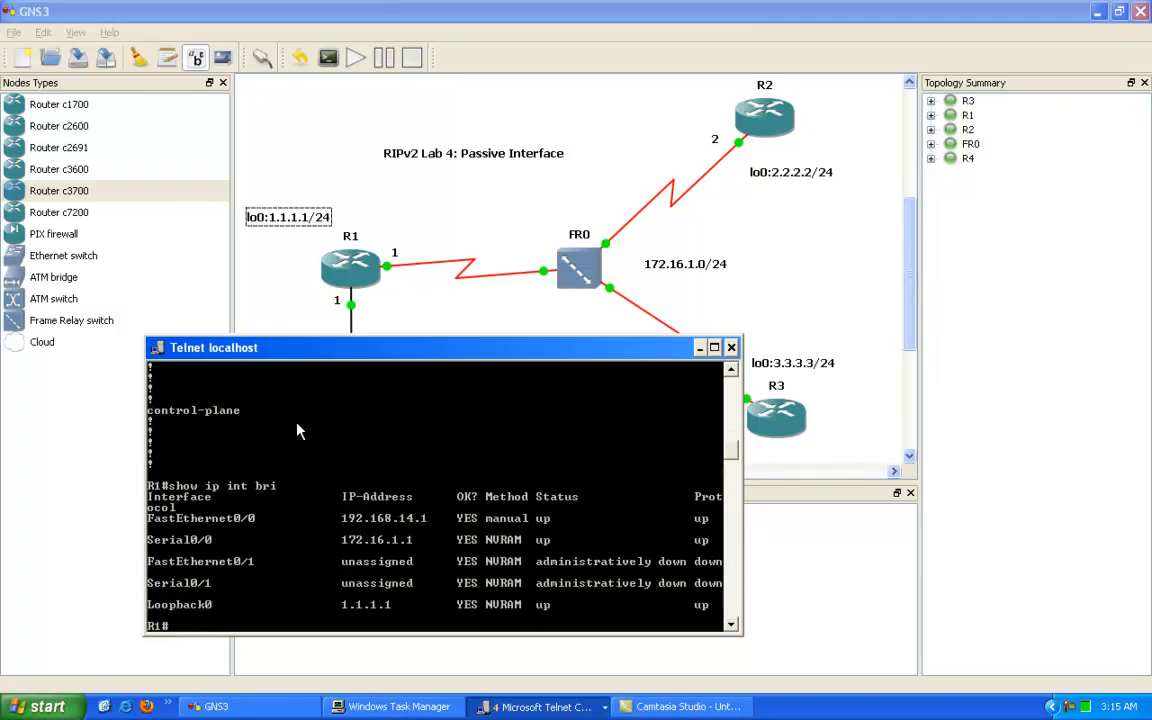
Add network 1.0.0.0 to R1's RIP process and leave configuration mode.
text(config t)
key(Return)
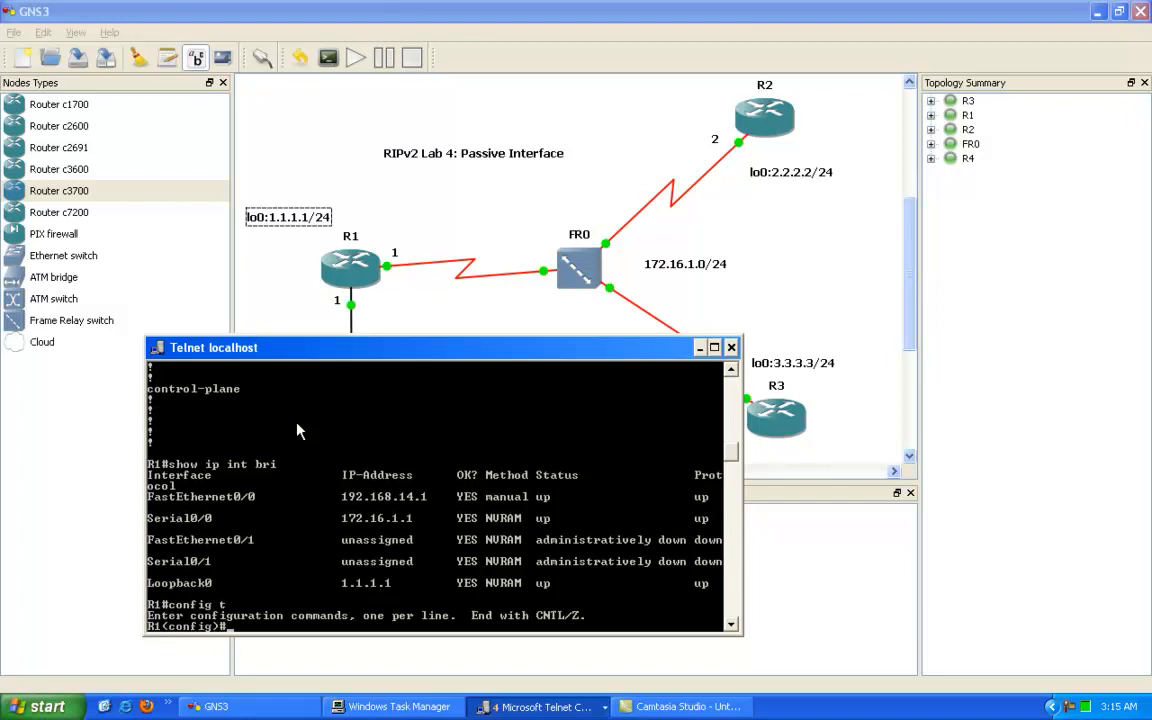
text(router rip)
key(Return)
text(network 1.)
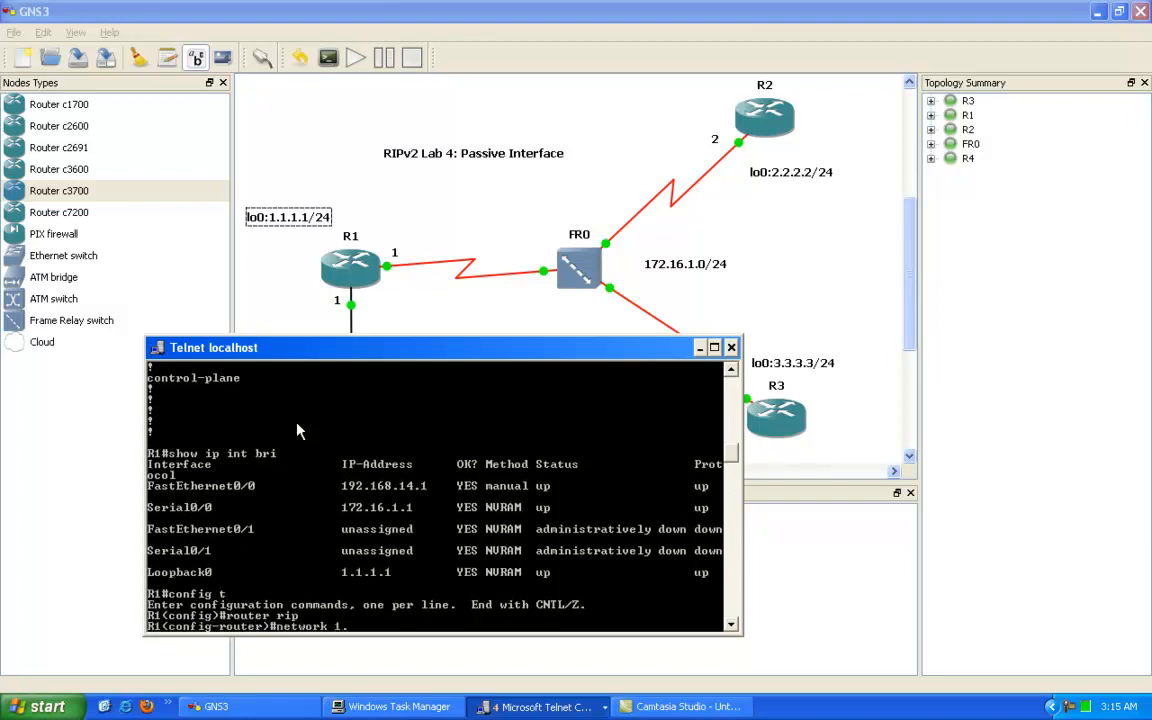
text(0.0.0)
key(Return)
text(end)
key(Return)
key(Return)
key(Return)
key(Return)
Display R1's IP protocols again and highlight 172.16.0.0 under the routed networks.
text(sh)
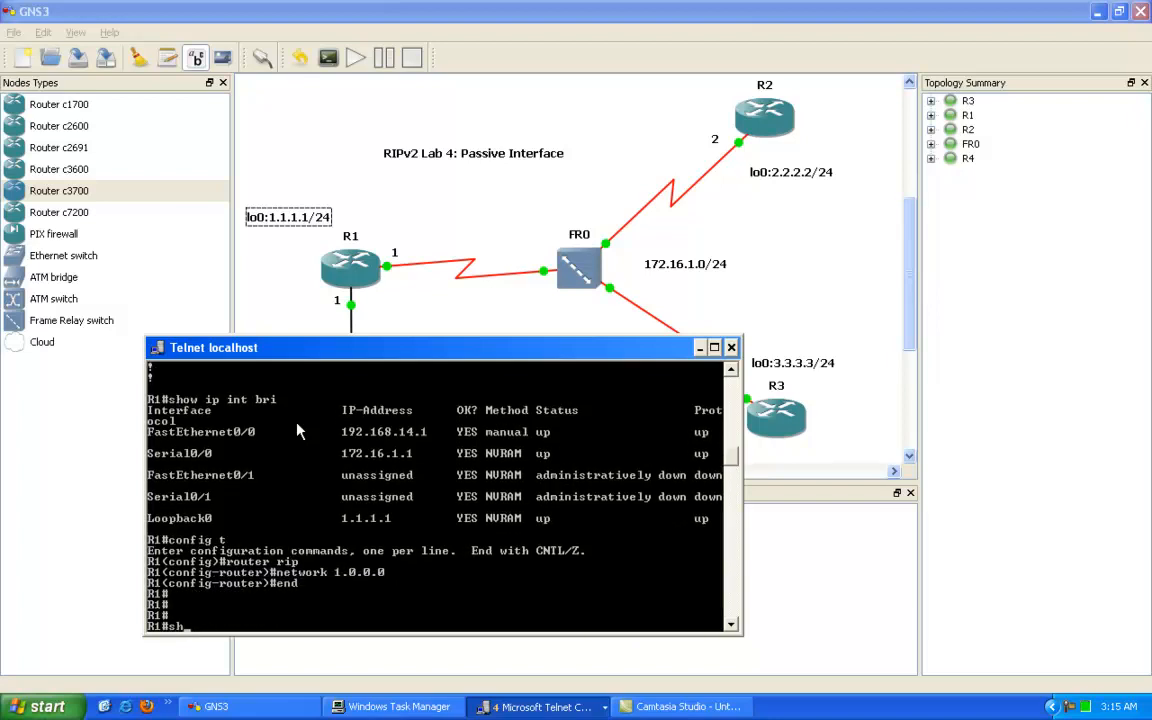
text(ow ip protocols)
key(Return)
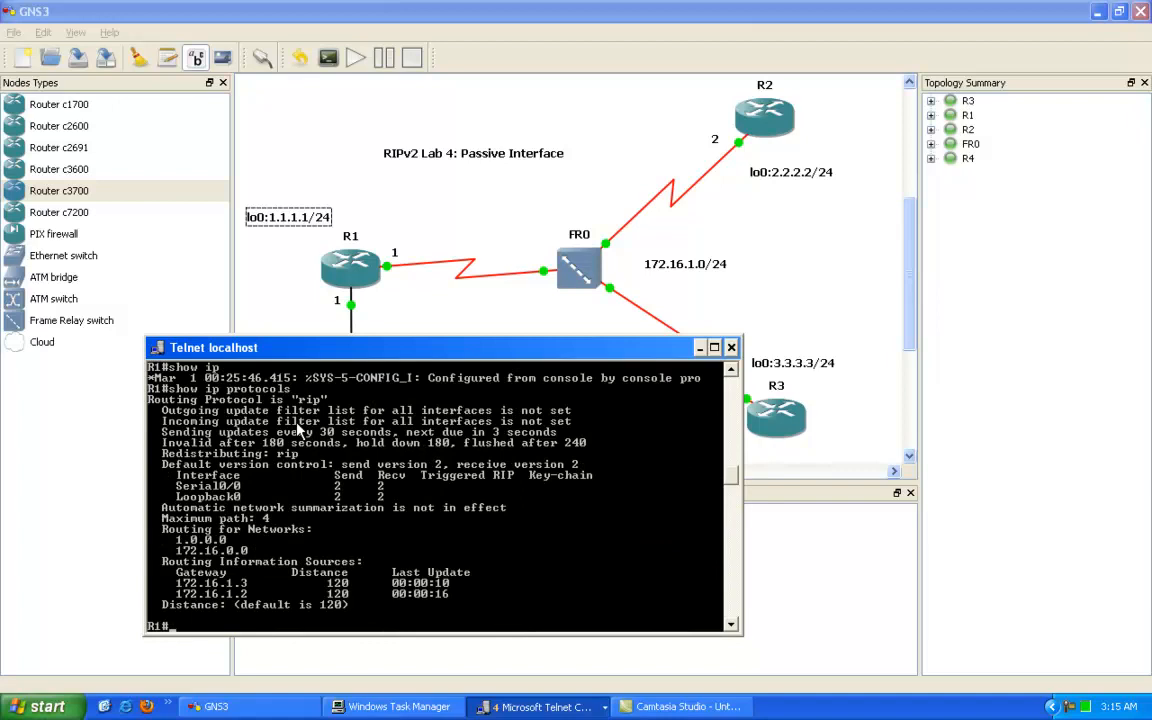
right_click(216, 436)
click(245, 446)
drag(172, 544, 243, 555)
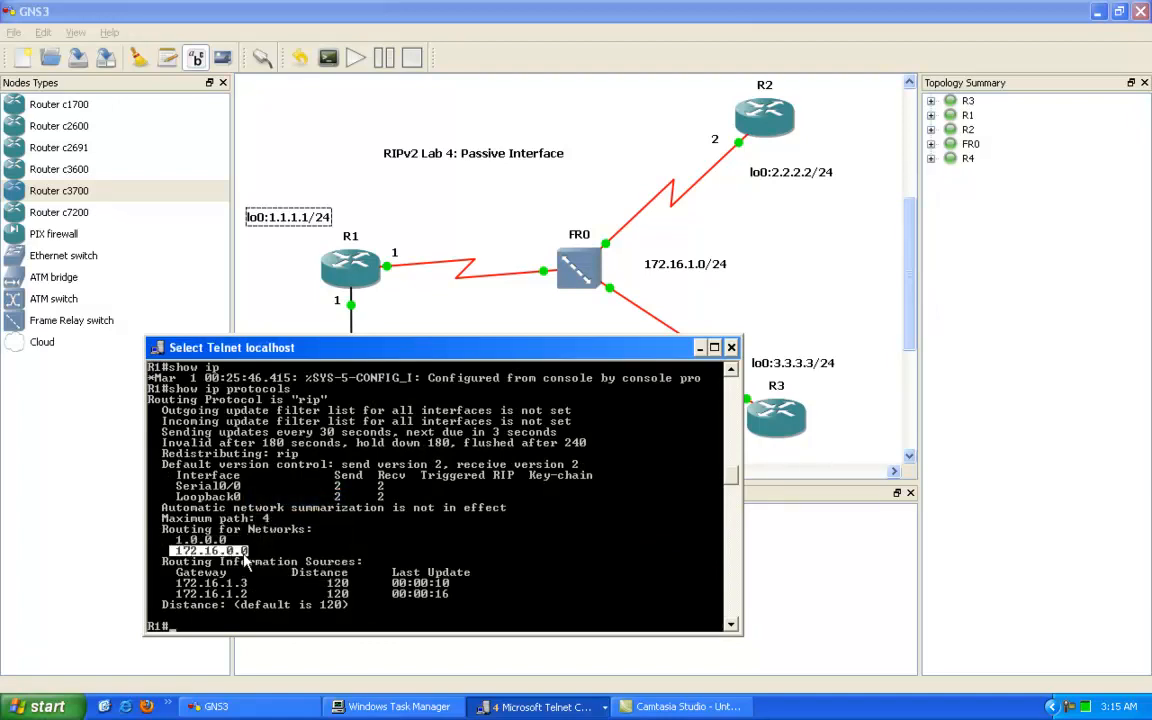
Highlight the Serial0/0 and Loopback0 entries in the RIP interface list, then clear the selection.
click(176, 487)
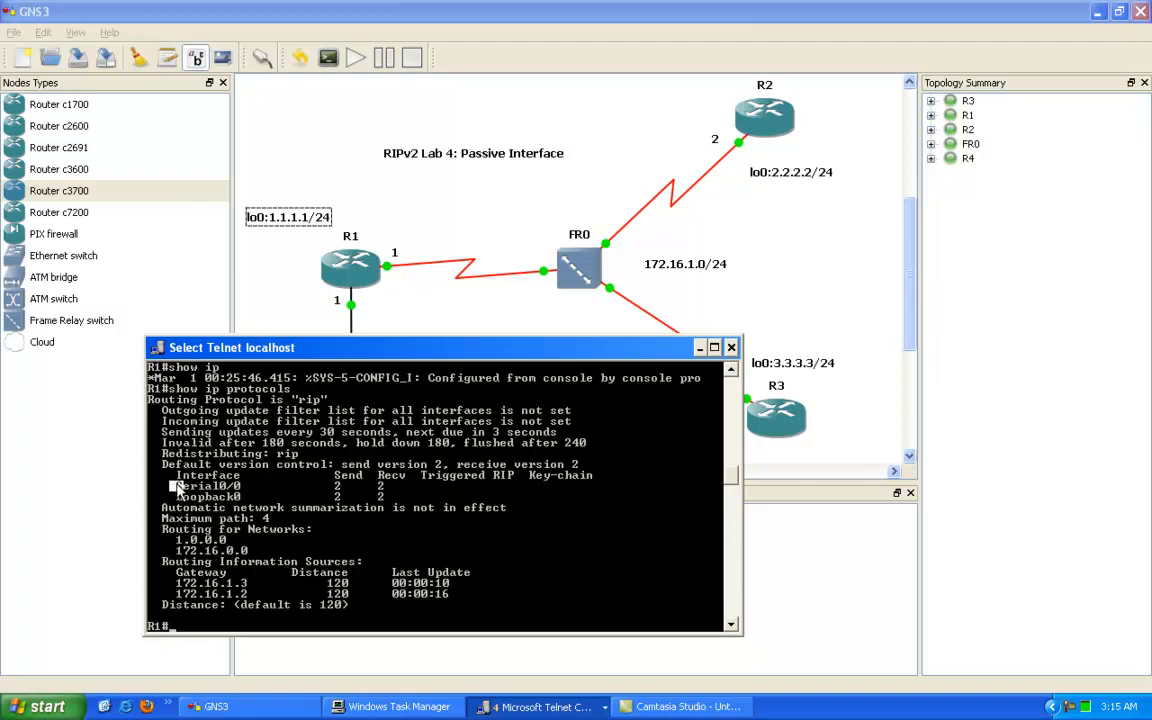
drag(176, 487, 284, 489)
drag(176, 497, 276, 497)
click(330, 444)
key(Escape)
Add network 192.168.14.0 to R1's RIP process and leave configuration mode.
text(config t)
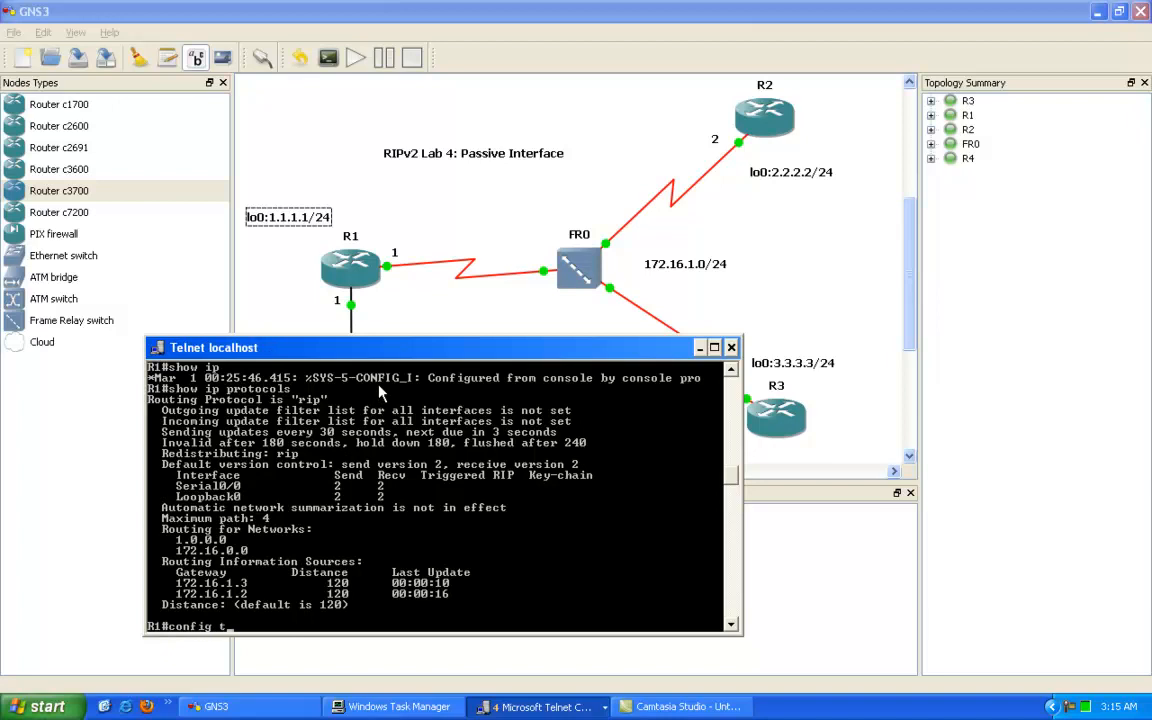
key(Return)
text(router rip)
key(Return)
text(network 192.)
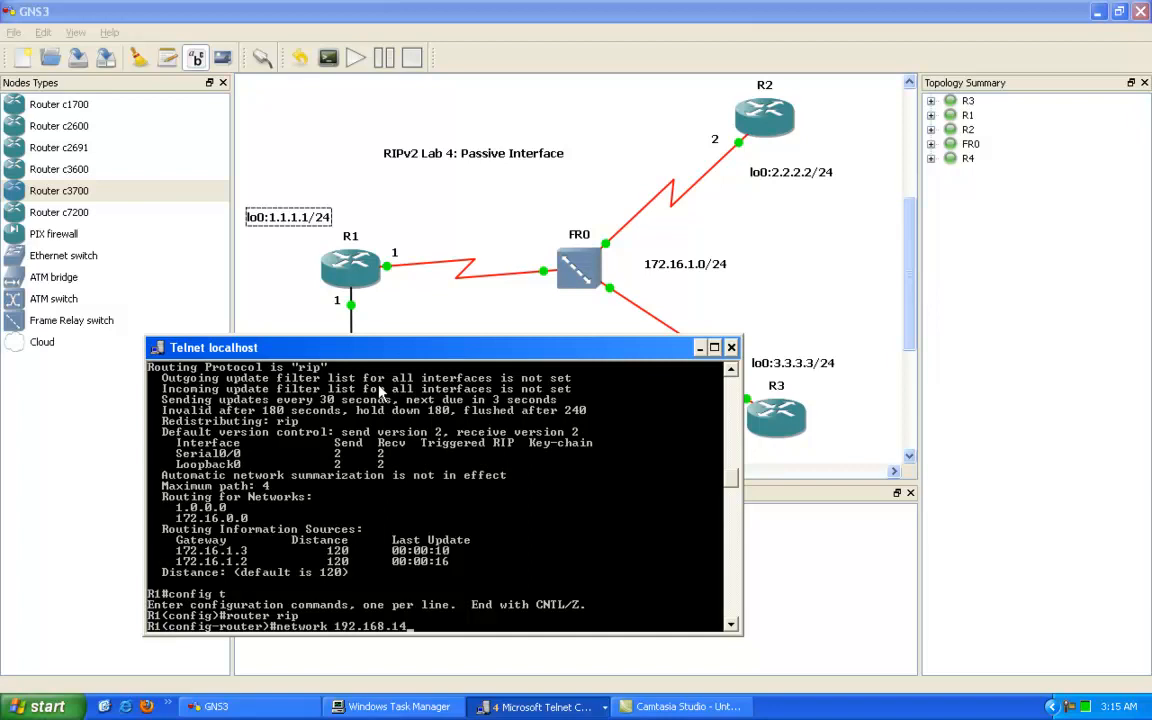
text(168.14.0)
key(Return)
text(end)
key(Return)
key(Return)
key(Return)
key(Return)
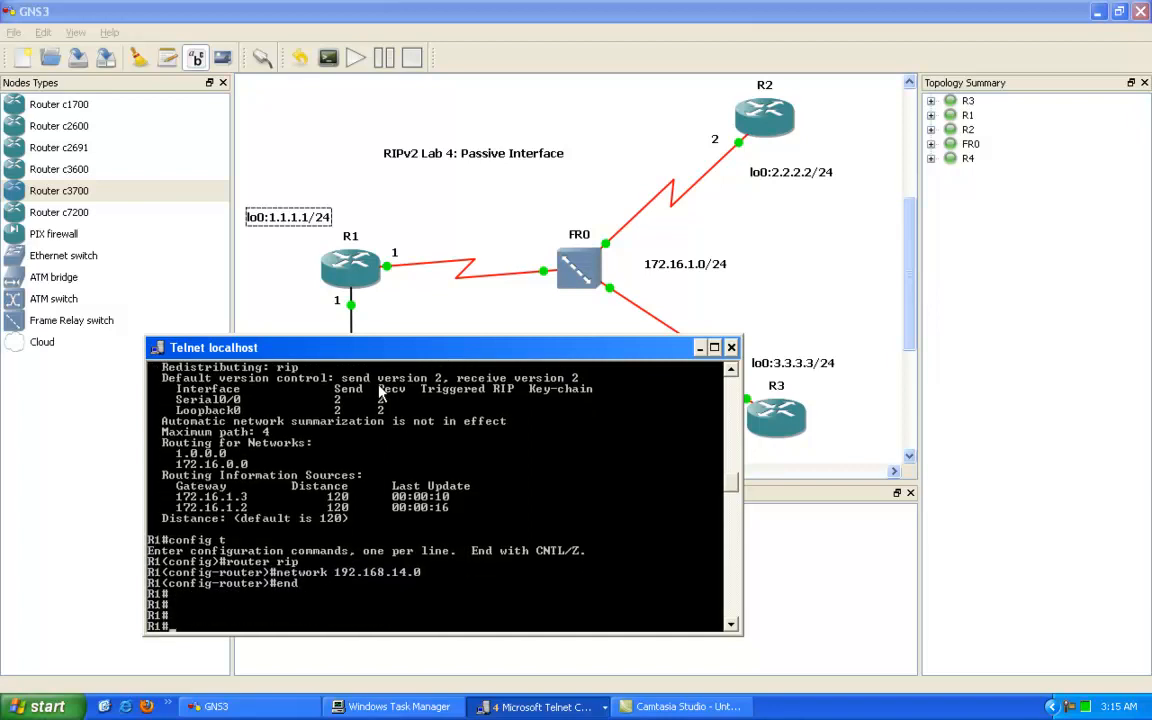
Display R1's IP protocols again and highlight 192.168.14.0 under the routed networks.
drag(348, 348, 336, 298)
key(Return)
key(Return)
text(show ip protocols)
key(Return)
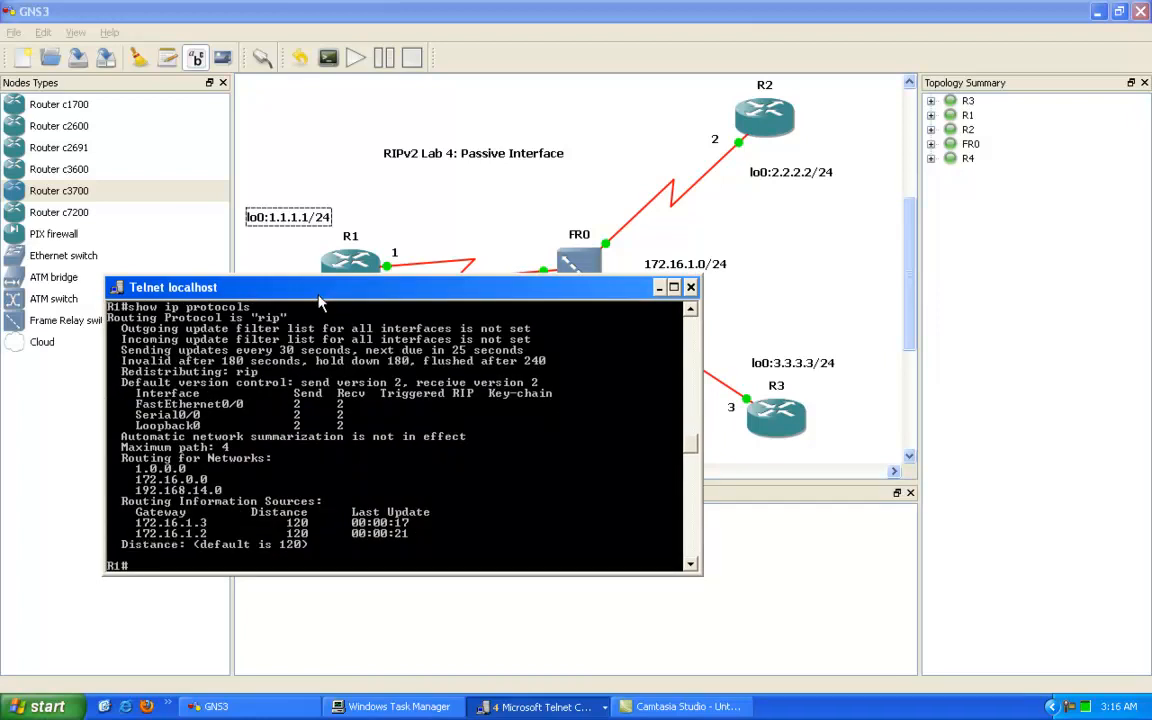
right_click(152, 488)
click(175, 494)
drag(130, 490, 243, 497)
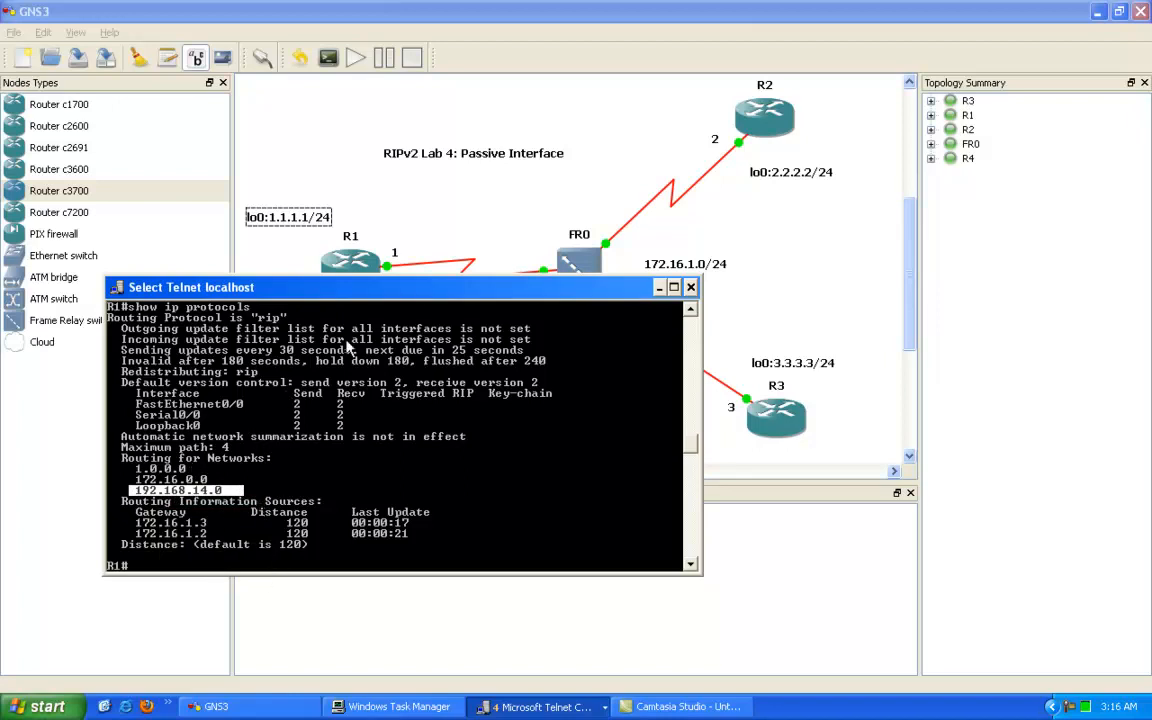
Display R1's IP routing table and highlight the RIP routes 2.2.2.0 and 3.3.3.0.
drag(383, 297, 546, 306)
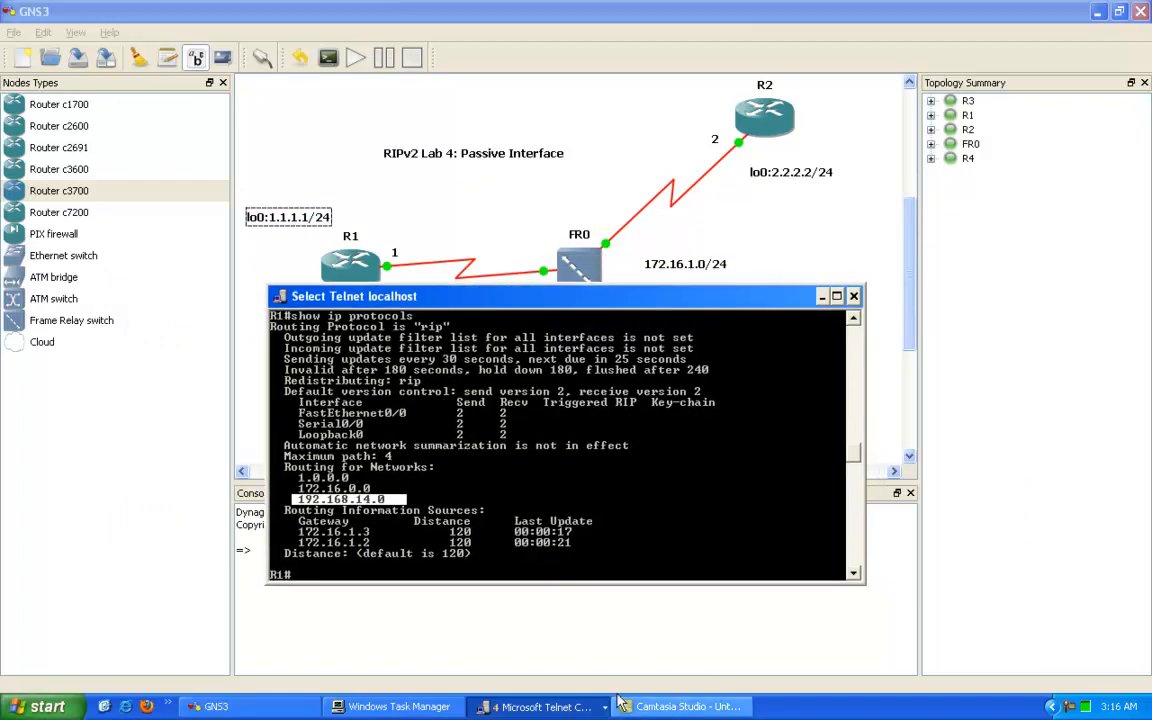
text(show ip route)
key(Return)
right_click(330, 518)
click(345, 521)
drag(322, 510, 392, 515)
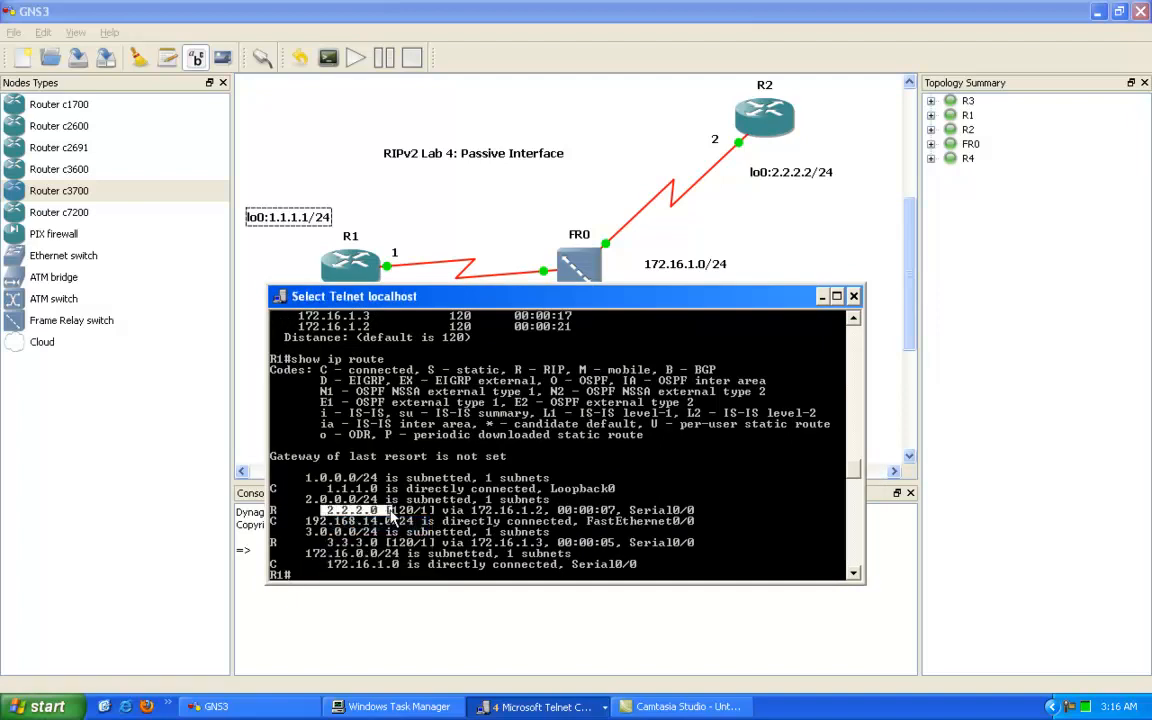
drag(322, 542, 371, 545)
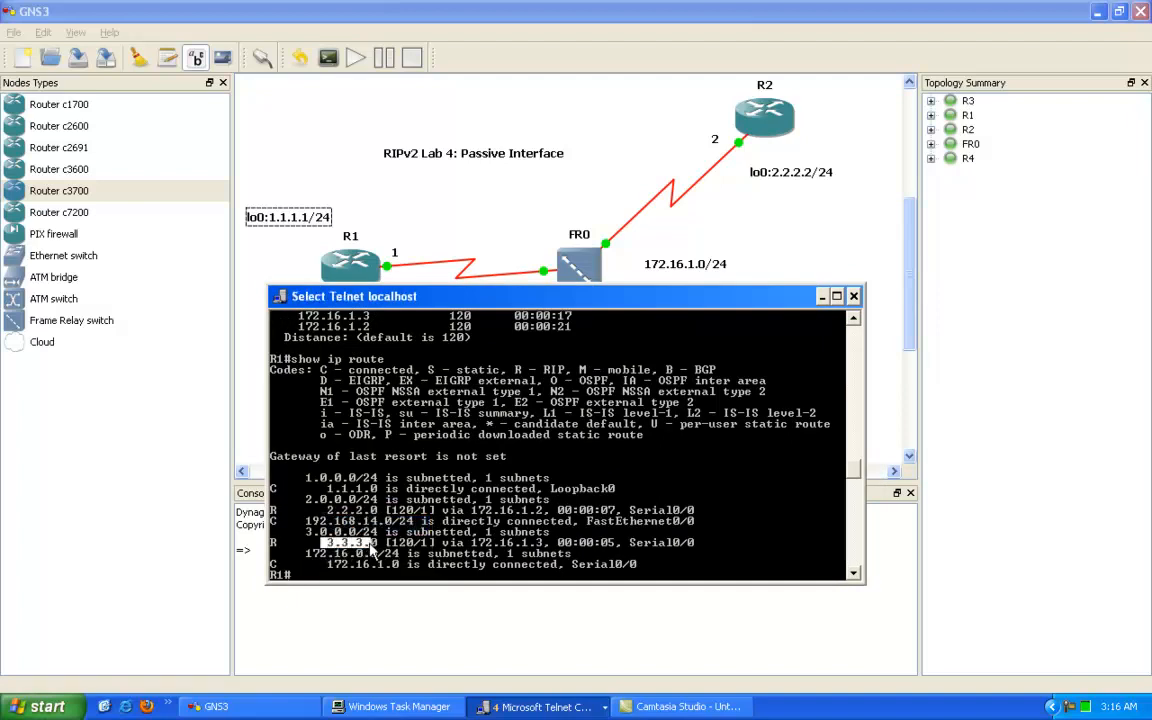
Ping the loopback addresses 2.2.2.2 and 3.3.3.3 from R1.
key(Return)
text(ping 2.2.2.2)
key(Return)
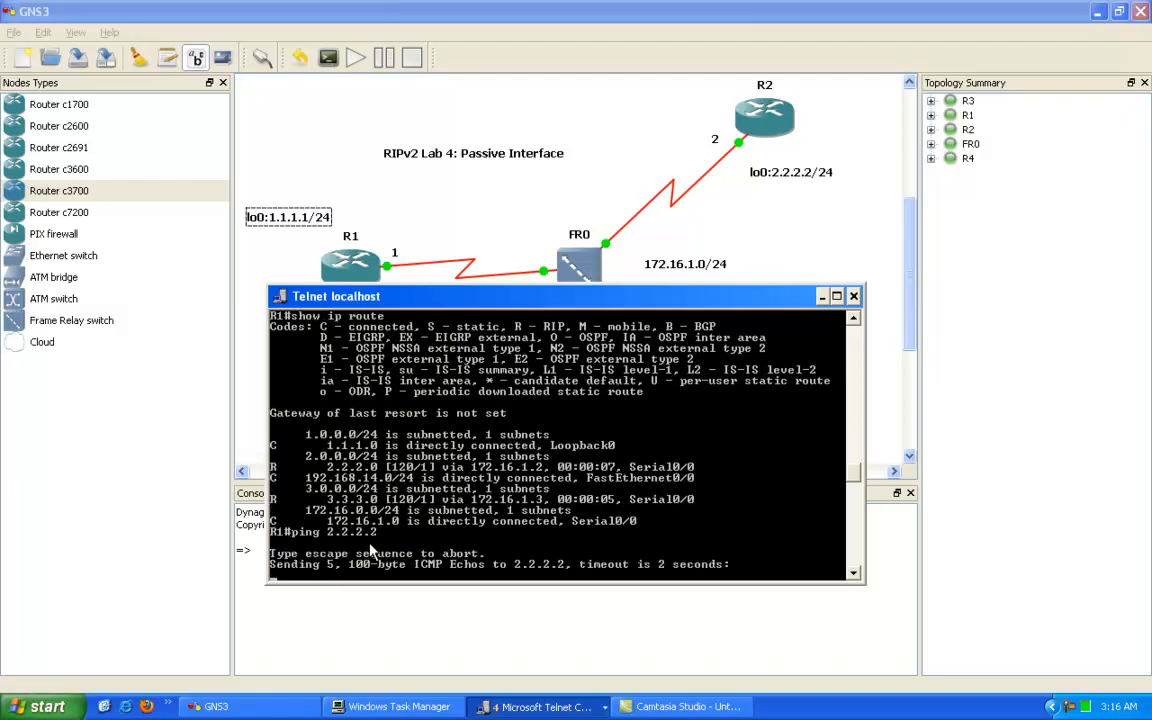
text(ping 3.3.3.3)
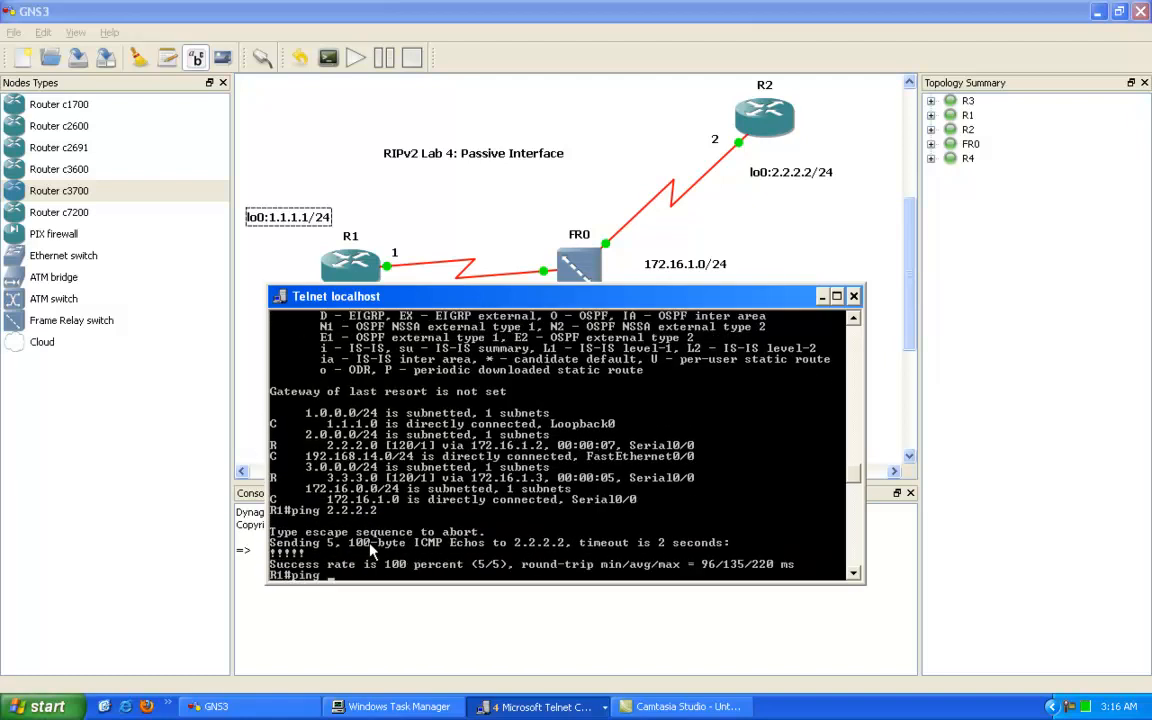
key(Return)
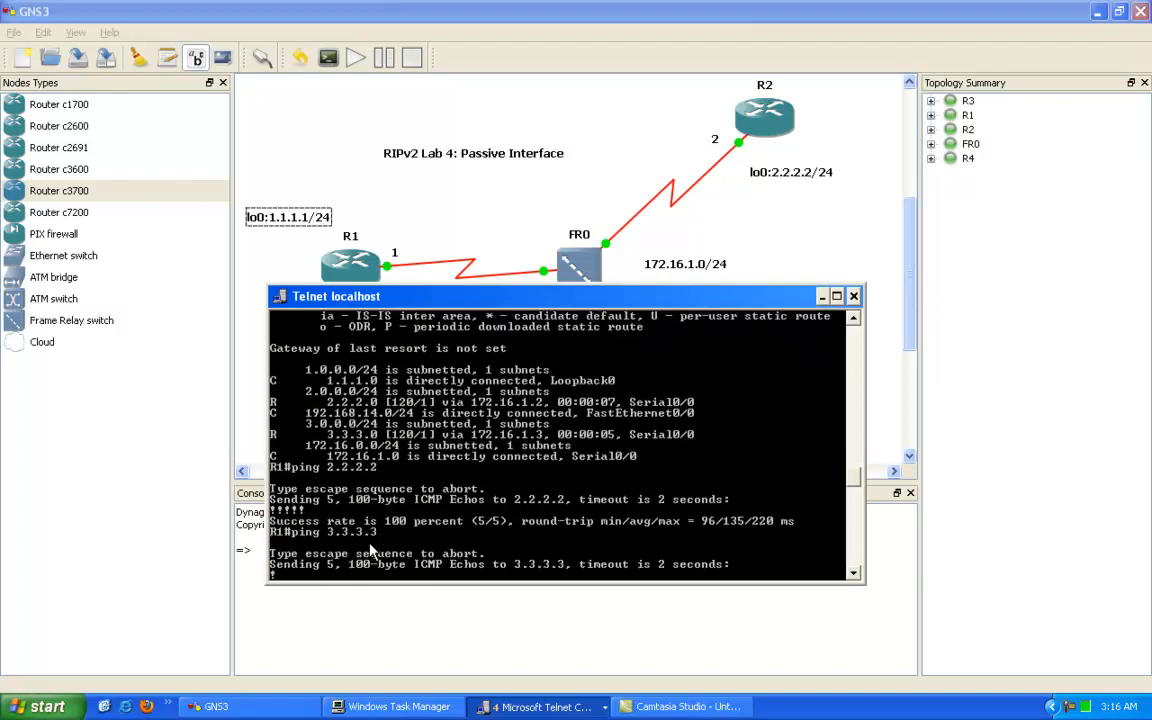
Move R1's console aside, bring the topology to the front and examine how R1 connects to the frame relay switch, R3 and R4.
drag(446, 296, 277, 328)
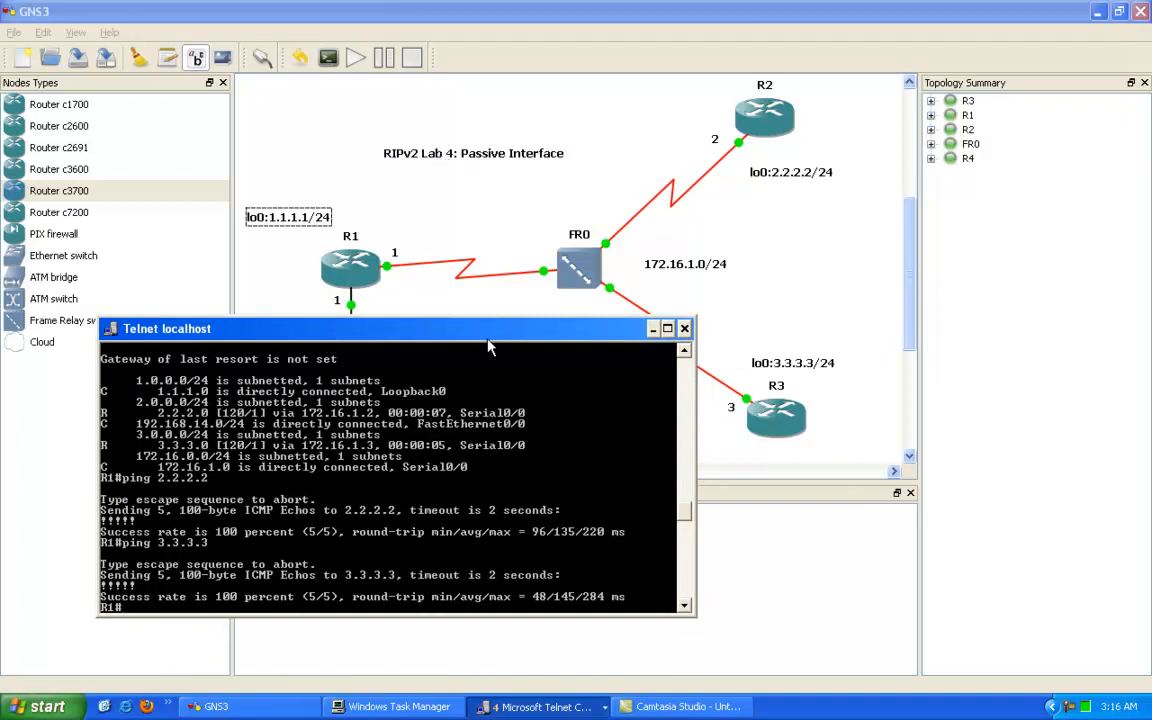
drag(479, 336, 548, 347)
drag(479, 342, 452, 336)
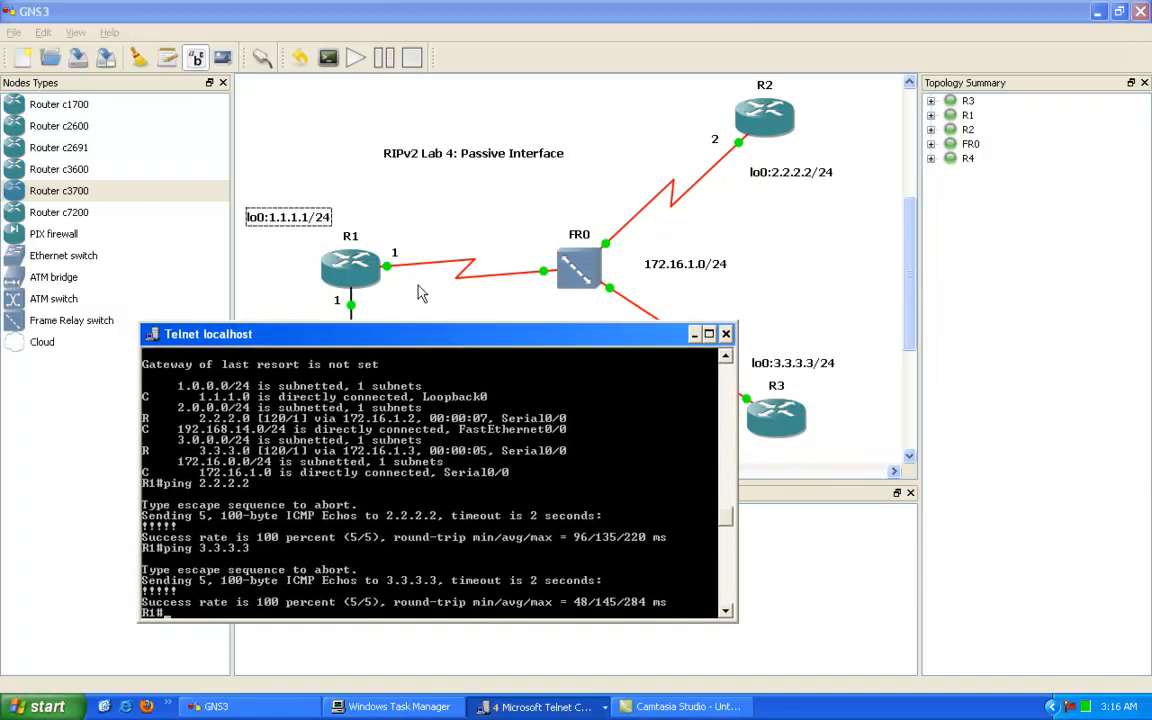
click(457, 209)
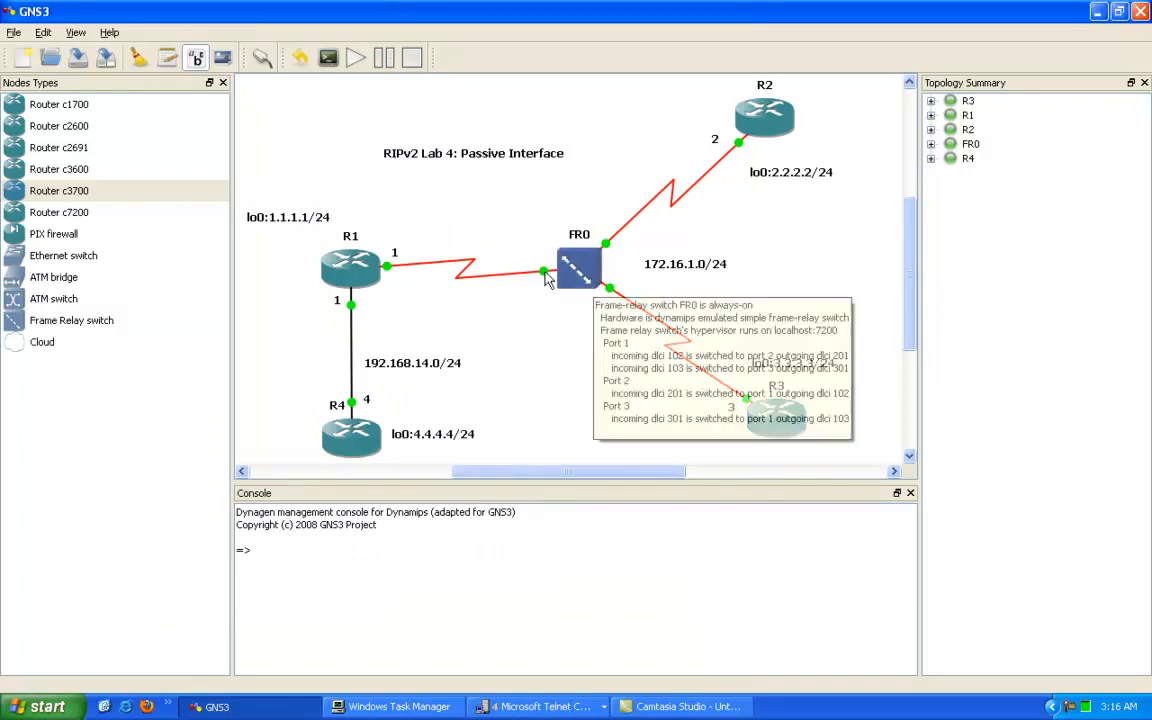
mouse_move(364, 284)
mouse_move(770, 412)
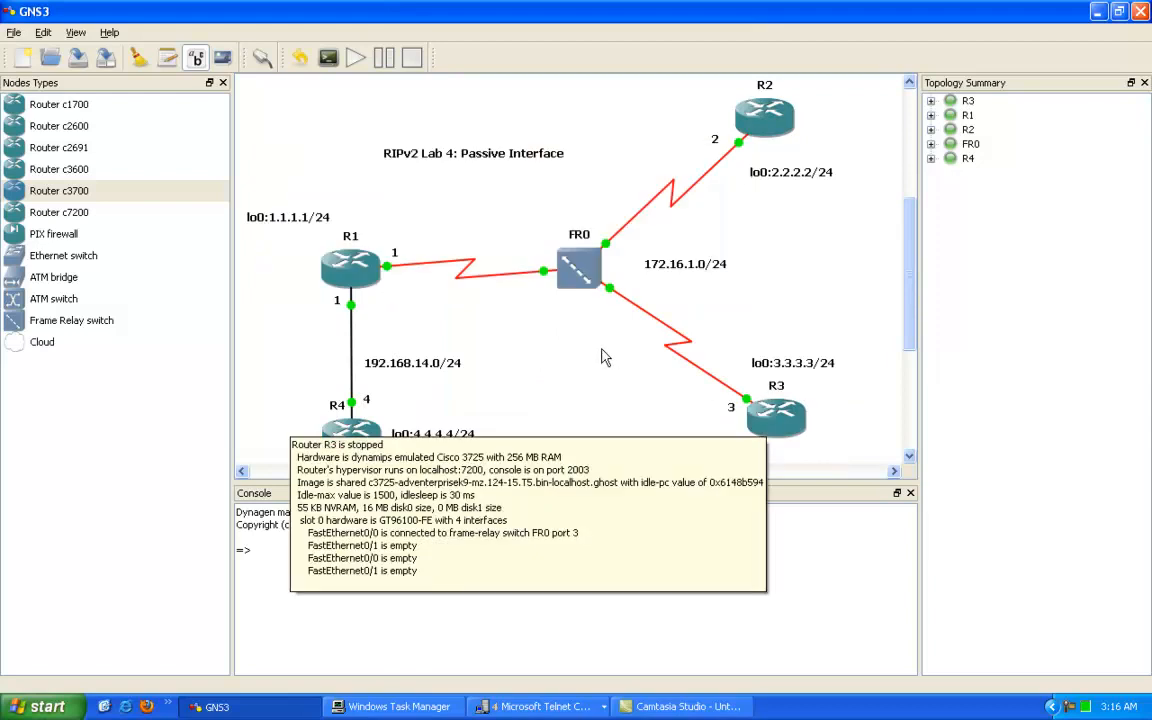
mouse_move(352, 306)
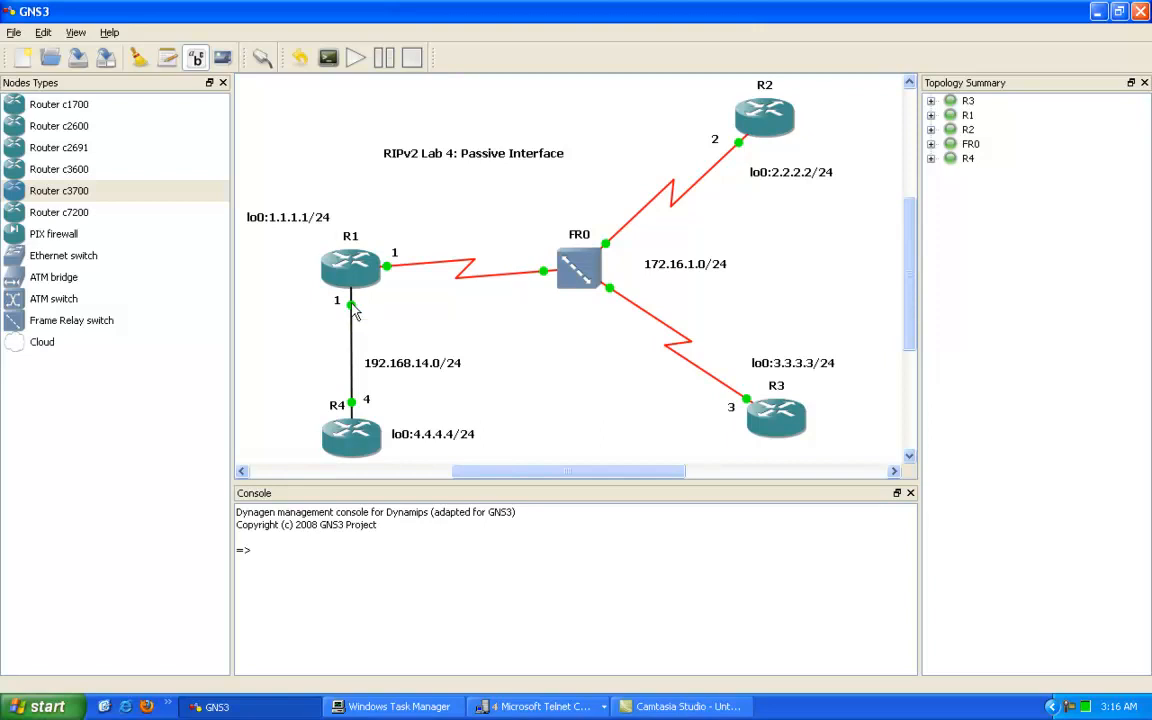
mouse_move(356, 441)
Switch to R2's console and display its IP routing table.
click(538, 707)
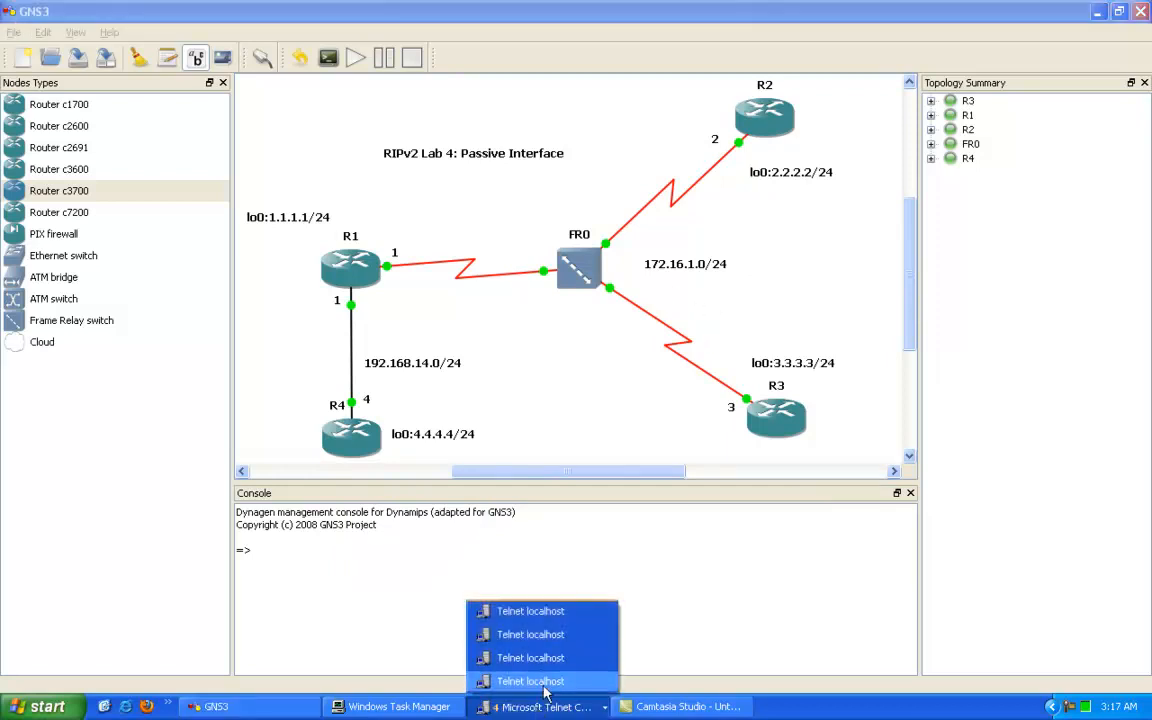
click(541, 681)
key(Return)
text(show ip route)
key(Return)
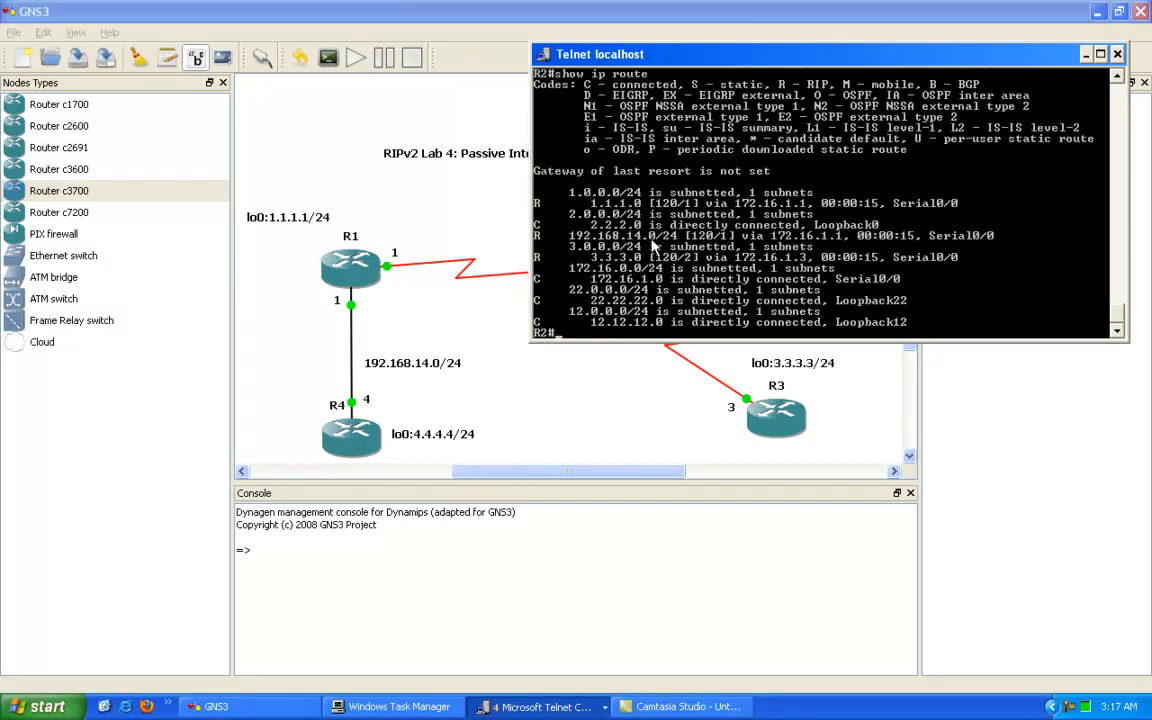
Highlight the RIP routes 1.1.1.0, 192.168.14.0 and 3.3.3.0 one after another in R2's routing table.
right_click(609, 245)
click(621, 255)
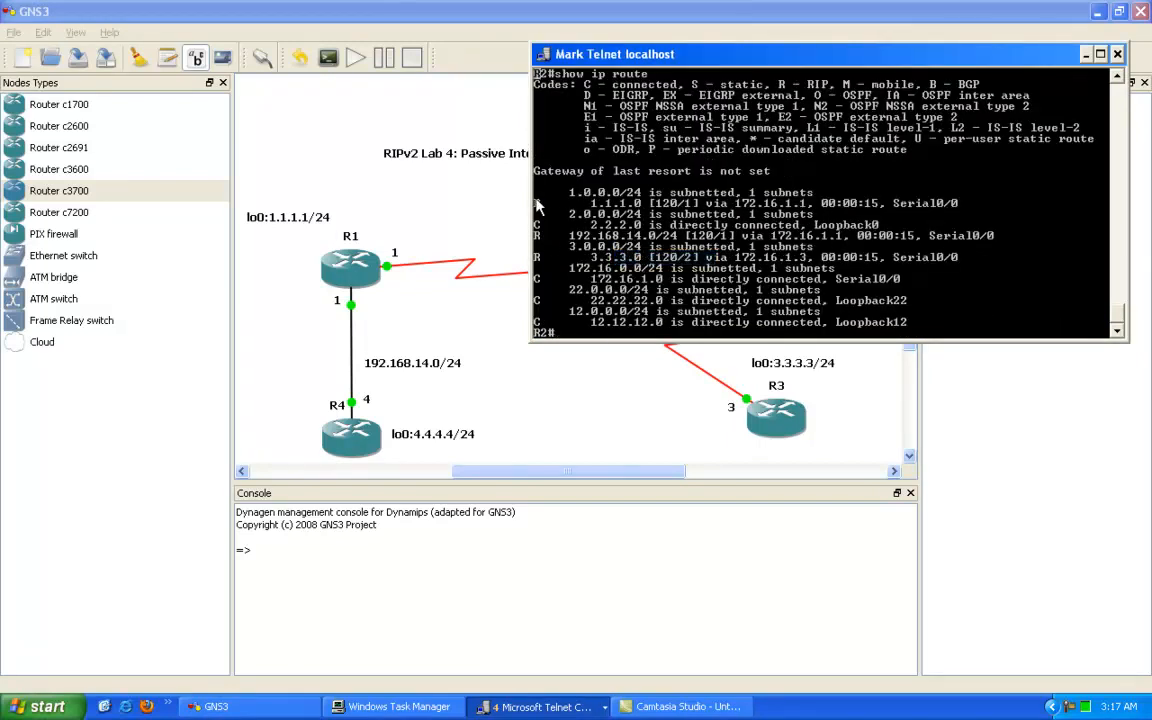
drag(536, 201, 659, 200)
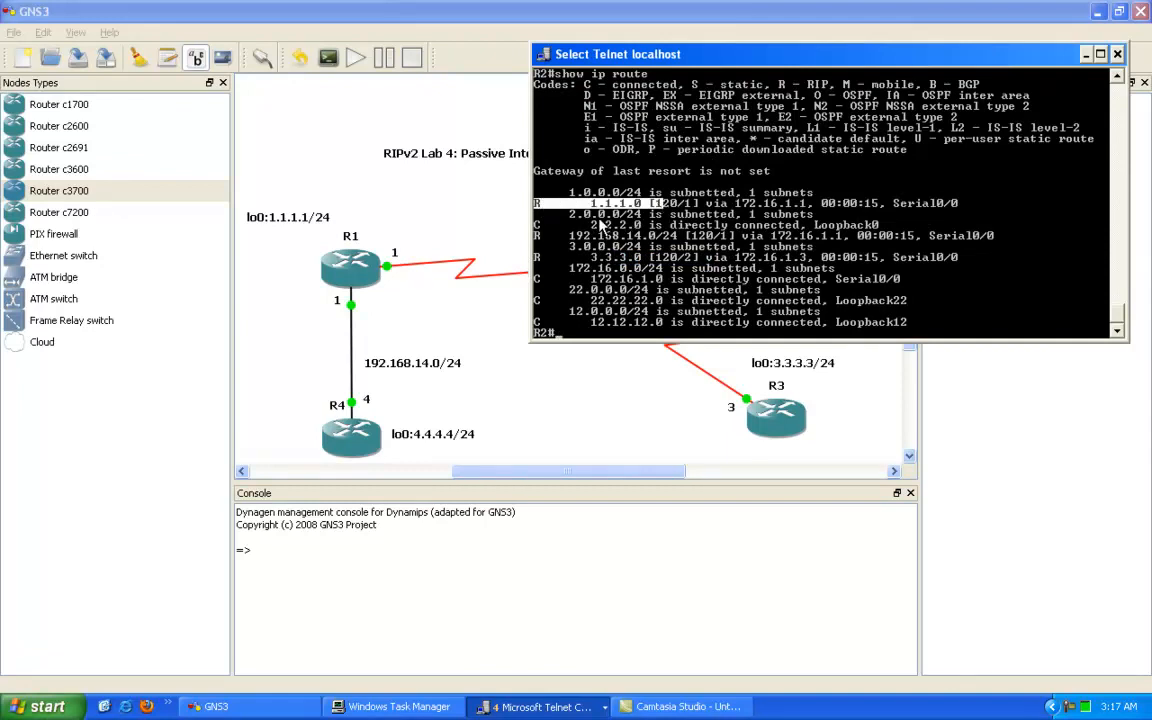
drag(536, 235, 657, 240)
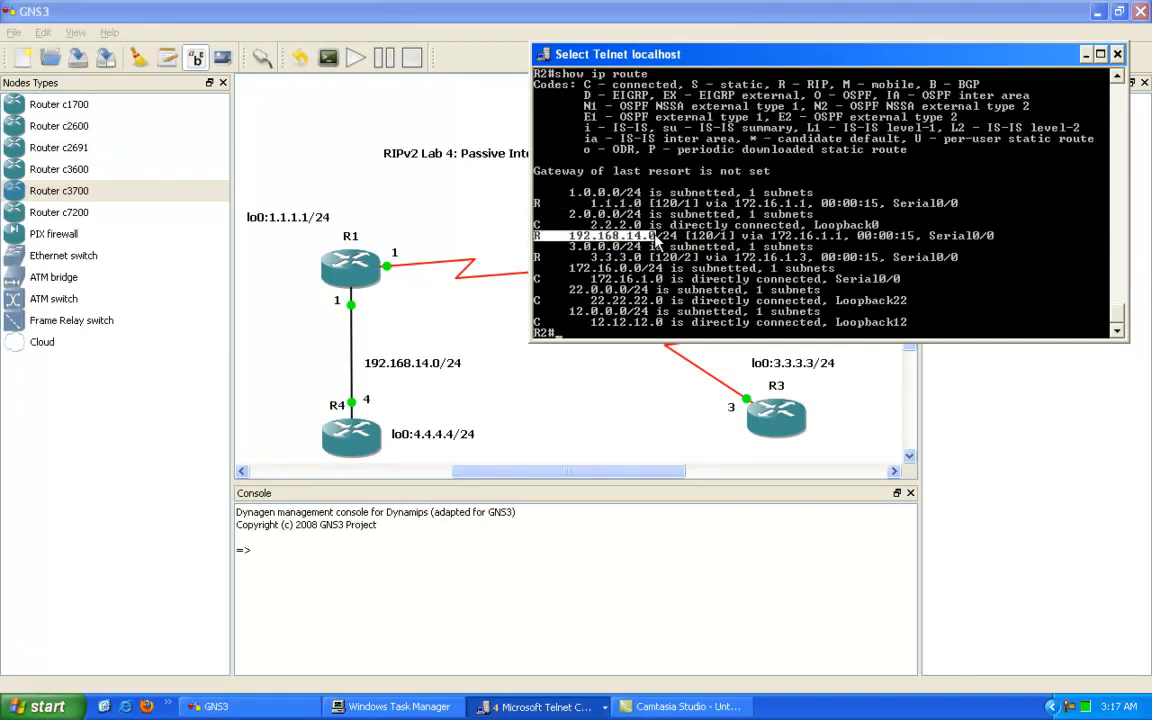
drag(536, 257, 684, 262)
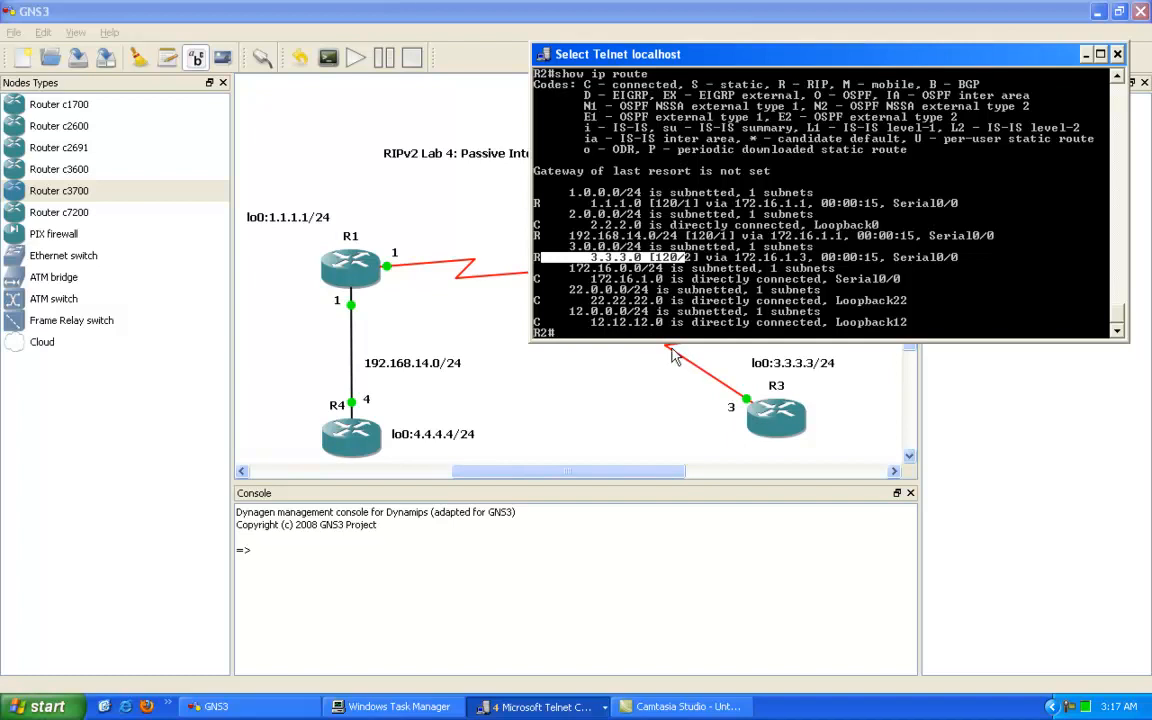
Switch to R3's console and display its IP routing table.
click(622, 412)
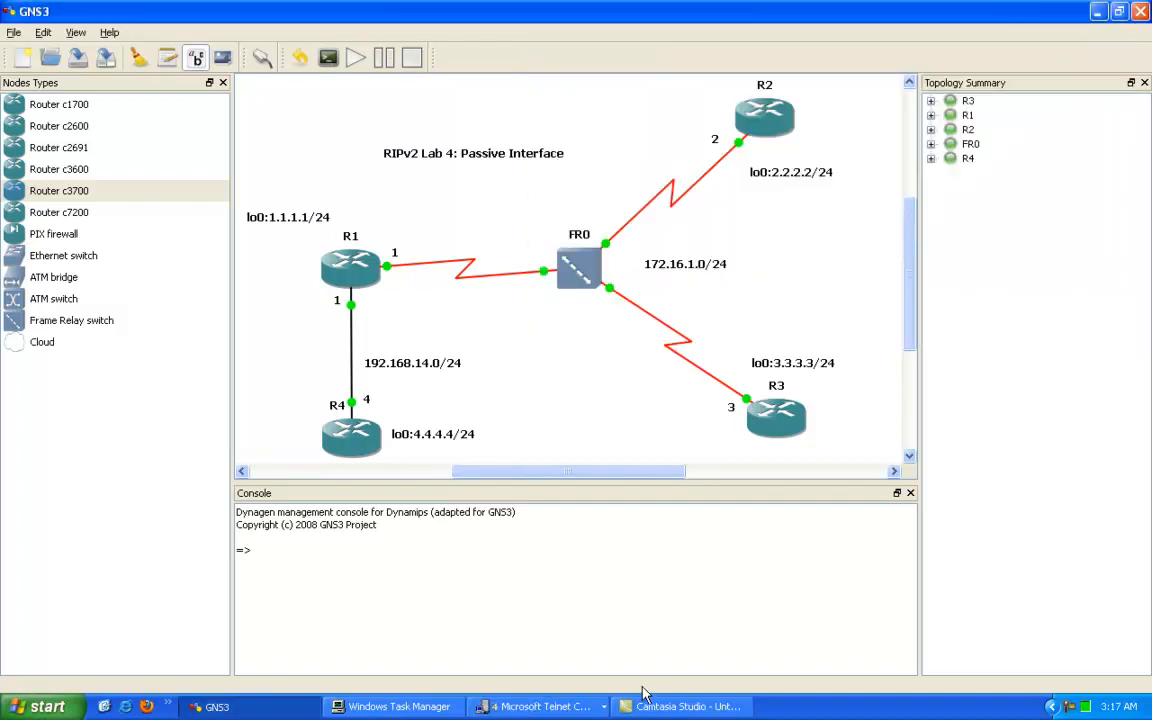
click(520, 704)
click(490, 636)
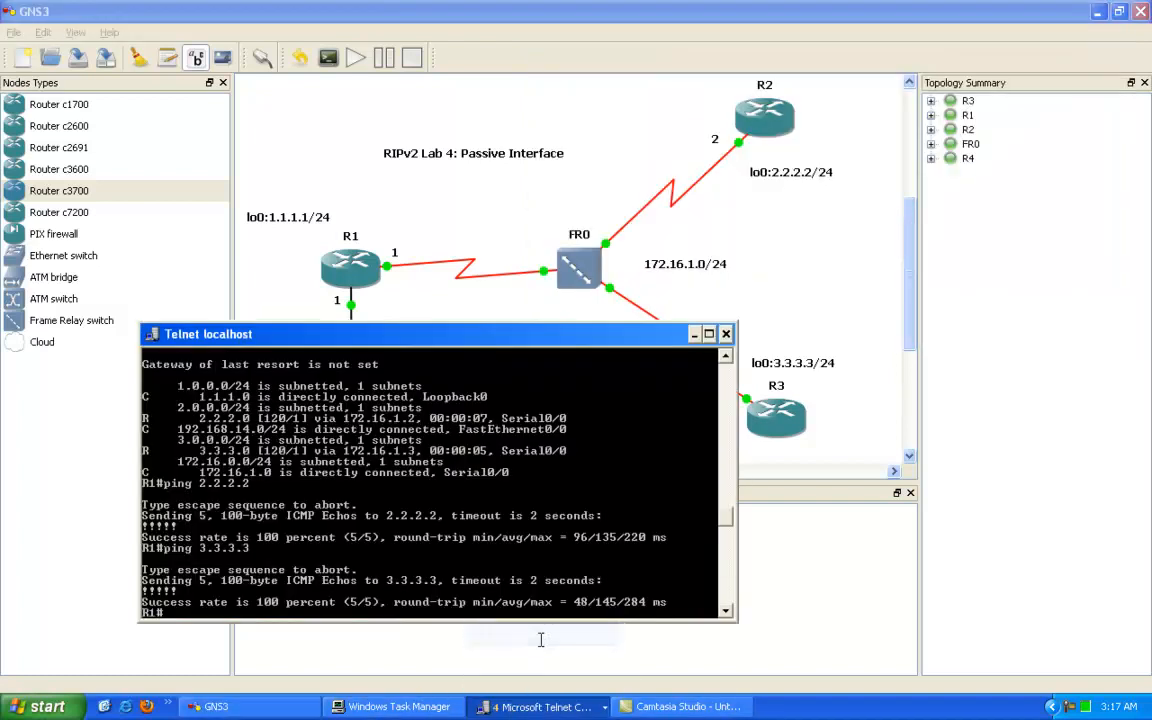
click(555, 708)
click(540, 657)
key(Return)
key(Return)
text(show ip route)
key(Return)
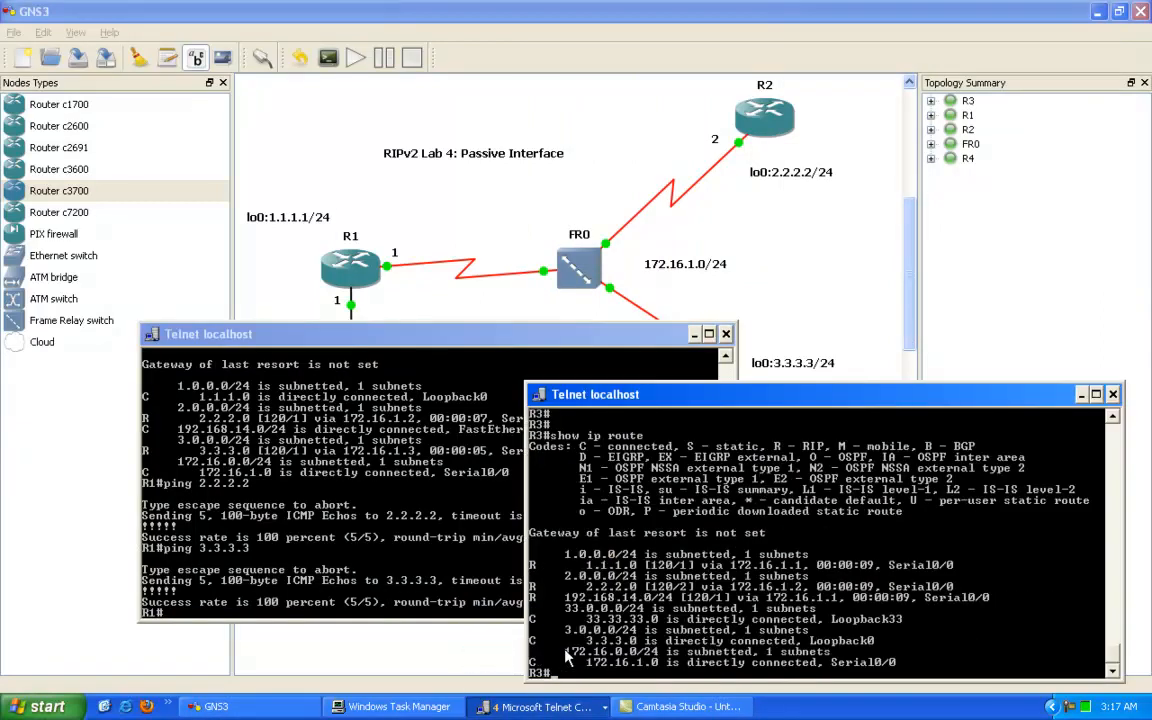
Highlight the RIP routes 1.1.1.0, 2.2.2.0 and 192.168.14.0 in R3's routing table, then clear the selection.
right_click(567, 655)
click(580, 662)
drag(565, 565, 648, 568)
drag(572, 587, 658, 590)
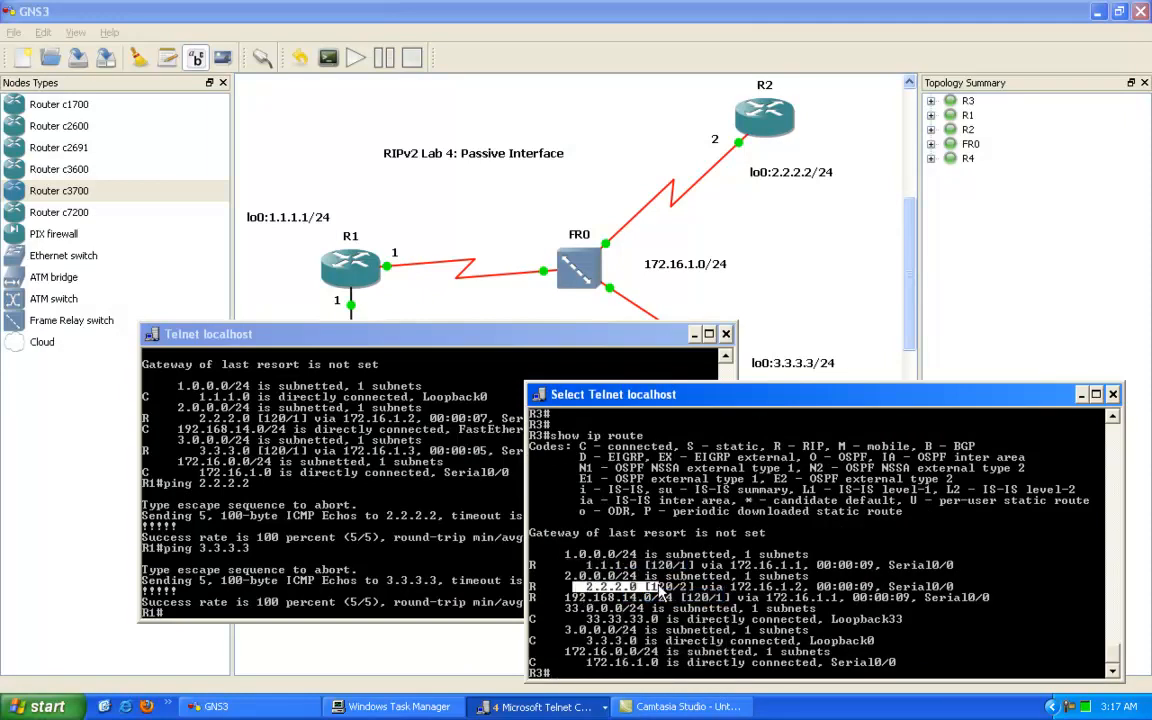
drag(552, 598, 686, 604)
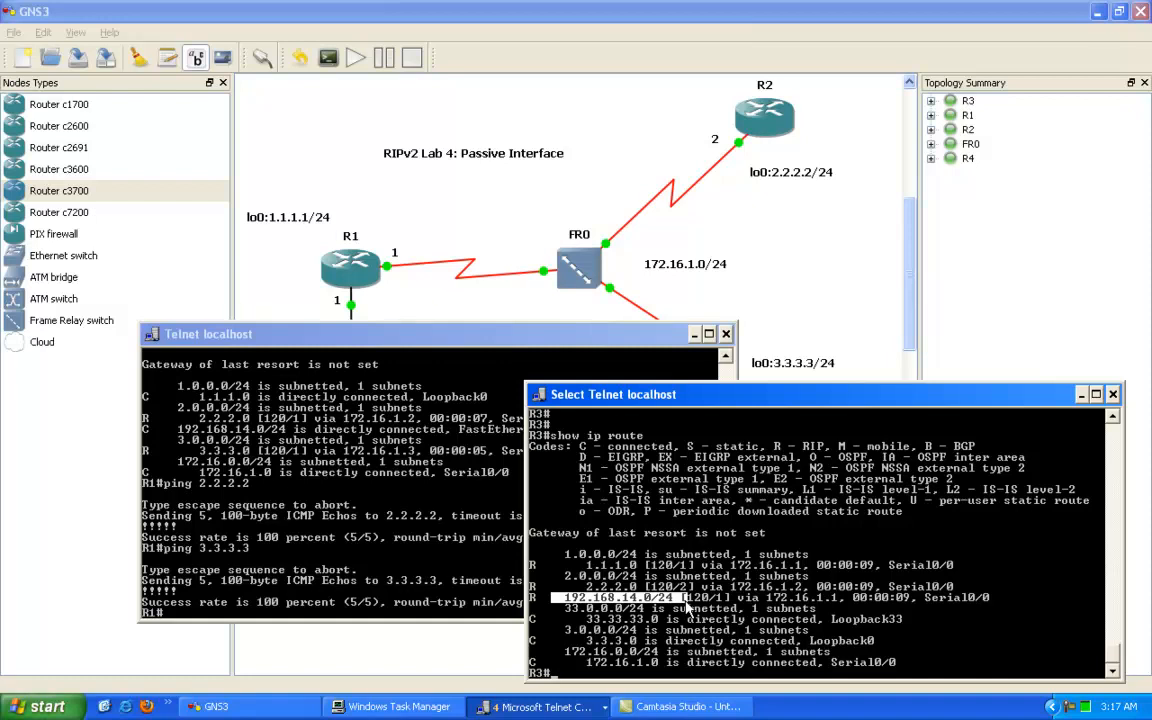
text(pi)
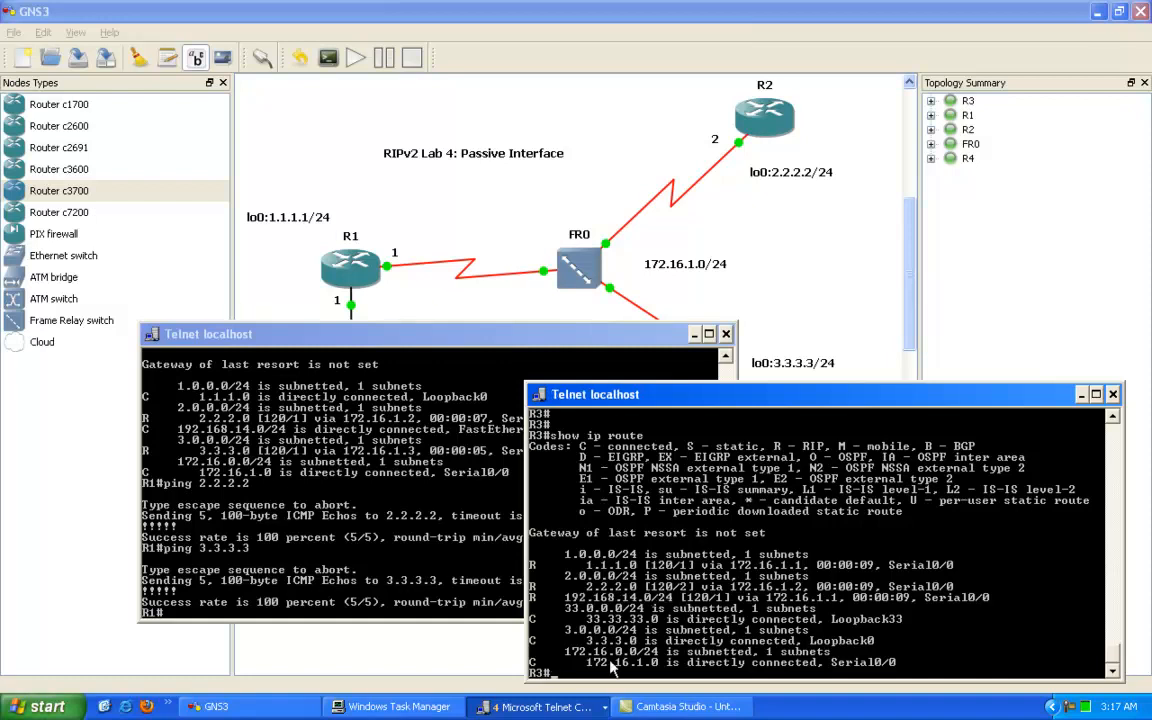
Switch to R4's console and assign IP address 4.4.4.4 with mask 255.255.255.0 to interface lo0.
click(540, 706)
click(533, 614)
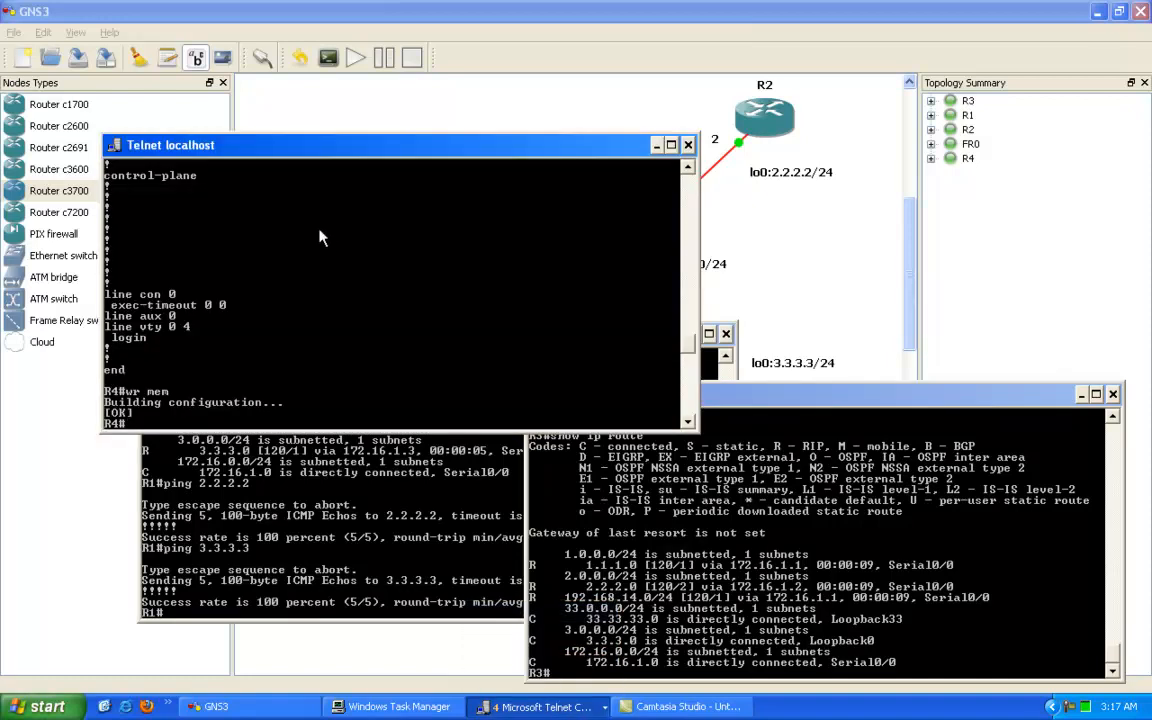
drag(306, 152, 452, 258)
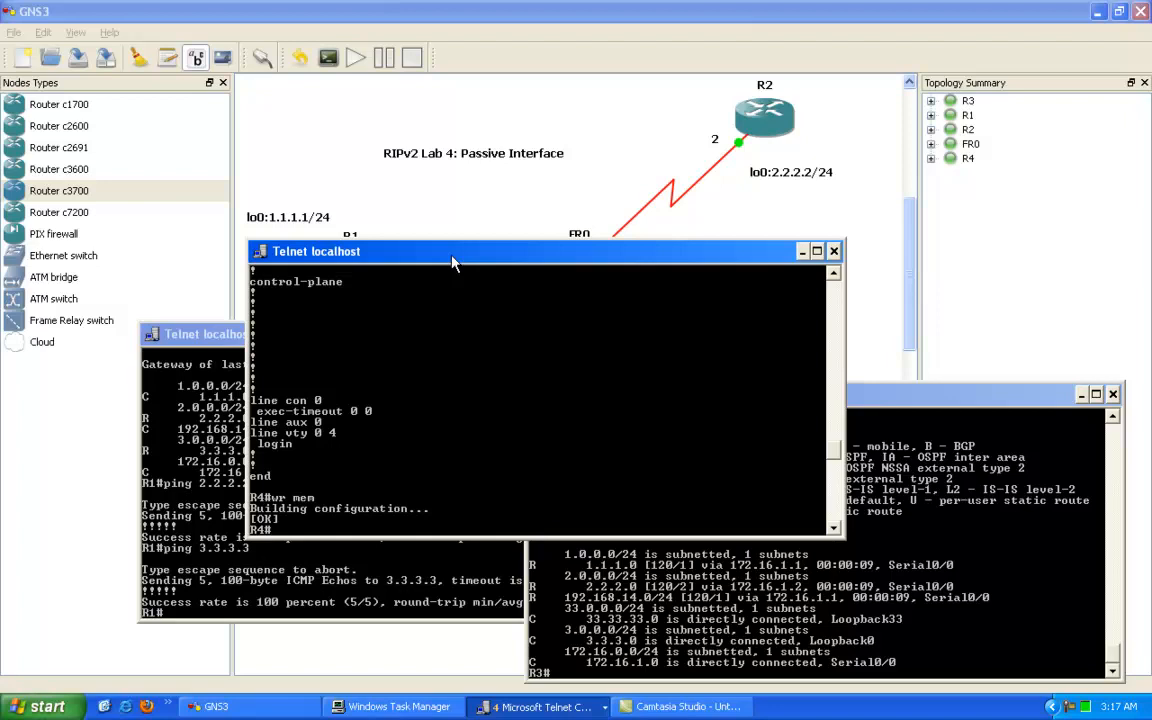
text(config t)
key(Return)
text(int lo0)
key(Return)
text(ip add)
key(Tab)
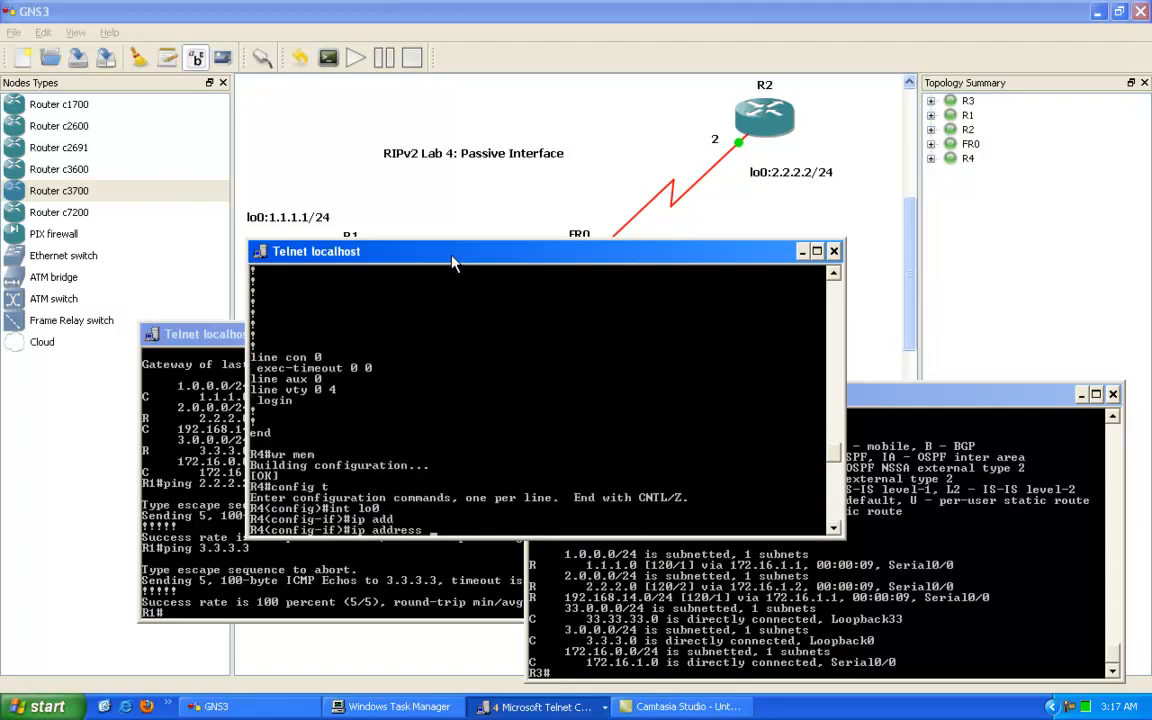
text(4.4.4.4 255.255.255.0)
key(Return)
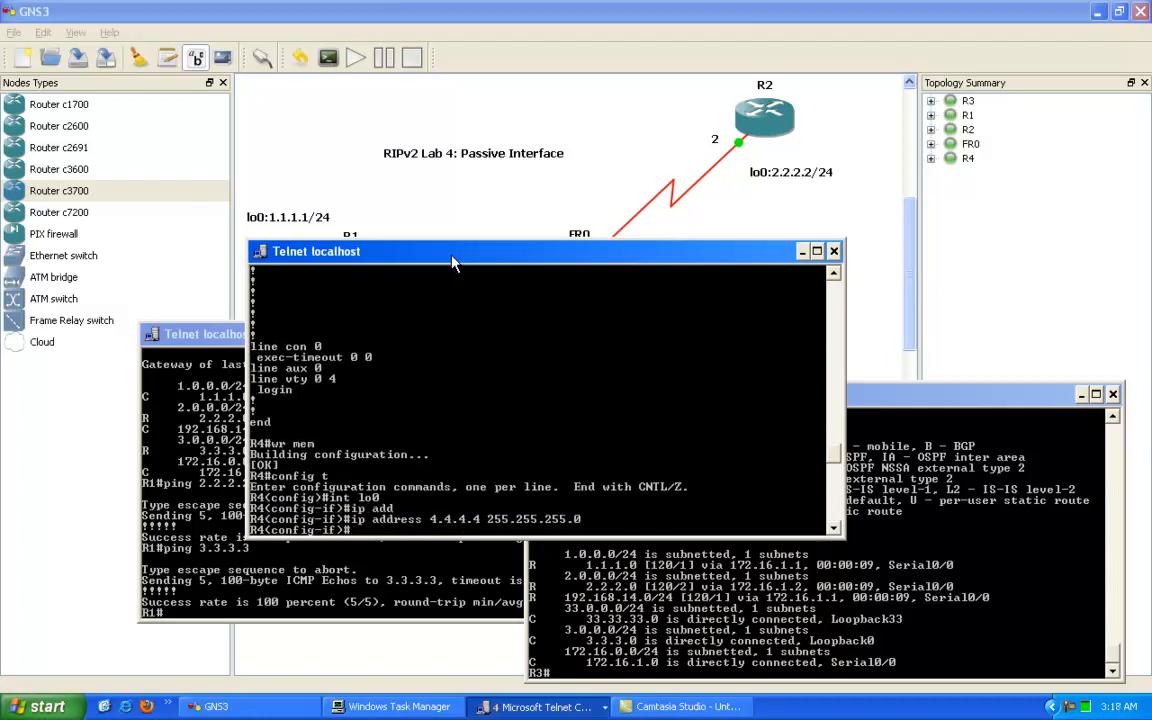
Assign IP address 192.168.14.4 with mask 255.255.255.0 to R4's interface fa0/0 and enable it with no shut.
key(Return)
key(Return)
text(int fa0/0)
key(Return)
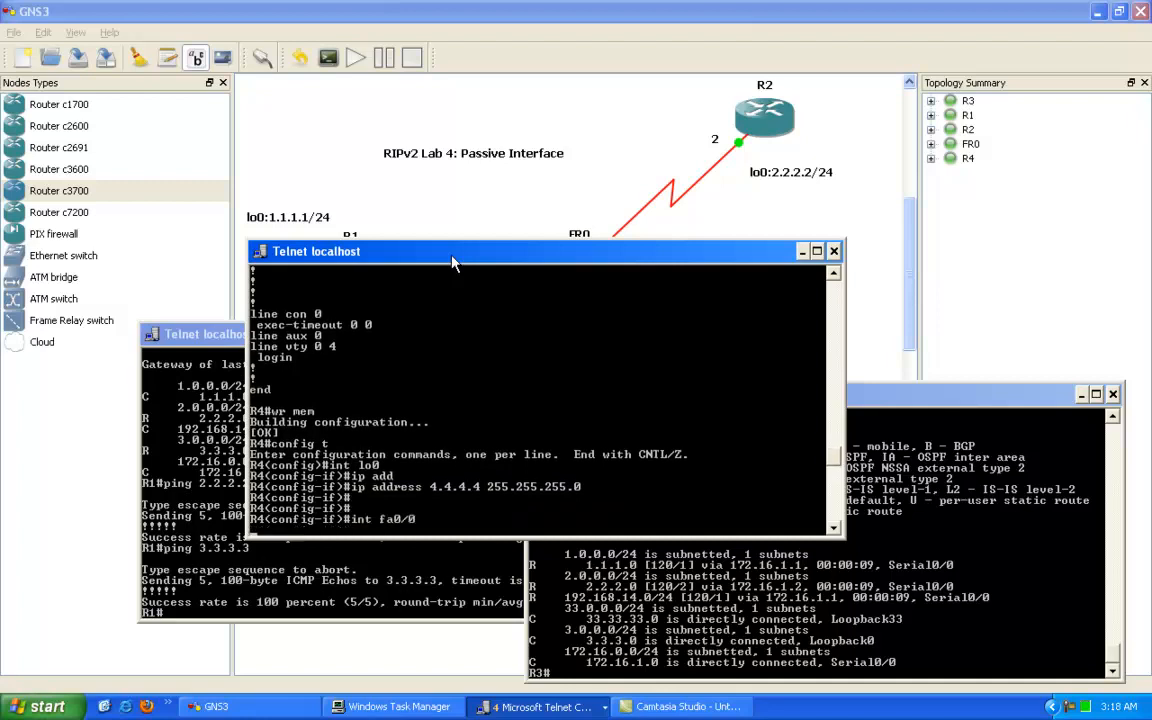
text(ip add)
key(Tab)
text(192.168.14.4 255.255.255.0)
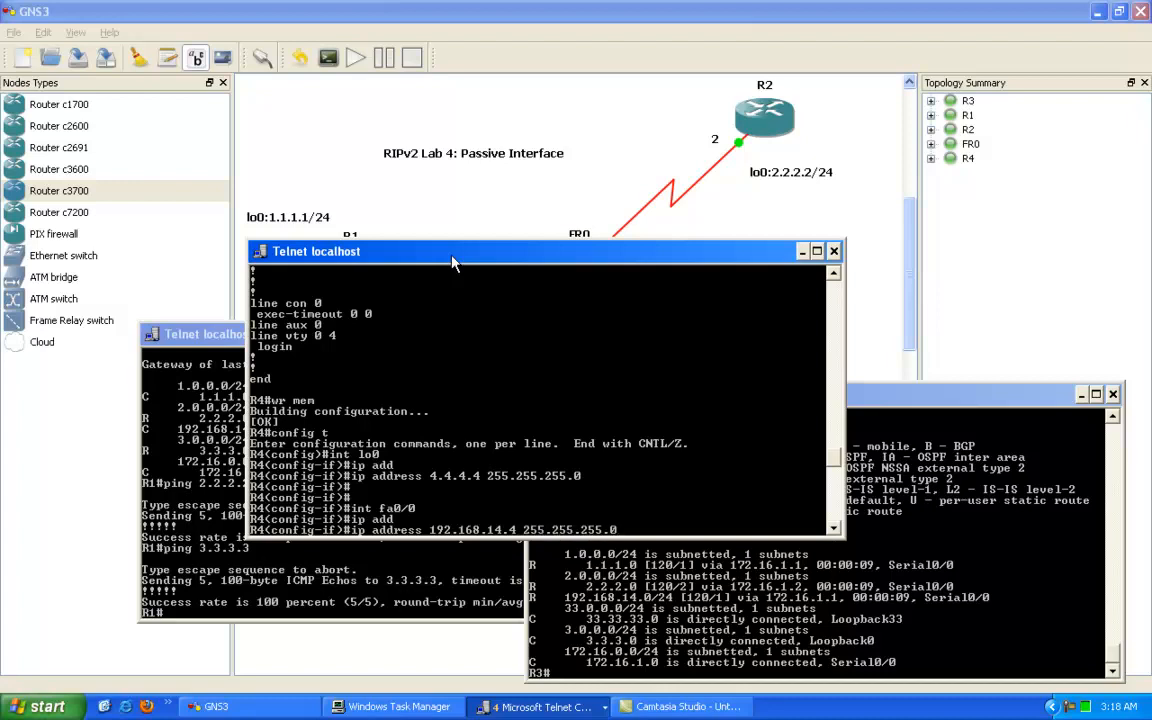
key(Return)
key(Return)
text(no shut)
key(Return)
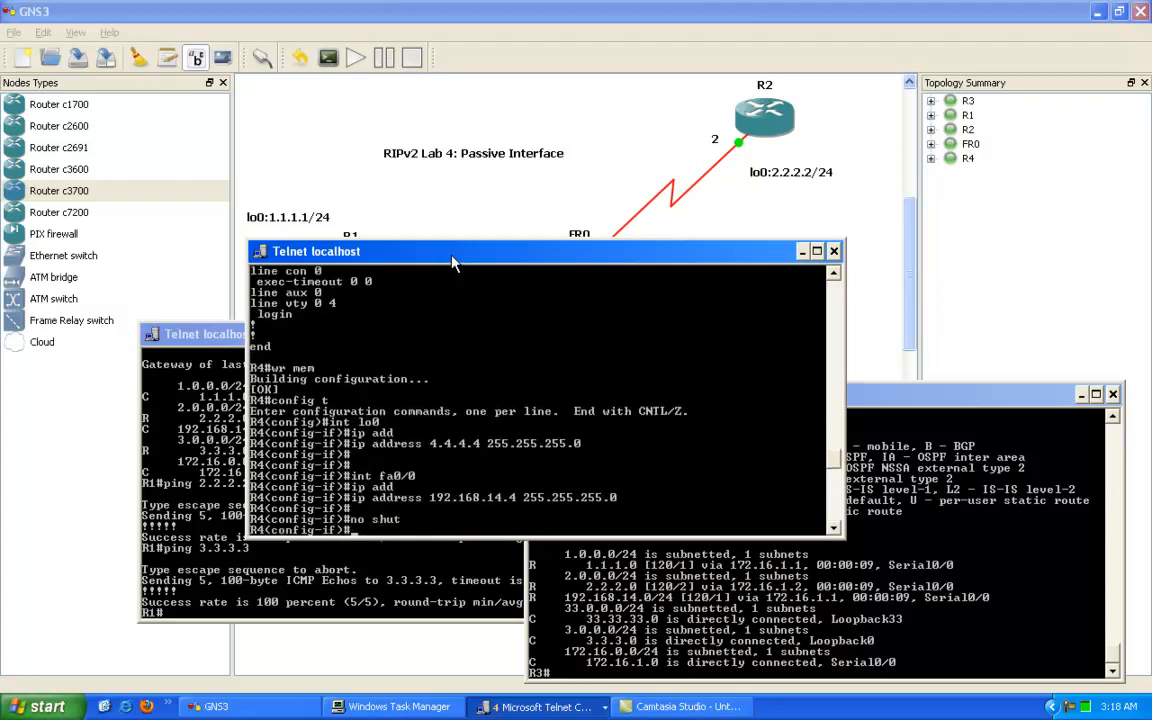
key(Return)
key(Return)
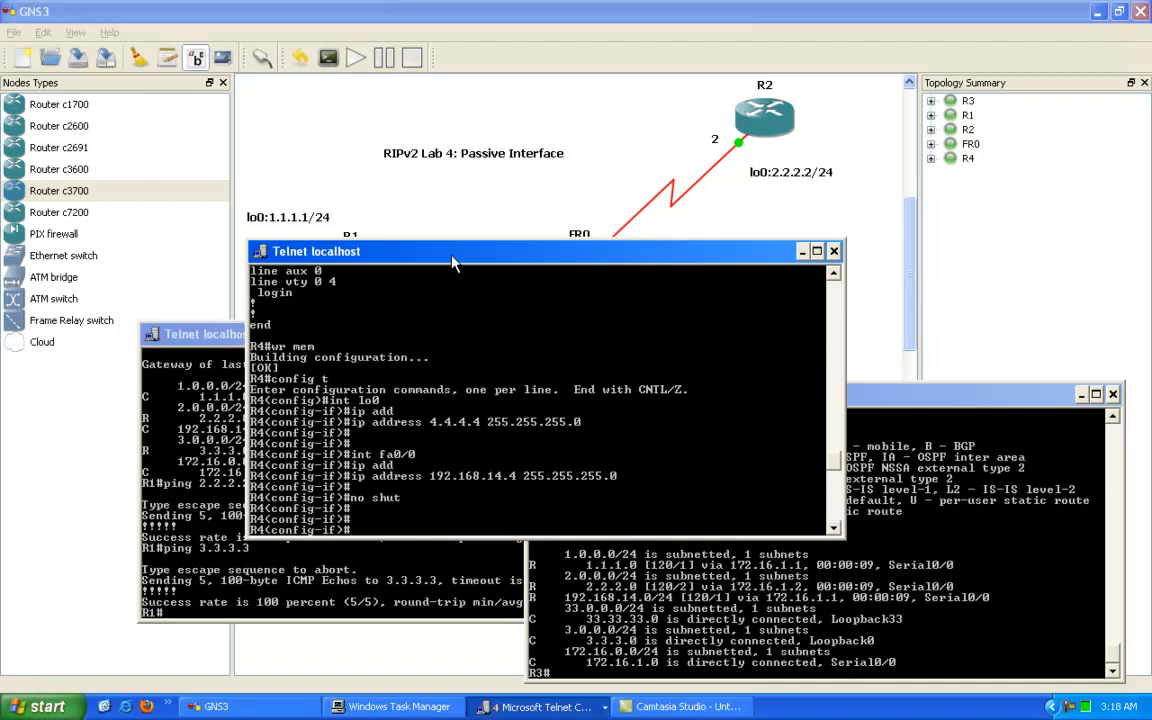
key(Return)
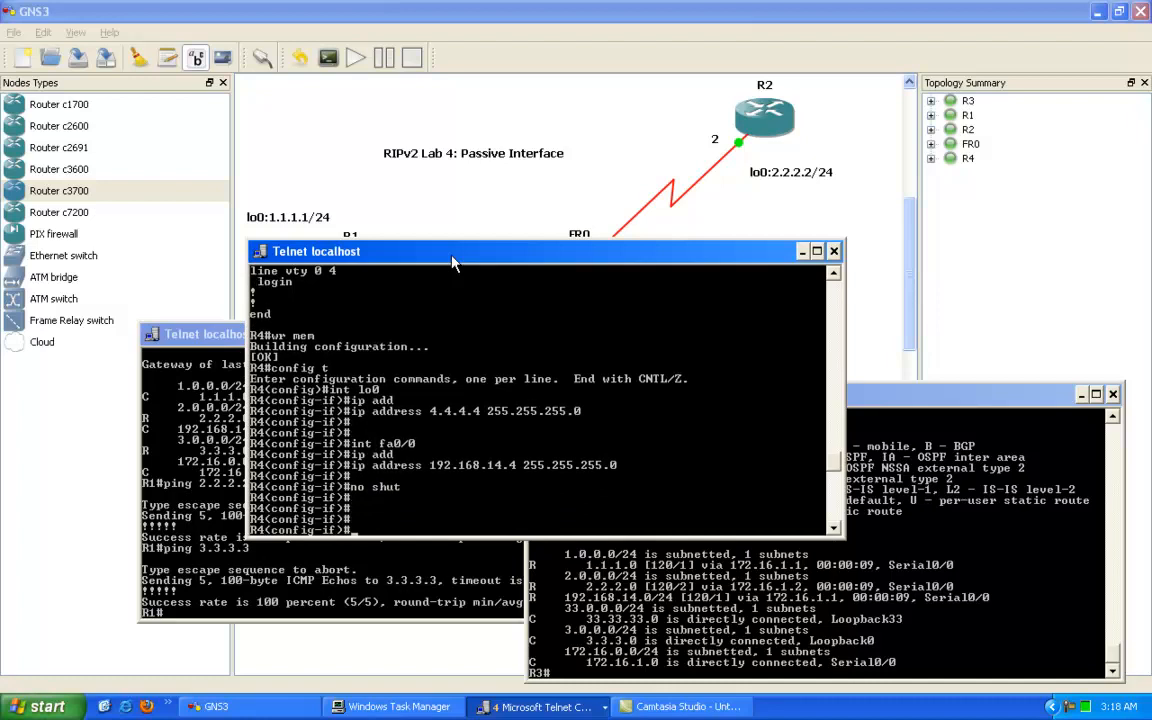
Enter RIP router configuration on R4 and disable automatic summarization.
text(router rip)
key(Return)
text(no au)
key(Tab)
key(Return)
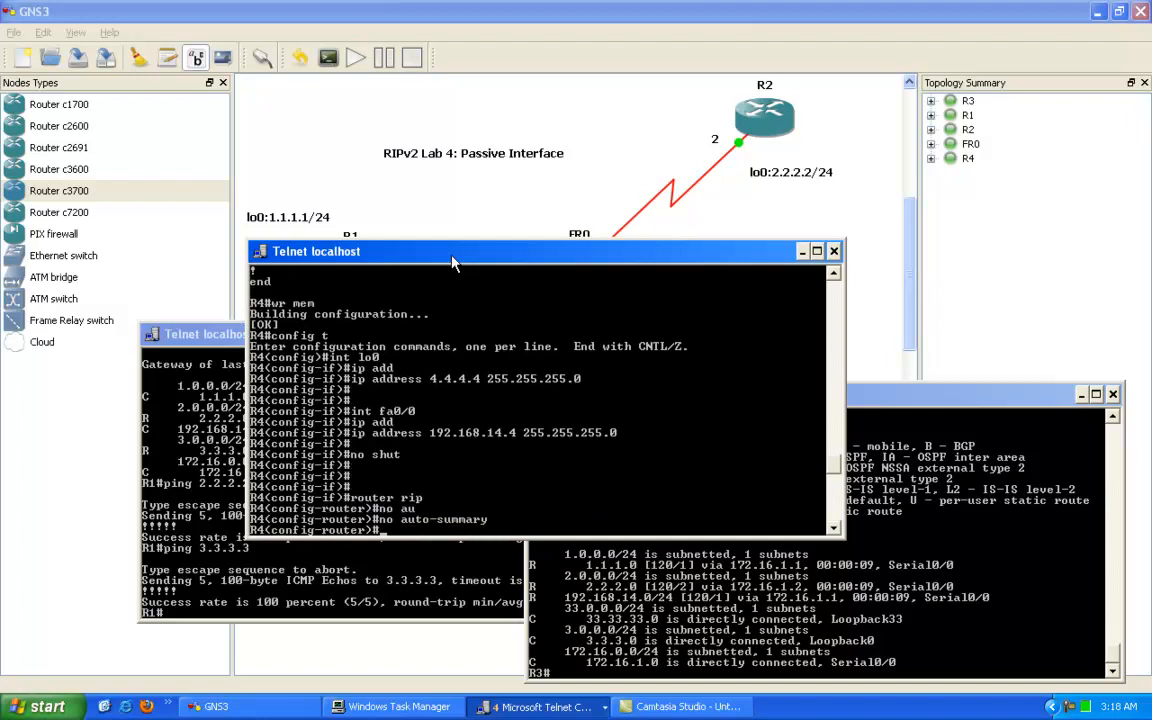
Set the RIP version to 2 in R4's router configuration.
key(Return)
key(Return)
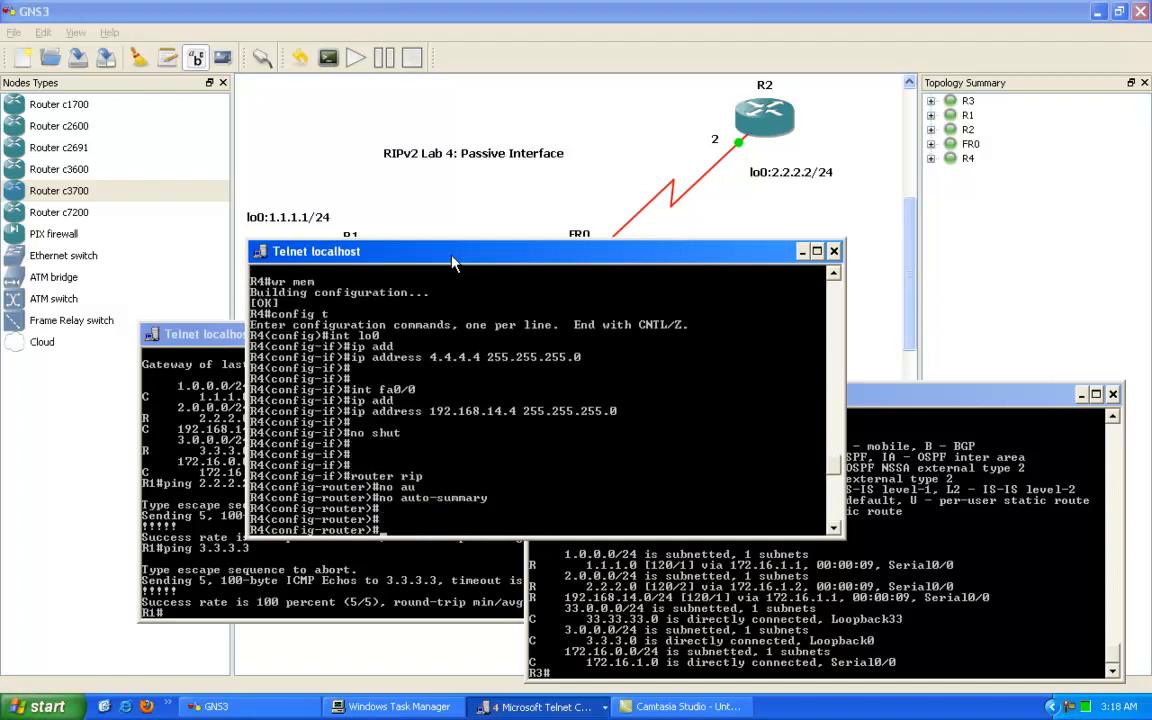
key(Return)
key(Return)
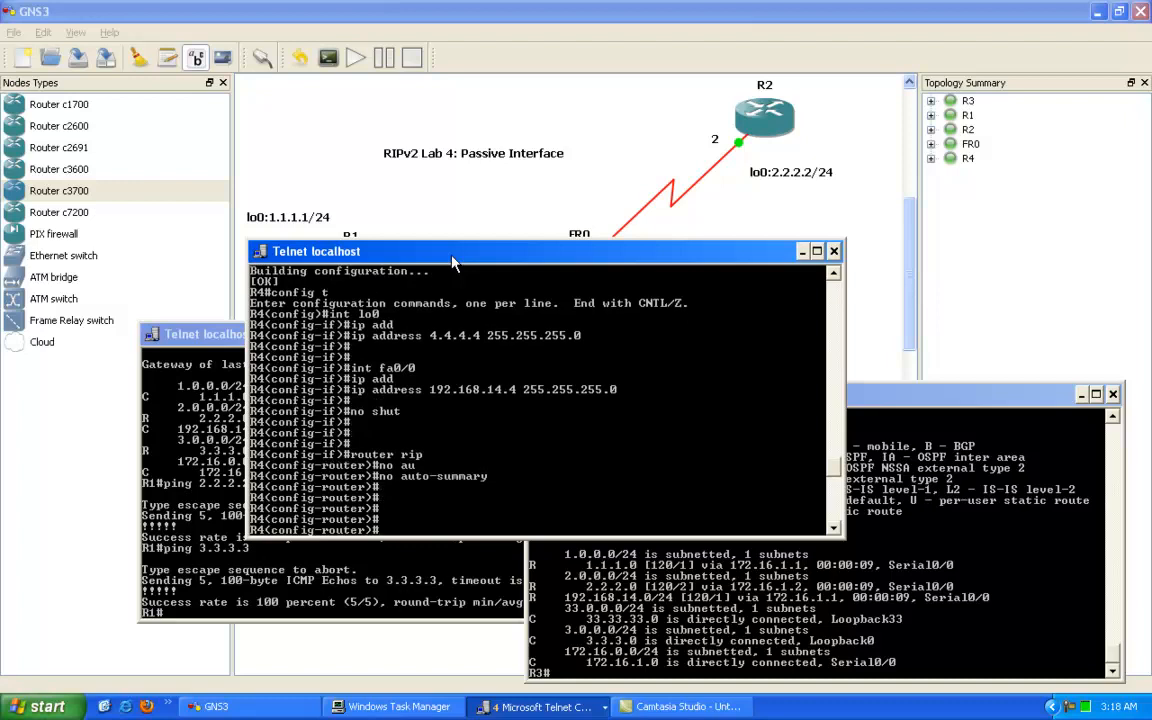
text(ver)
key(Tab)
text(2)
key(Return)
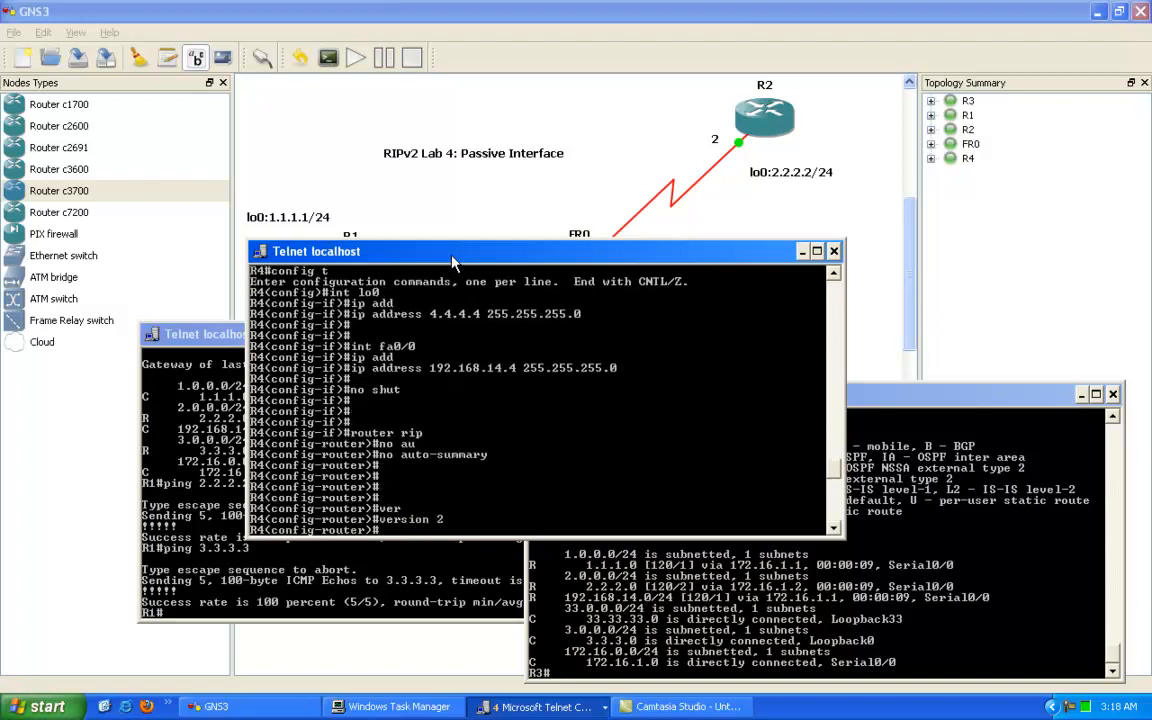
key(Return)
key(Return)
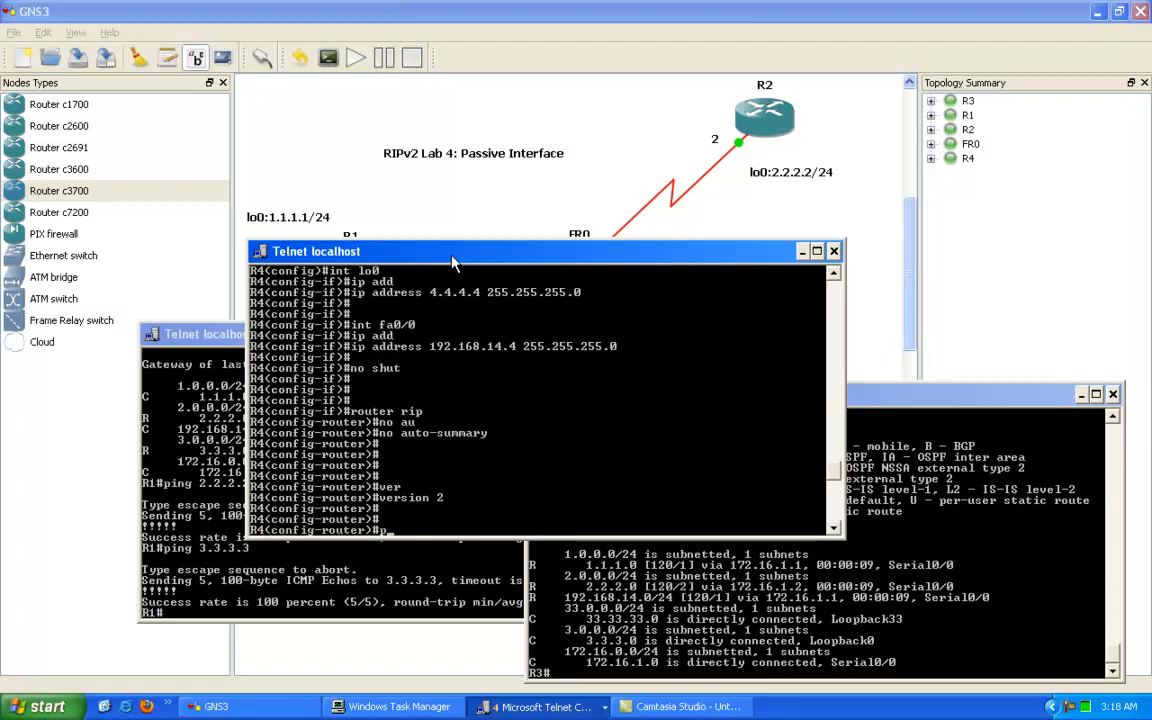
List R4's available RIP router configuration commands and highlight the passive-interface command and its description.
text(?)
key(space)
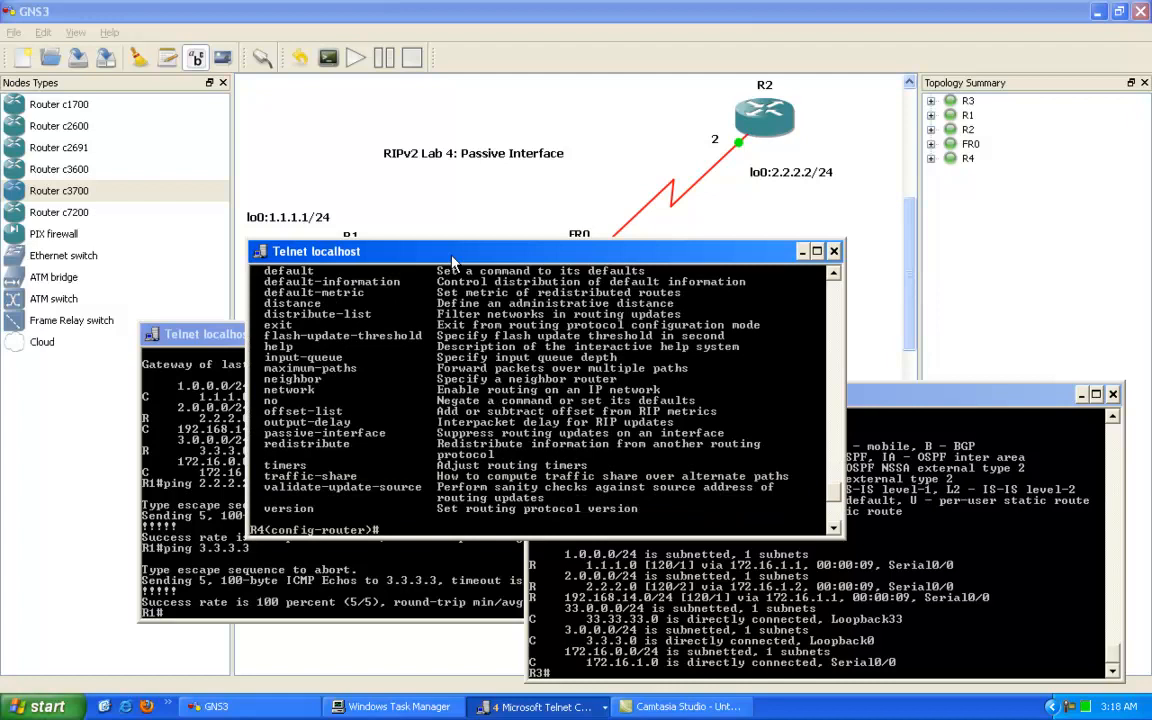
right_click(388, 478)
click(405, 487)
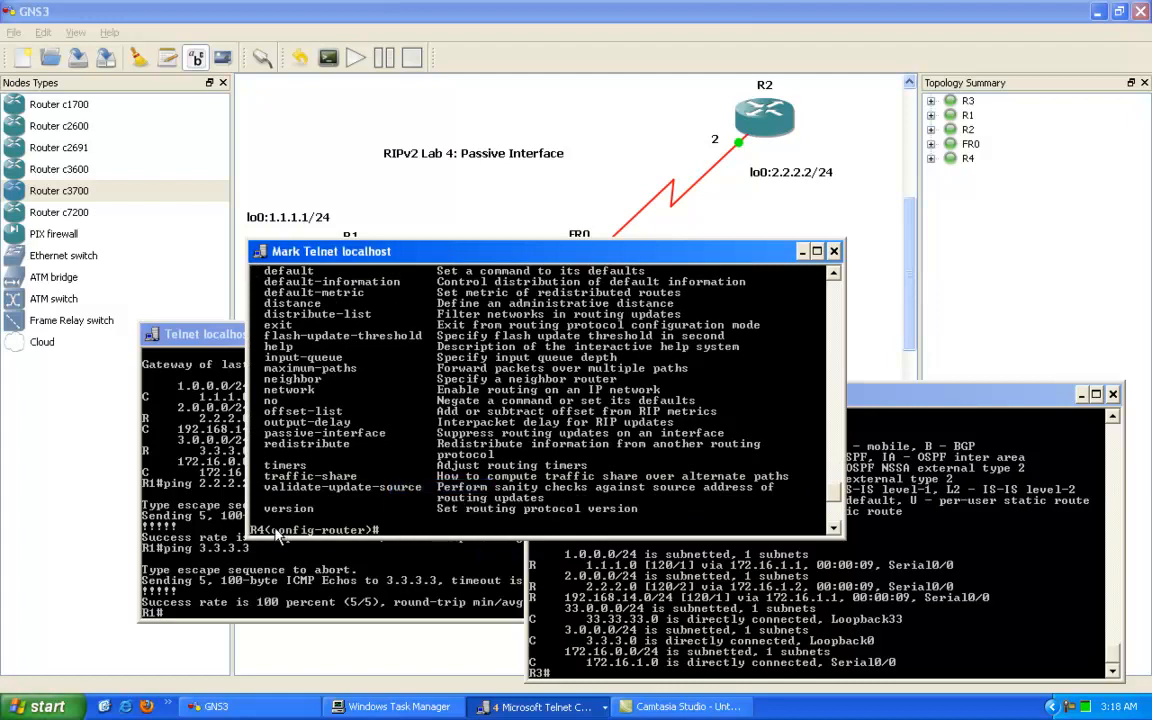
drag(252, 530, 380, 530)
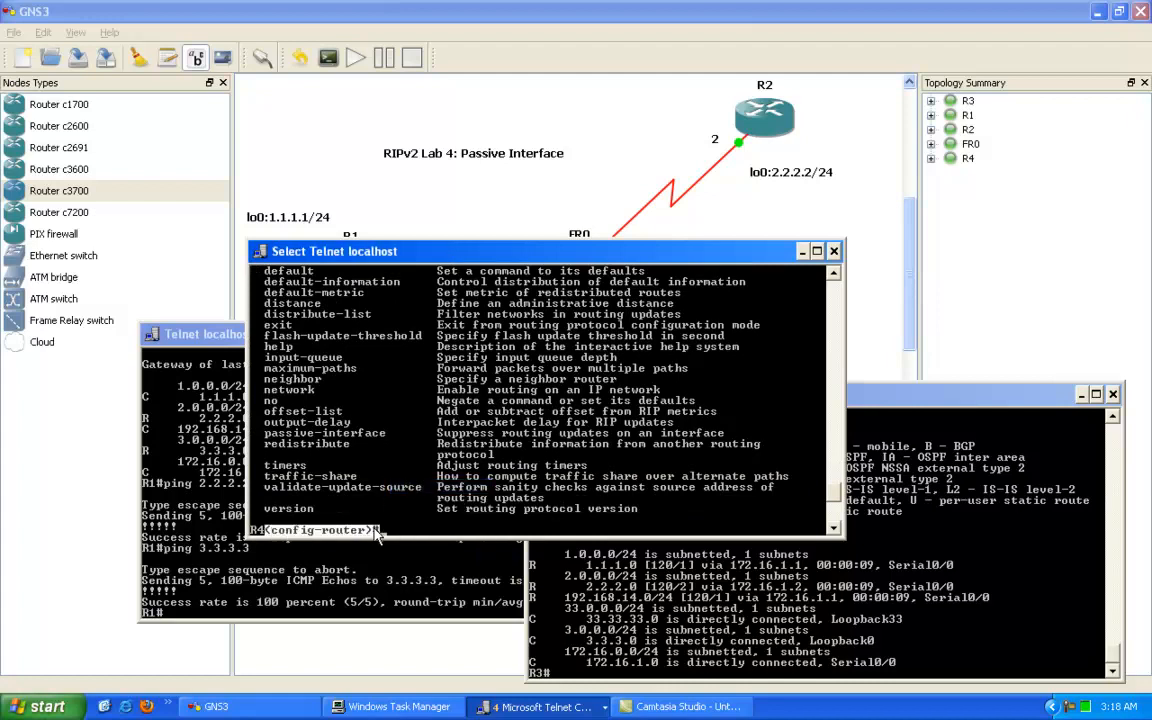
click(268, 434)
drag(268, 434, 386, 434)
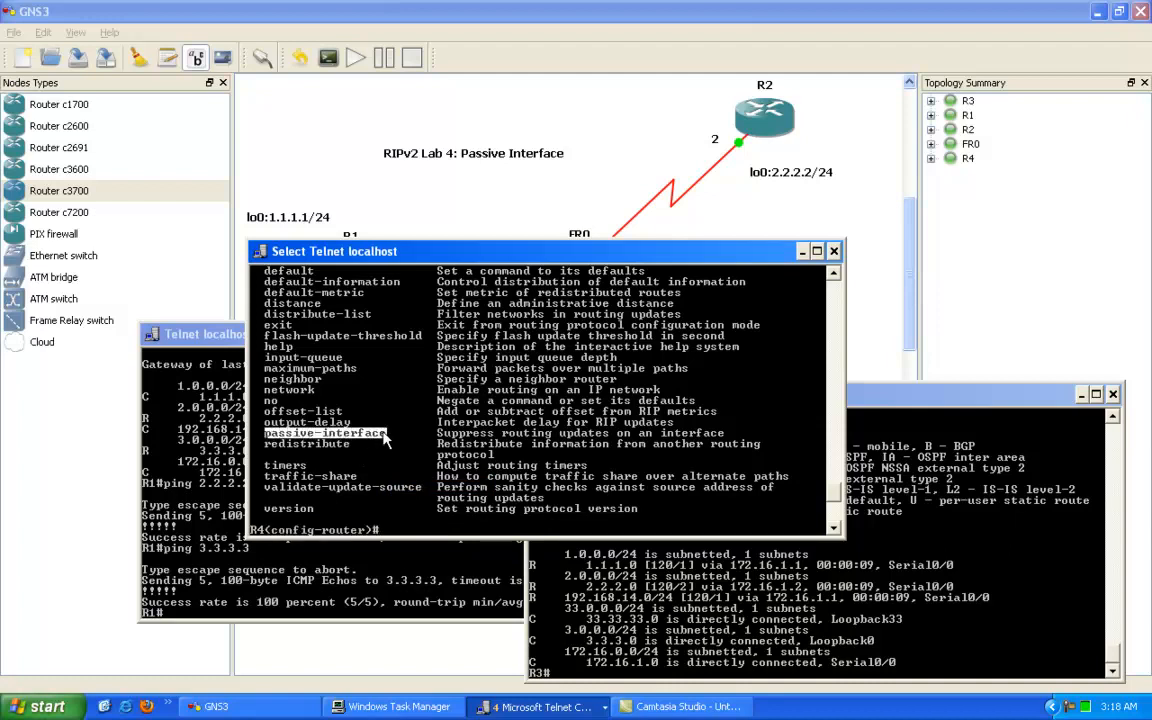
drag(438, 433, 722, 437)
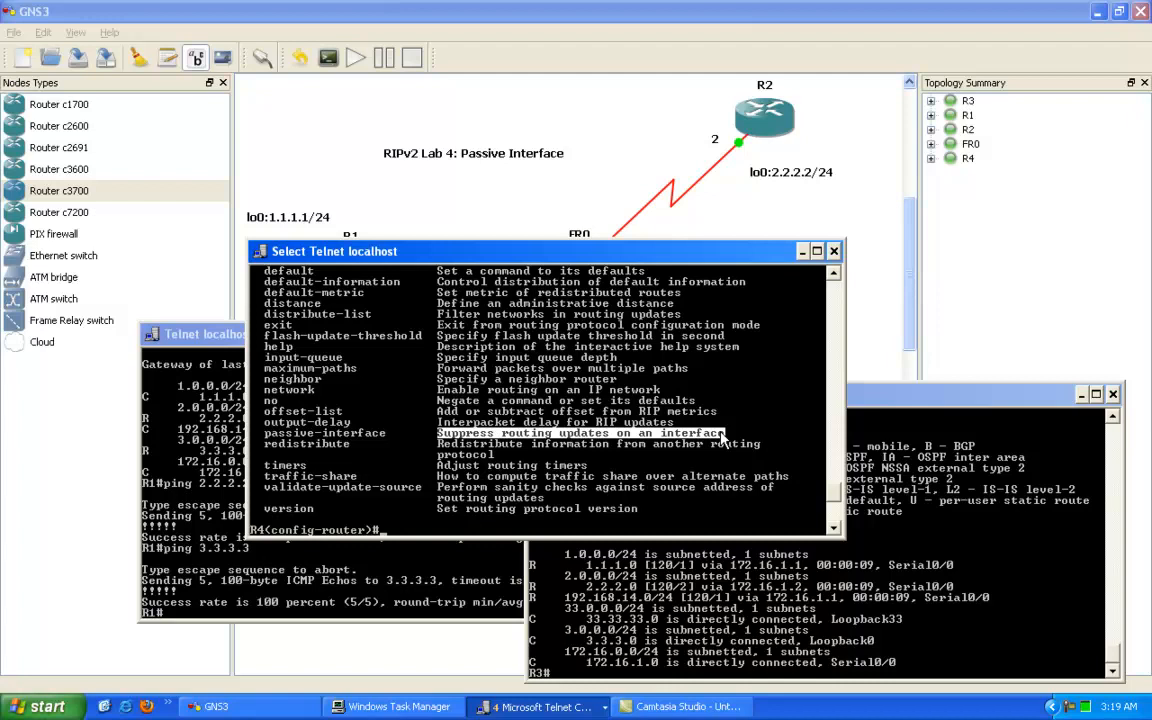
Start the passive-interface command on R4 and list its options, highlighting the default option and its description.
text(pas)
key(Tab)
text(?)
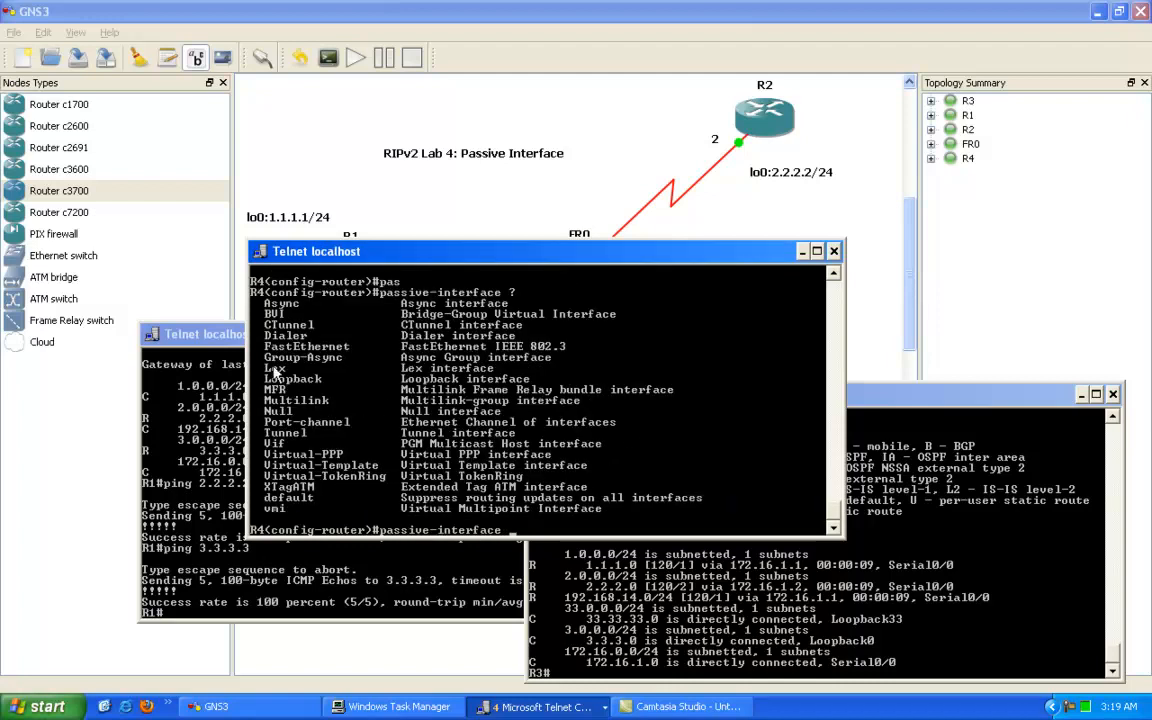
right_click(295, 374)
click(325, 381)
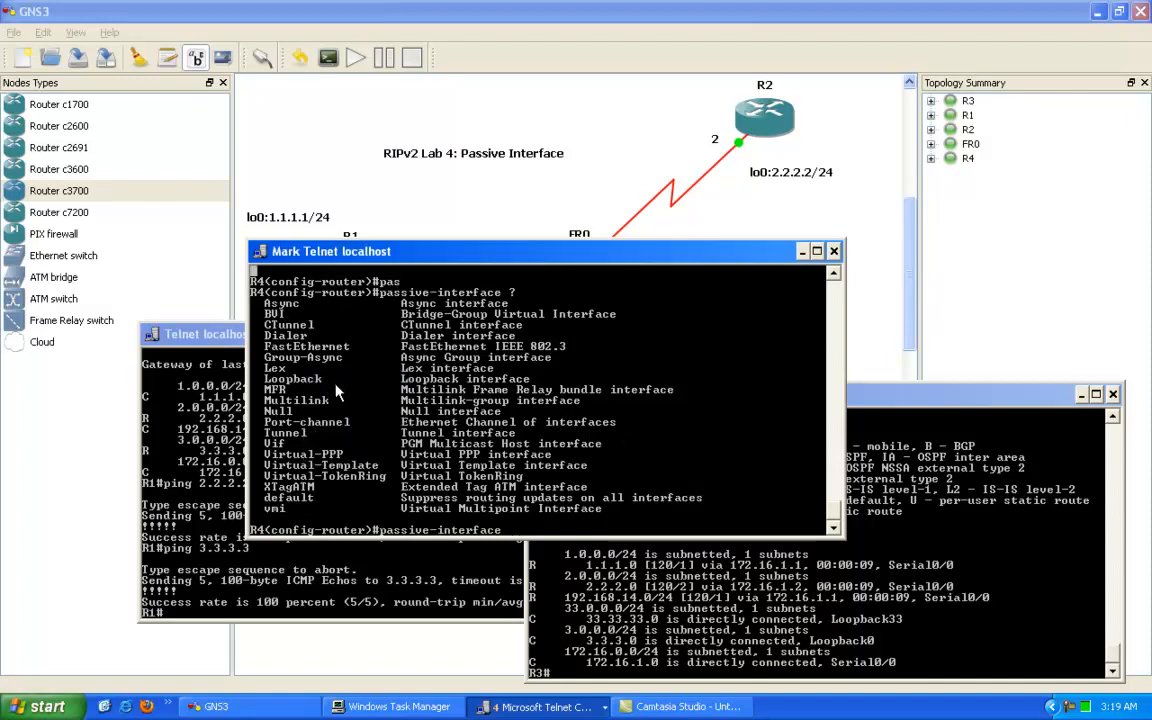
drag(259, 494, 314, 500)
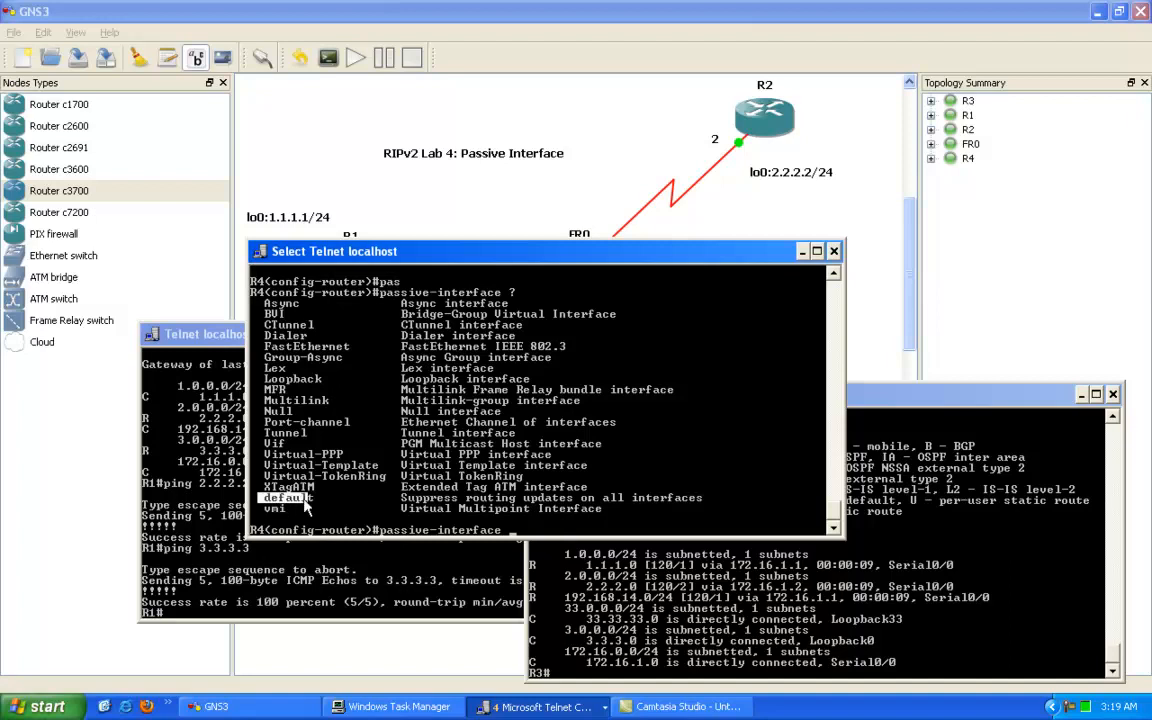
drag(401, 497, 704, 500)
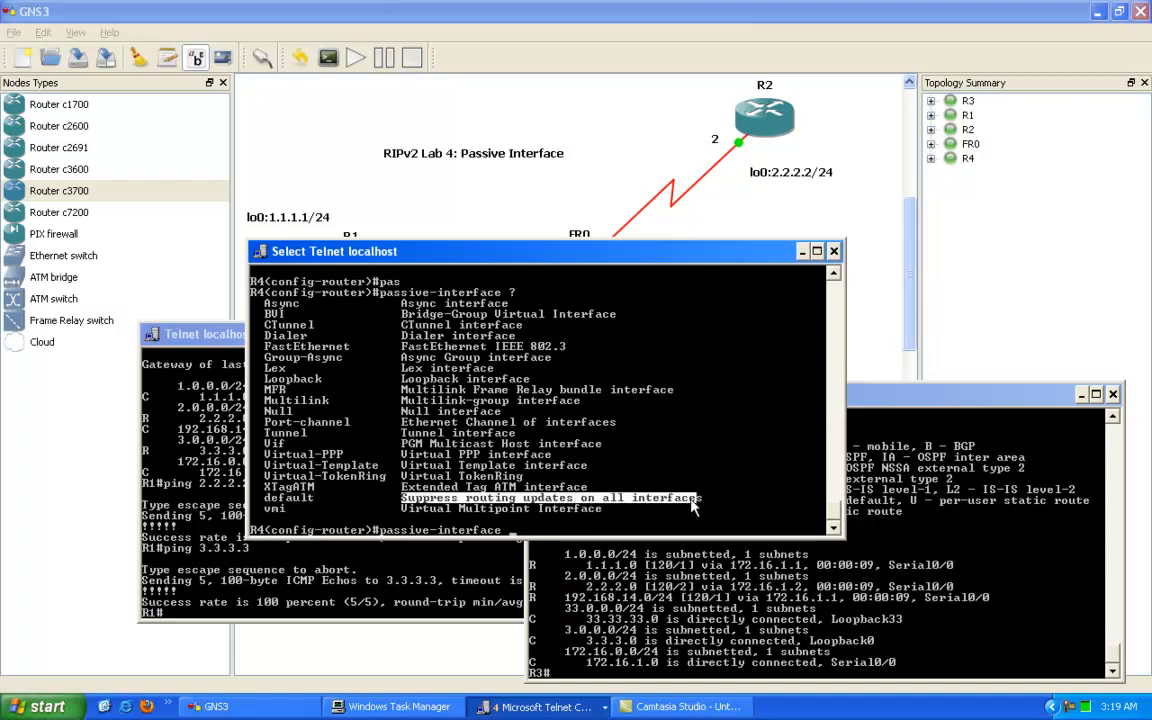
right_click(540, 483)
text(def)
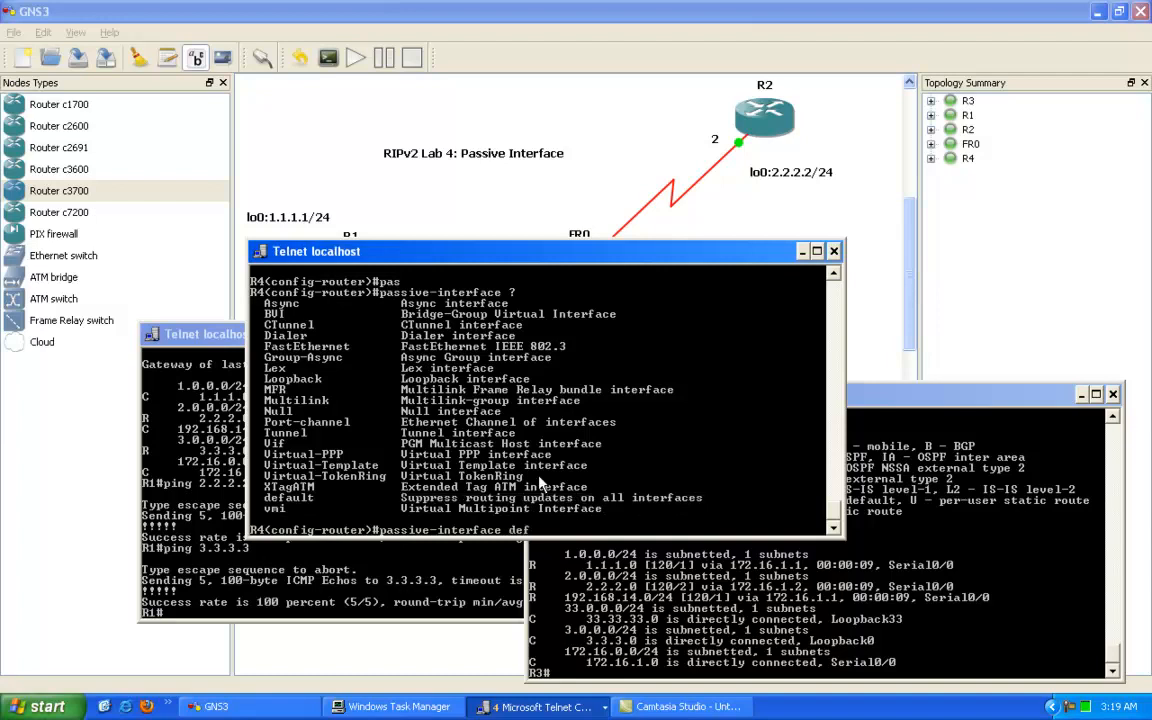
key(Tab)
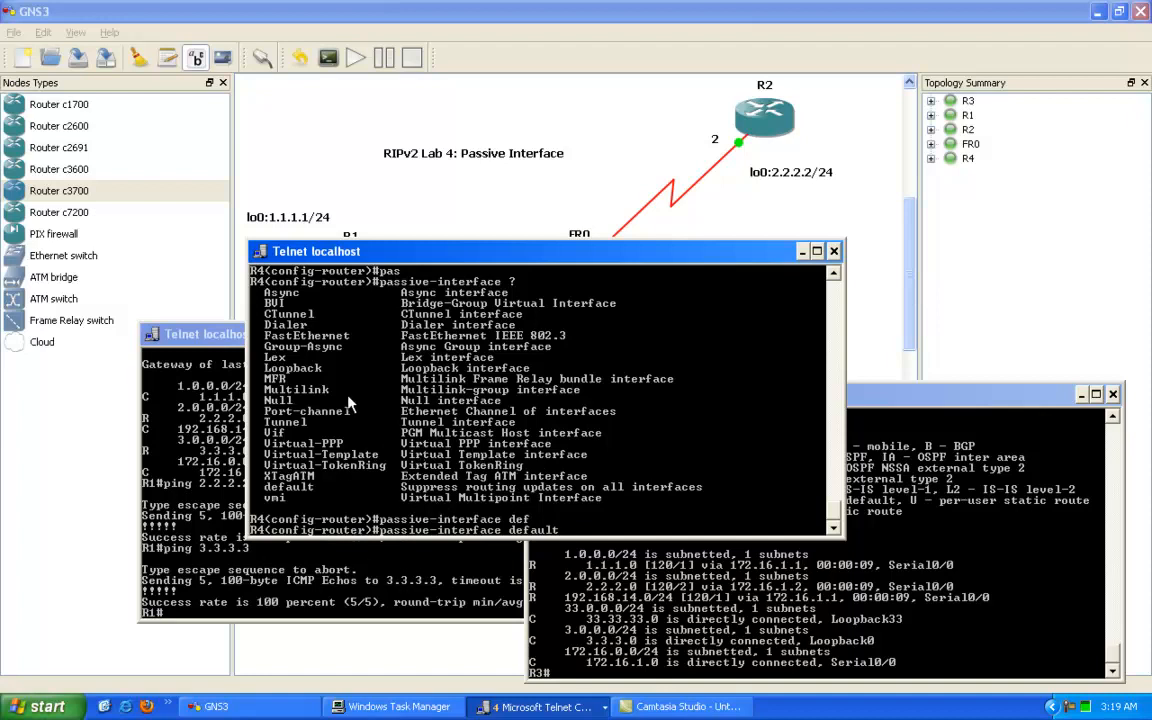
drag(428, 257, 401, 309)
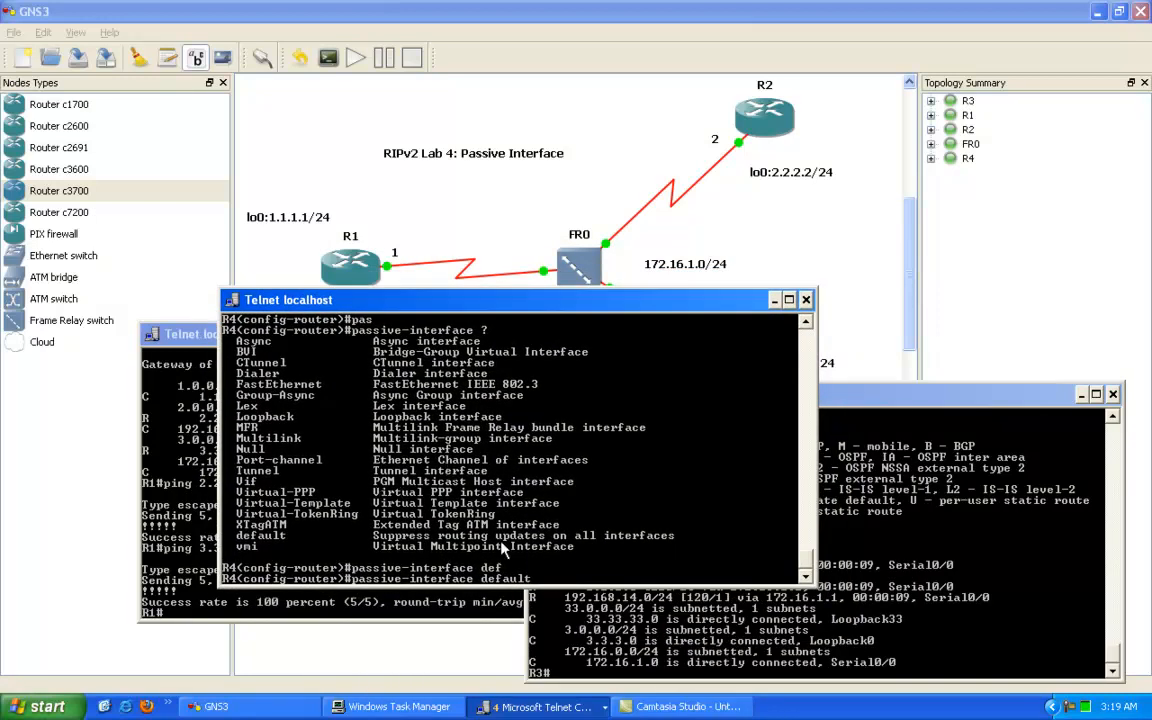
key(BackSpace)
key(BackSpace)
key(BackSpace)
key(BackSpace)
key(BackSpace)
key(BackSpace)
key(BackSpace)
text(fa)
key(Tab)
text(0/0)
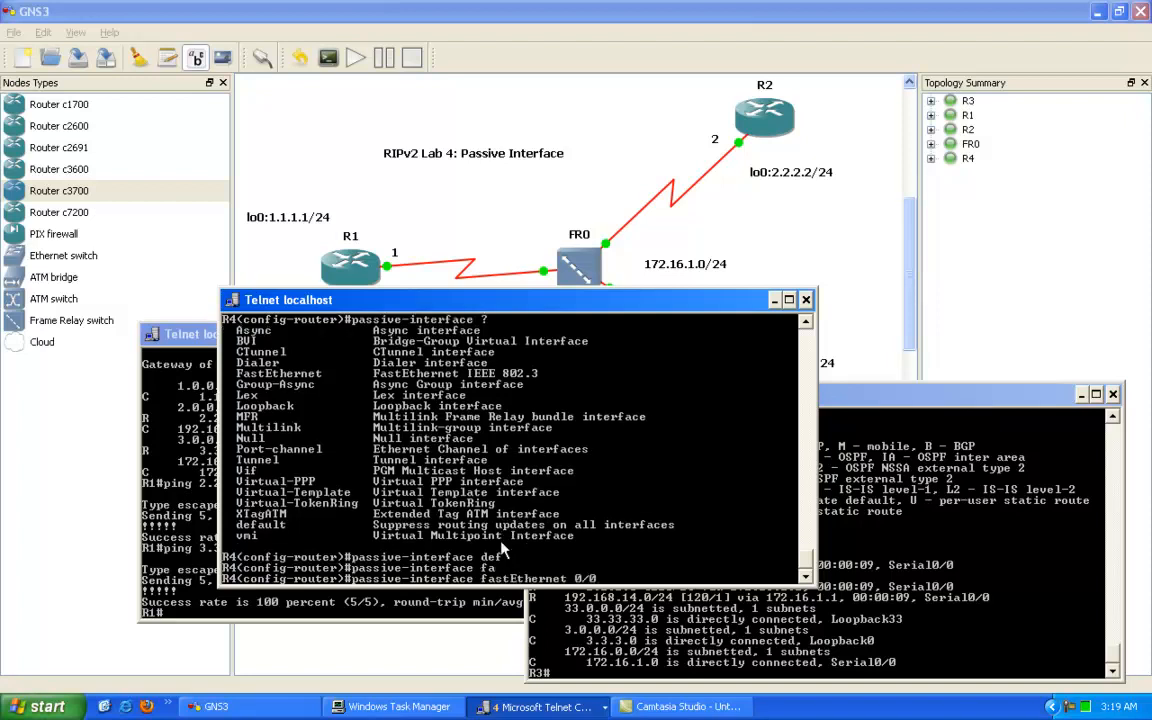
key(BackSpace)
key(BackSpace)
key(BackSpace)
key(BackSpace)
key(BackSpace)
key(BackSpace)
key(BackSpace)
key(BackSpace)
key(BackSpace)
key(BackSpace)
key(BackSpace)
key(BackSpace)
key(BackSpace)
key(BackSpace)
key(BackSpace)
key(BackSpace)
Apply passive-interface default to R4's RIP process and end configuration mode.
text(def)
key(Tab)
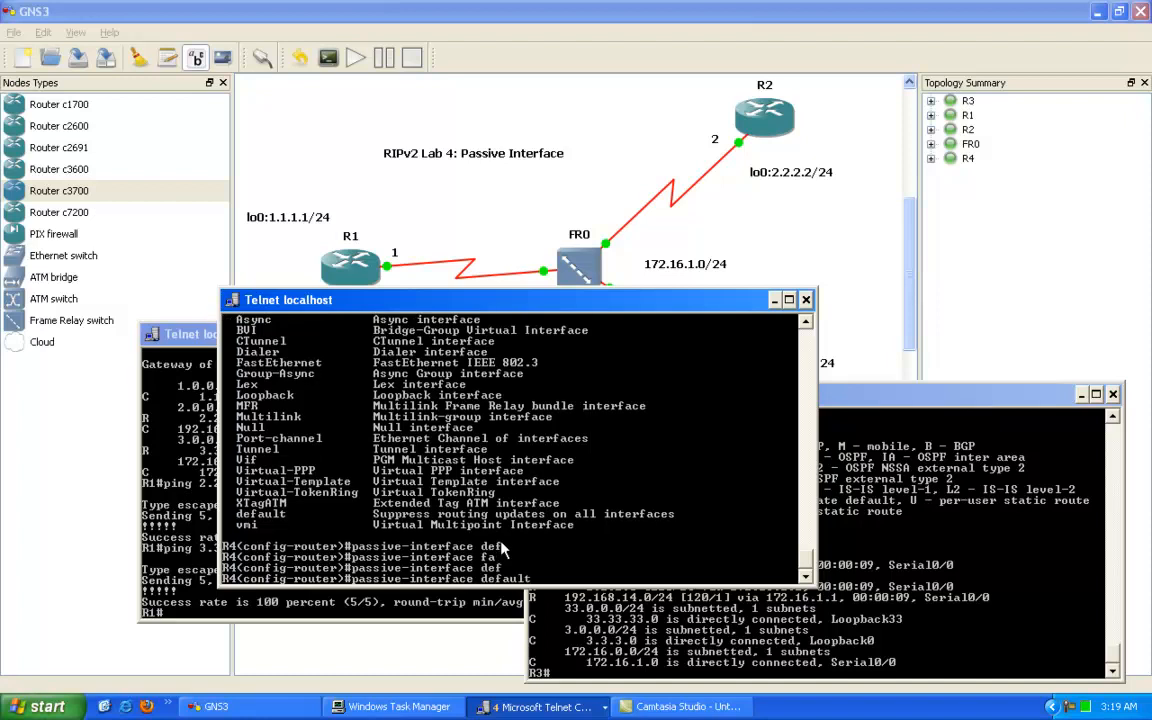
key(Return)
key(Return)
key(Return)
key(Return)
text(end)
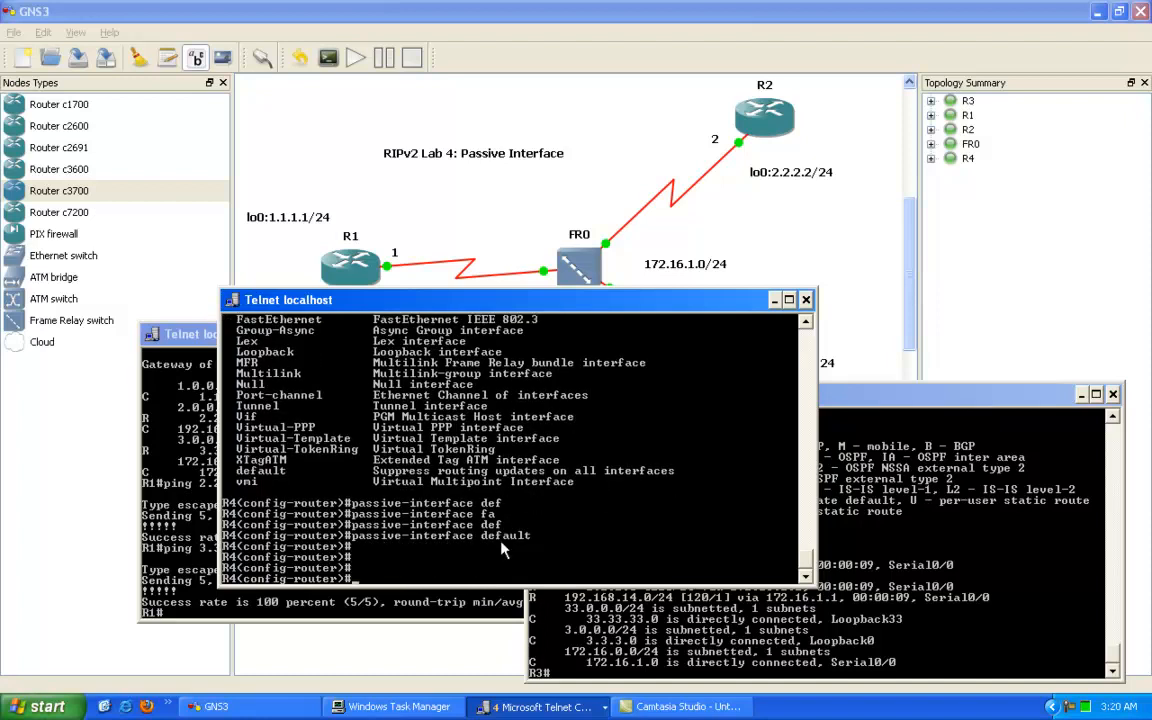
key(Return)
key(Return)
Enable RIP debugging on R4 with debug ip rip.
text(deb)
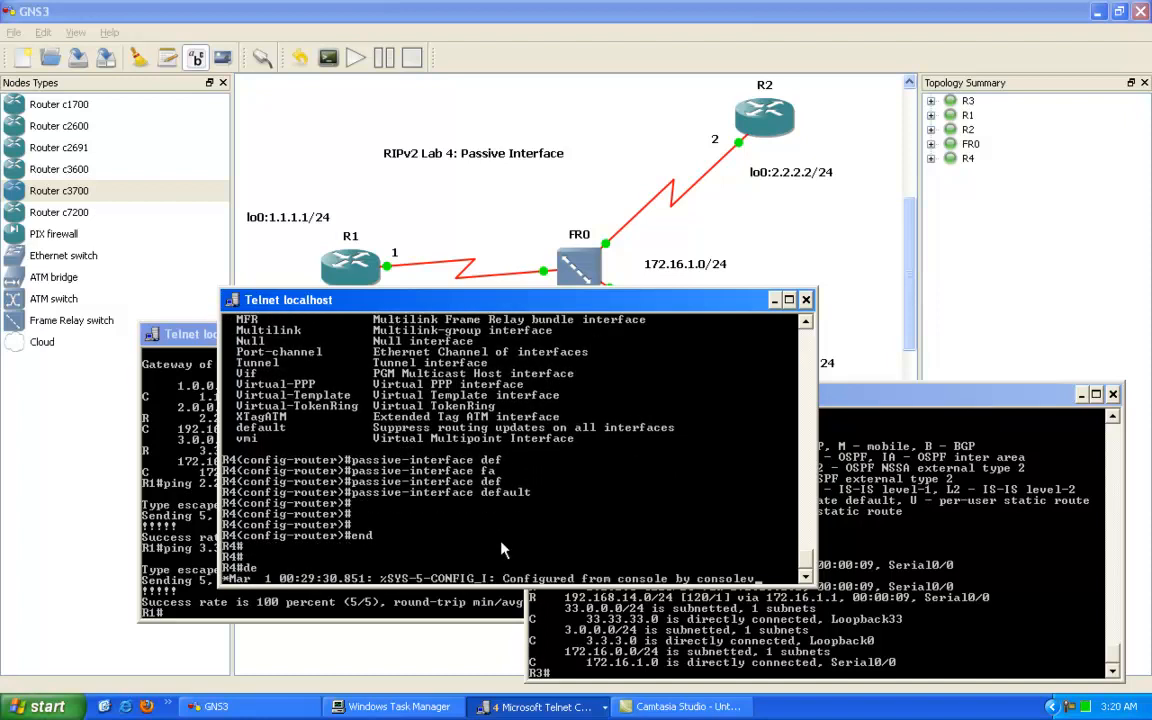
key(Tab)
text(ip rip)
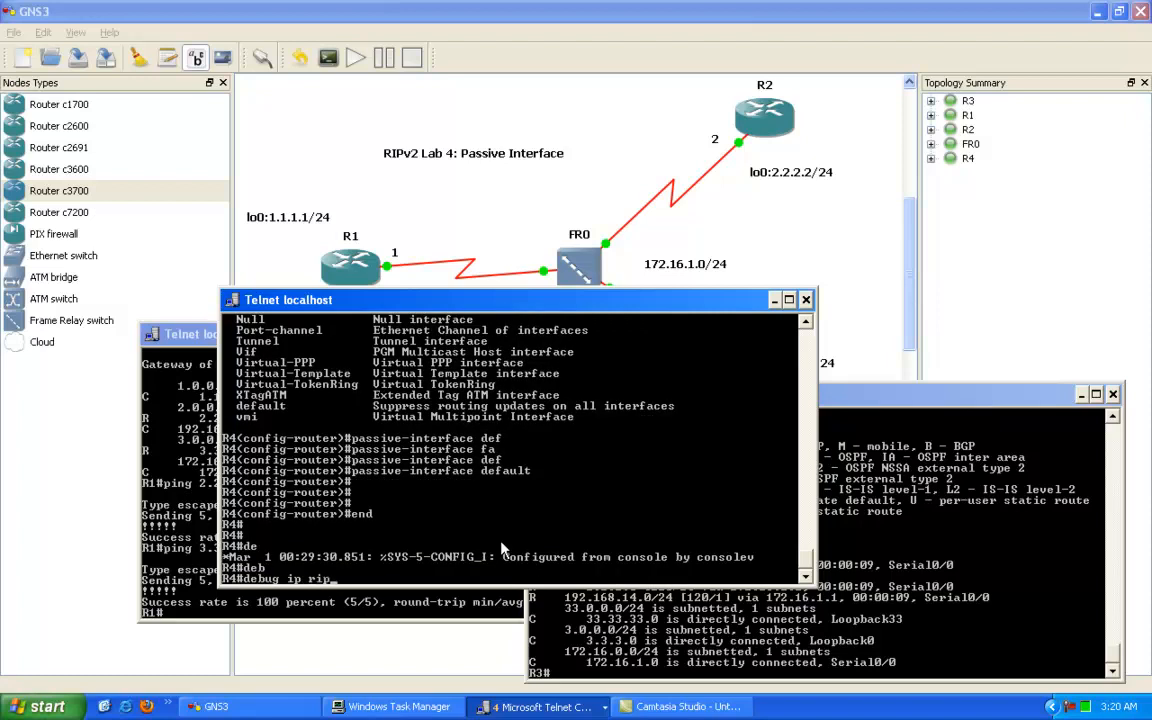
key(Return)
Re-enter global configuration on R4 and open its RIP router configuration.
text(config t)
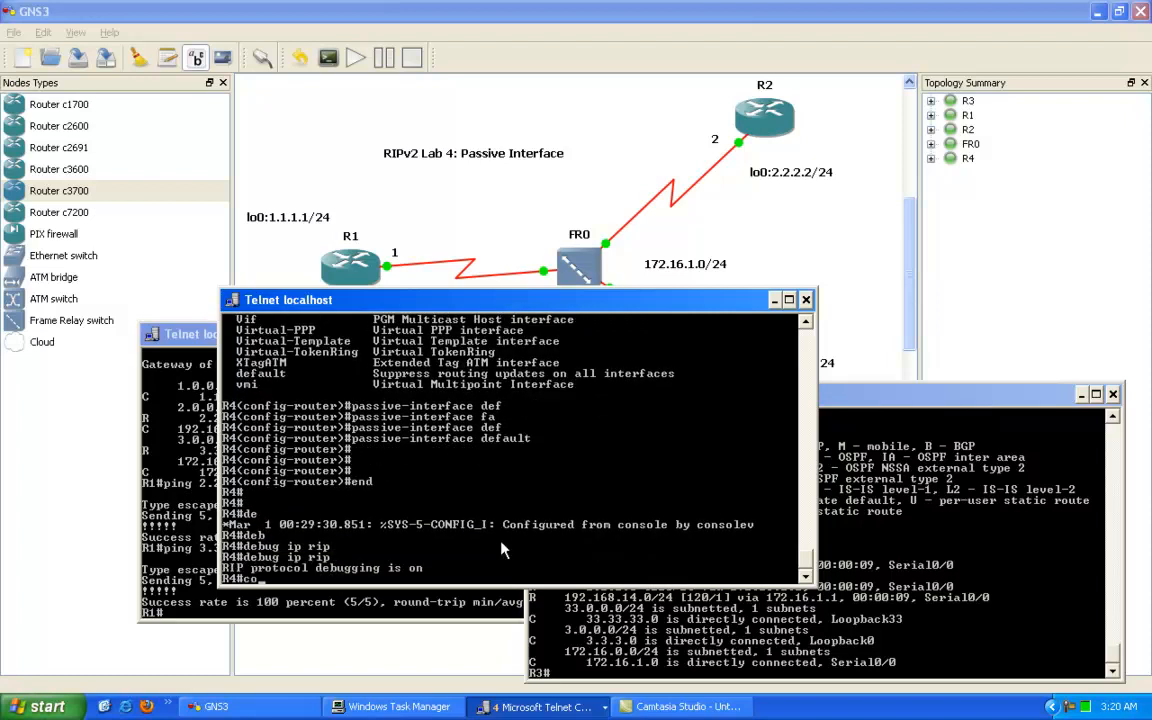
key(Return)
text(router rip)
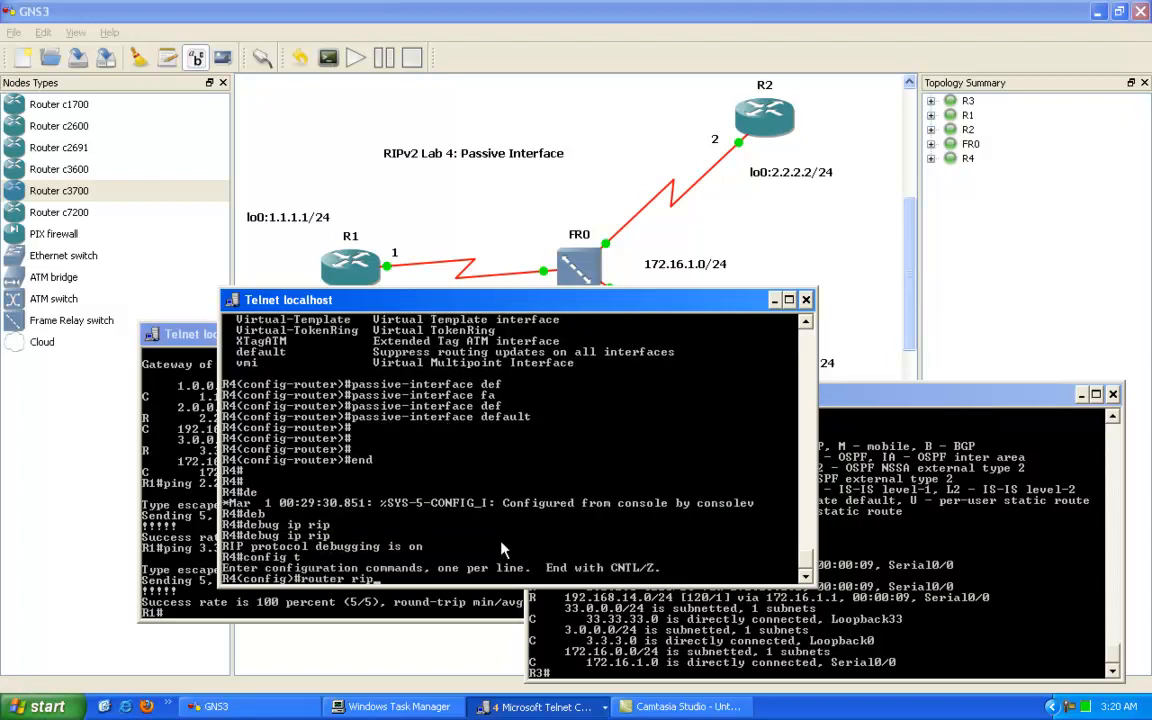
key(Return)
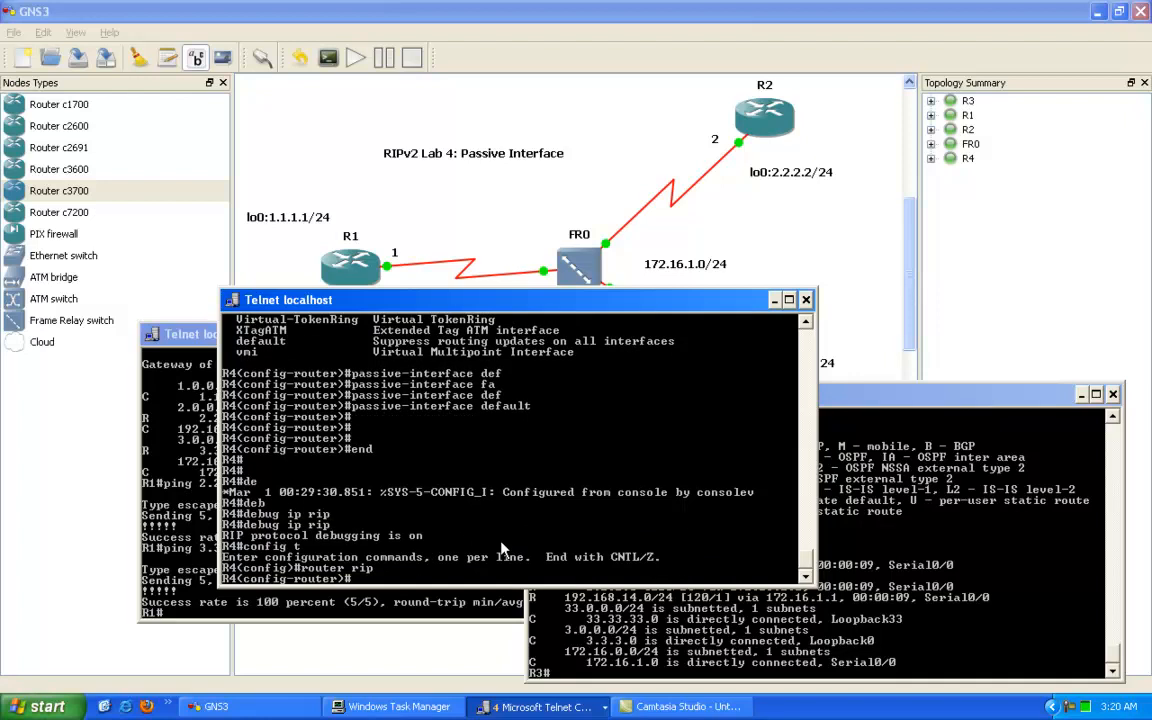
key(Return)
key(Return)
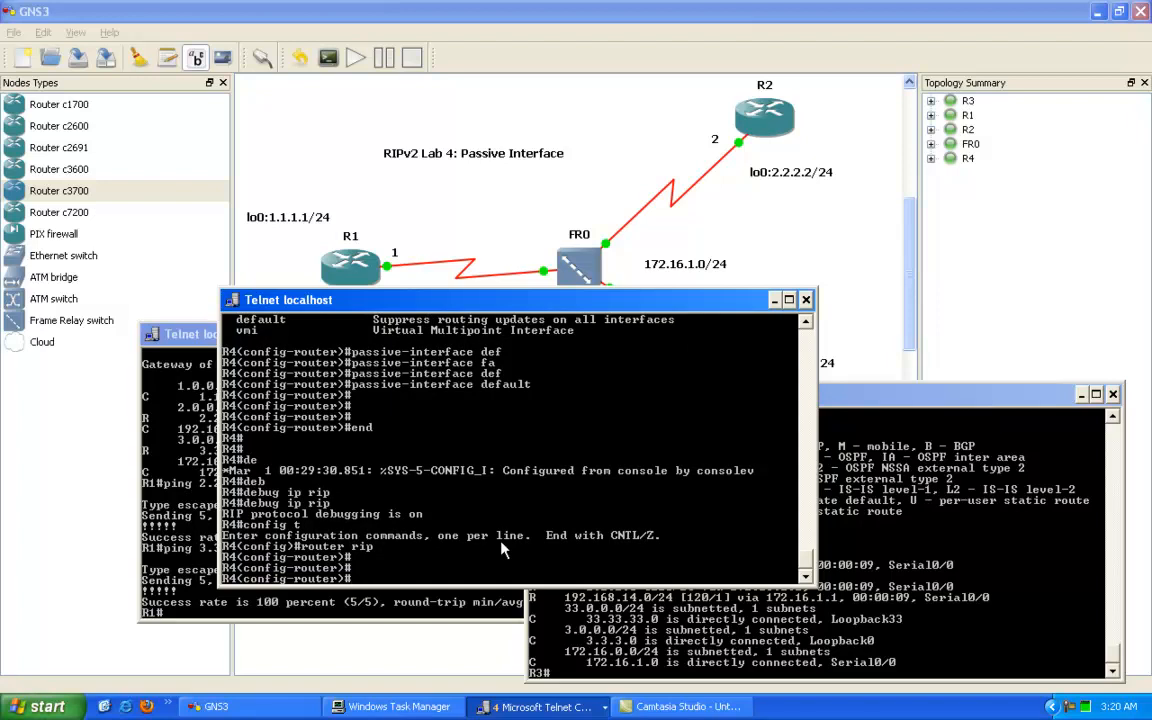
Highlight the passive-interface default command in R4's console, then begin a network statement.
right_click(366, 391)
click(370, 397)
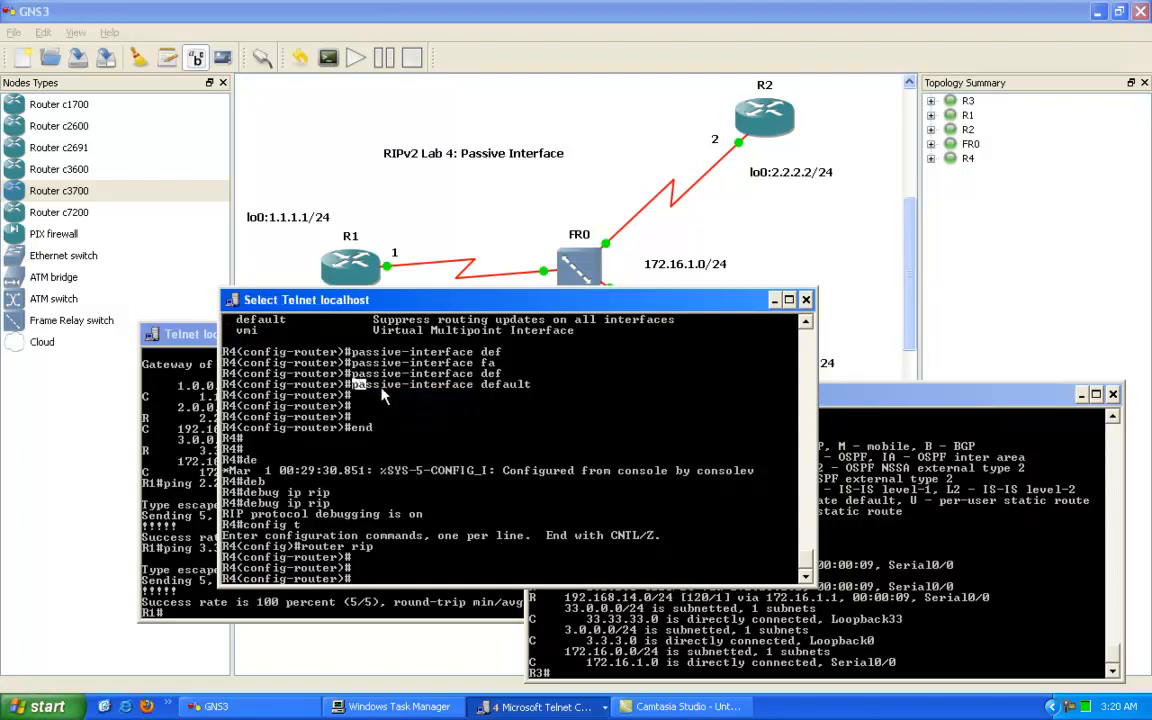
drag(356, 387, 515, 395)
right_click(491, 430)
text(network )
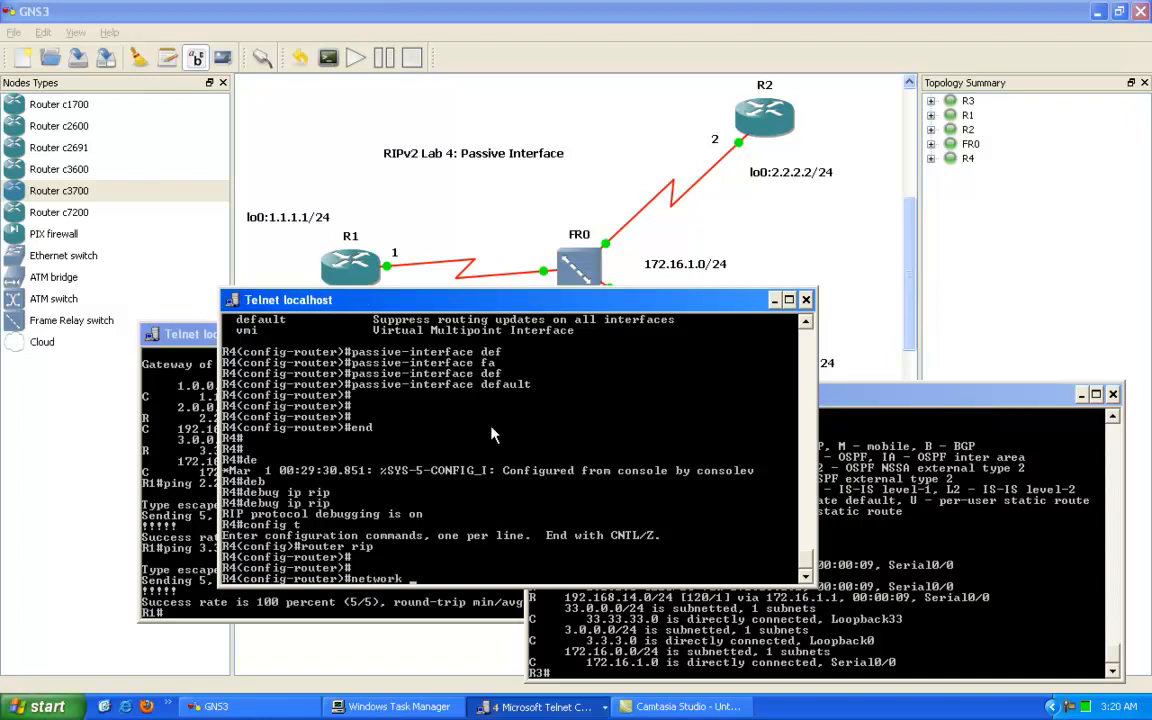
text(192.168.14.)
text(0)
key(BackSpace)
key(BackSpace)
key(BackSpace)
key(BackSpace)
key(BackSpace)
key(BackSpace)
key(BackSpace)
key(BackSpace)
key(BackSpace)
key(BackSpace)
key(BackSpace)
key(BackSpace)
Complete the network statement with 4.0.0.0 in R4's RIP process.
text(4.0.0.0)
key(Return)
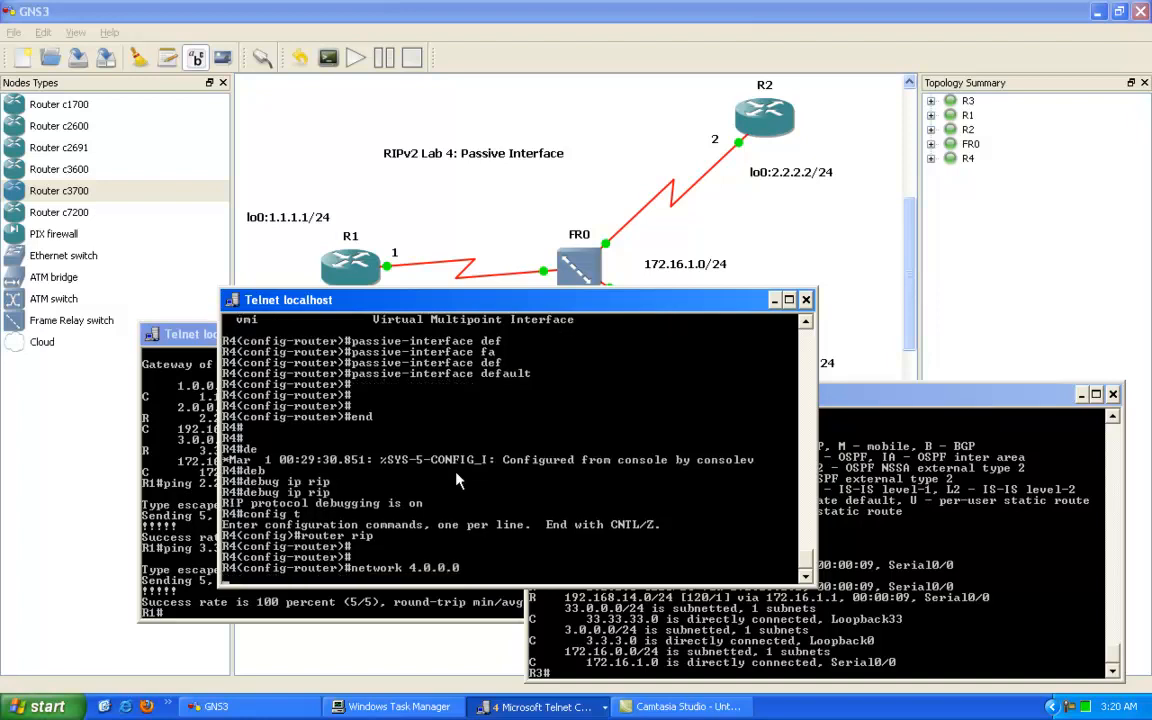
Move R1's and R4's console windows apart and enable RIP debugging on R1 with debug ip rip.
drag(195, 334, 97, 67)
drag(658, 300, 638, 374)
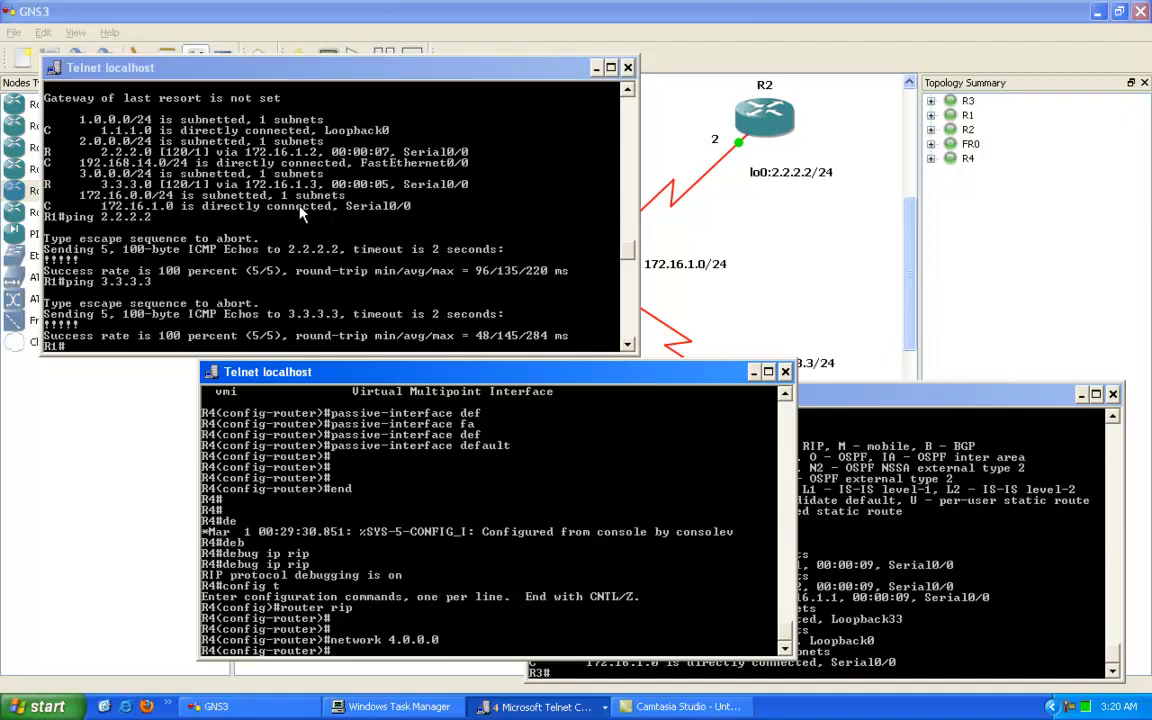
click(262, 184)
text(deb)
key(Tab)
text(ip rip)
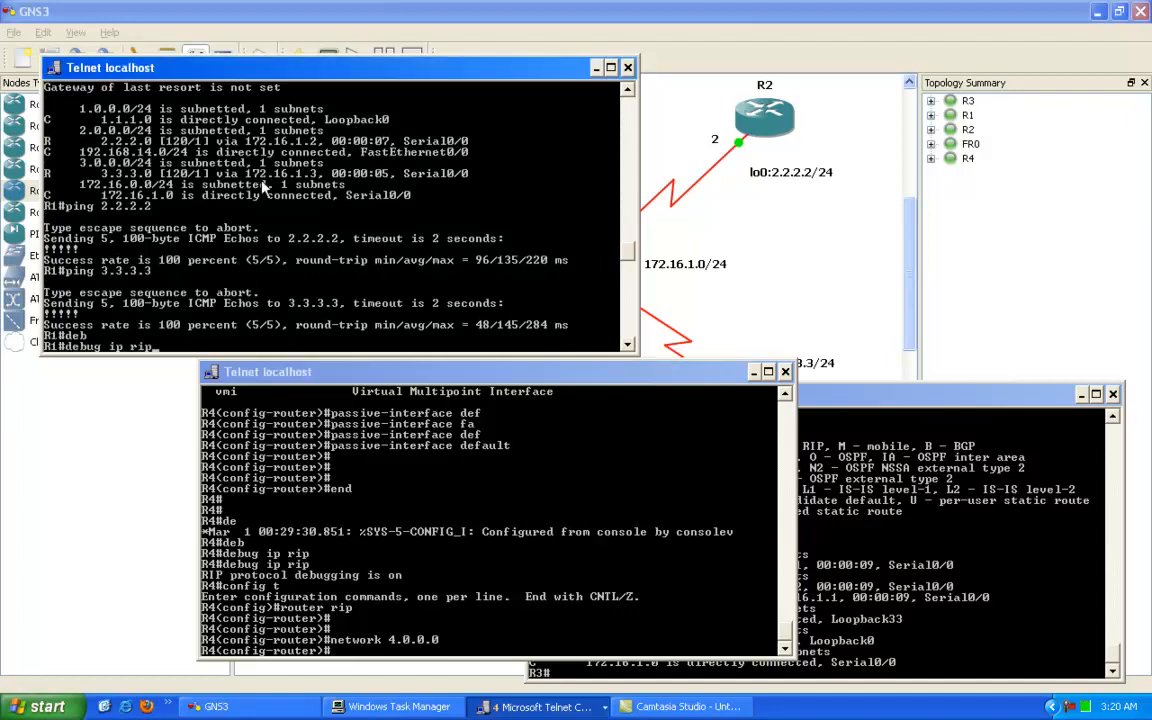
key(Return)
Add network 192.168.14.0 to R4's RIP process and end configuration mode.
click(430, 512)
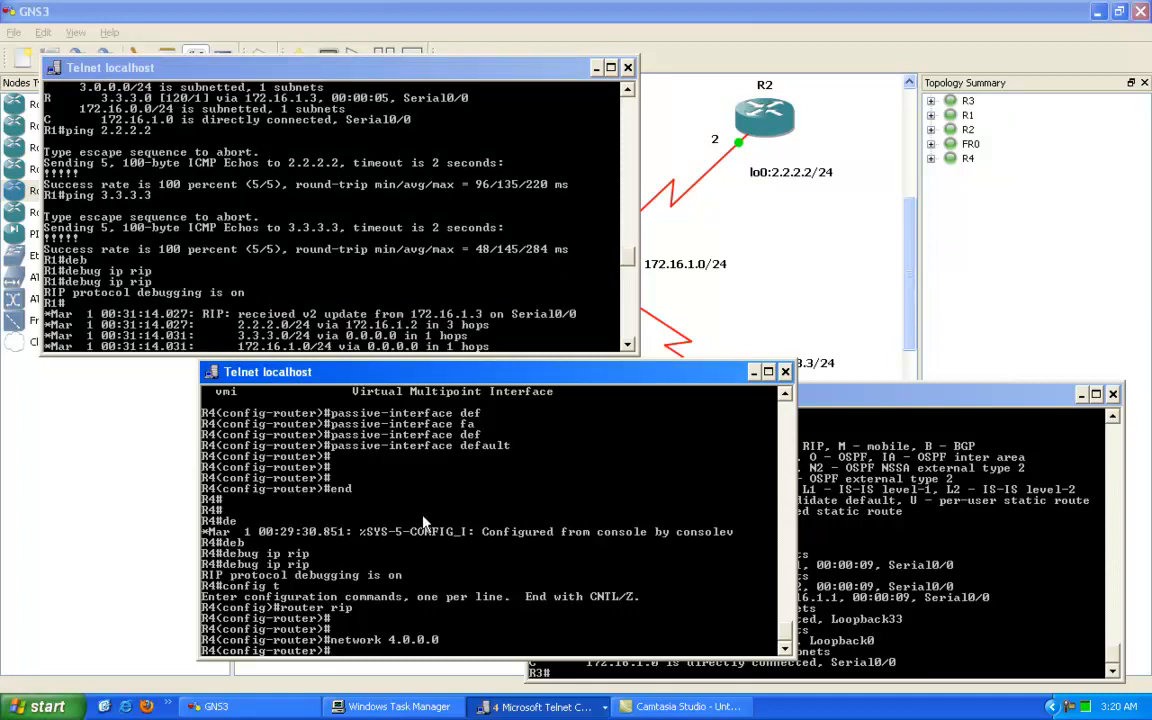
text(network 192.168.)
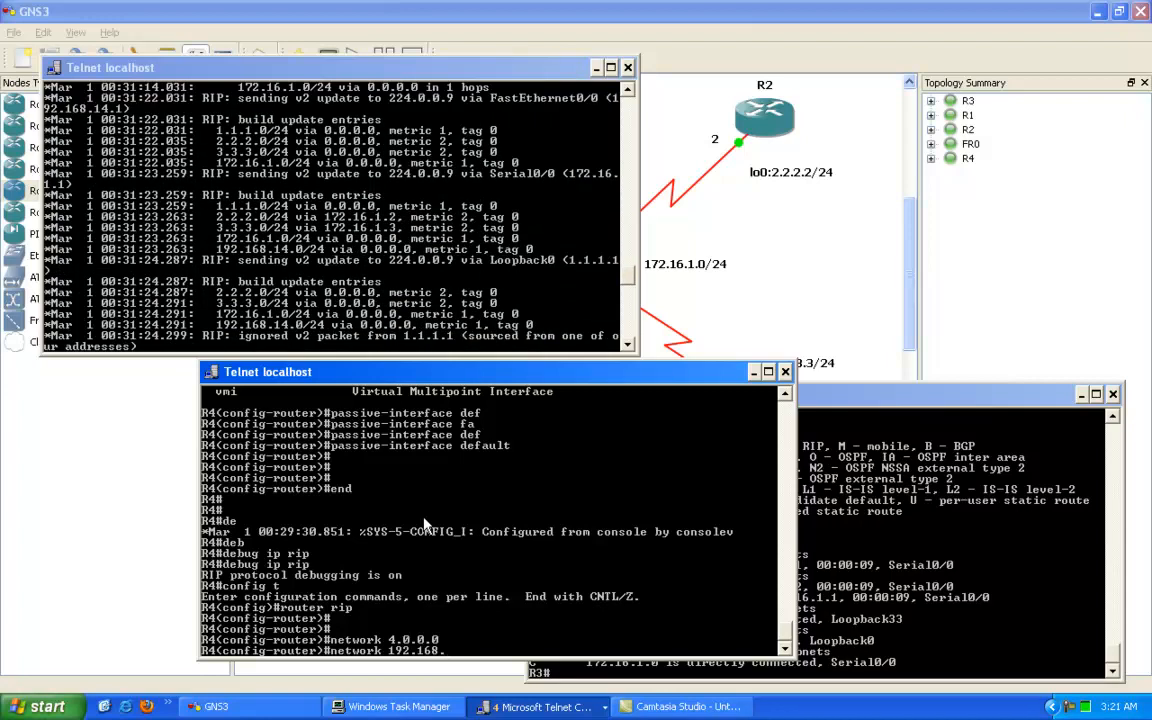
text(14.0)
key(Return)
text(end)
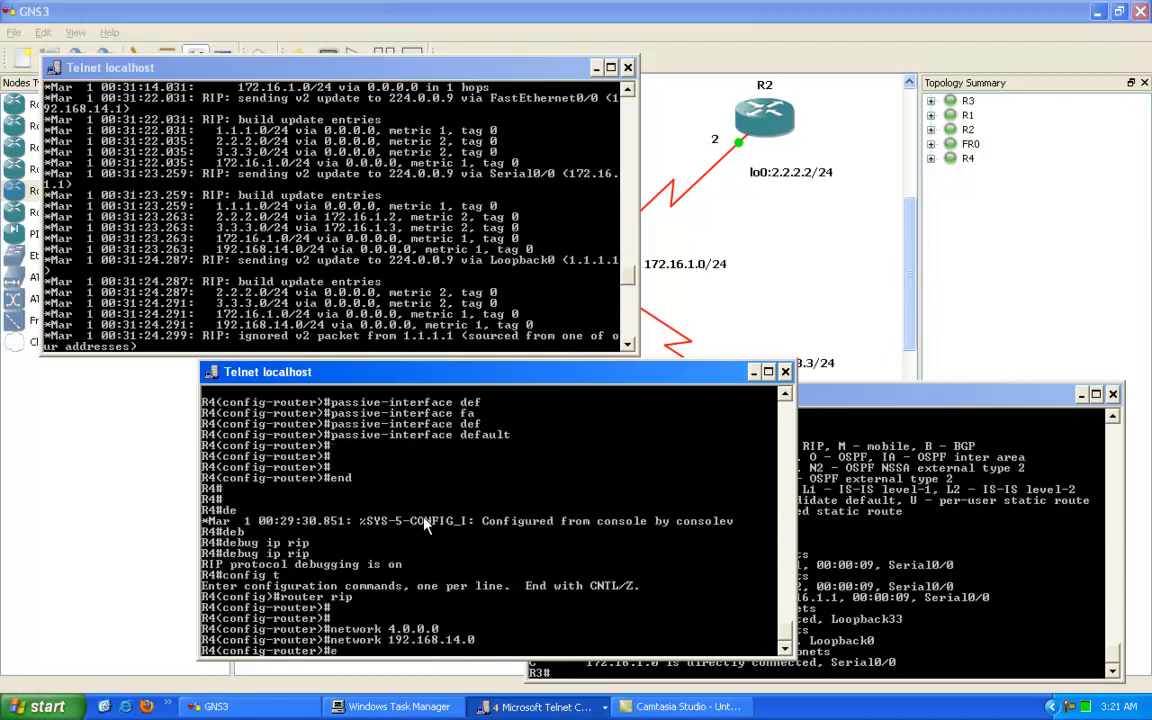
key(Return)
key(Return)
key(Return)
Return to R1's console and add blank prompt lines to watch for new RIP debug messages.
click(367, 282)
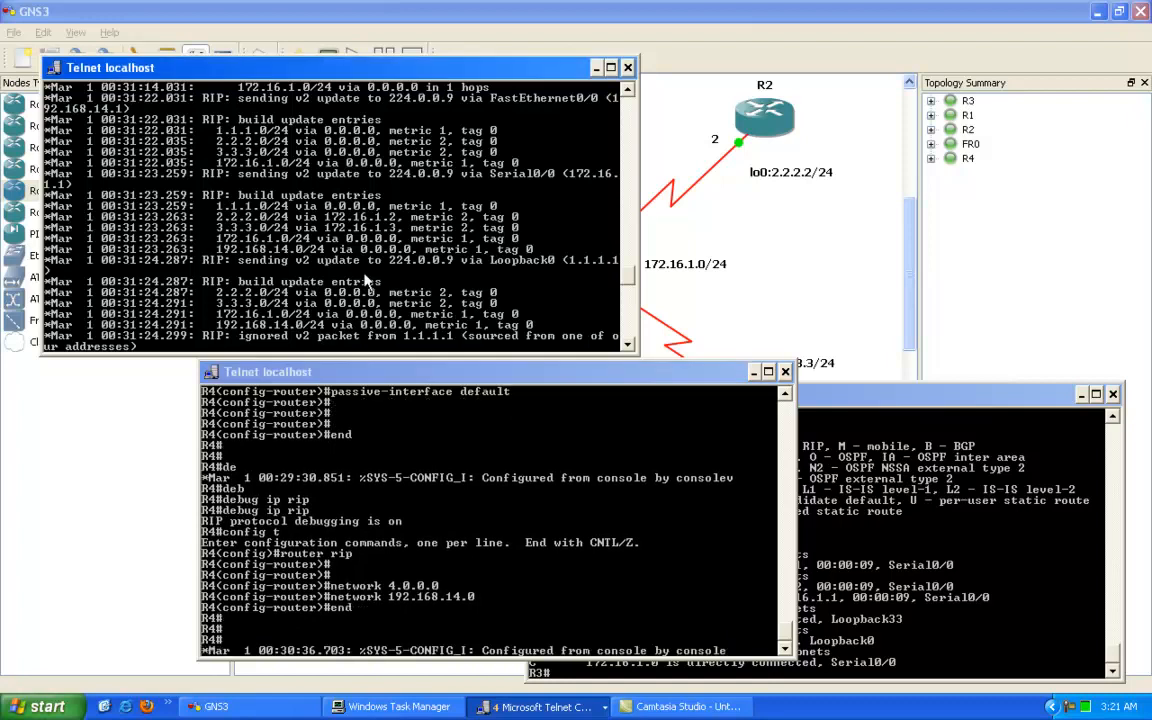
key(Return)
key(Return)
key(Return)
key(Return)
key(Return)
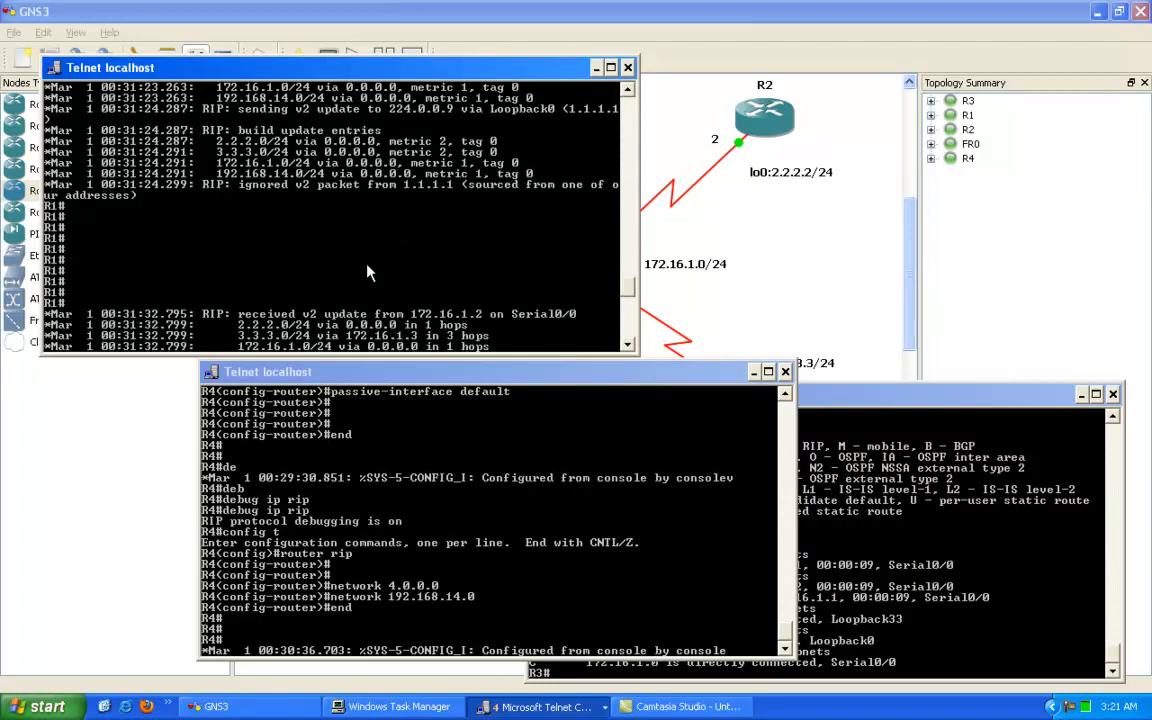
Add further blank prompt lines in R1's console to separate incoming RIP debug messages.
click(266, 241)
key(Return)
key(Return)
key(Return)
key(Return)
key(Return)
key(Return)
key(Return)
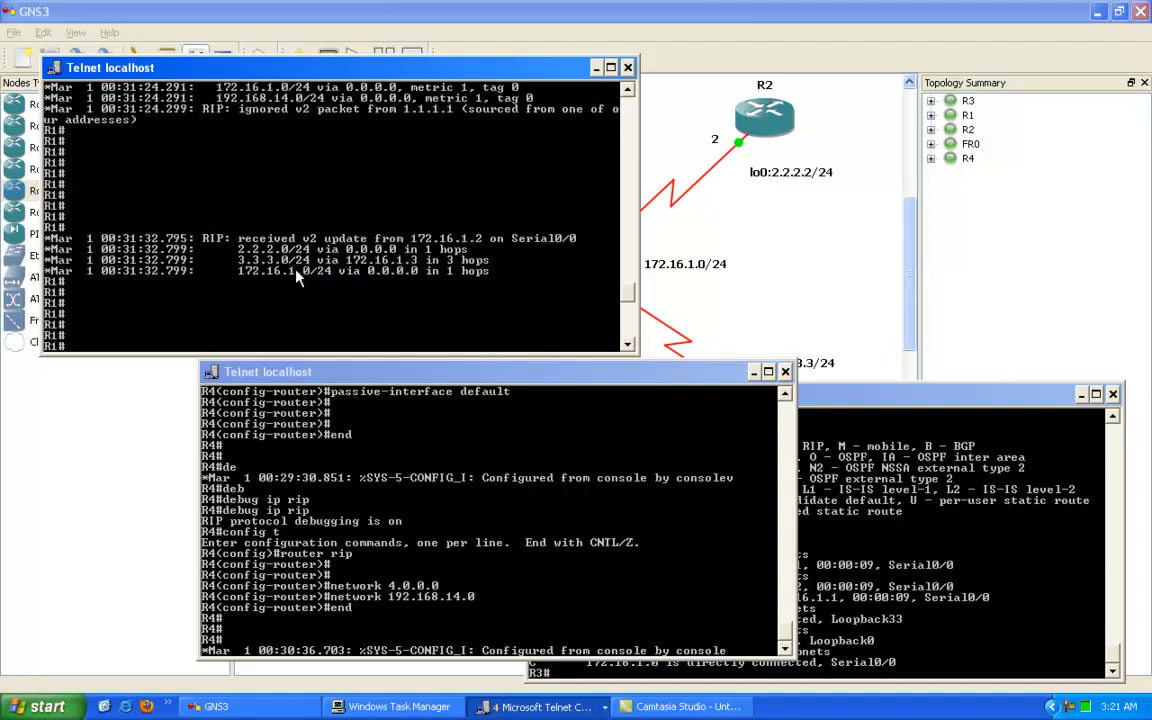
Switch to R4's console and list its interfaces and addresses with show ip int bri.
click(335, 455)
key(Return)
key(Return)
key(Return)
key(Return)
text(show ip int bri)
key(Return)
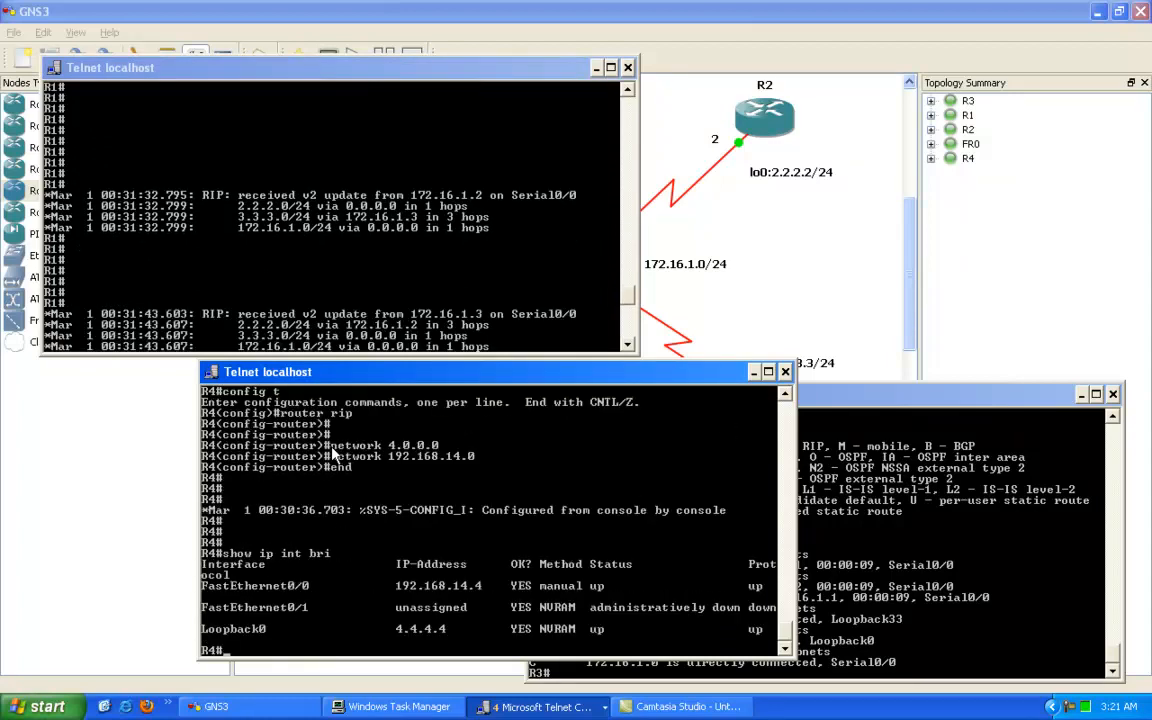
text(ping 192.168.)
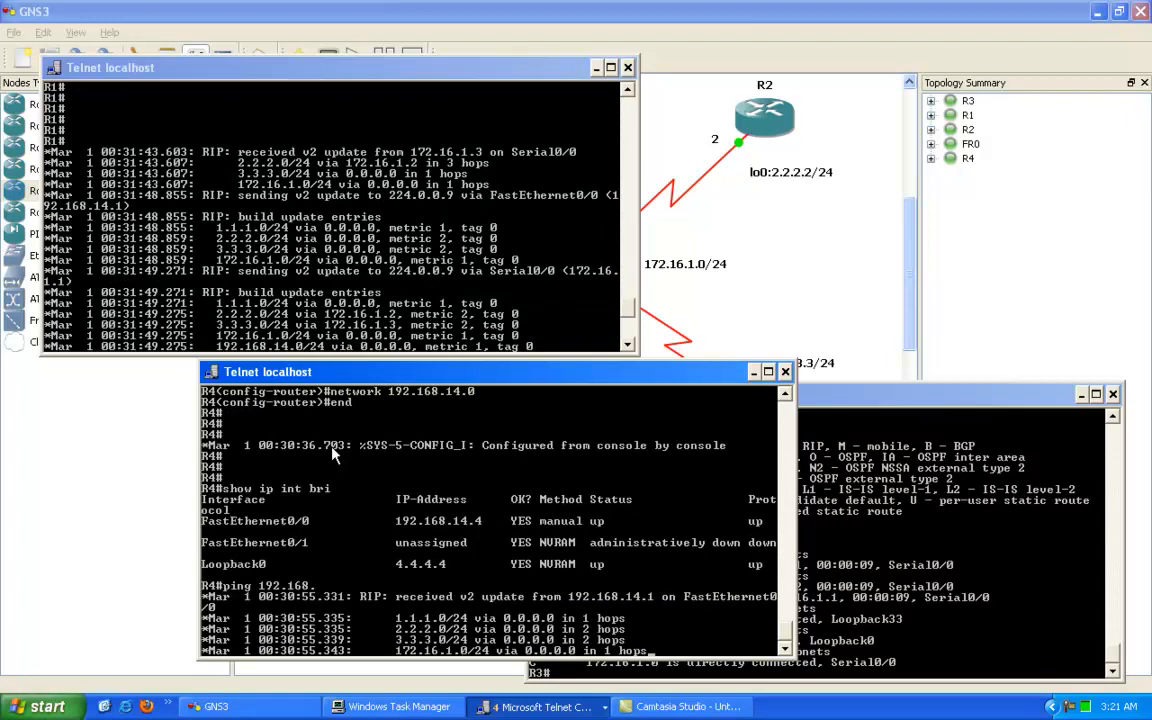
key(Return)
key(Return)
Turn off all debugging on R1 with un all.
click(335, 228)
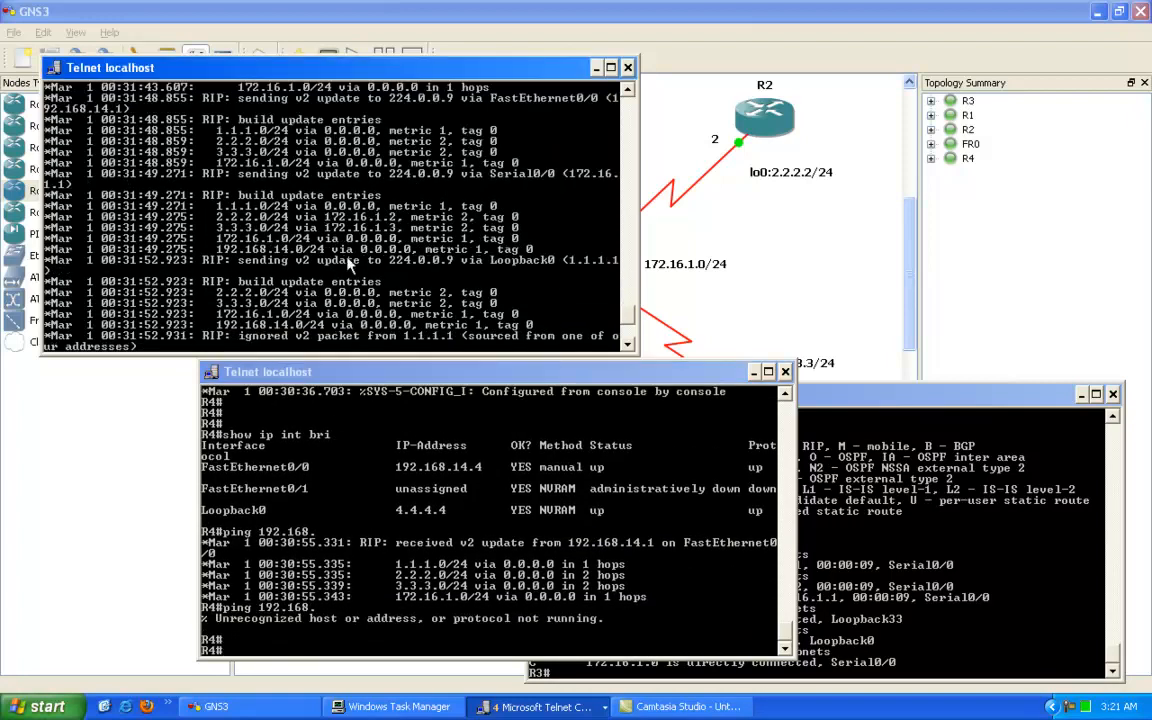
key(Return)
key(Return)
text(un all)
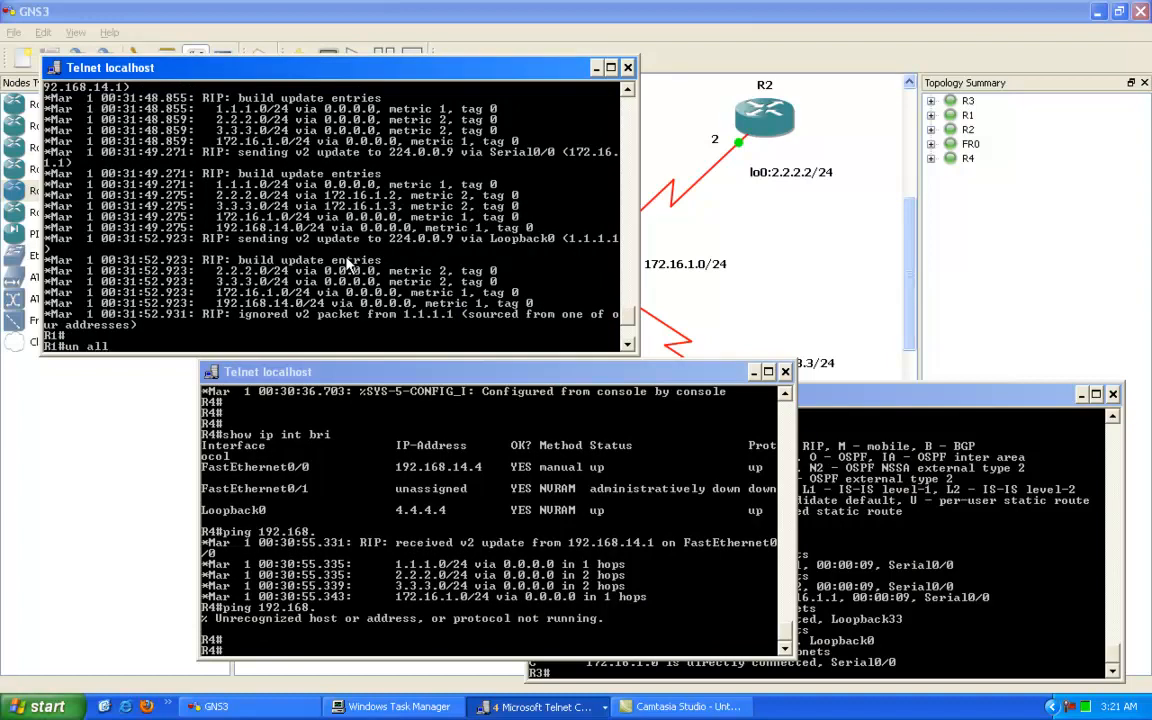
key(Return)
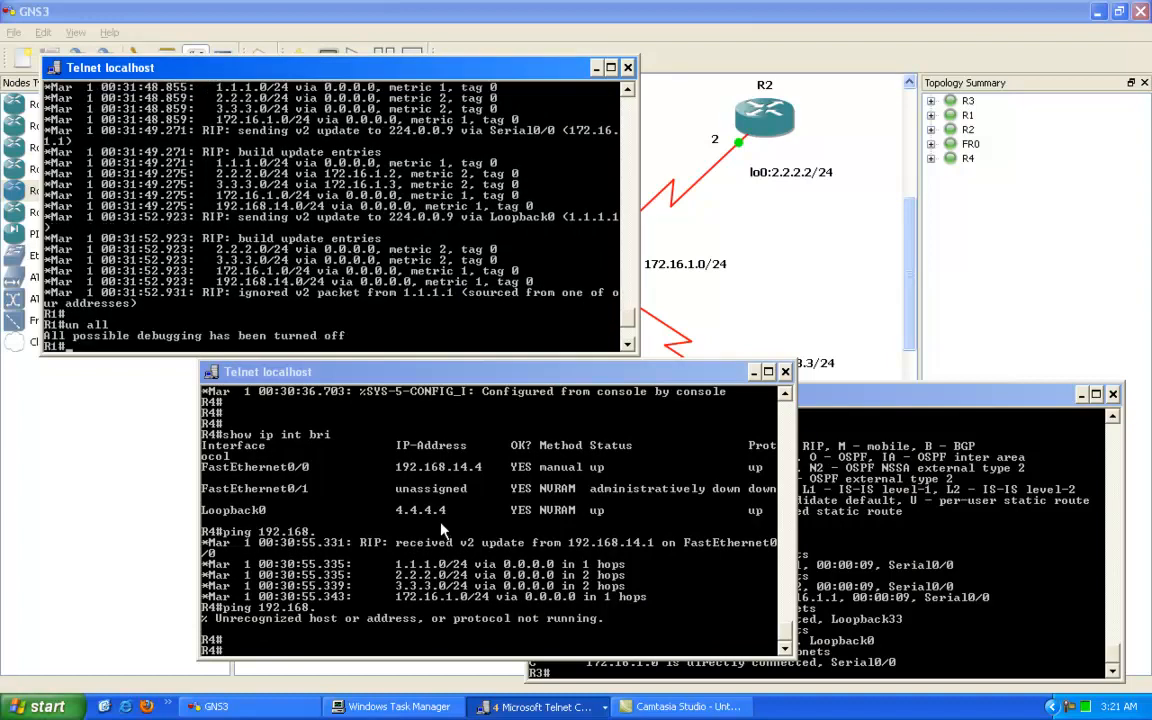
Mark the RIP update from 192.168.14.1 and its list of received routes in R4's debug output.
right_click(447, 558)
click(453, 564)
drag(260, 541, 656, 545)
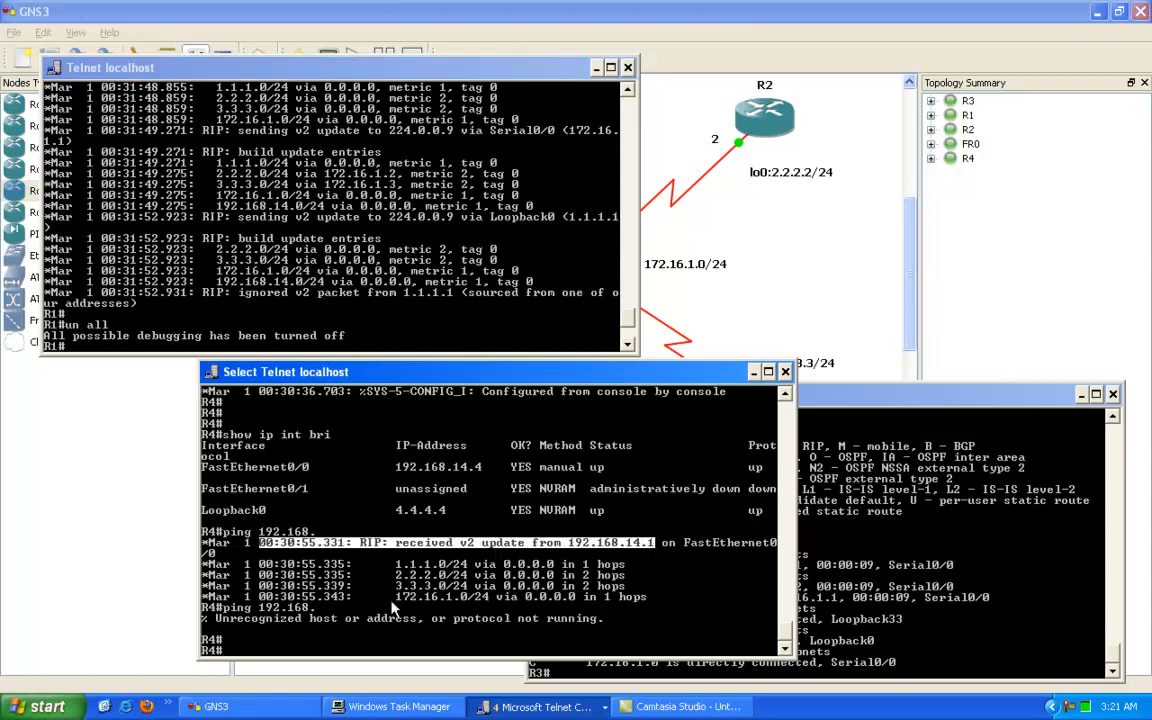
drag(391, 561, 530, 601)
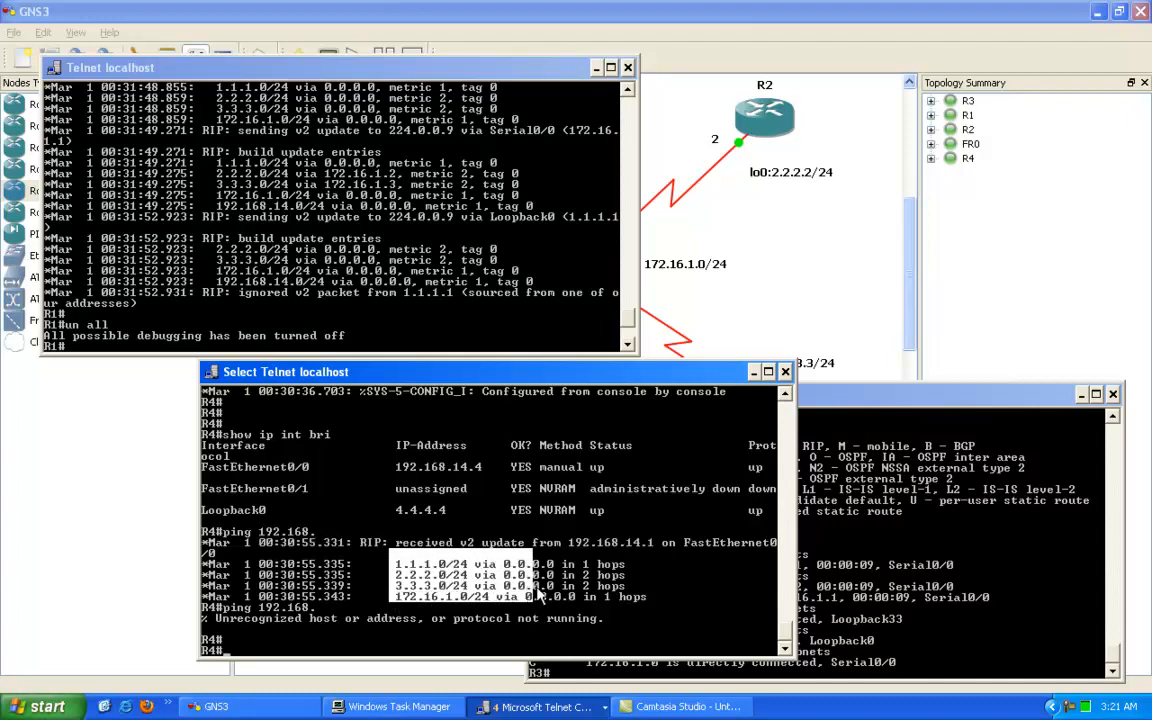
drag(391, 561, 511, 601)
Look back through R1's debug output for updates received on Serial0/0 and sent through FastEthernet0/0.
click(266, 271)
scroll(280, 300, up, 6)
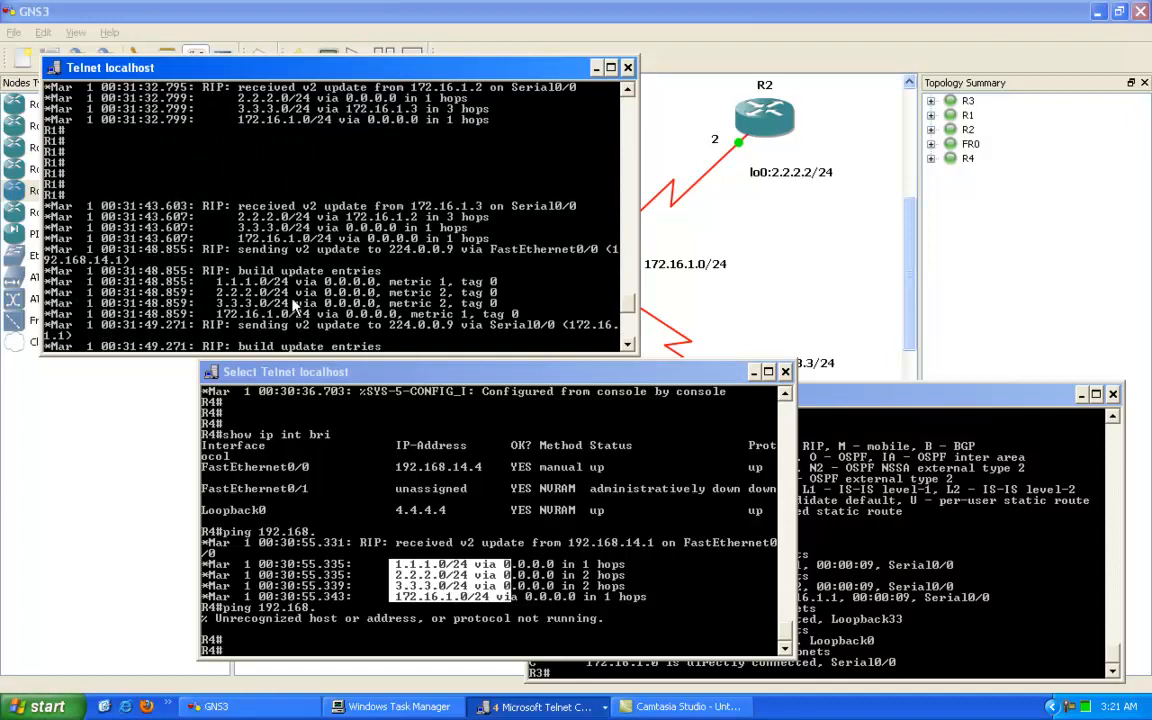
scroll(245, 190, up, 2)
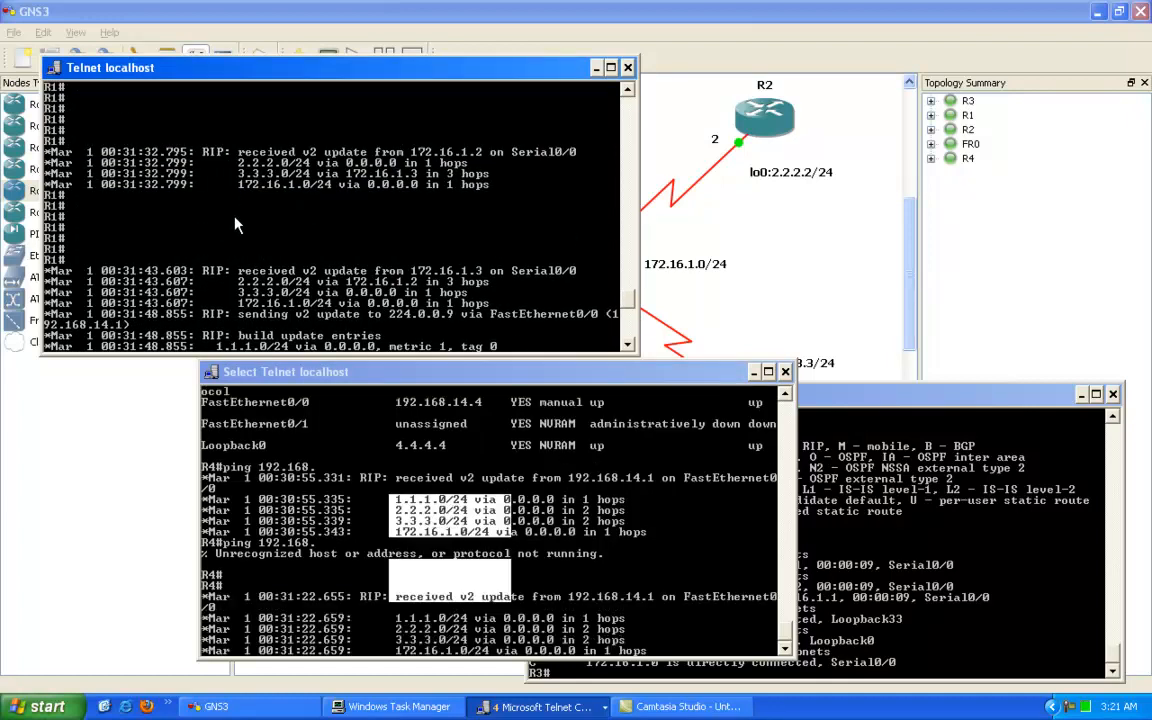
Turn off all debugging on R4 with un all.
right_click(420, 487)
text(un all)
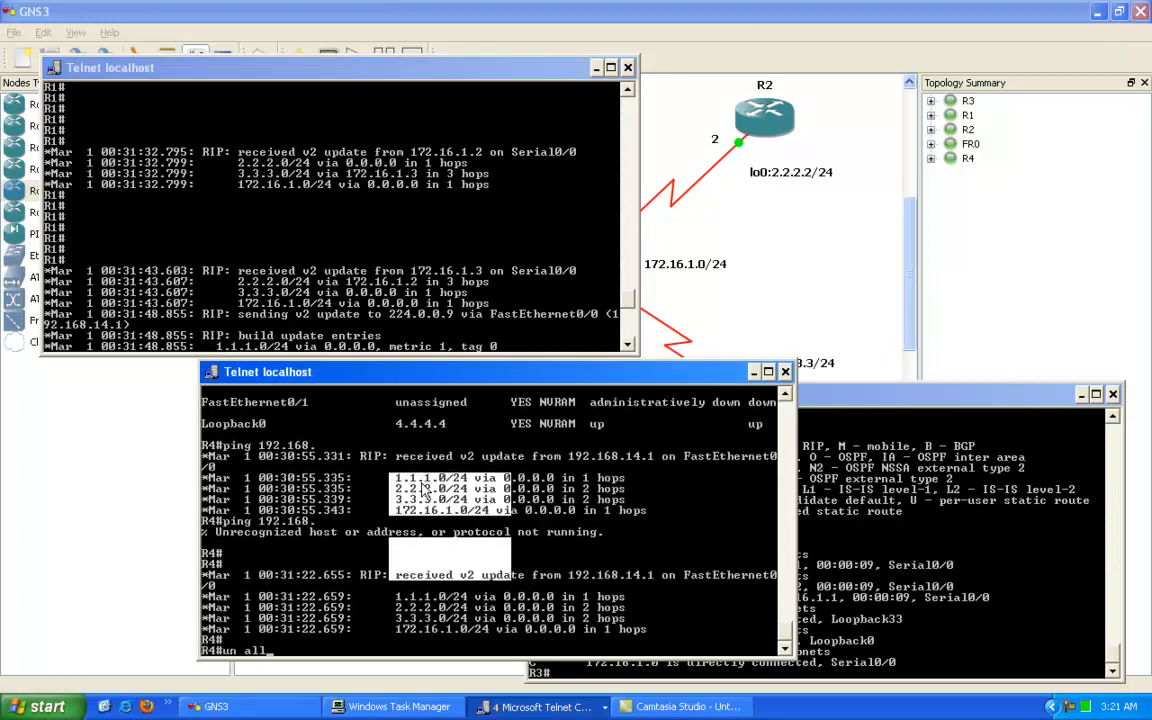
key(Return)
Review R1's logged RIP updates for any received from R4, ending back at the current prompt.
click(283, 235)
text(un all)
key(Return)
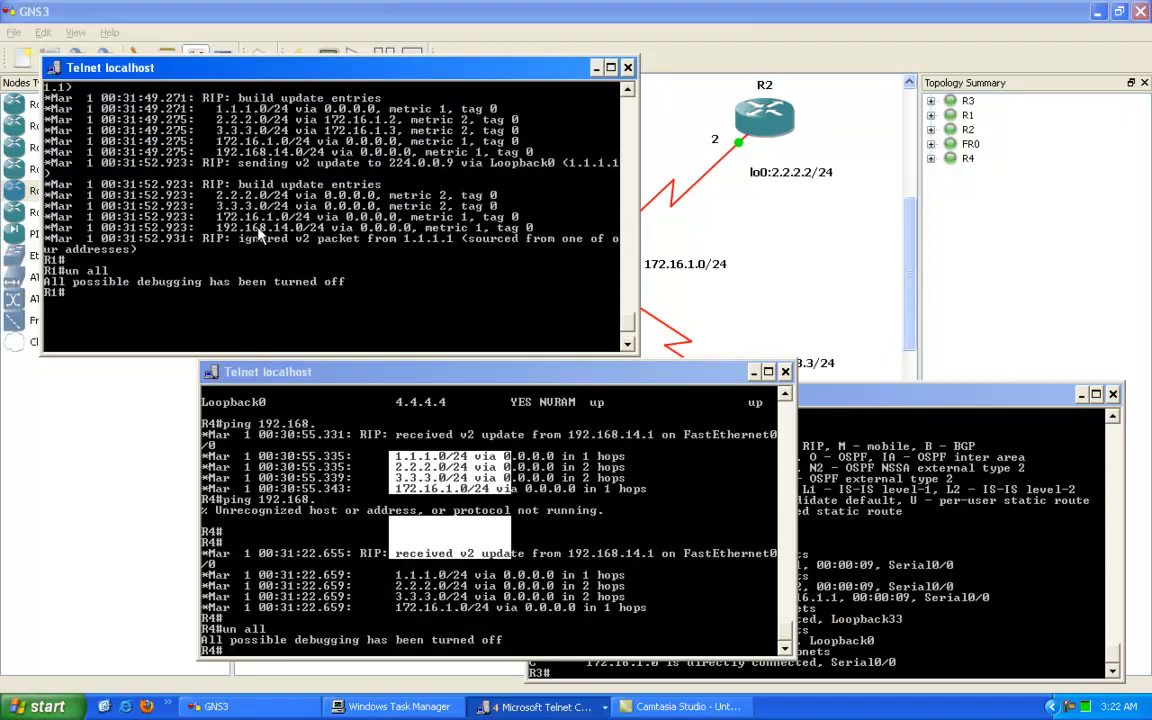
scroll(296, 285, up, 6)
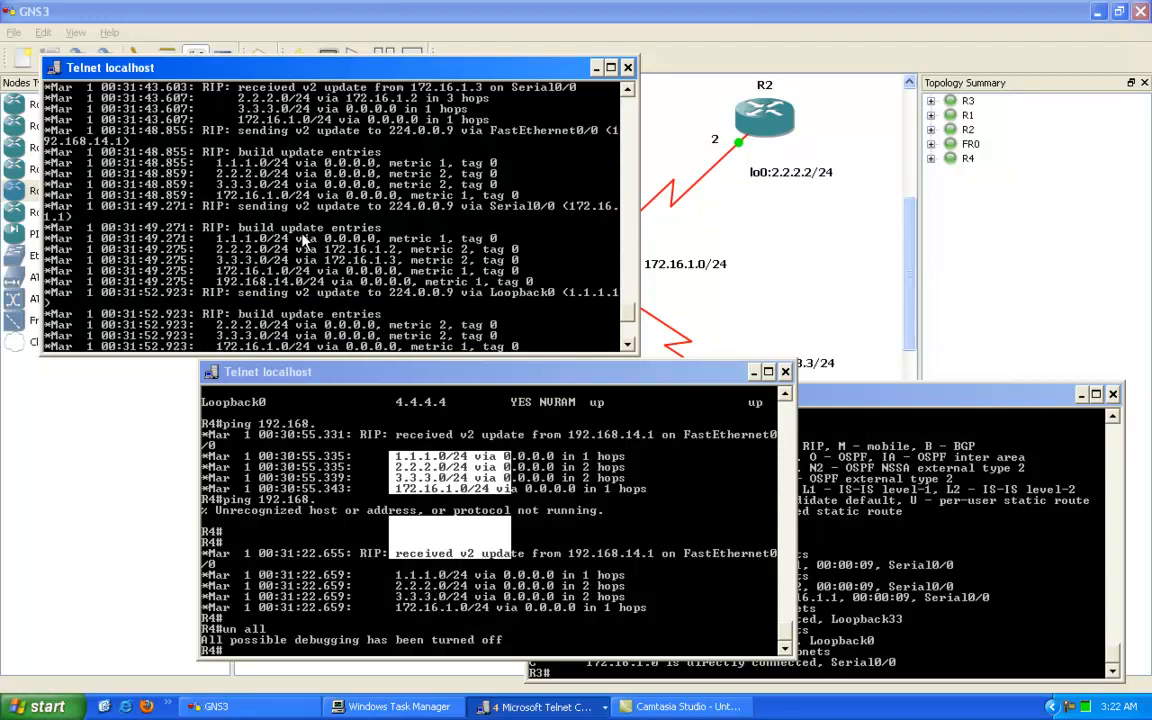
text(un all)
key(Return)
scroll(284, 238, up, 1)
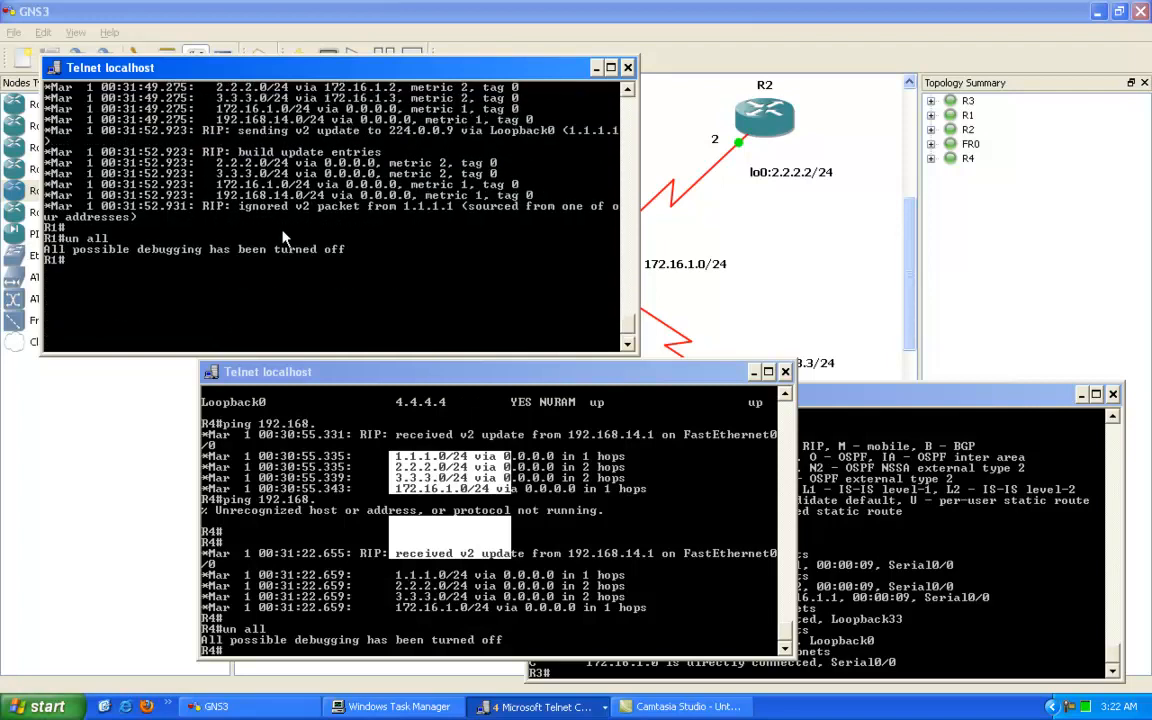
Run show ip protocols on R1 and mark the 172.16.1.2 entry among the routing information sources.
text(show ip protocols)
key(Return)
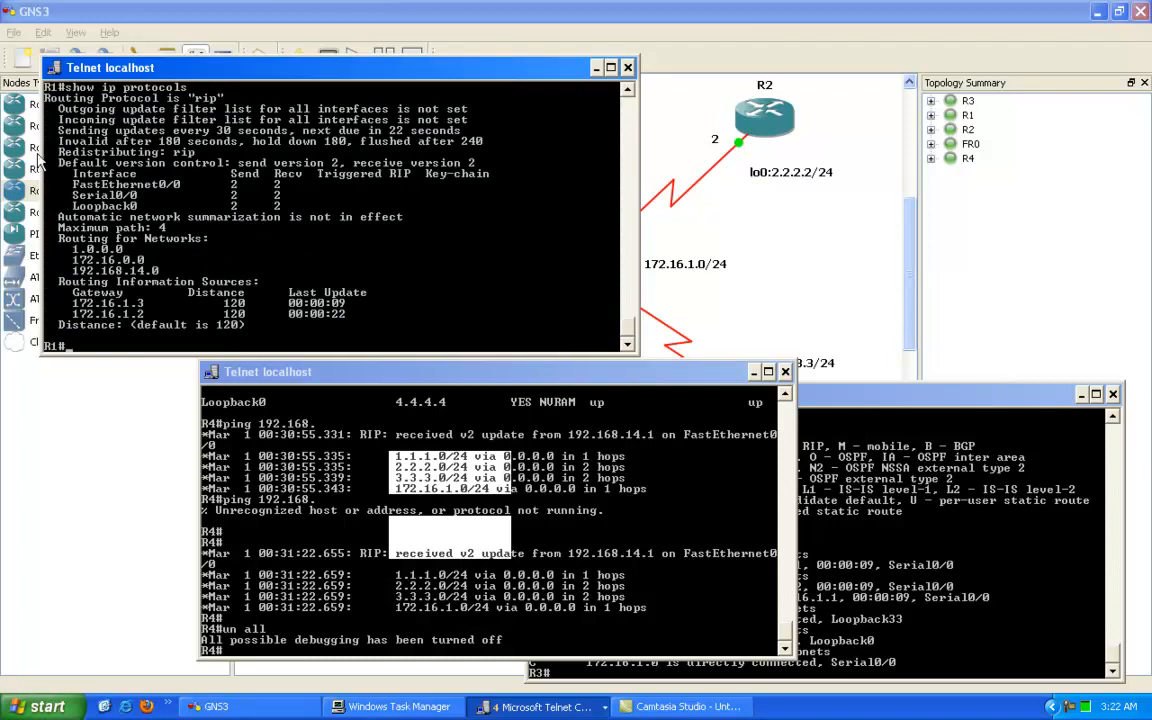
right_click(104, 314)
click(108, 318)
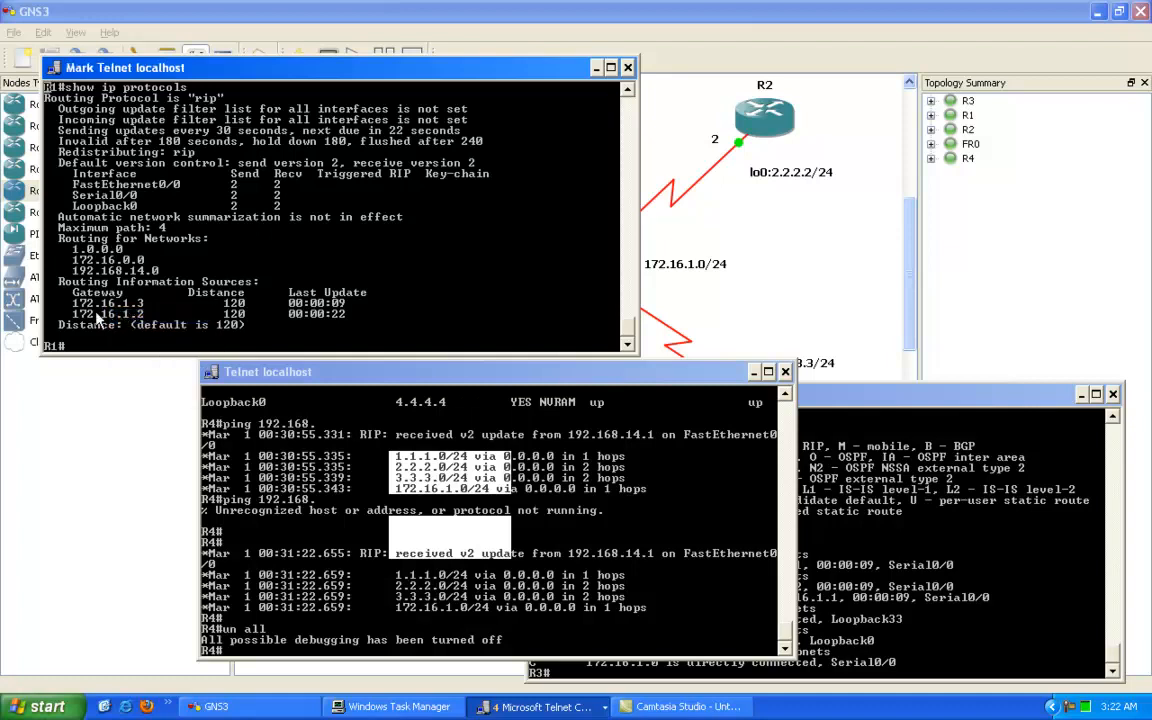
drag(68, 314, 367, 319)
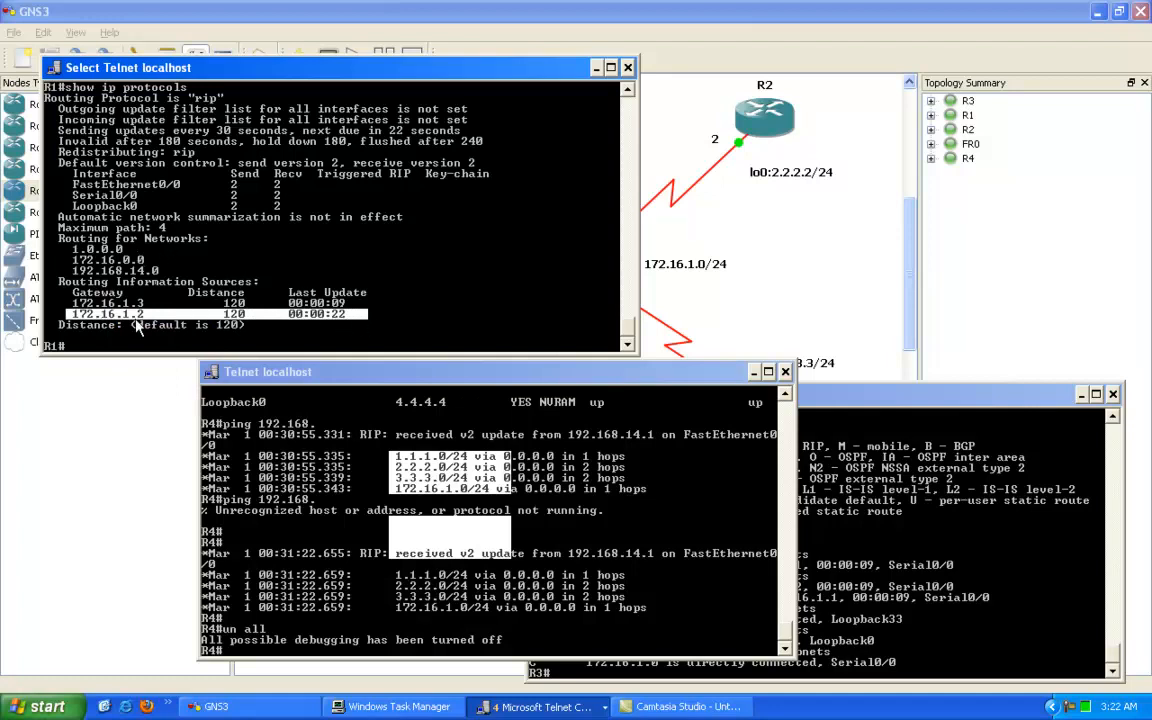
Run show ip protocols on R4 and mark the 192.168.14.1 gateway among its routing information sources.
click(320, 508)
text(show ip pro)
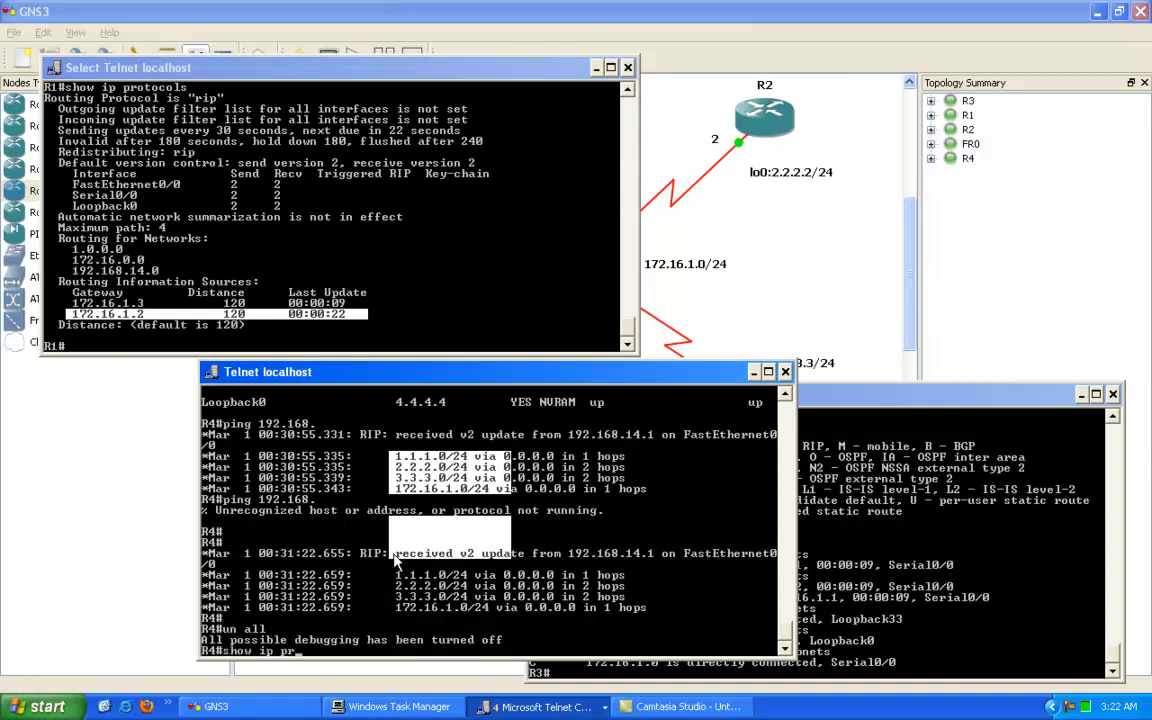
key(Tab)
key(Return)
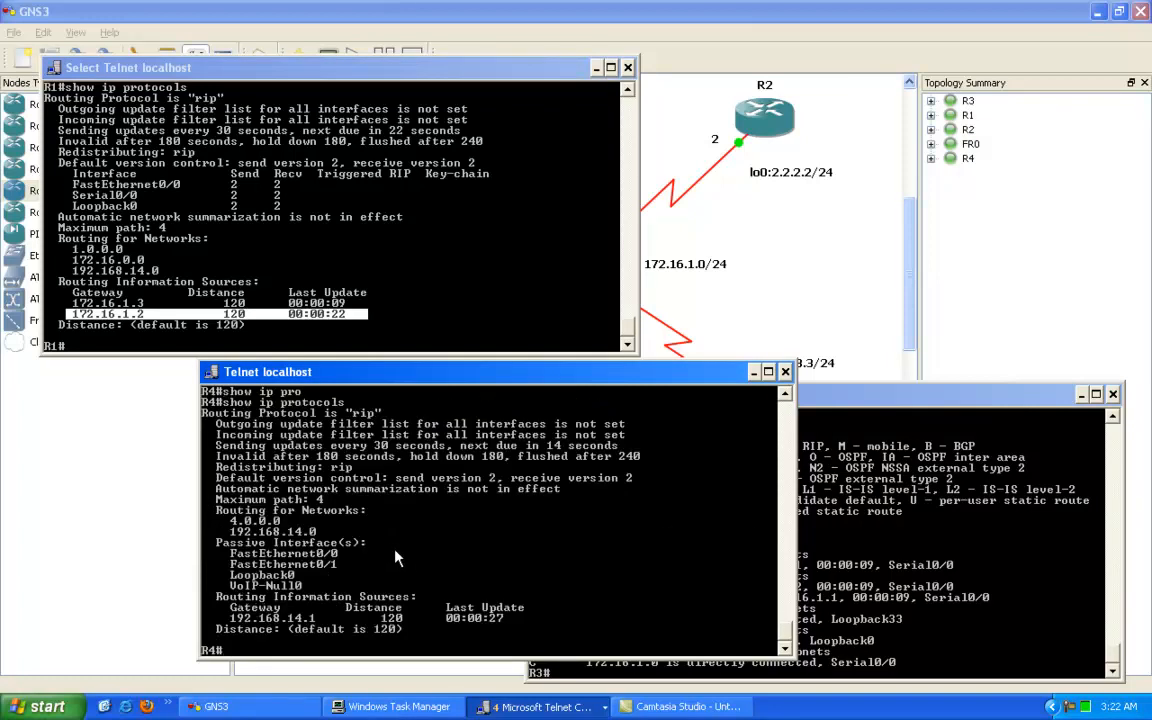
right_click(341, 606)
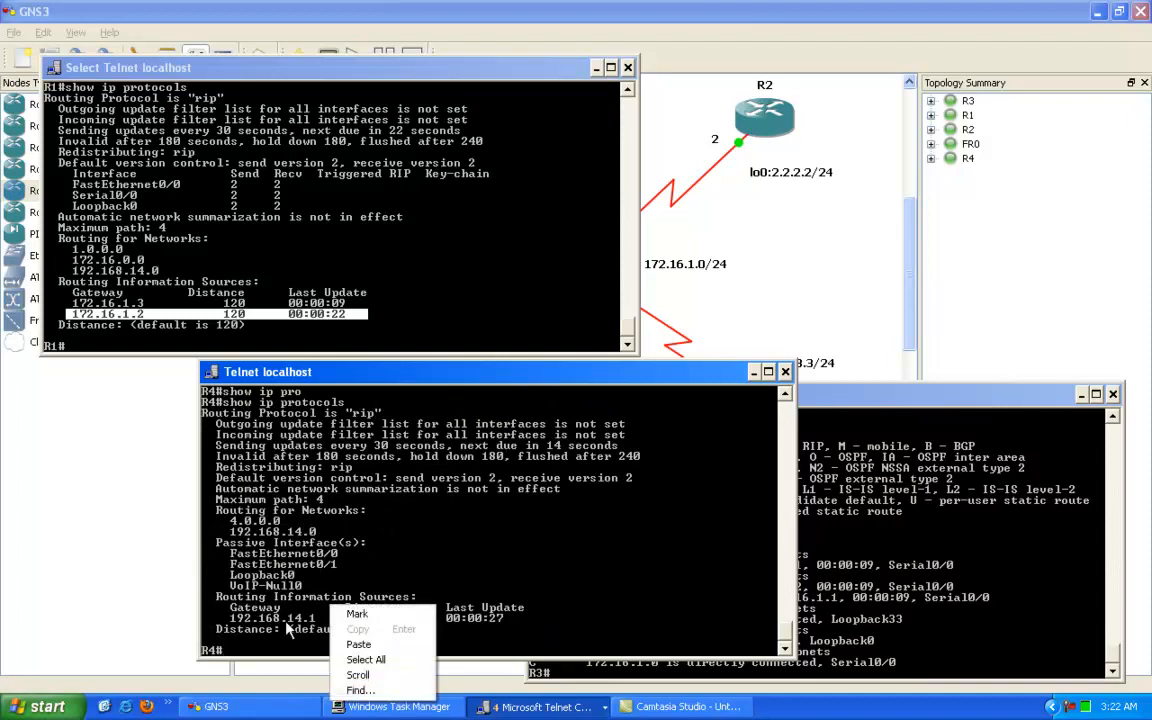
click(357, 613)
drag(229, 618, 462, 622)
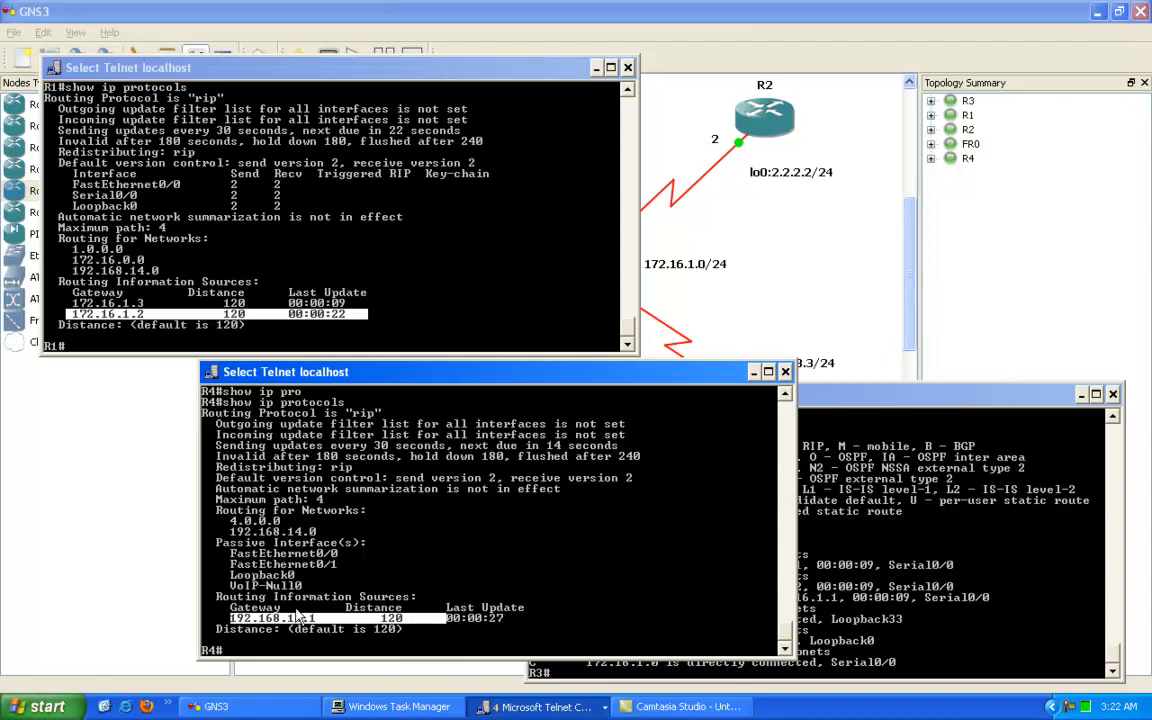
Find R1's logged update sent through FastEthernet0/0 and mark its send message and advertised route entries.
click(197, 188)
scroll(264, 270, up, 13)
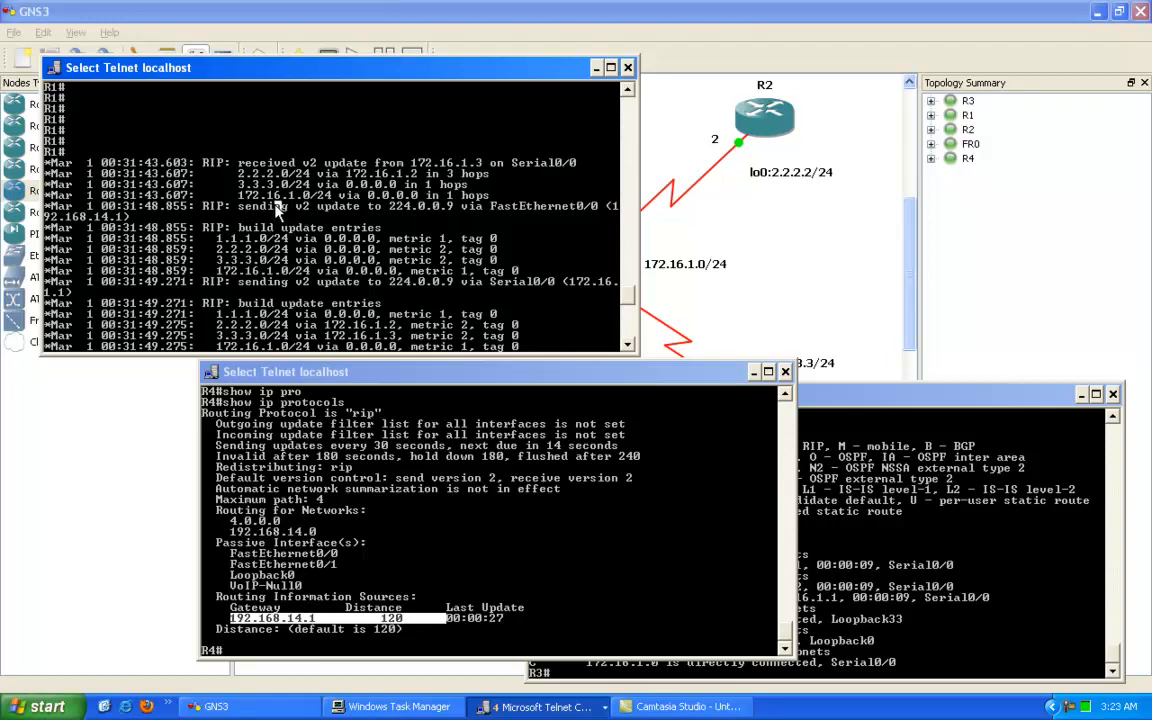
drag(202, 207, 595, 210)
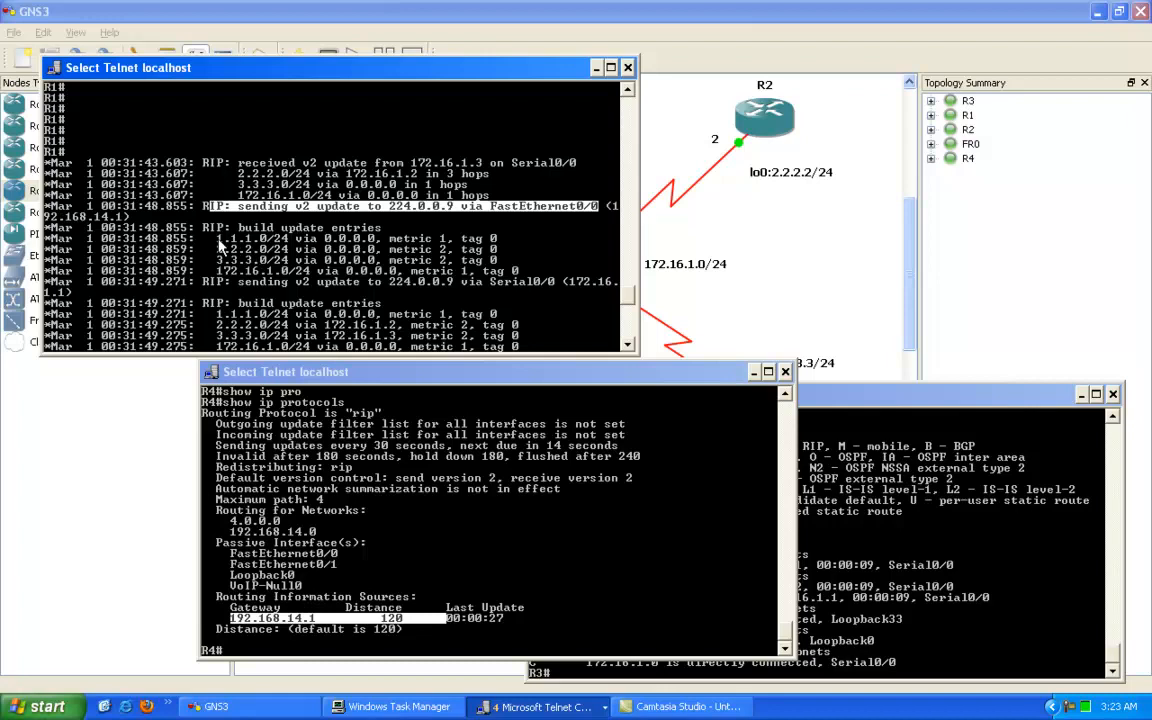
drag(195, 240, 518, 272)
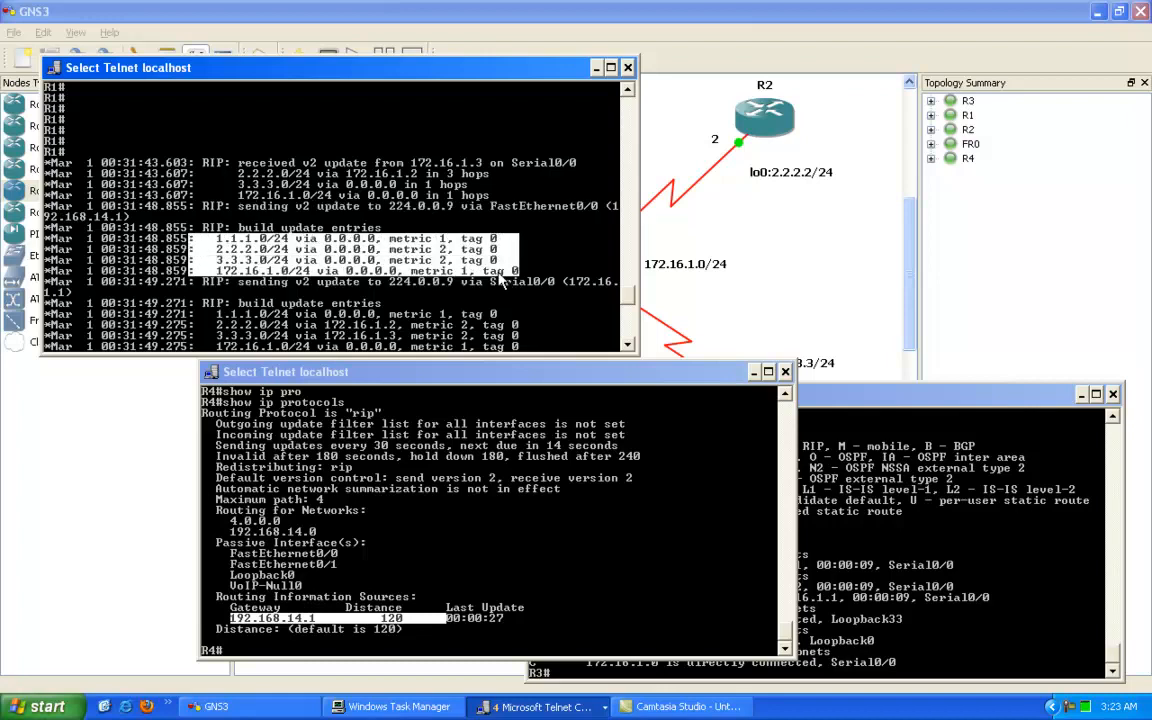
Bring the GNS3 topology to the front and review the lab title and the link between R4 and R1.
click(348, 519)
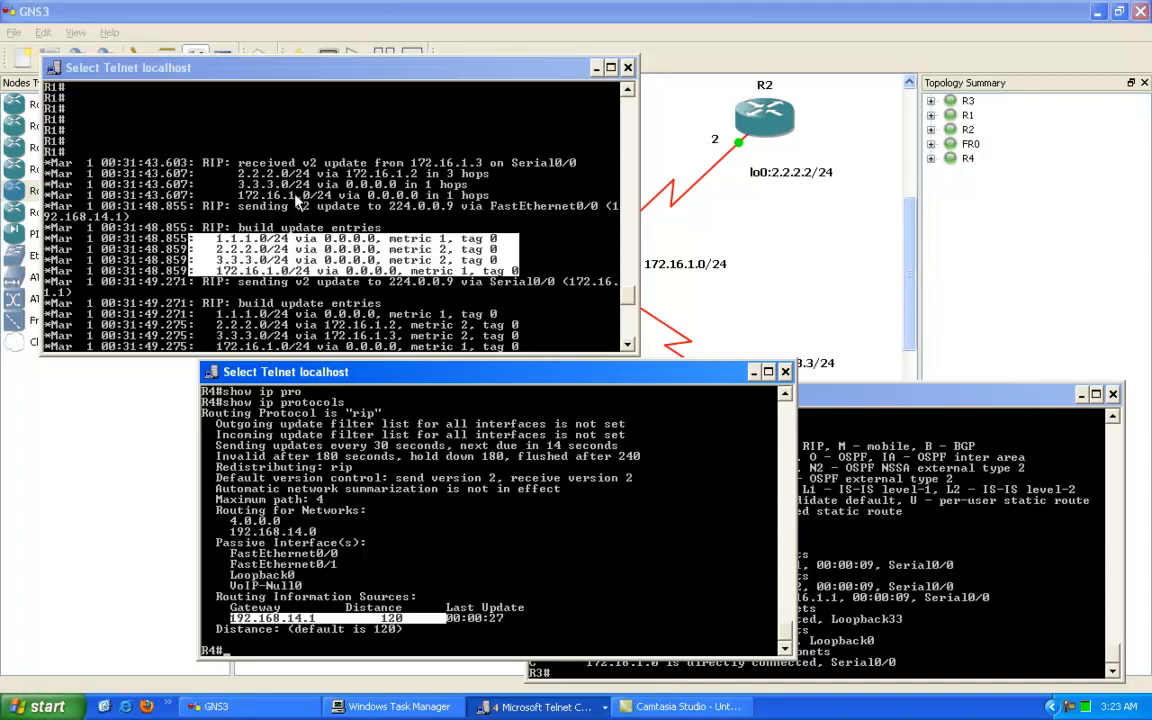
click(701, 194)
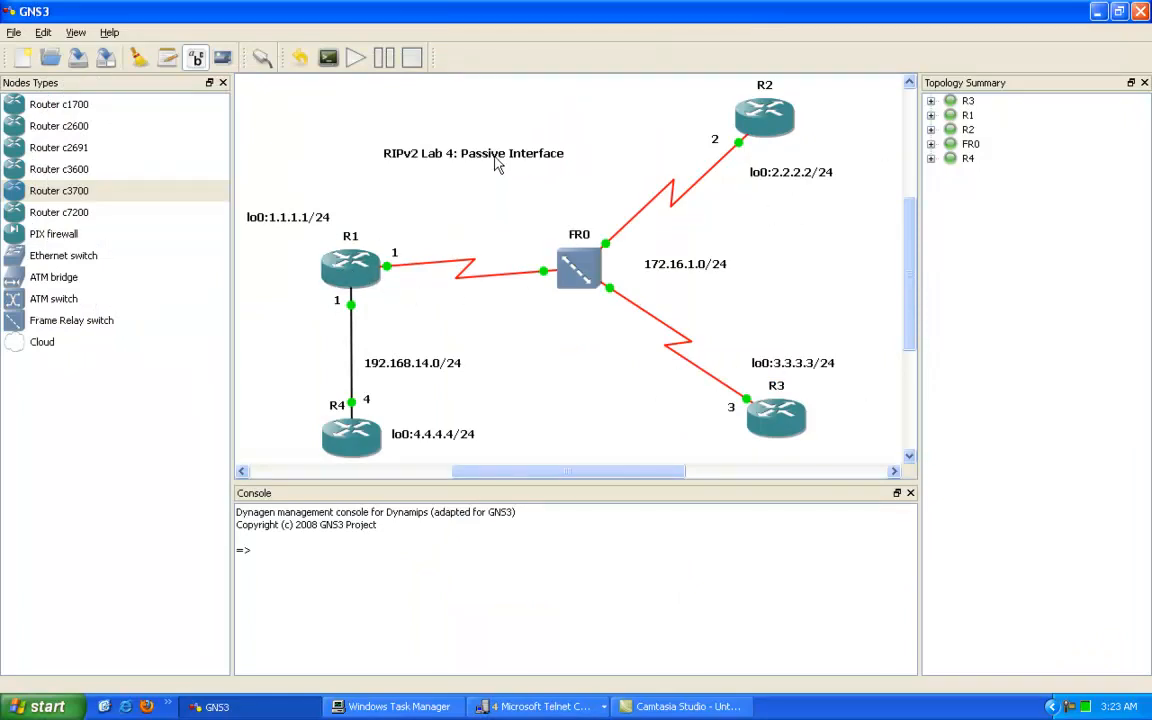
click(460, 155)
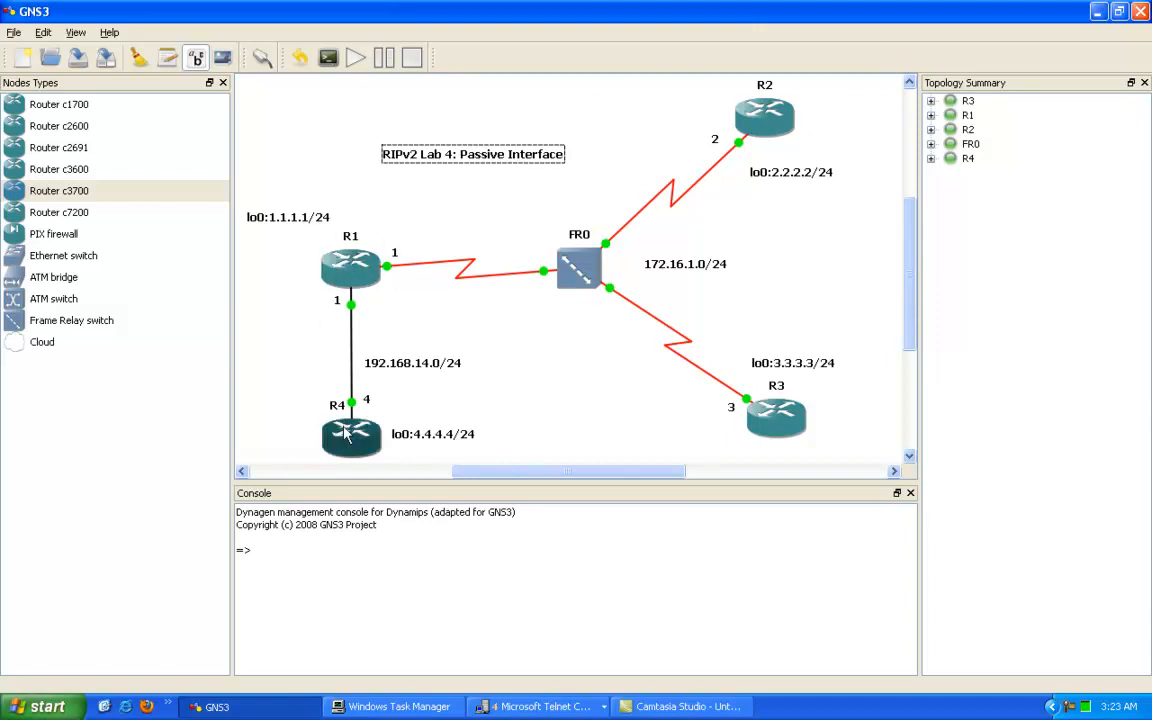
mouse_move(340, 428)
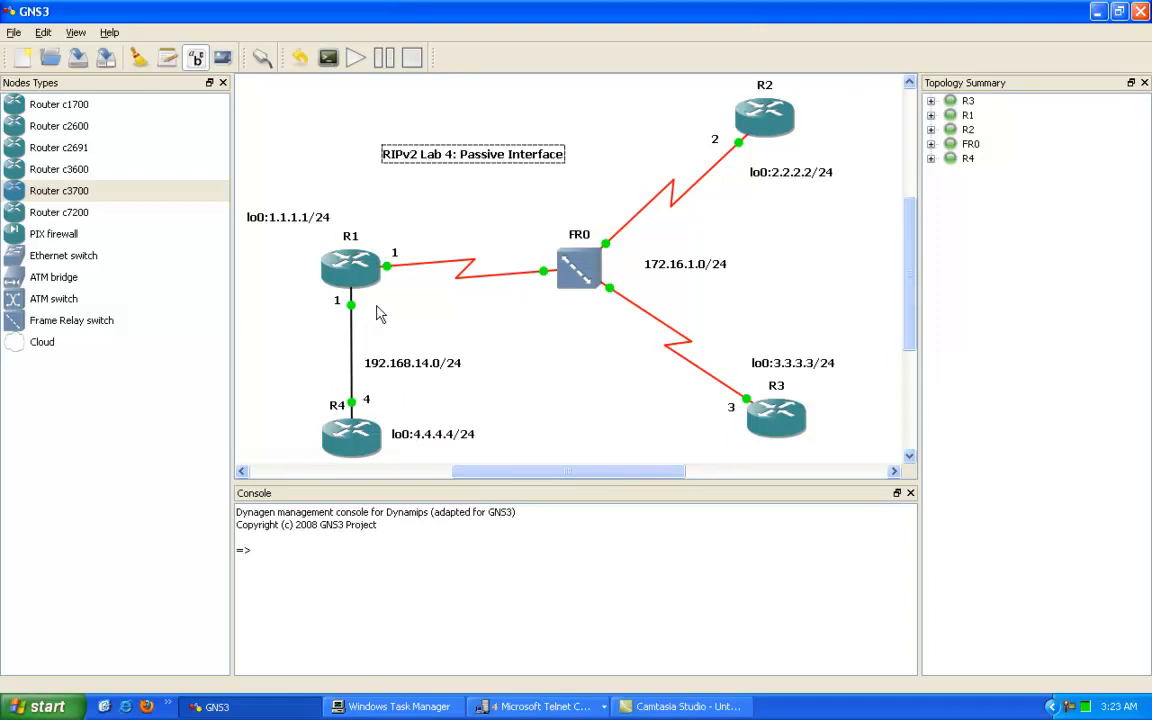
mouse_move(352, 268)
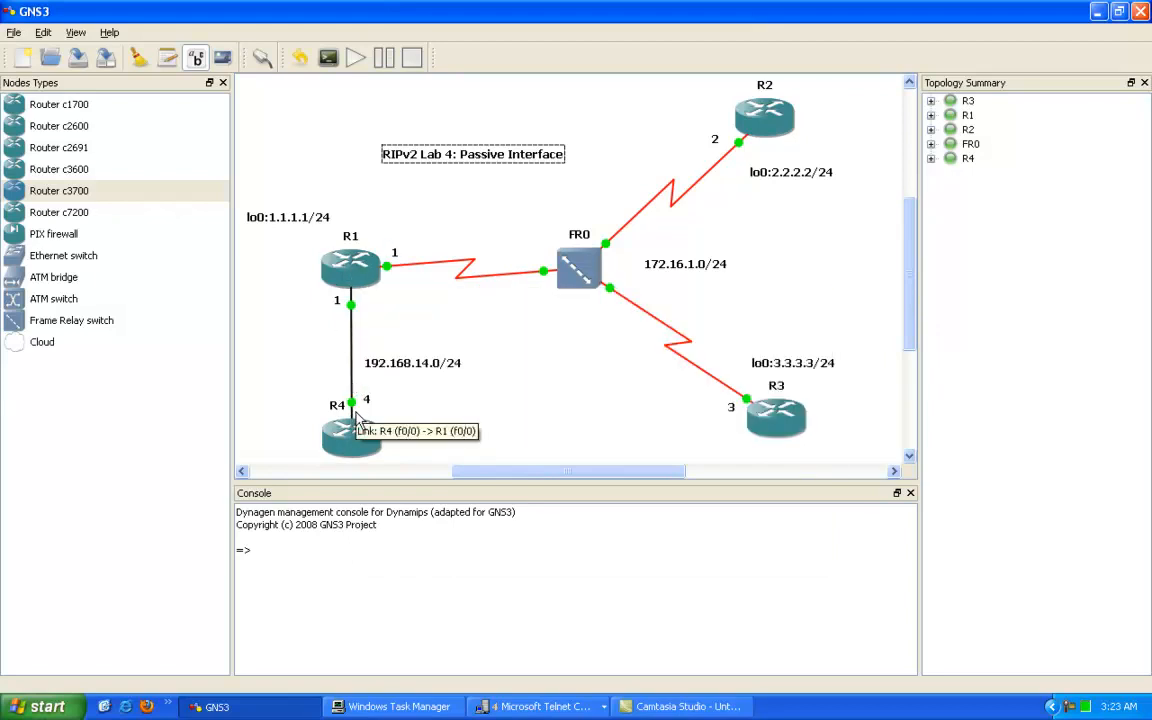
mouse_move(386, 287)
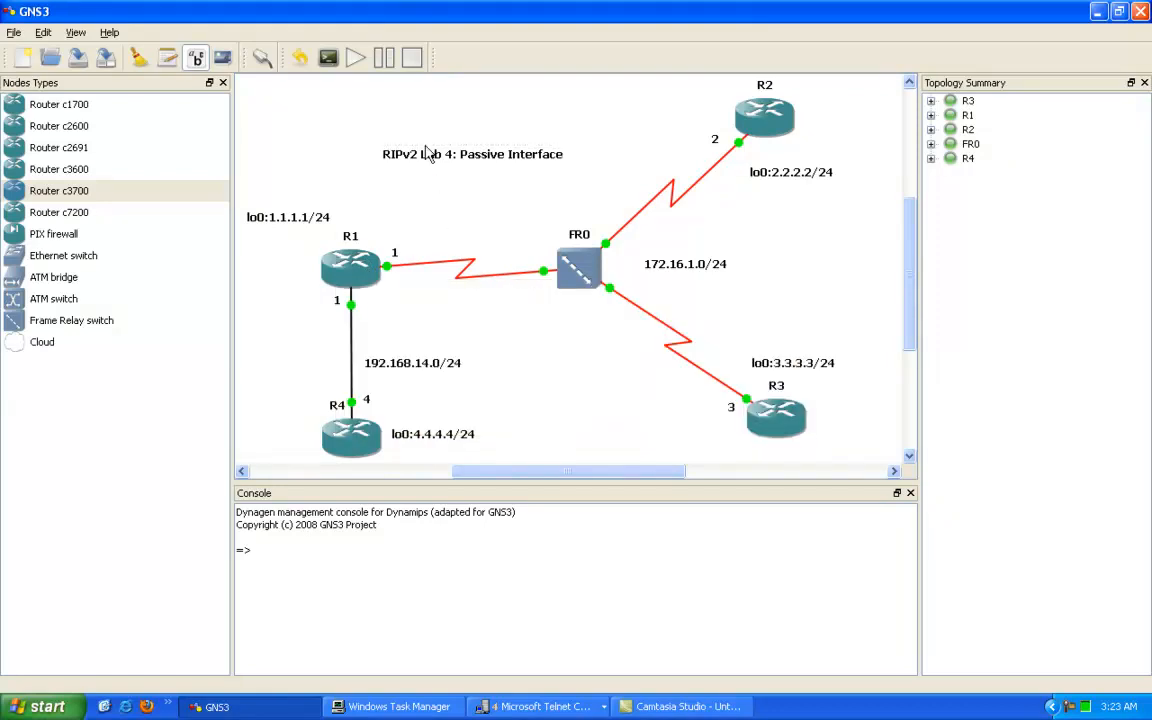
click(400, 152)
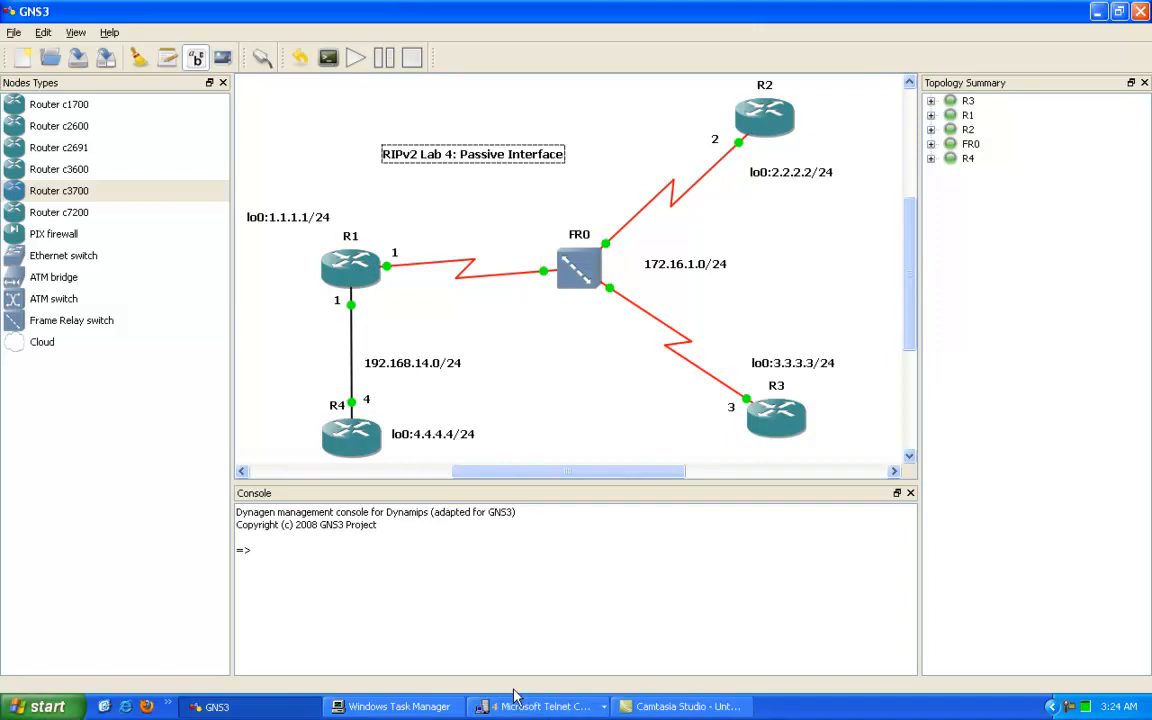
Return to R4's console, display its routing table with show ip route and mark the 2.2.2.0 route.
click(540, 706)
click(535, 611)
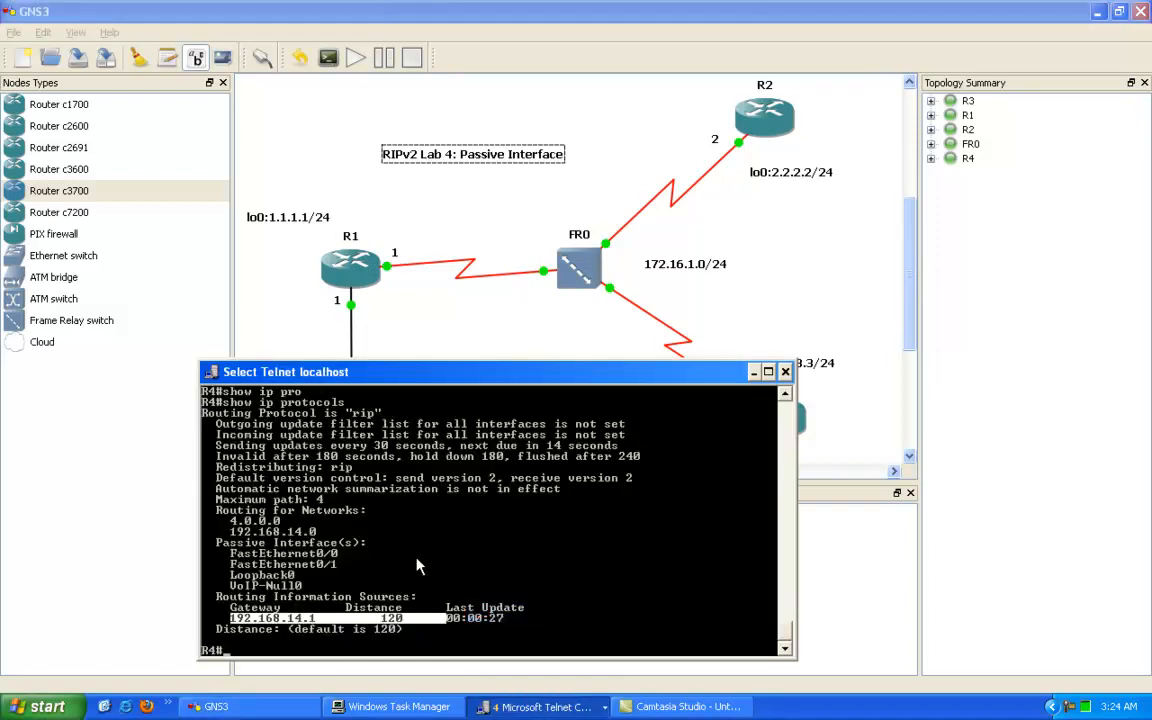
text(show ip route)
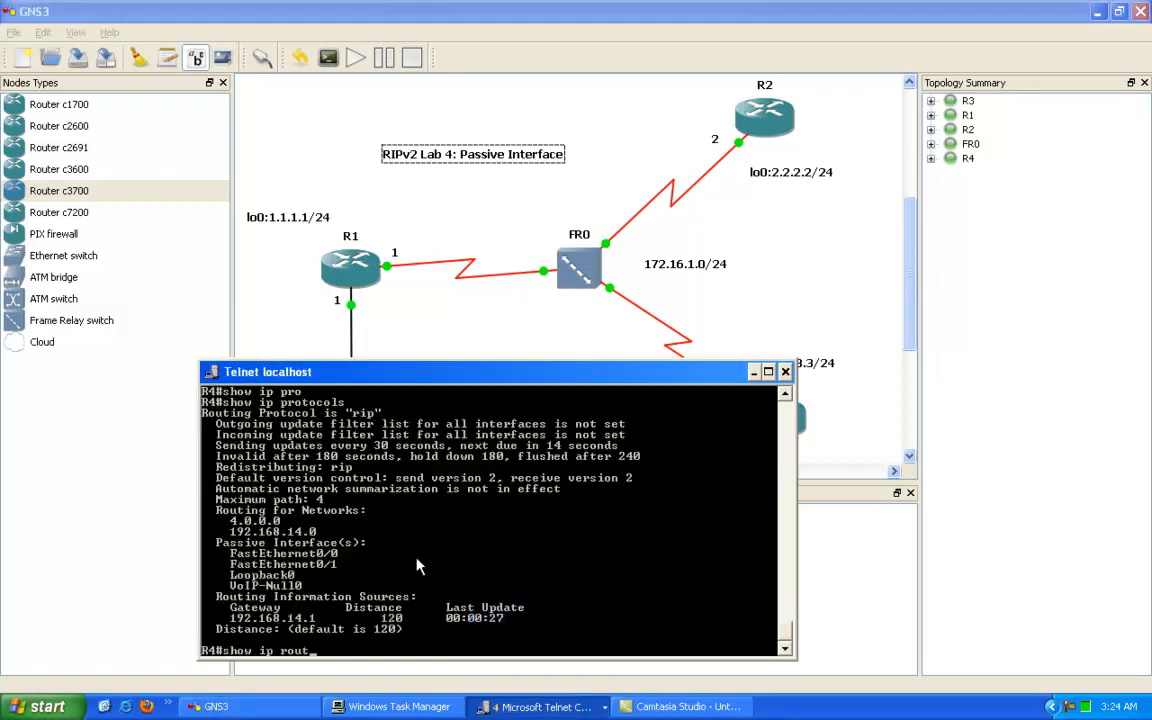
key(Return)
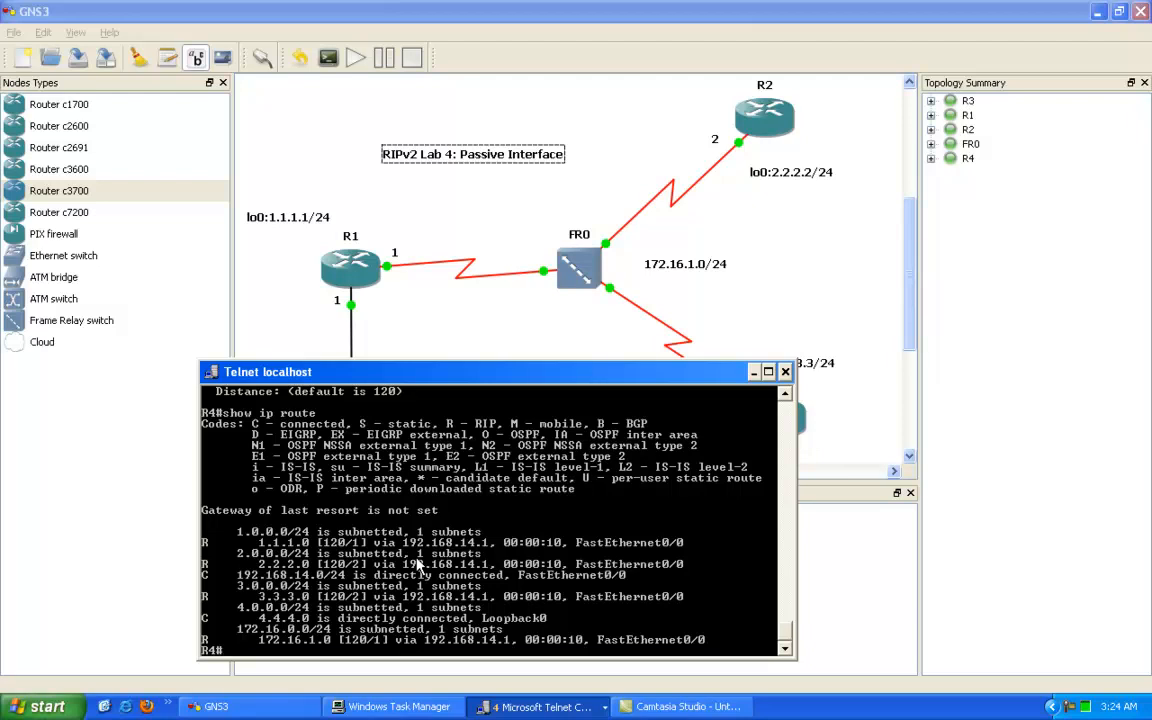
right_click(252, 499)
click(266, 506)
drag(231, 542, 311, 567)
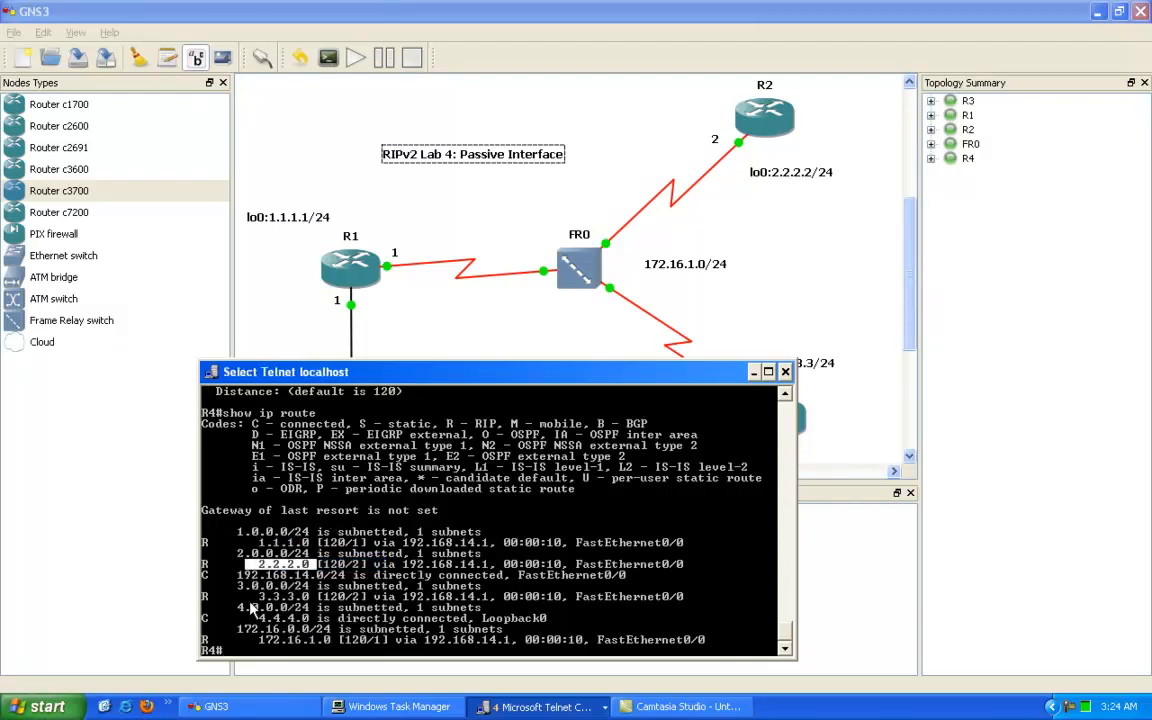
Mark the 3.3.3.0 and 172.16.1.0 routes in R4's routing table and ping 3.3.3.3 twice from R4.
drag(245, 592, 313, 600)
drag(238, 638, 397, 648)
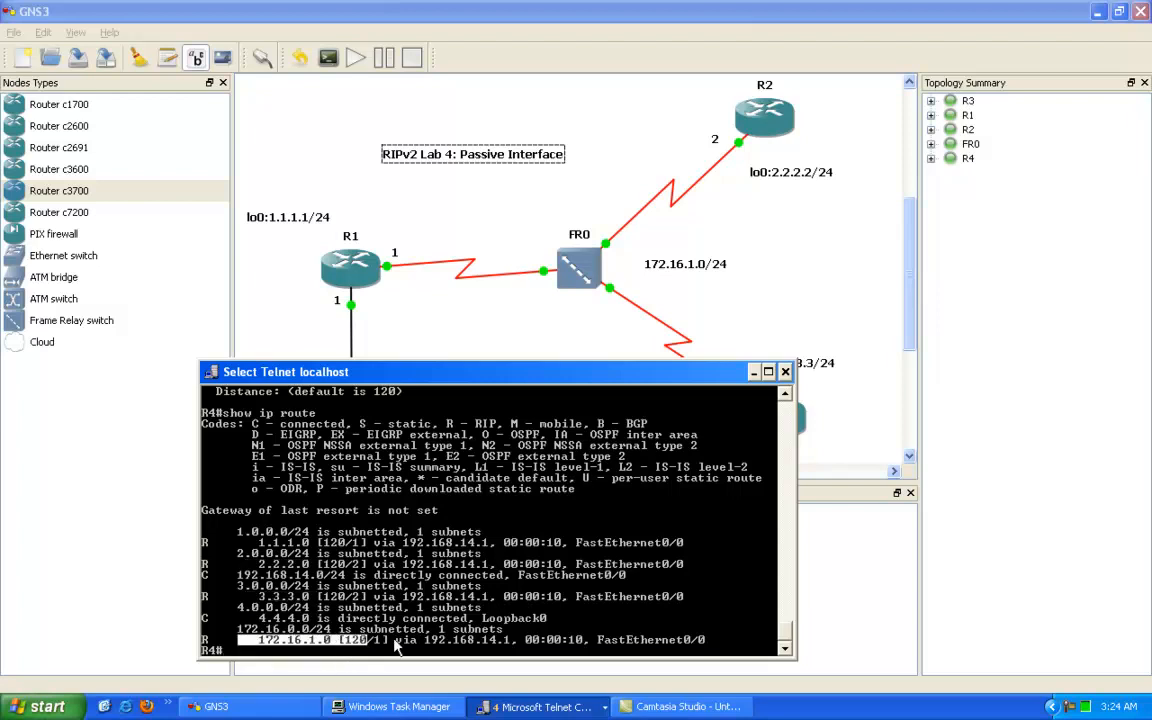
text(ping)
text(.3.3.3)
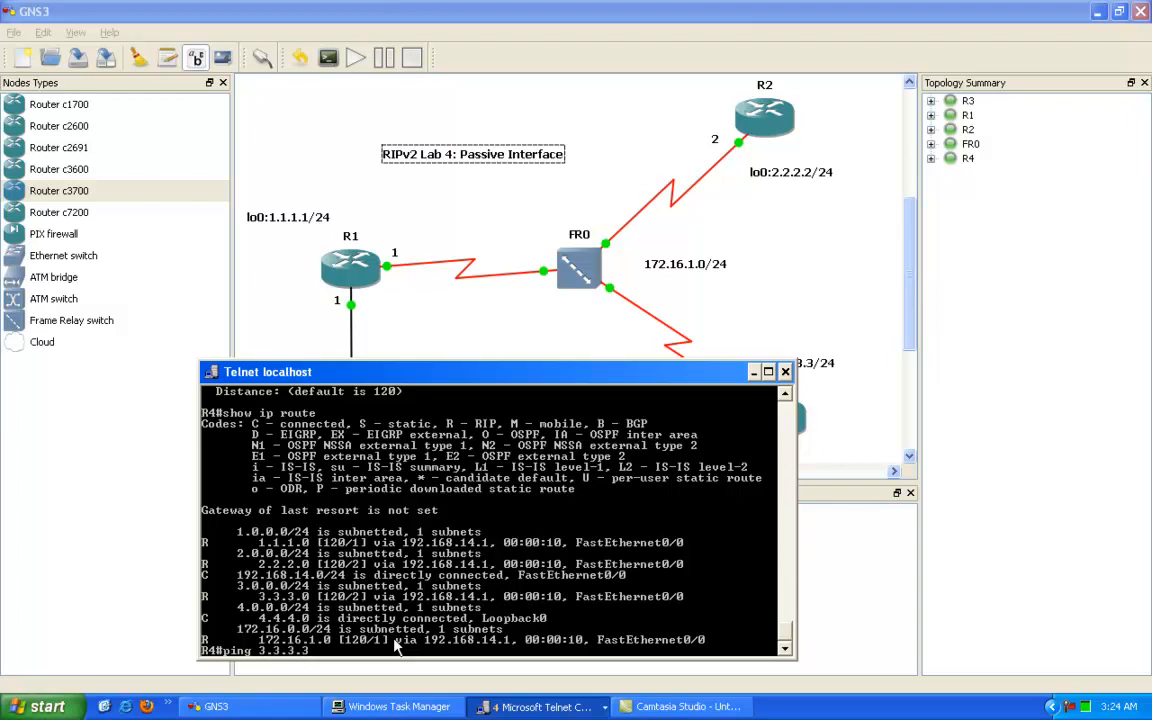
key(Return)
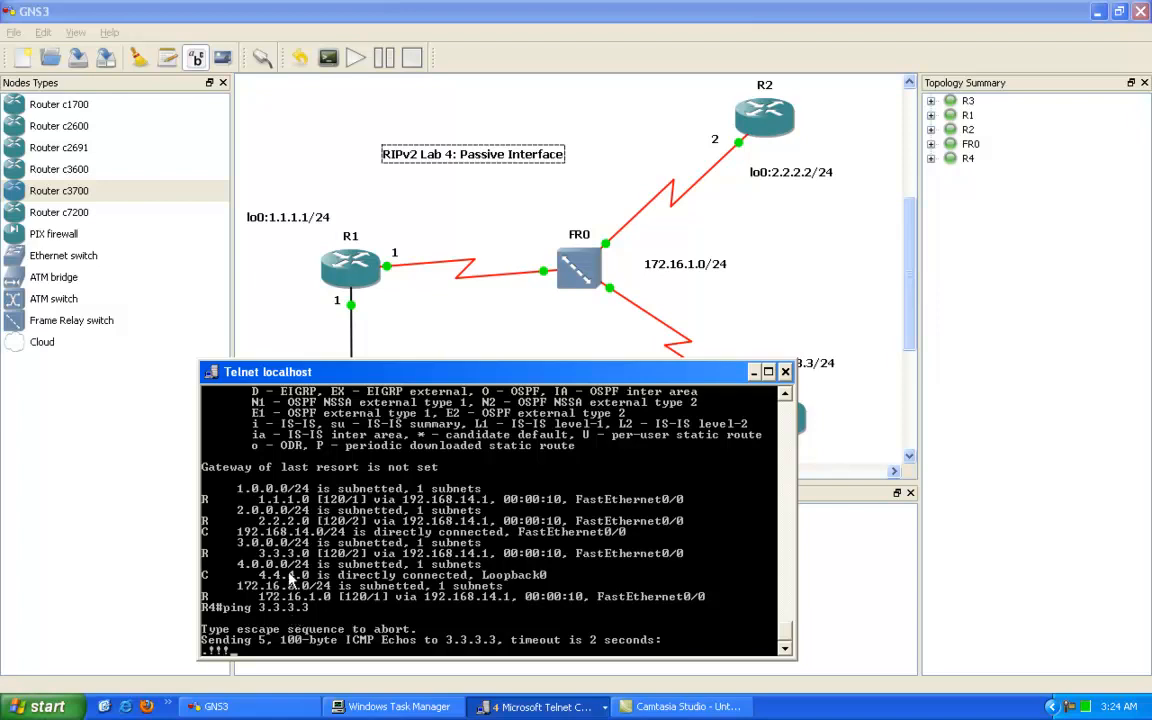
key(Up)
key(Return)
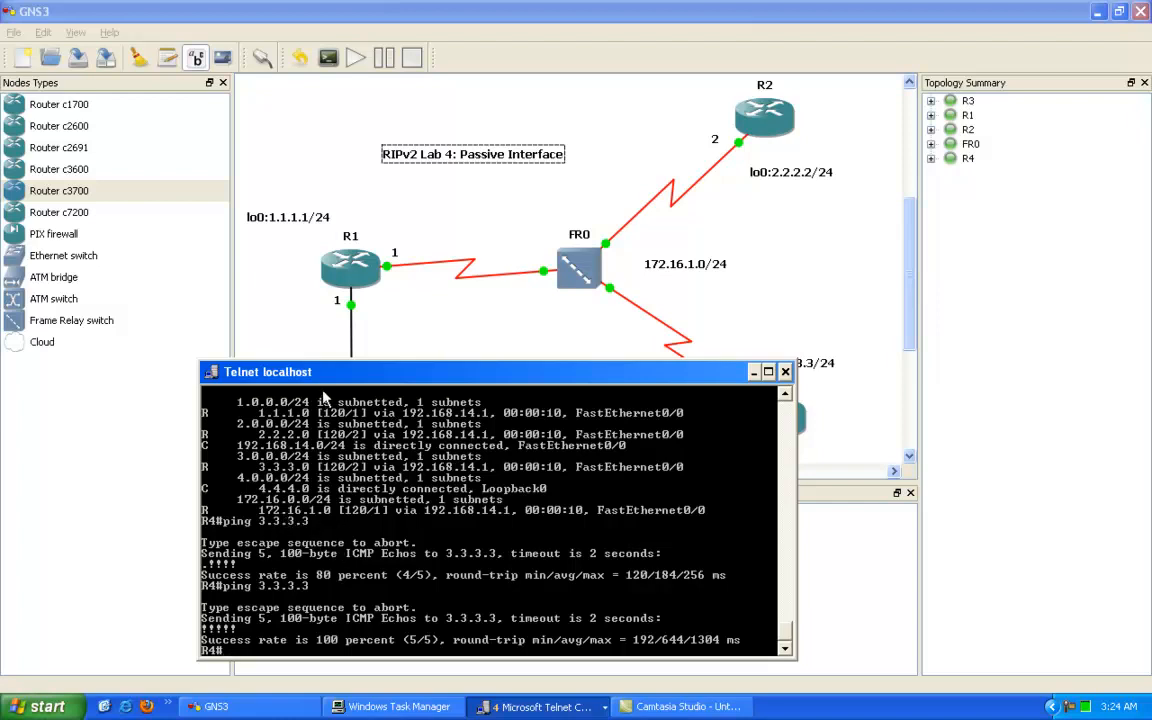
Switch to R1's console, move its window clear of the screen's edge and enter global configuration mode with config t.
click(520, 706)
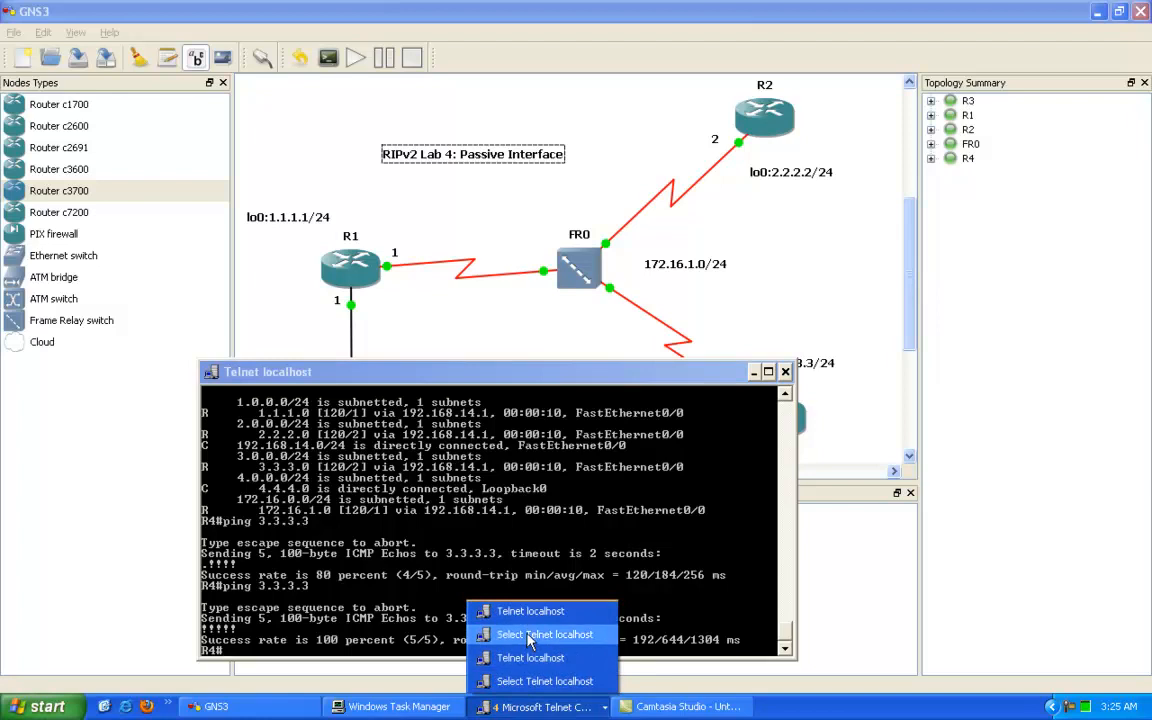
click(530, 638)
click(300, 208)
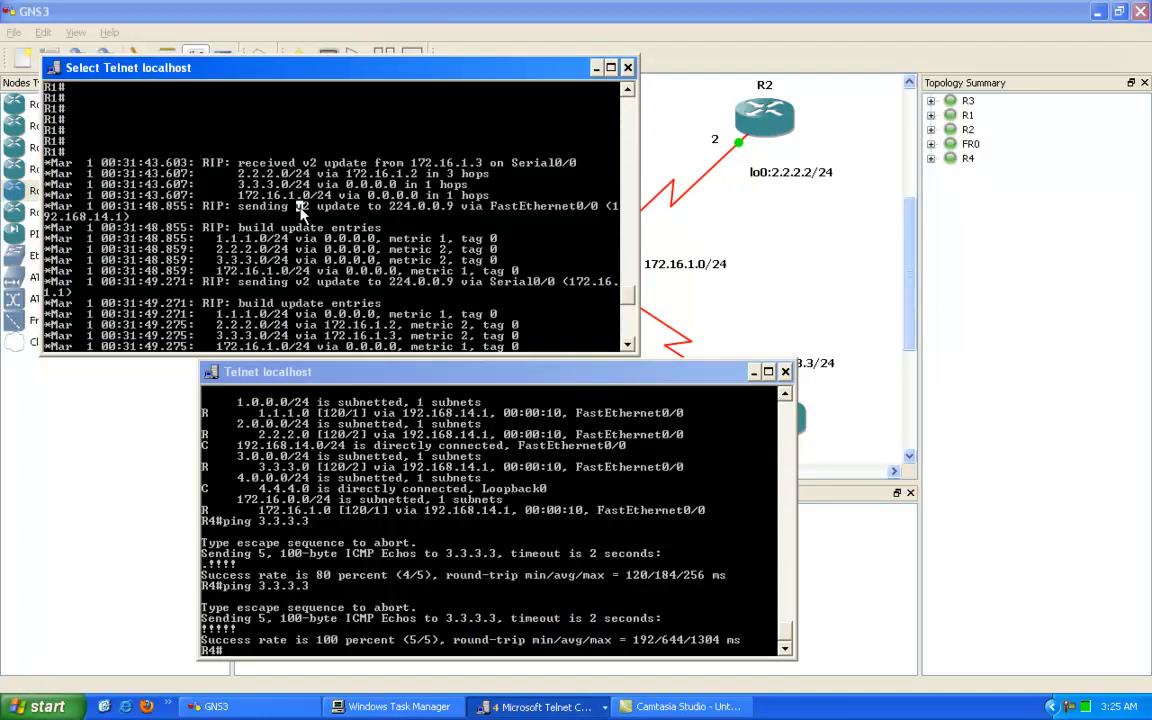
key(Return)
key(Return)
key(Return)
key(Return)
drag(360, 72, 446, 182)
text(config t)
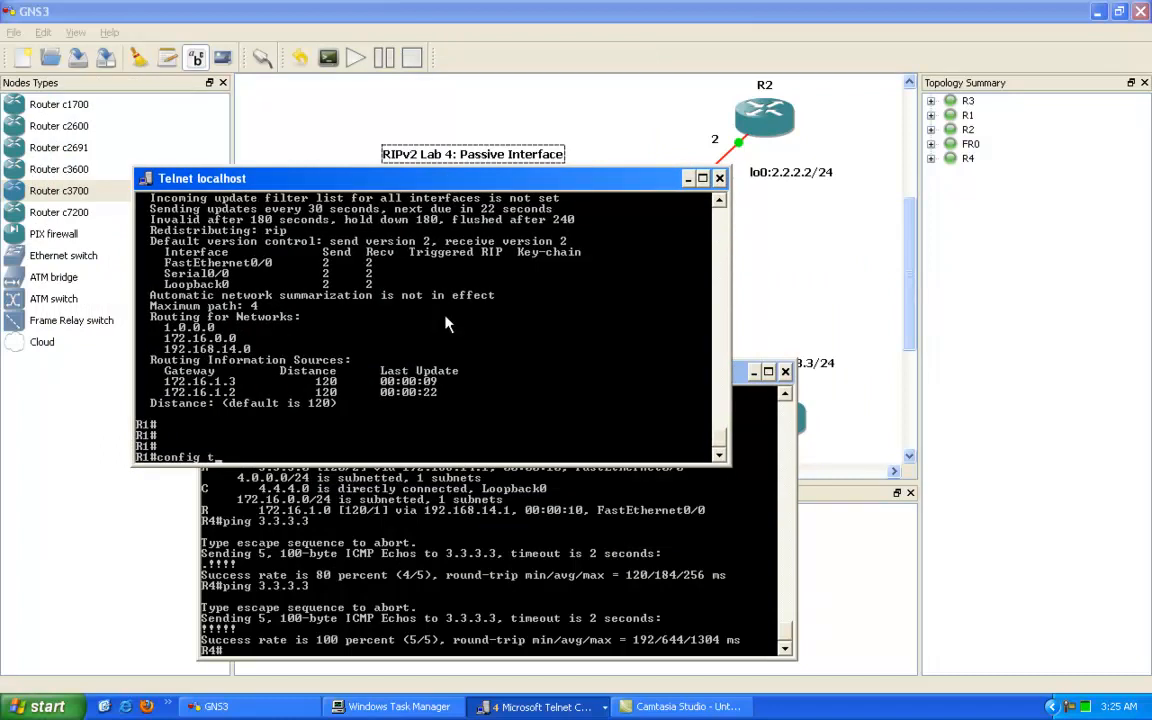
key(Return)
key(Return)
key(Return)
key(Return)
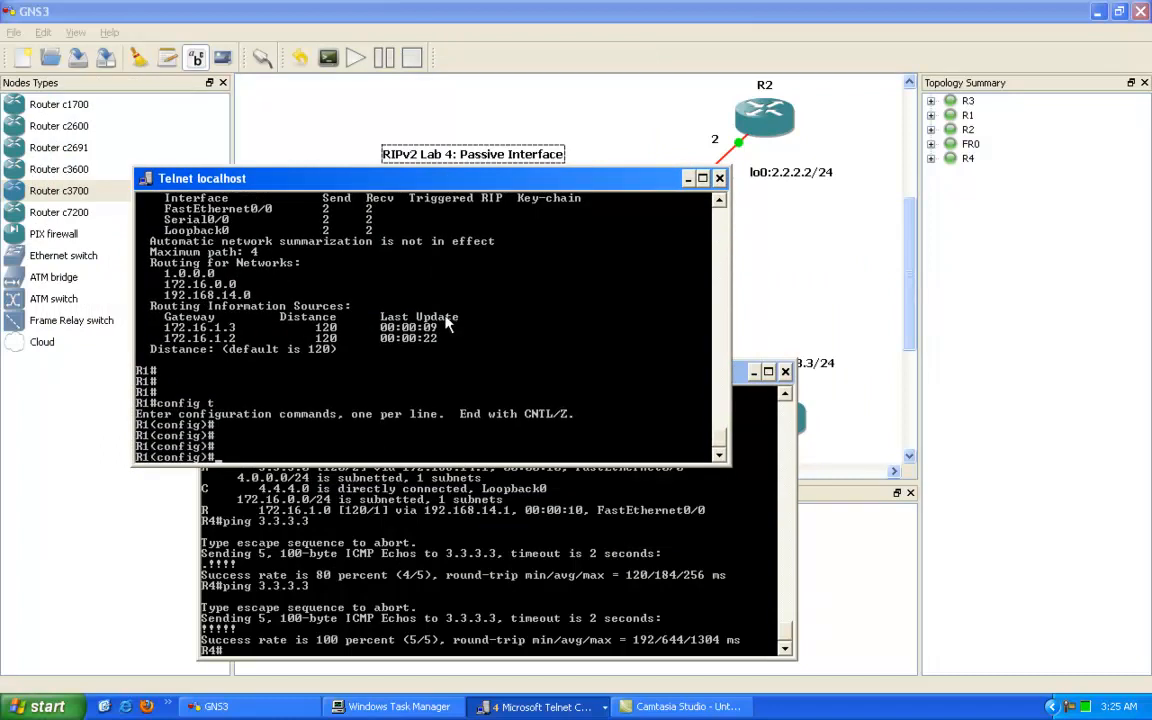
Enter RIP router configuration on R1 and make FastEthernet 0/0 a passive interface.
text(router irp)
key(Return)
text(router rip)
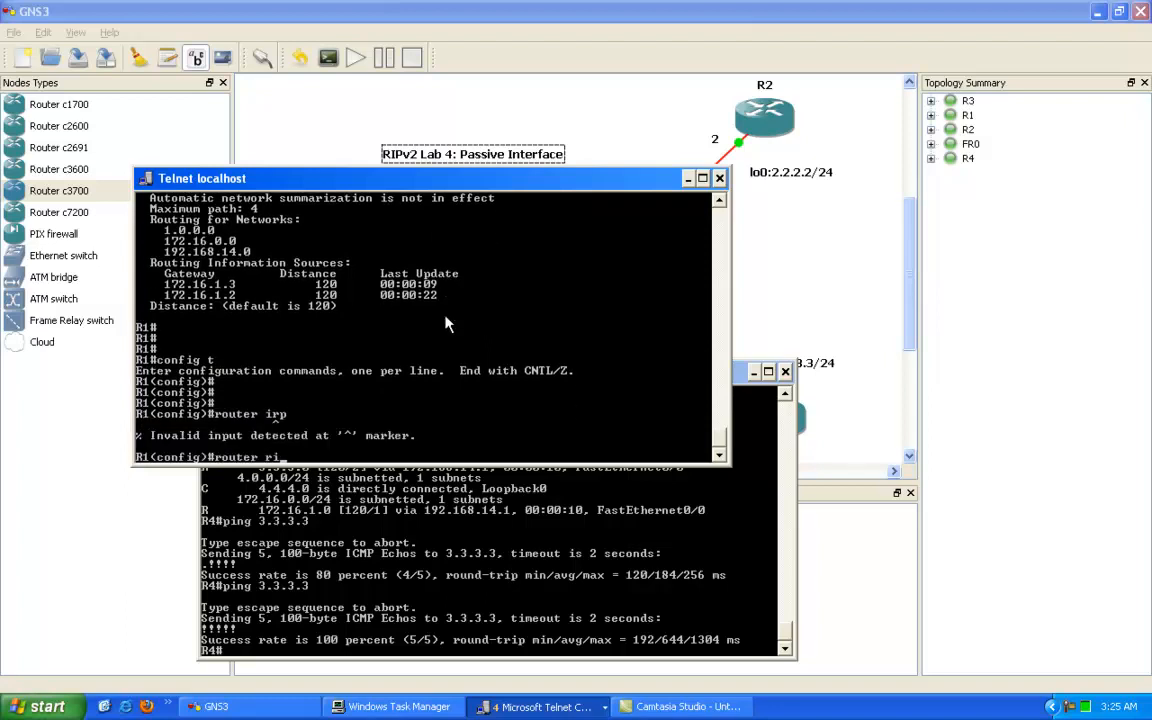
key(Return)
text(pass)
key(Tab)
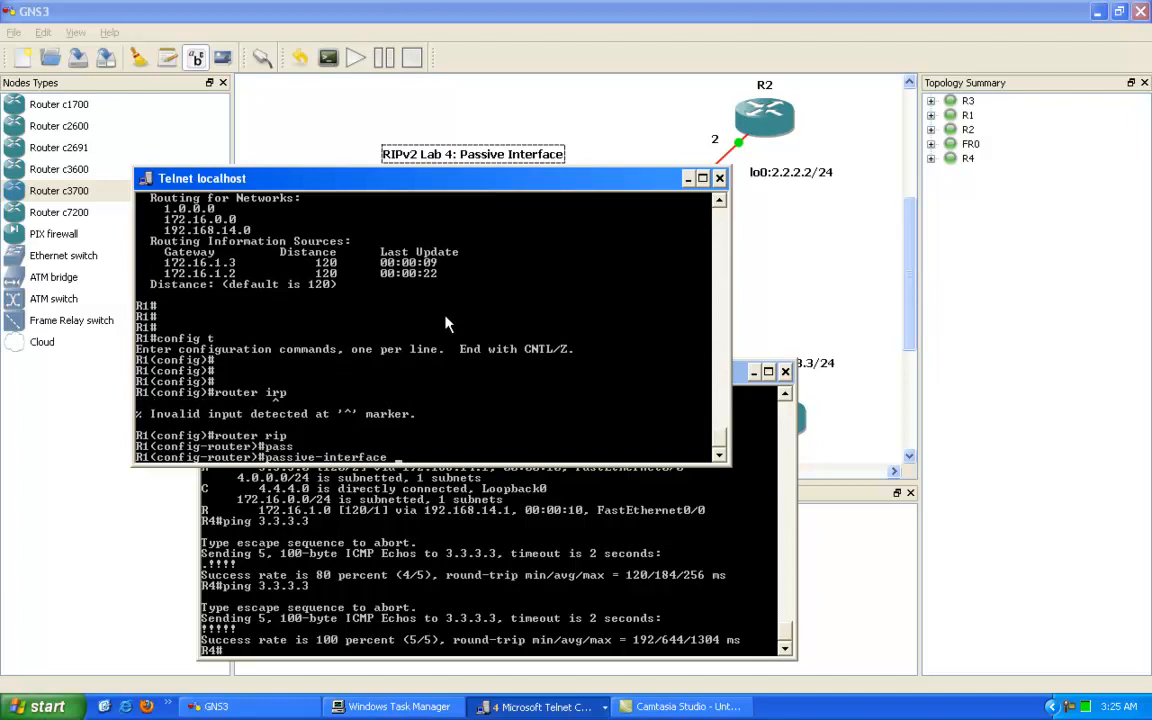
text(fa)
key(Tab)
text(0/0)
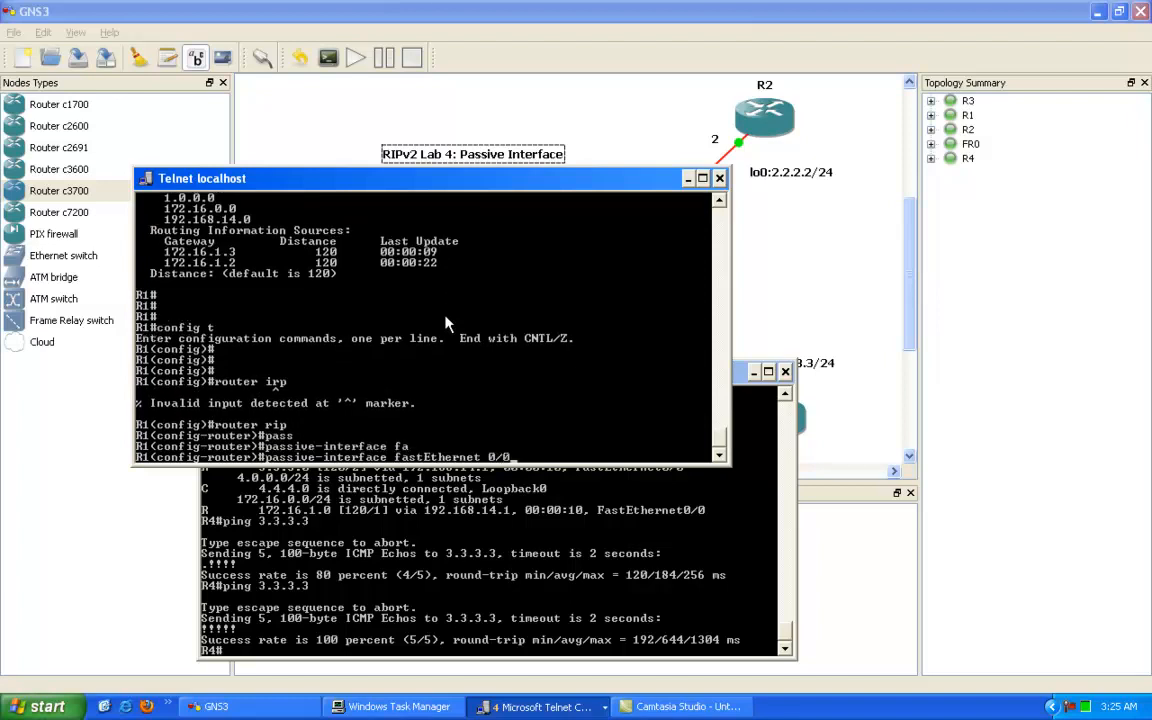
key(Return)
key(Return)
key(Return)
End R1's configuration session and move its console window so it no longer covers R4's.
text(end)
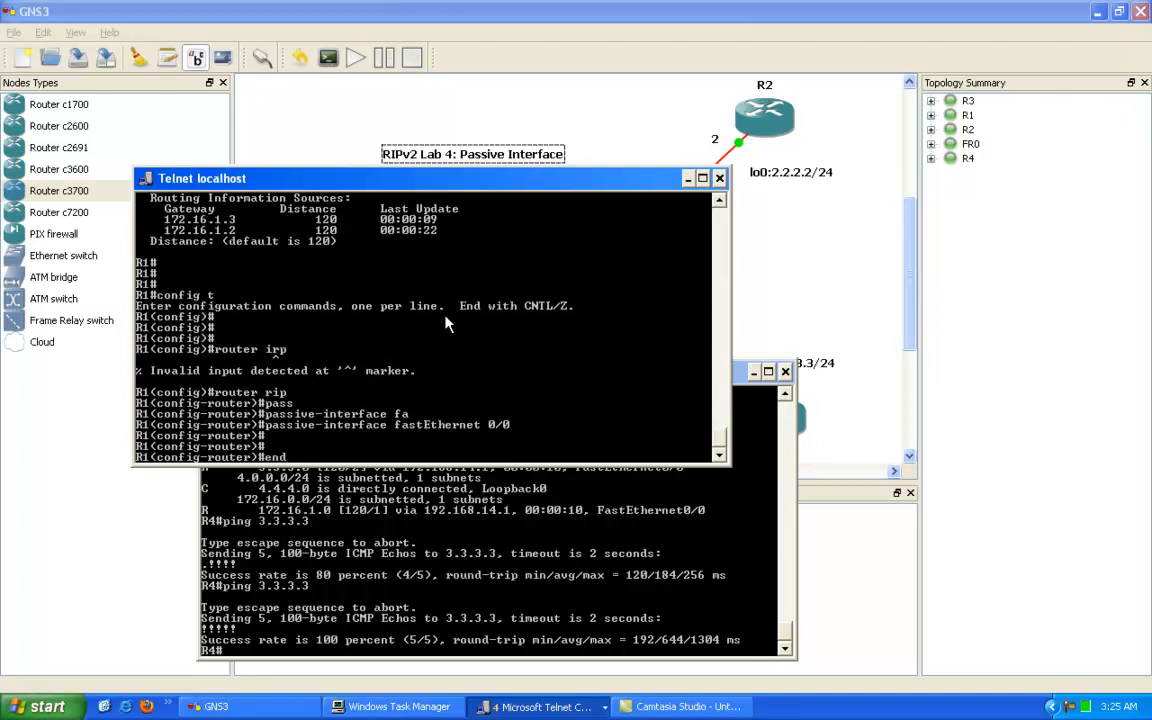
key(Return)
key(Return)
key(Return)
key(Return)
key(Return)
key(Return)
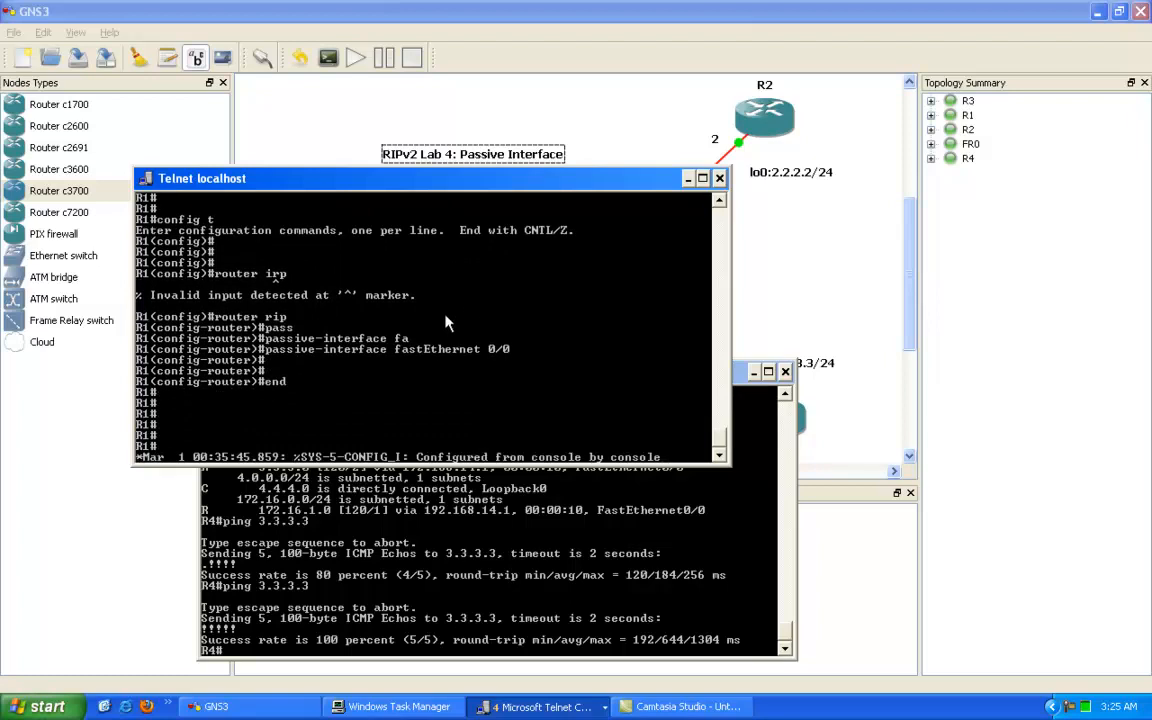
key(Return)
key(Return)
key(Return)
key(Return)
key(Return)
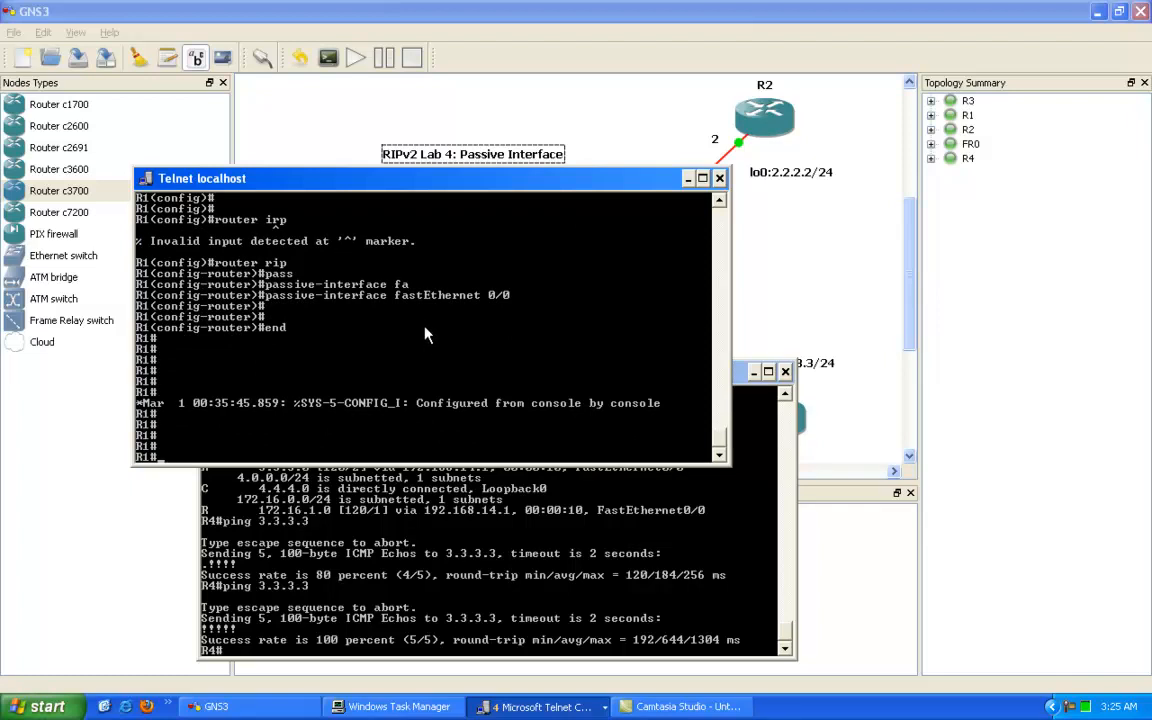
drag(498, 178, 778, 66)
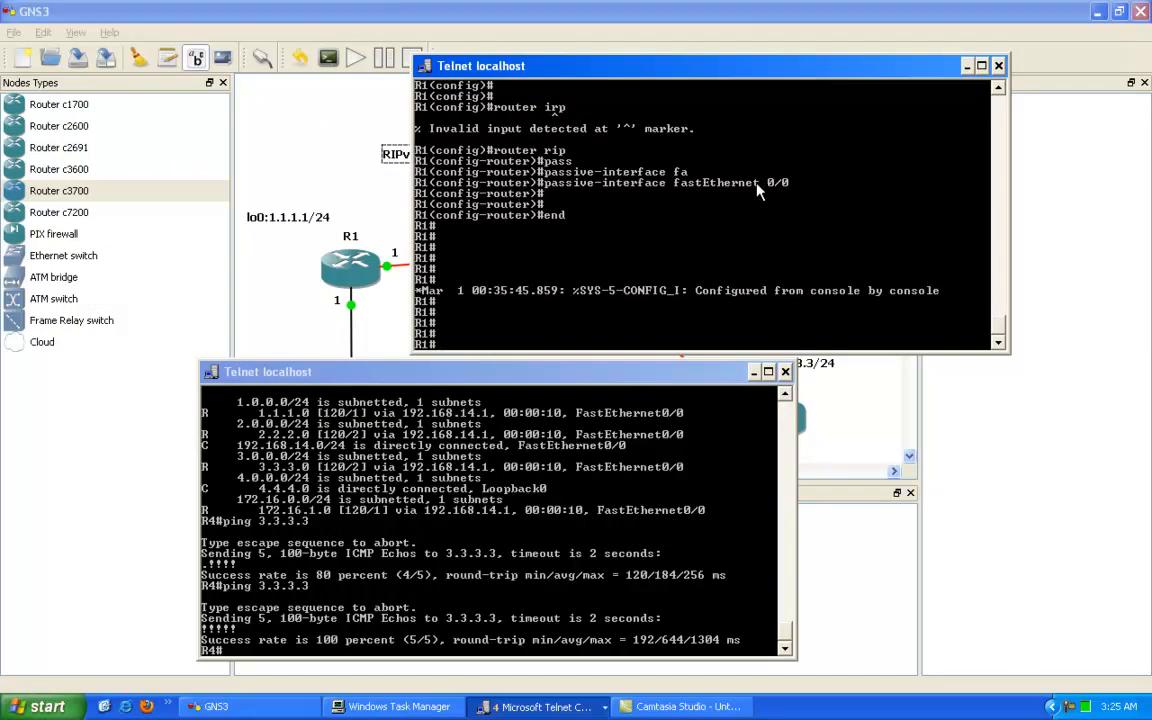
Review the R1 and R4 link in the topology and display R4's routing table with show ip route.
click(358, 208)
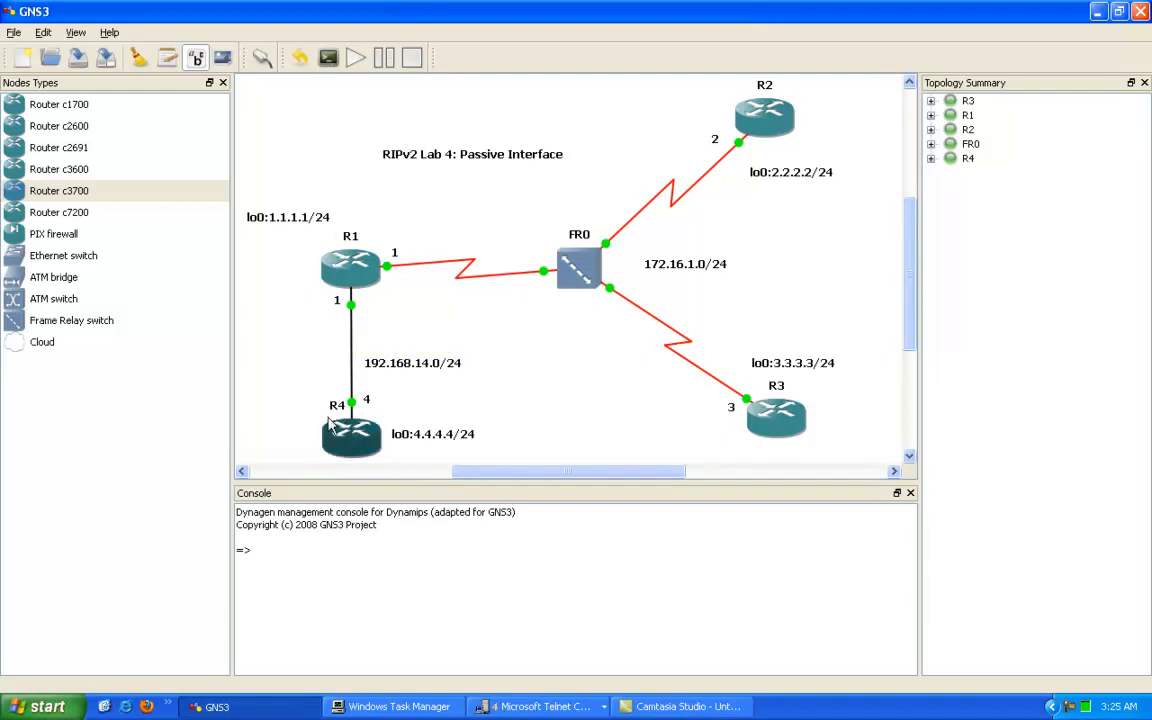
click(530, 705)
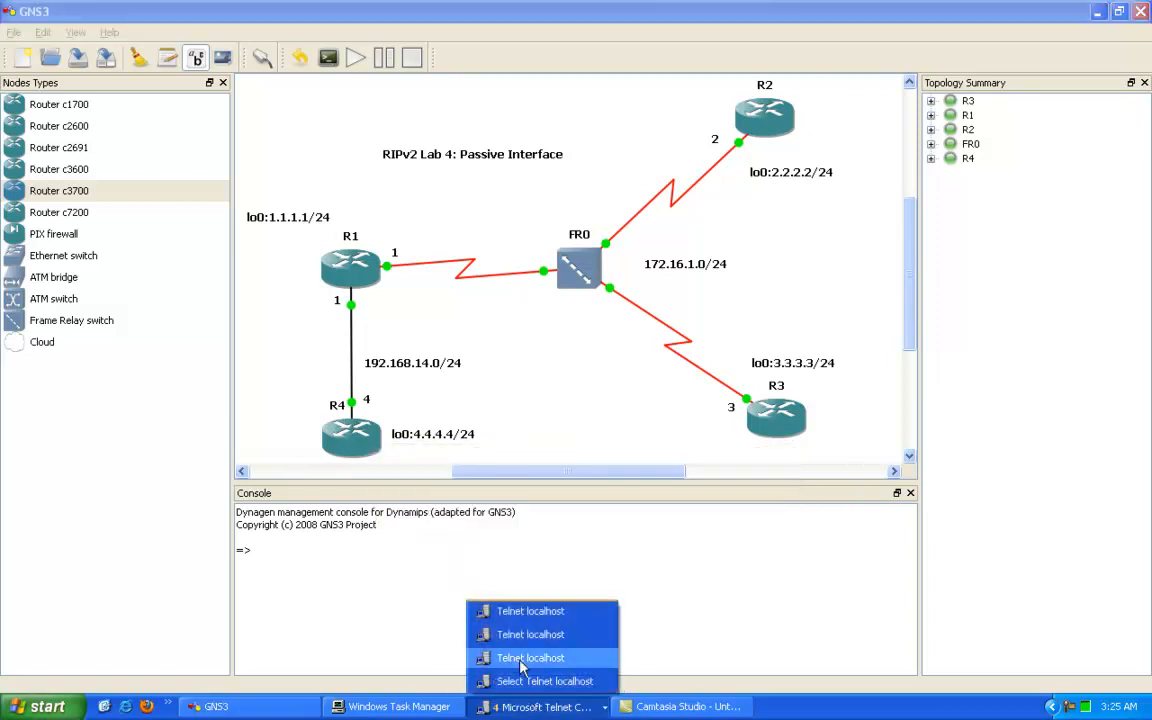
click(528, 612)
text(show ip route)
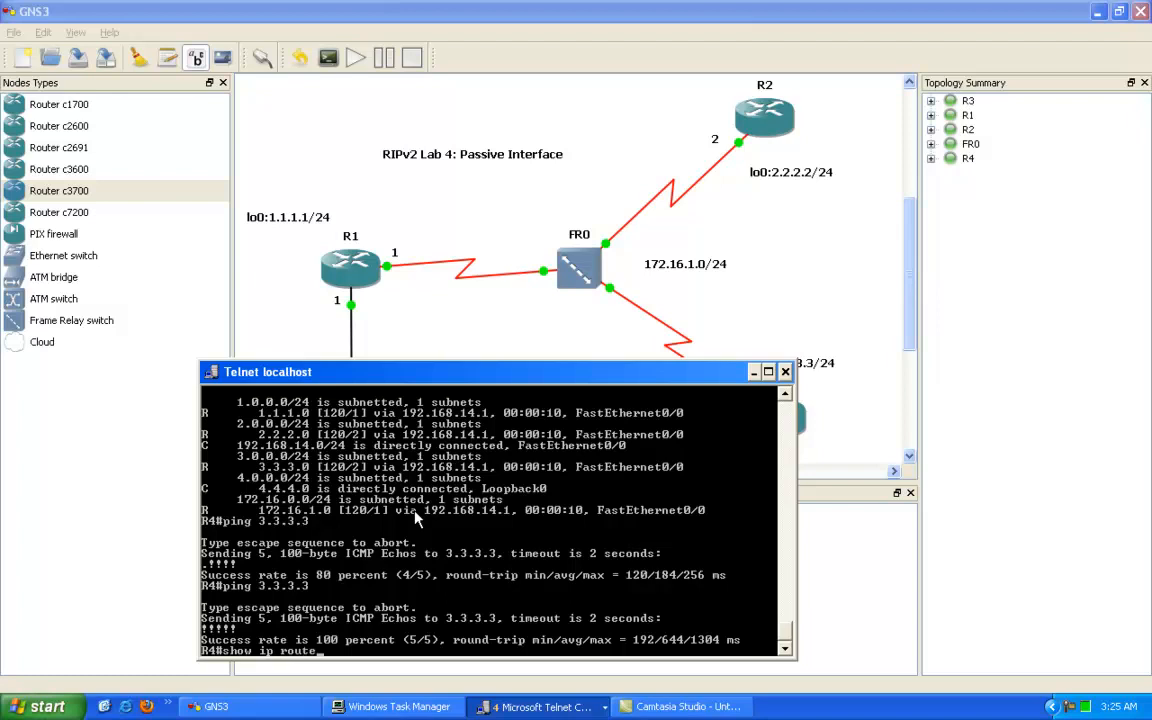
key(Return)
key(Return)
key(Return)
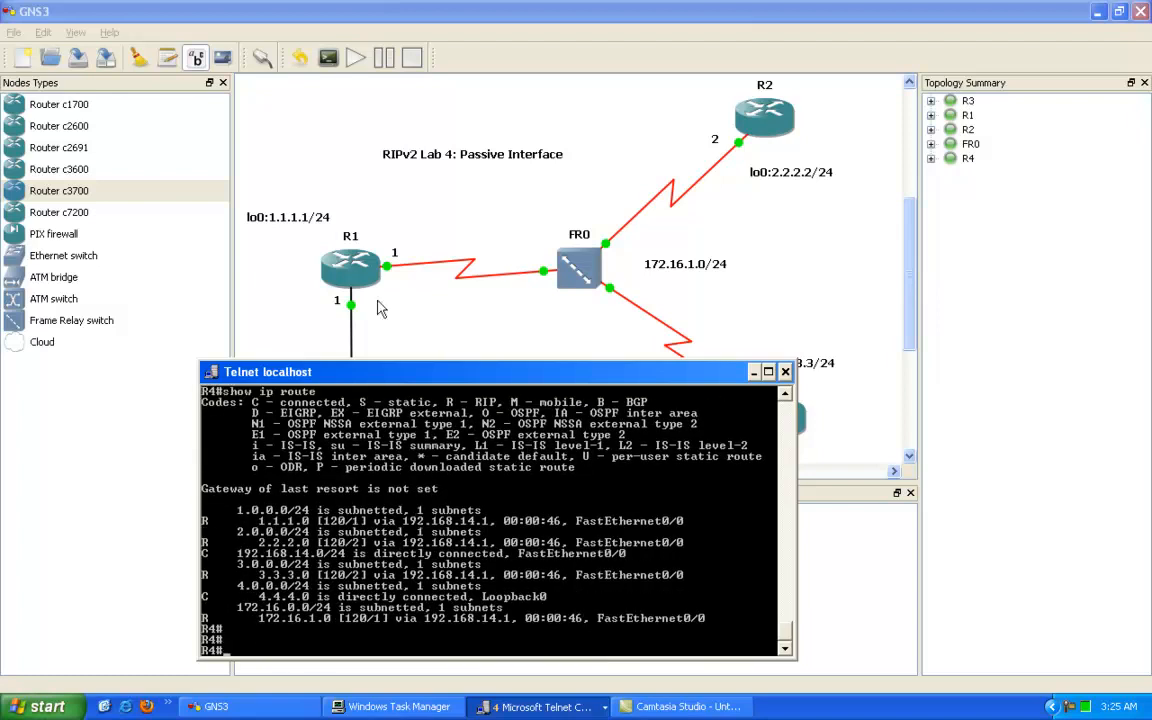
Check the topology again and scan back through R4's console output for logged RIP updates.
click(530, 706)
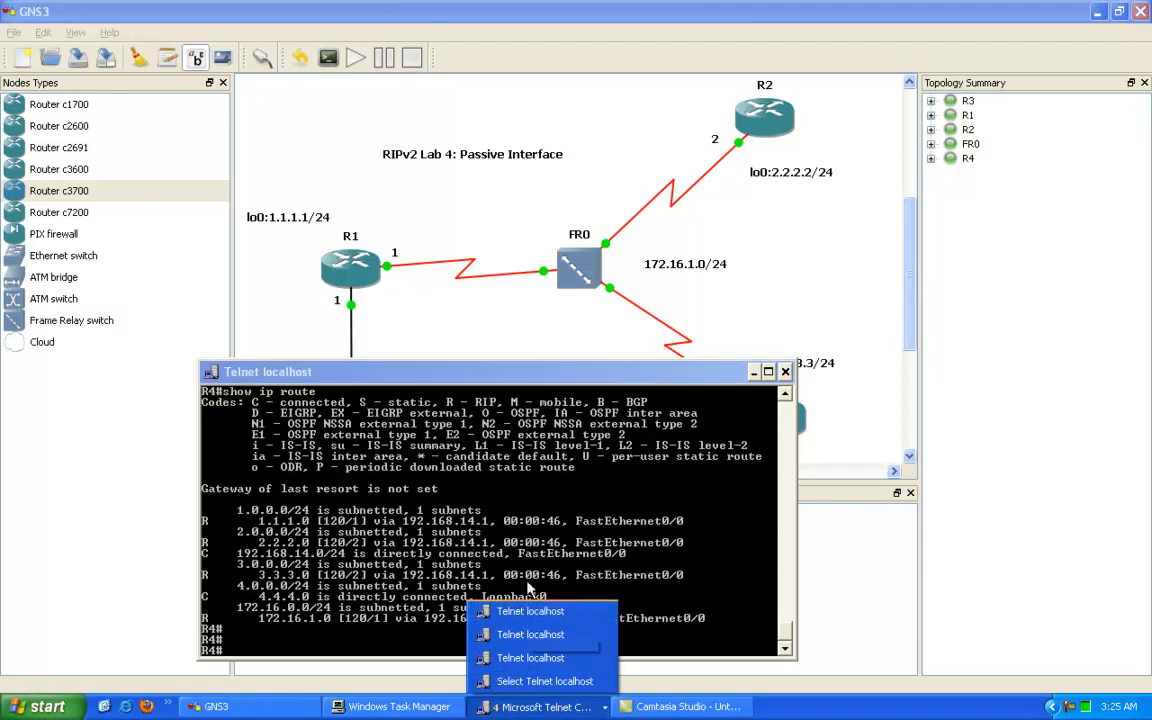
click(413, 311)
click(541, 706)
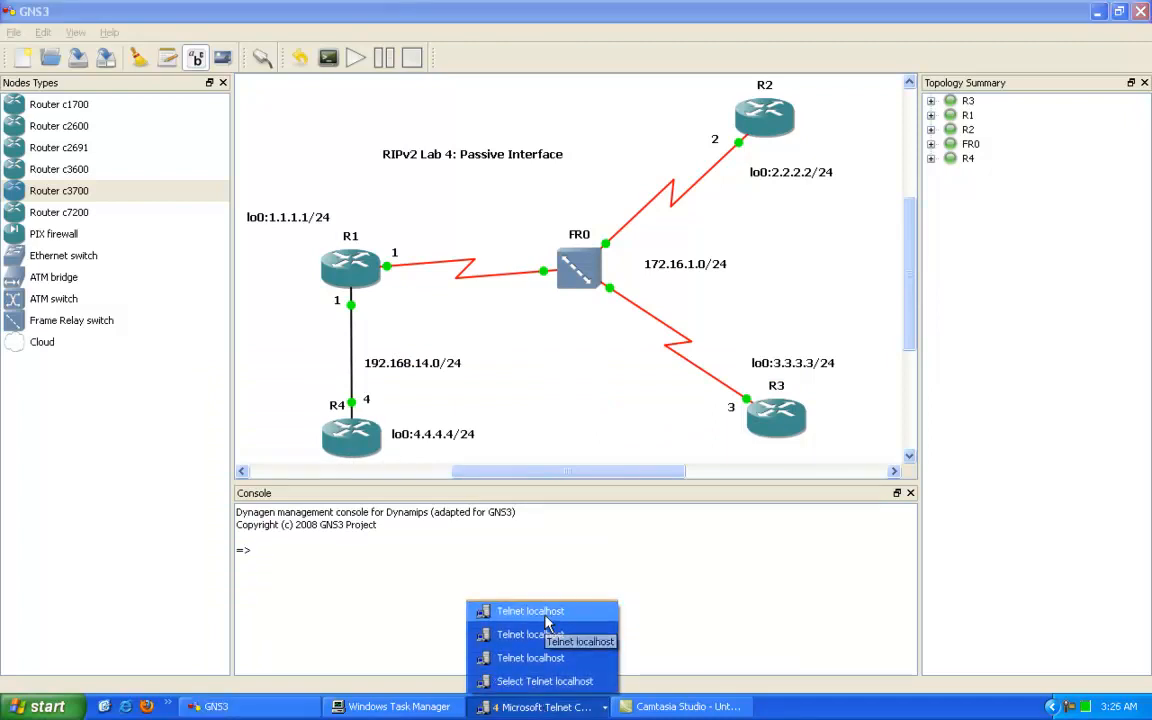
click(545, 614)
scroll(466, 538, up, 10)
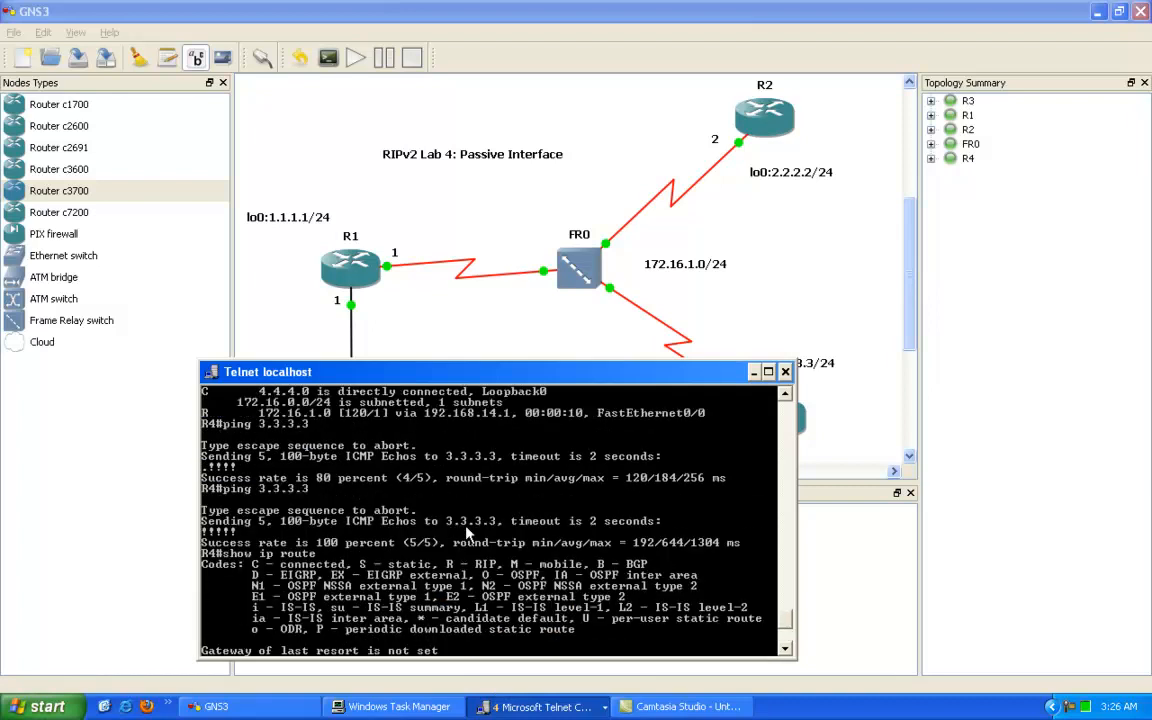
scroll(480, 545, up, 8)
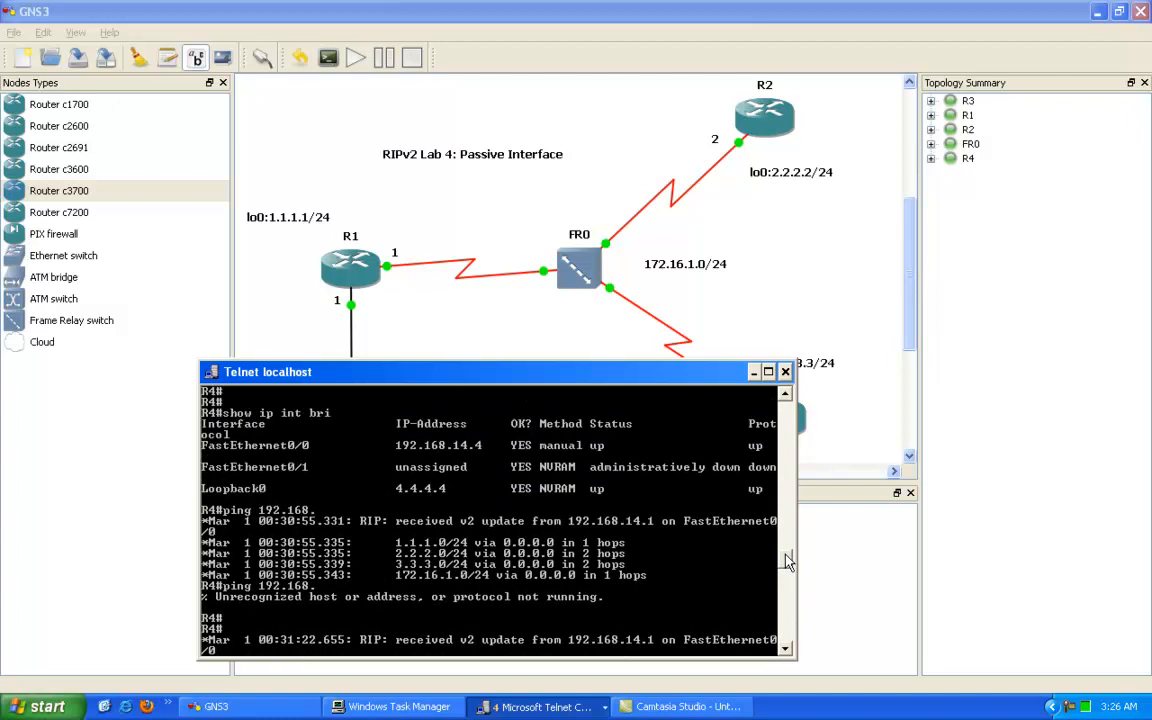
scroll(692, 610, down, 10)
Run show ip protocols on R4 to check its RIP settings and routing information sources.
text(s)
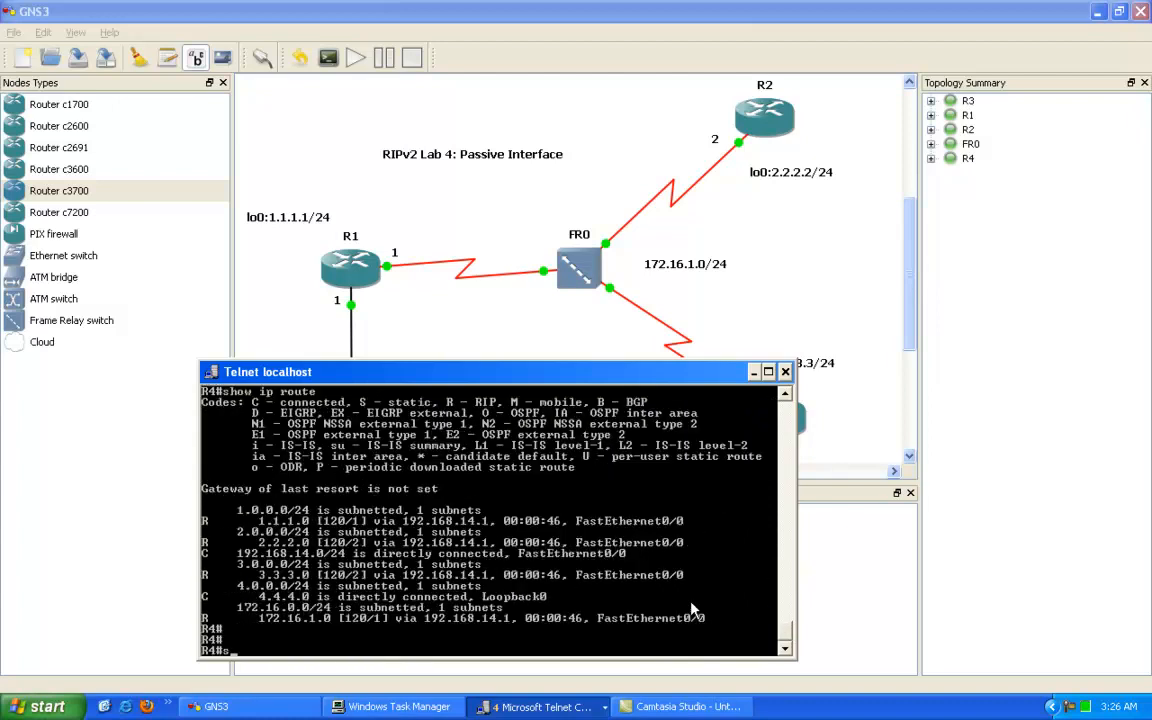
text(how ip pro)
key(Tab)
key(Return)
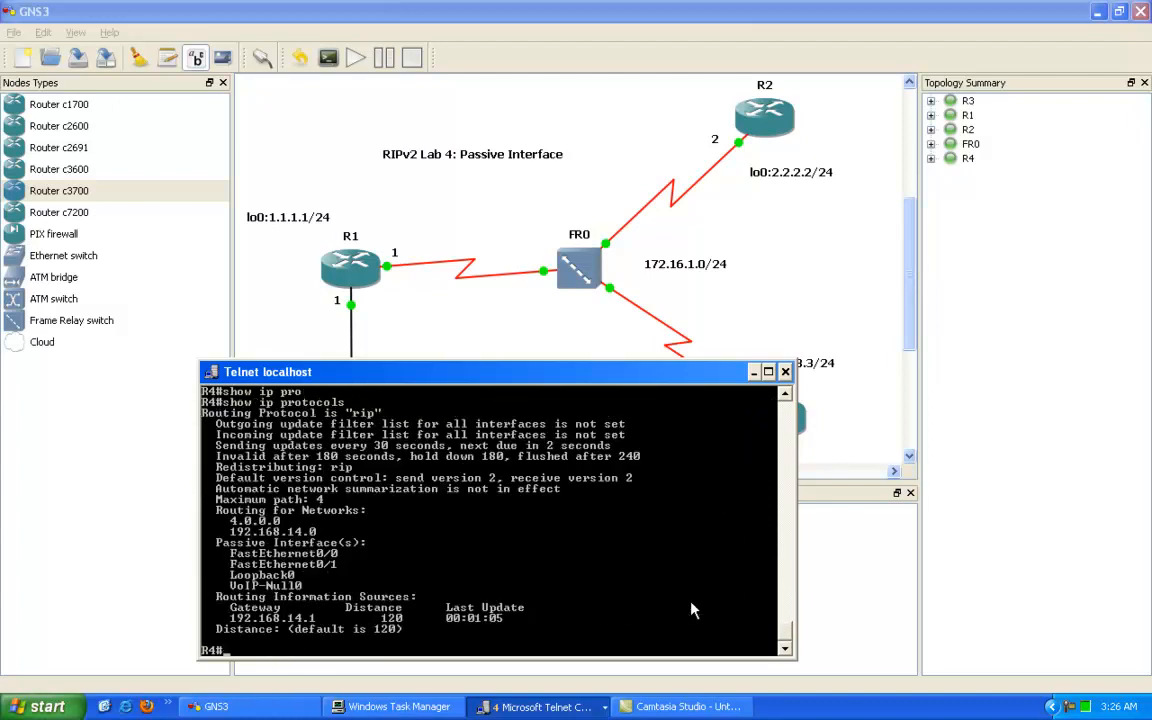
Switch to R1's console and run show ip protocols through to the end of its output.
click(540, 706)
click(544, 612)
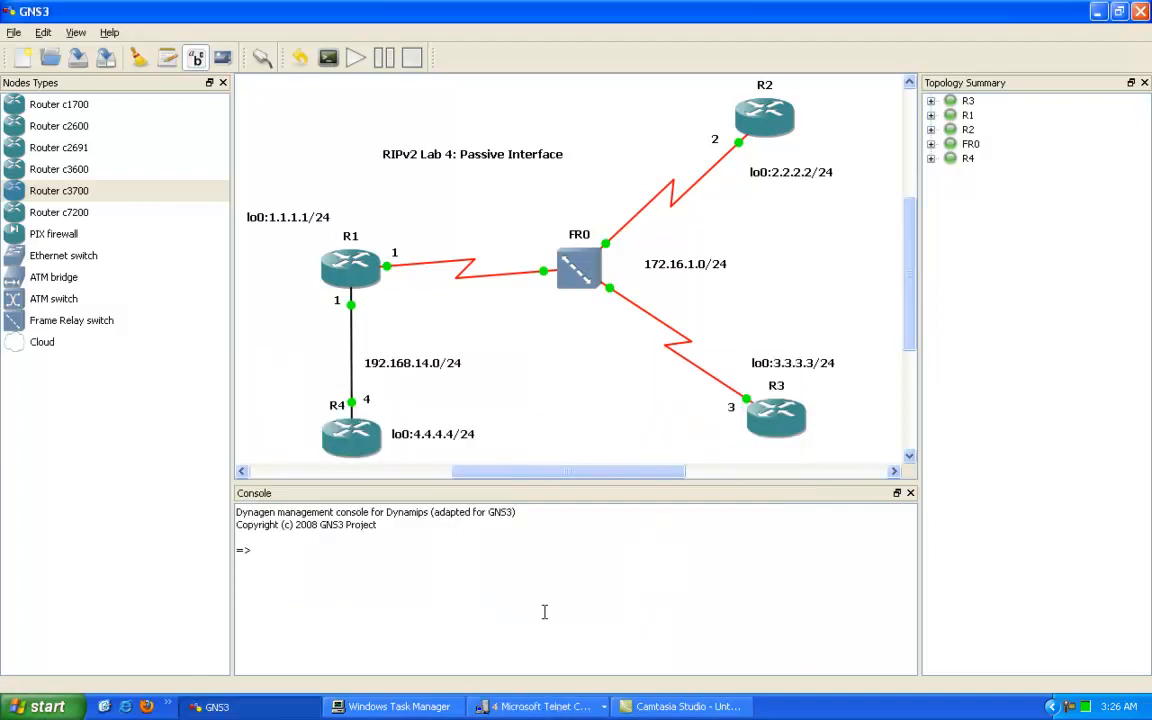
click(540, 706)
click(530, 611)
click(540, 706)
click(540, 636)
text(show ip pro)
key(Tab)
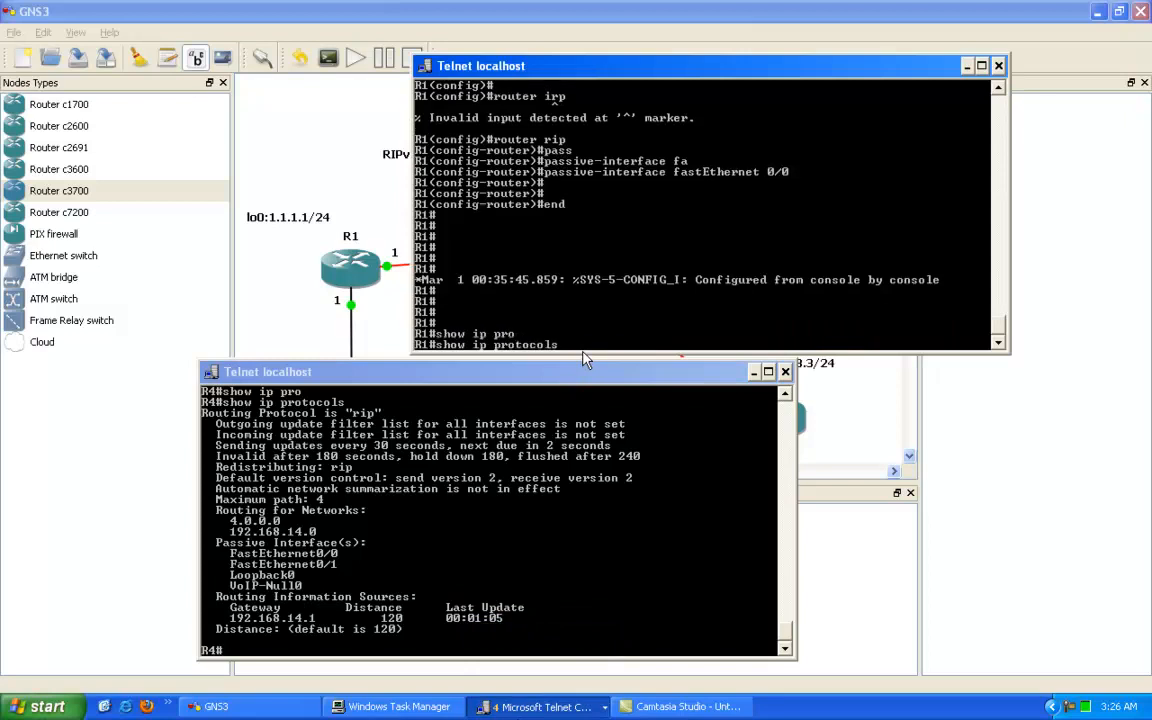
key(Return)
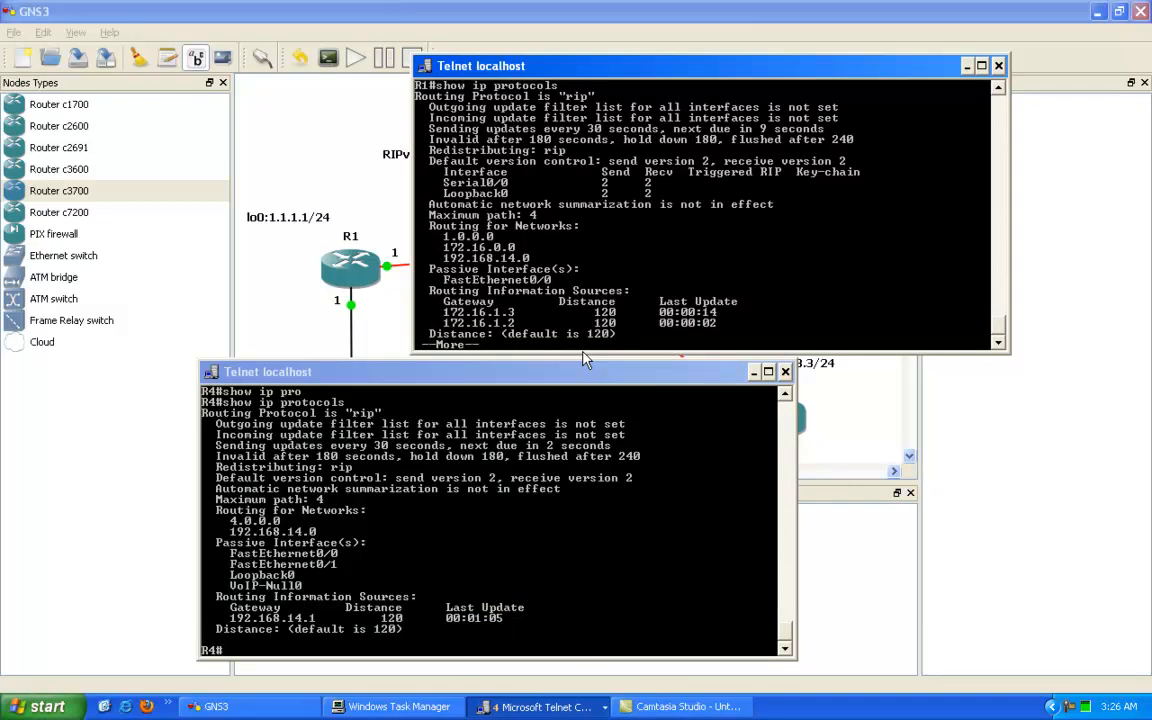
key(space)
key(Return)
key(Return)
text(show run |)
key(BackSpace)
key(BackSpace)
key(BackSpace)
key(BackSpace)
key(BackSpace)
key(BackSpace)
key(BackSpace)
key(BackSpace)
key(BackSpace)
key(BackSpace)
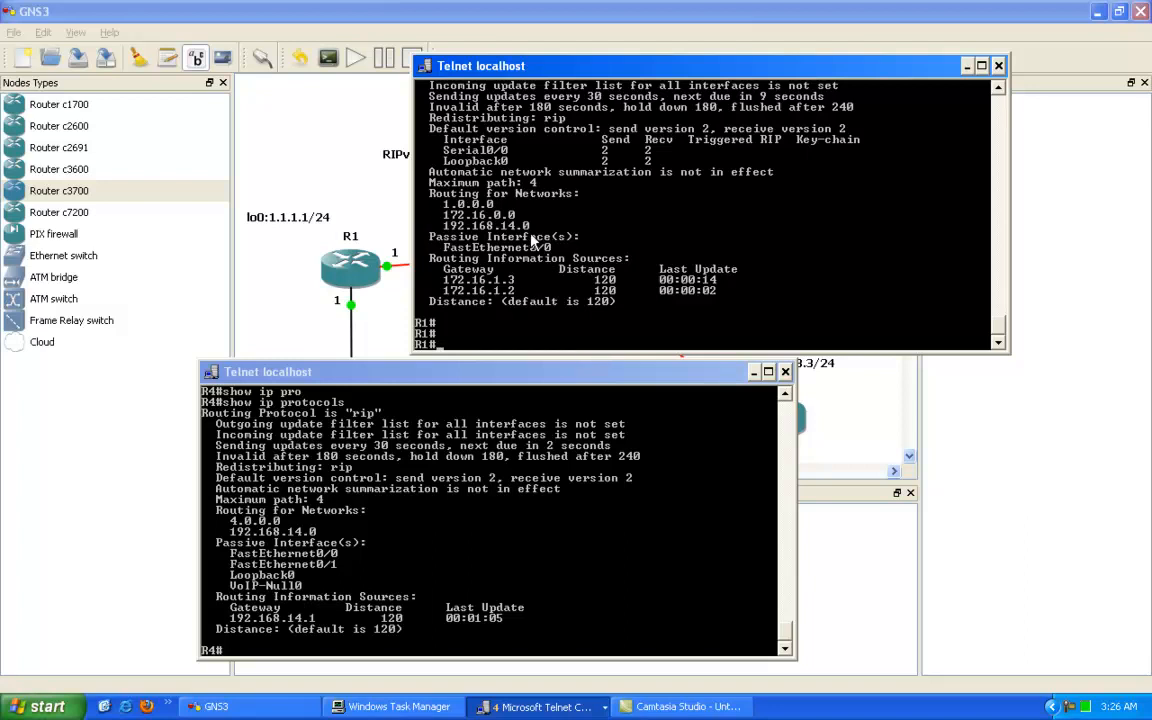
Mark the 192.168.14.0 network under Routing for Networks in R4's show ip protocols output.
click(338, 527)
right_click(316, 515)
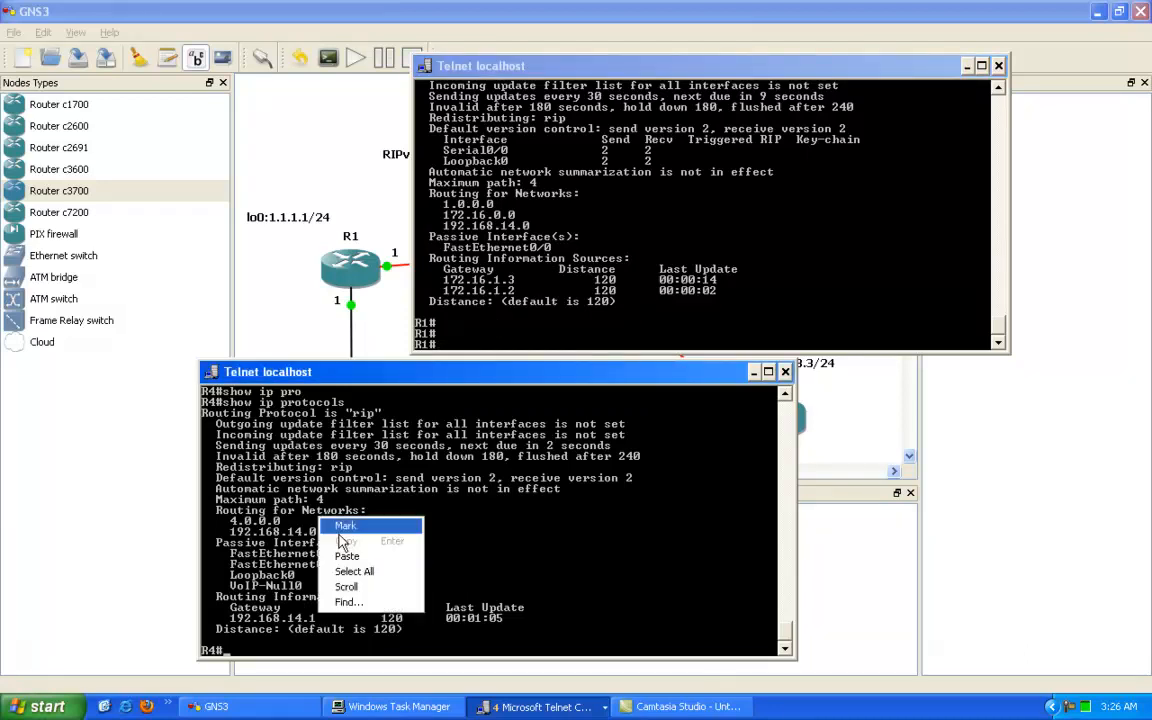
click(335, 522)
drag(224, 528, 336, 537)
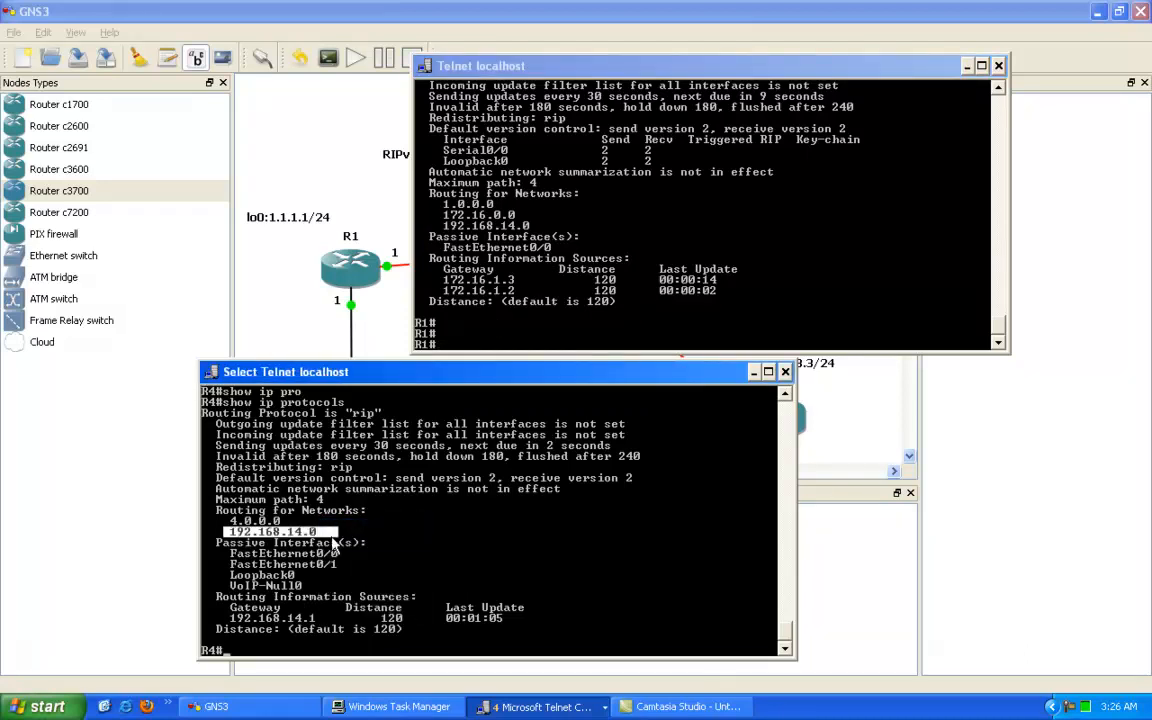
Clear all routes from R1's routing table with clear ip route *.
click(557, 316)
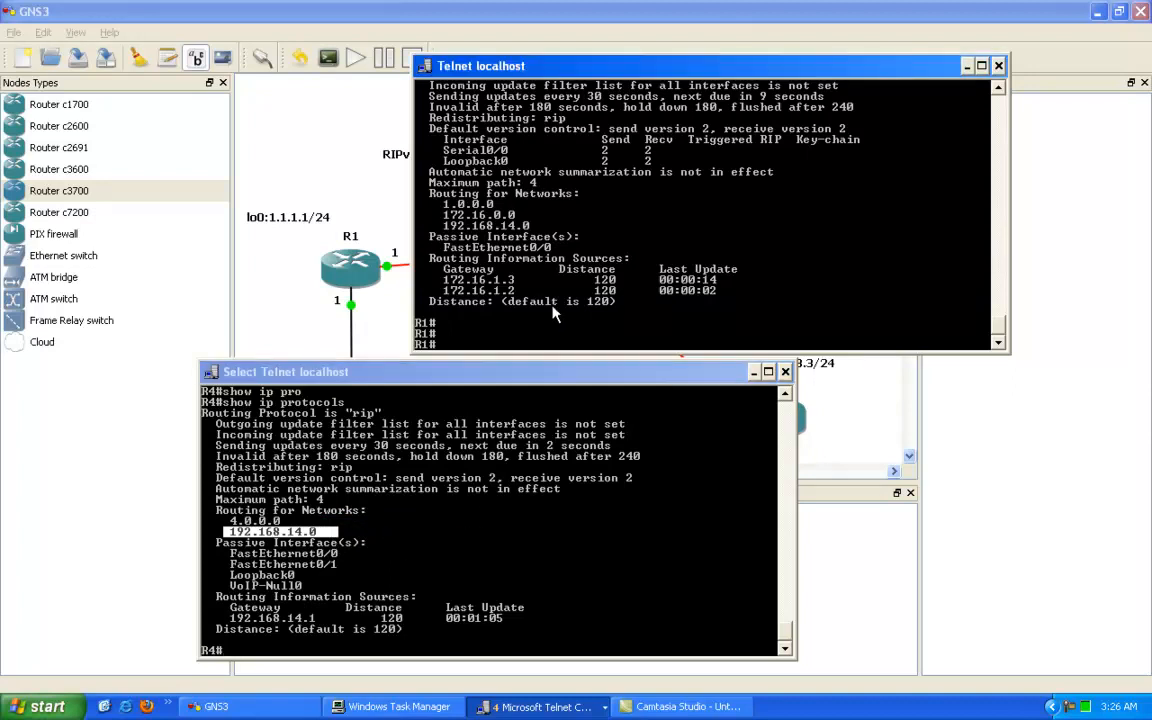
text(clear ip route *)
key(Return)
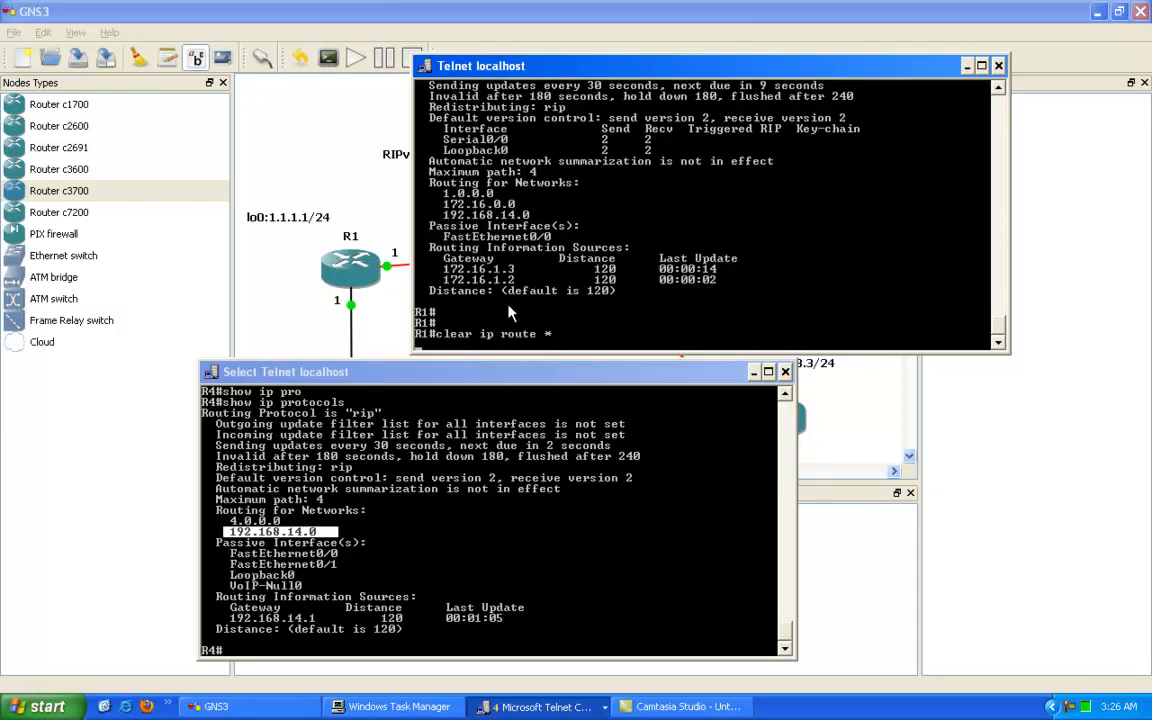
key(Return)
key(Return)
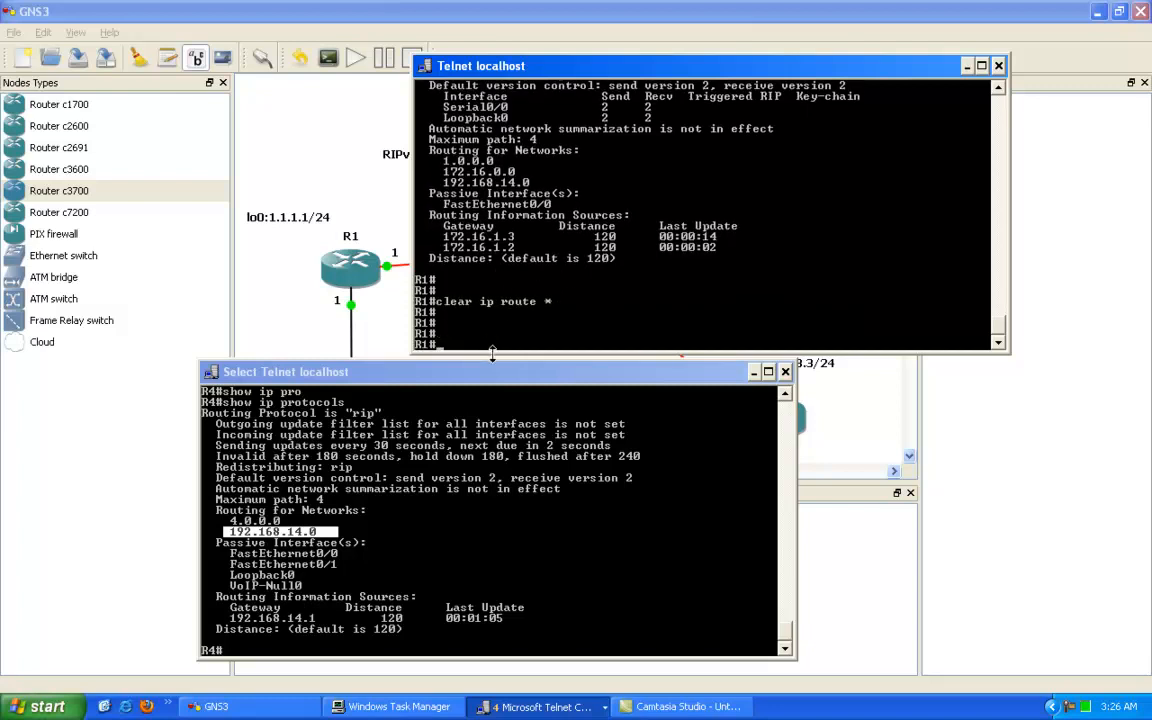
Turn on RIP protocol debugging on R4 with debug ip rip.
click(440, 507)
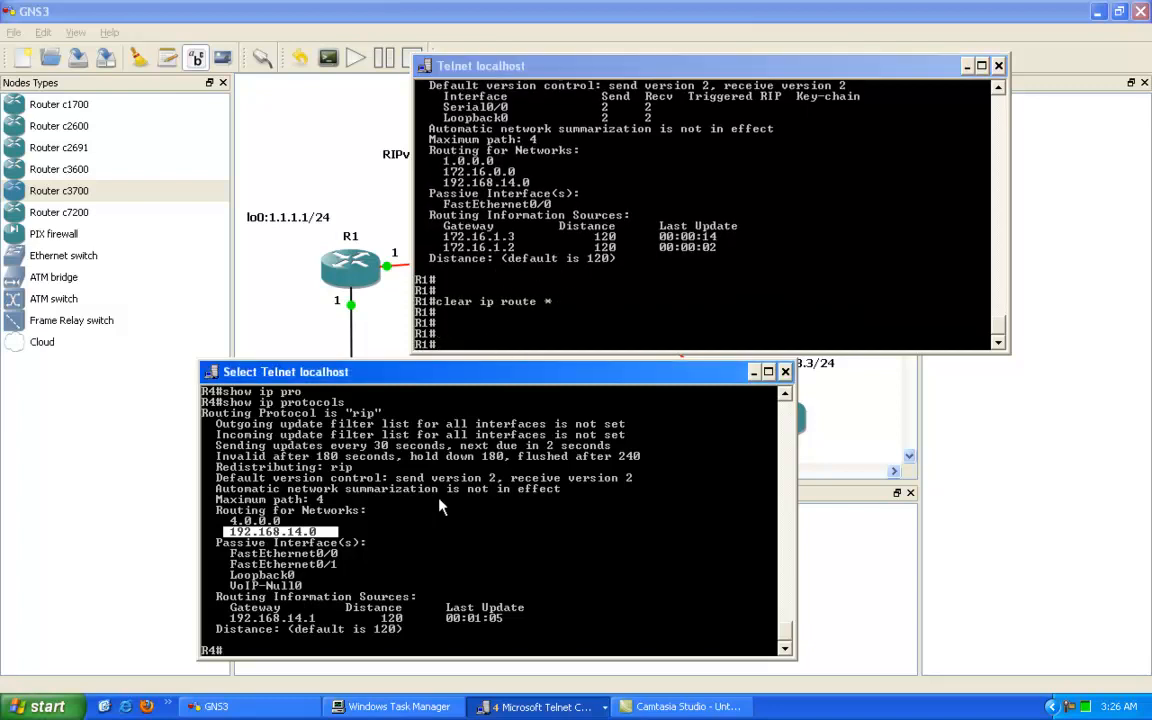
text(deb)
key(Tab)
text(ip rip)
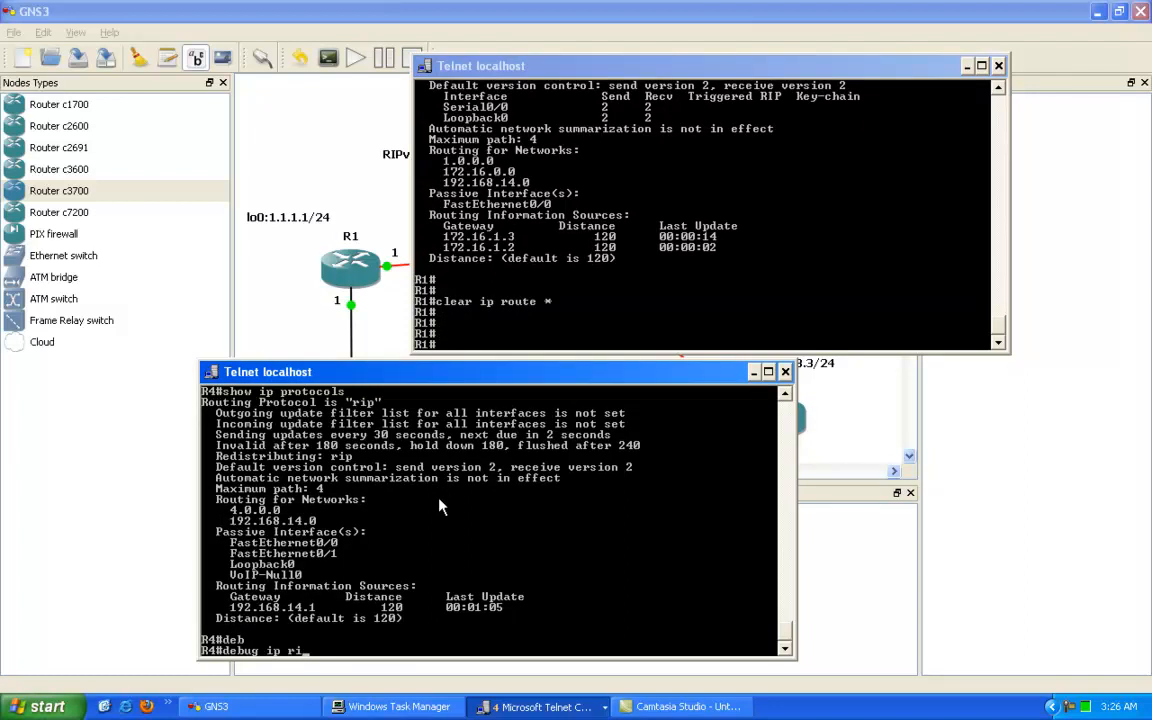
key(Tab)
key(Return)
key(Return)
key(Return)
key(Return)
key(Return)
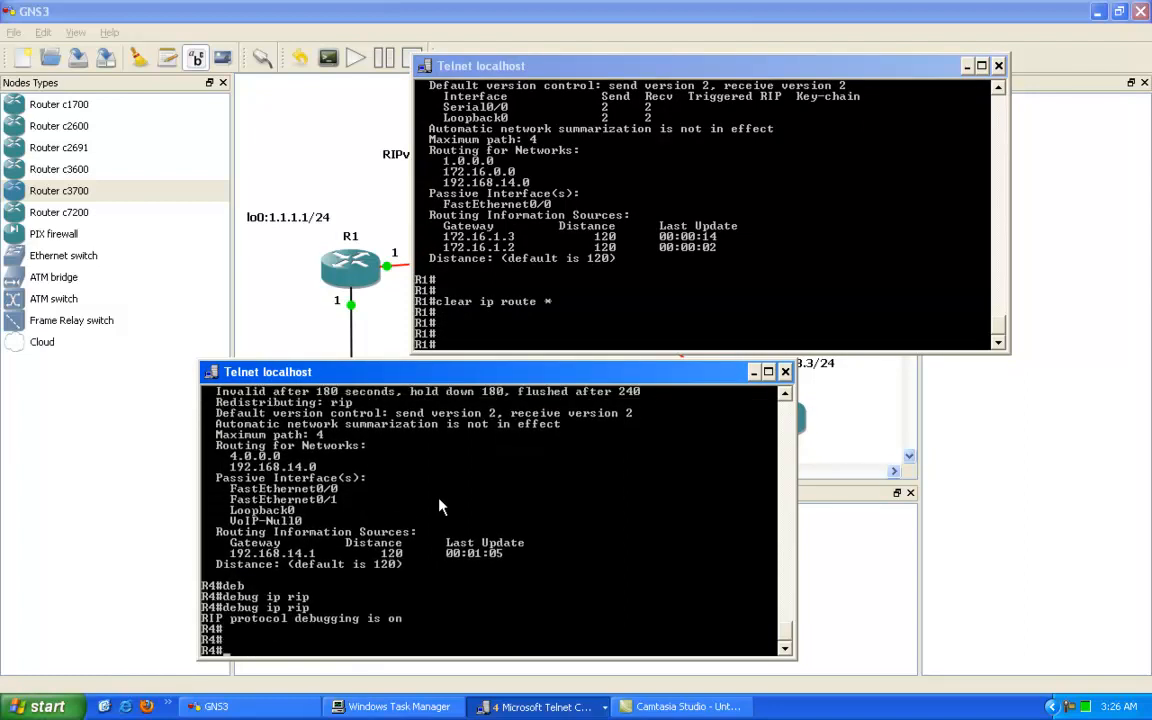
Switch to R1's console and turn on RIP debugging there with debug ip rip.
drag(572, 71, 477, 69)
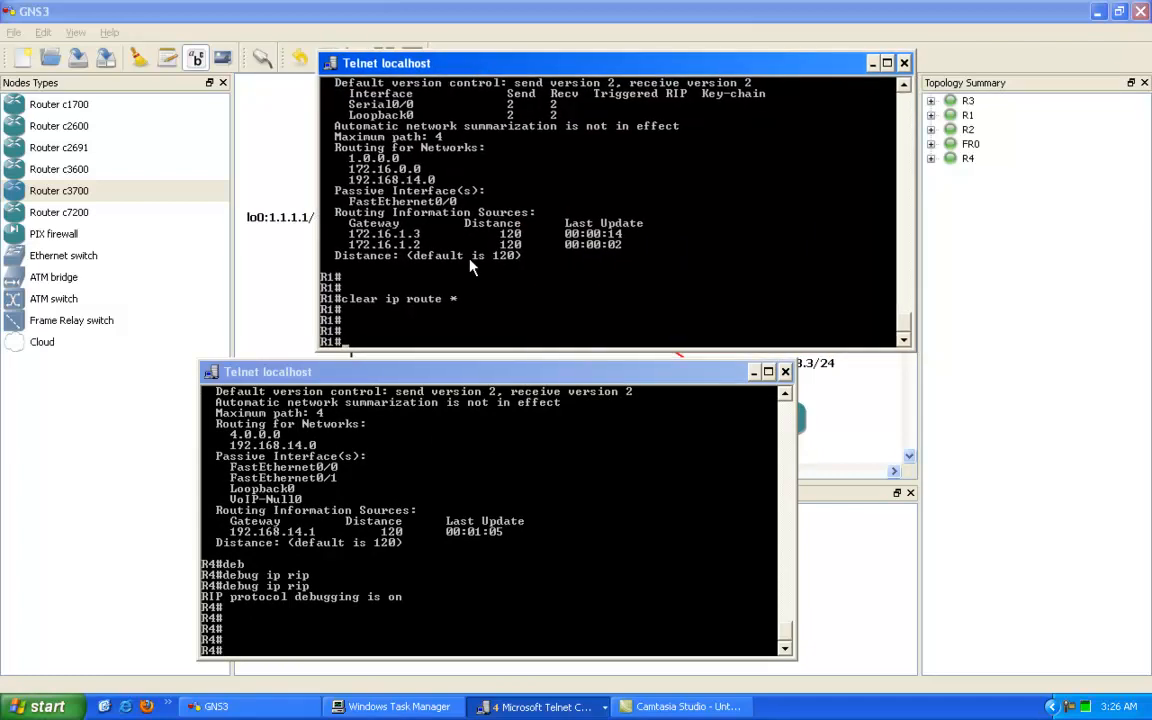
text(s)
key(BackSpace)
text(deb)
key(Tab)
text(ip rip)
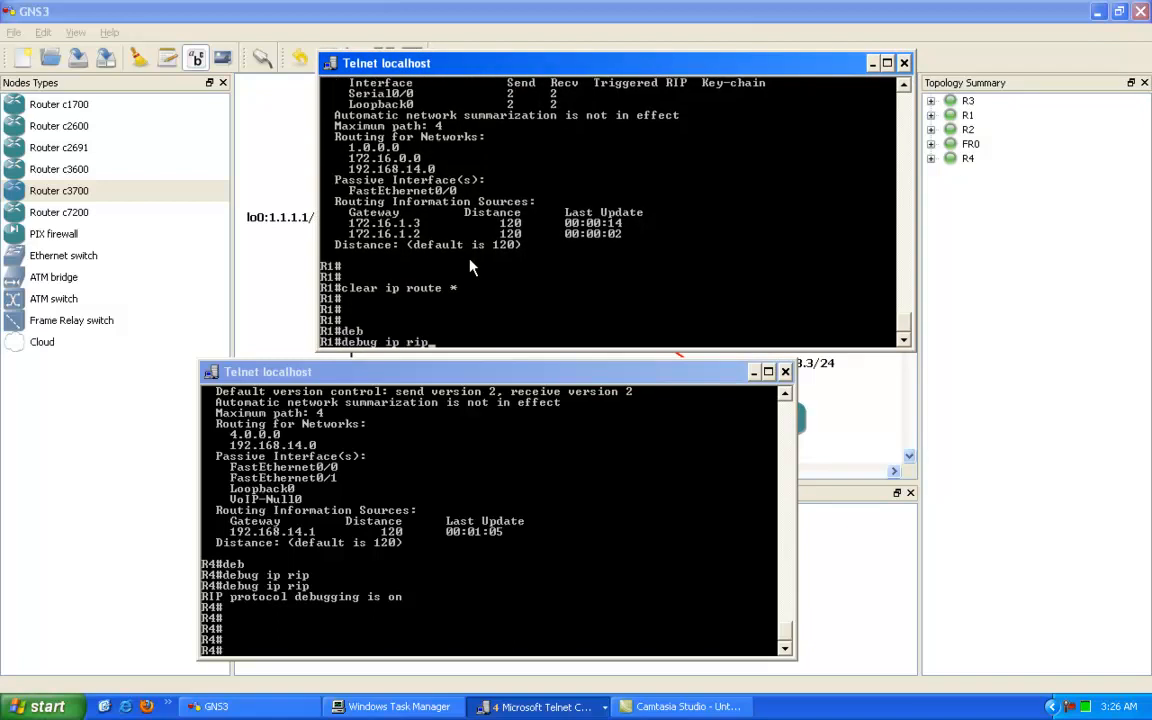
key(Return)
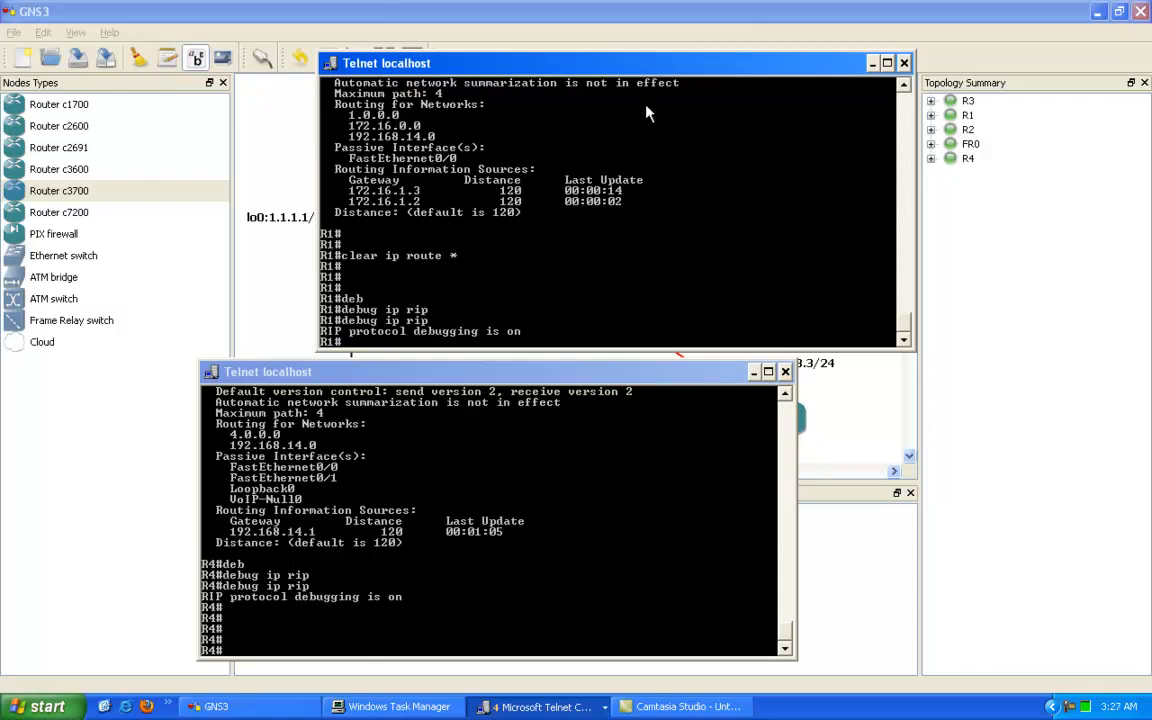
Mark the 224.0.0.9 multicast destination of the Loopback0 update in R1's RIP debug output.
drag(525, 70, 600, 139)
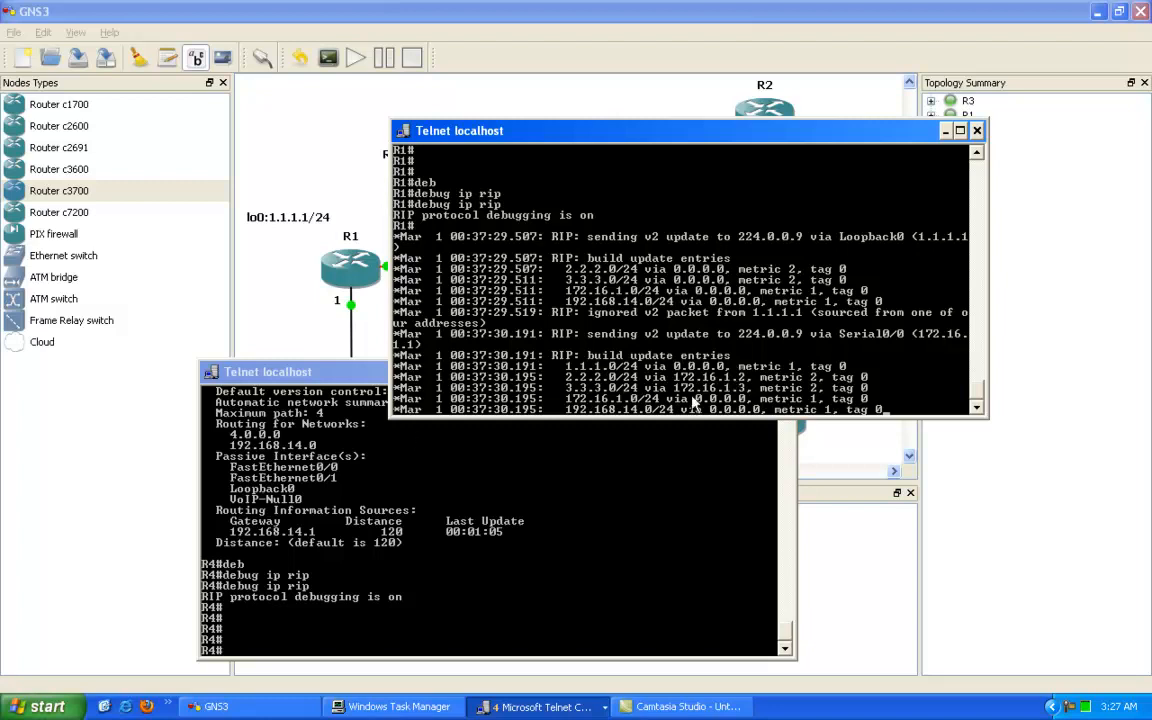
right_click(678, 212)
click(760, 248)
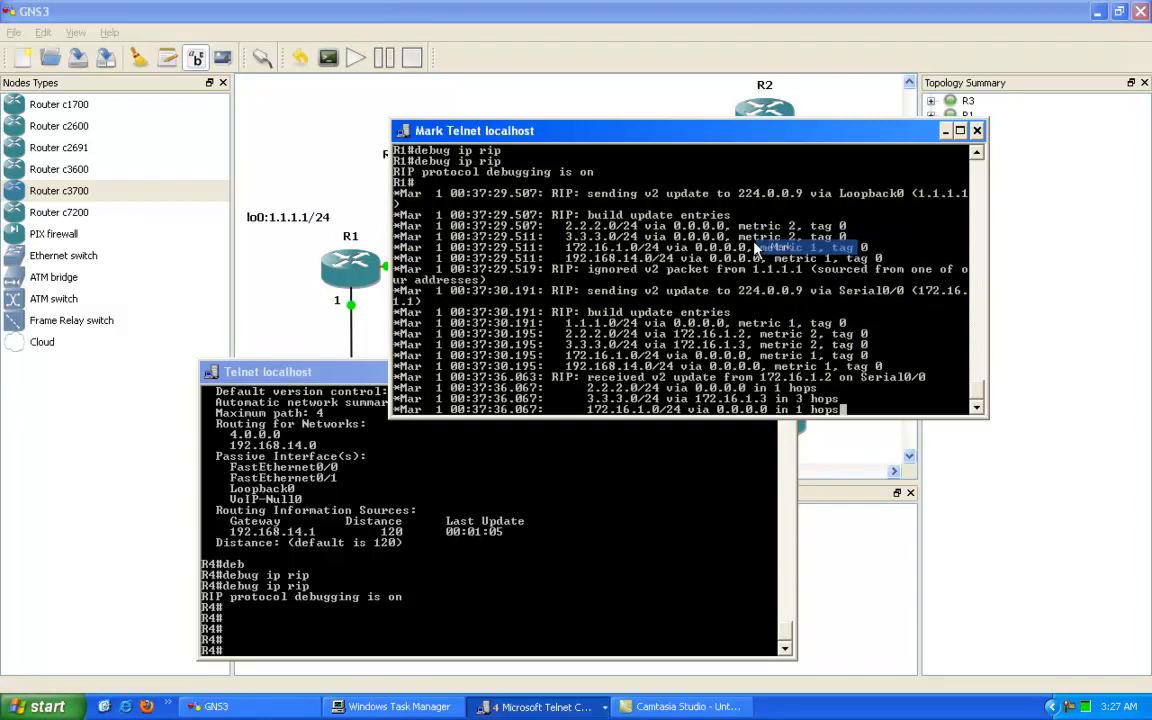
drag(739, 193, 803, 195)
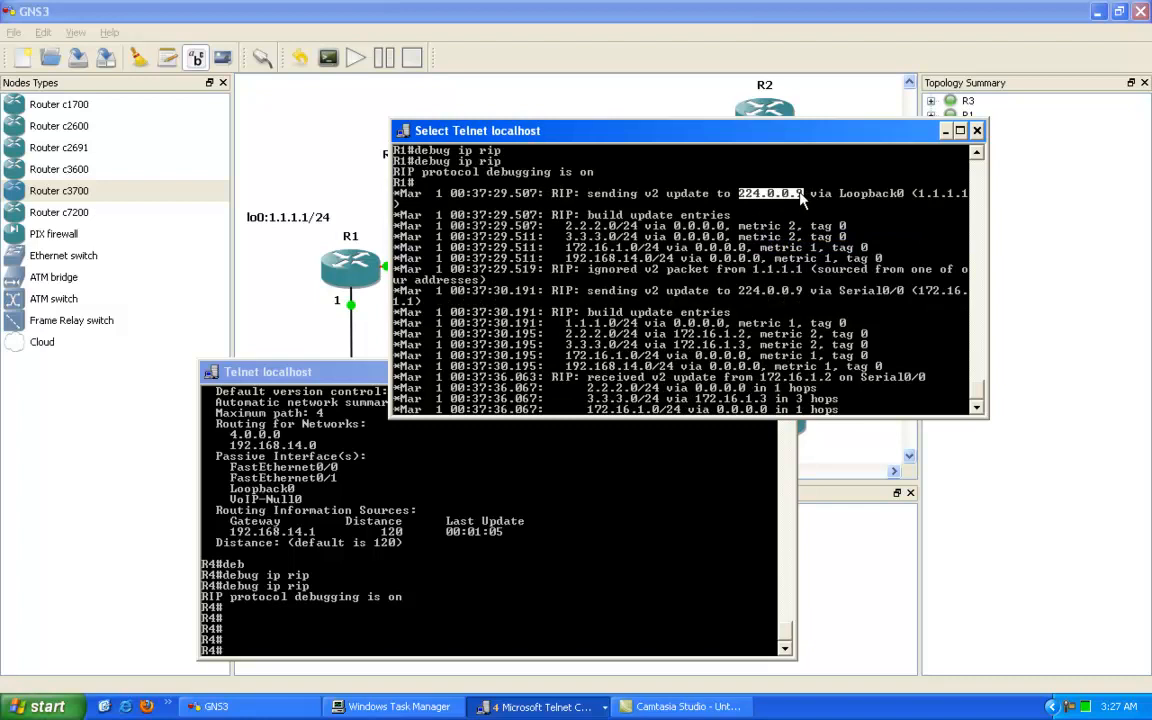
Examine the update entries that R1 sends and receives over Serial0/0 in its RIP debug output.
click(744, 291)
click(684, 291)
drag(472, 193, 686, 333)
click(684, 325)
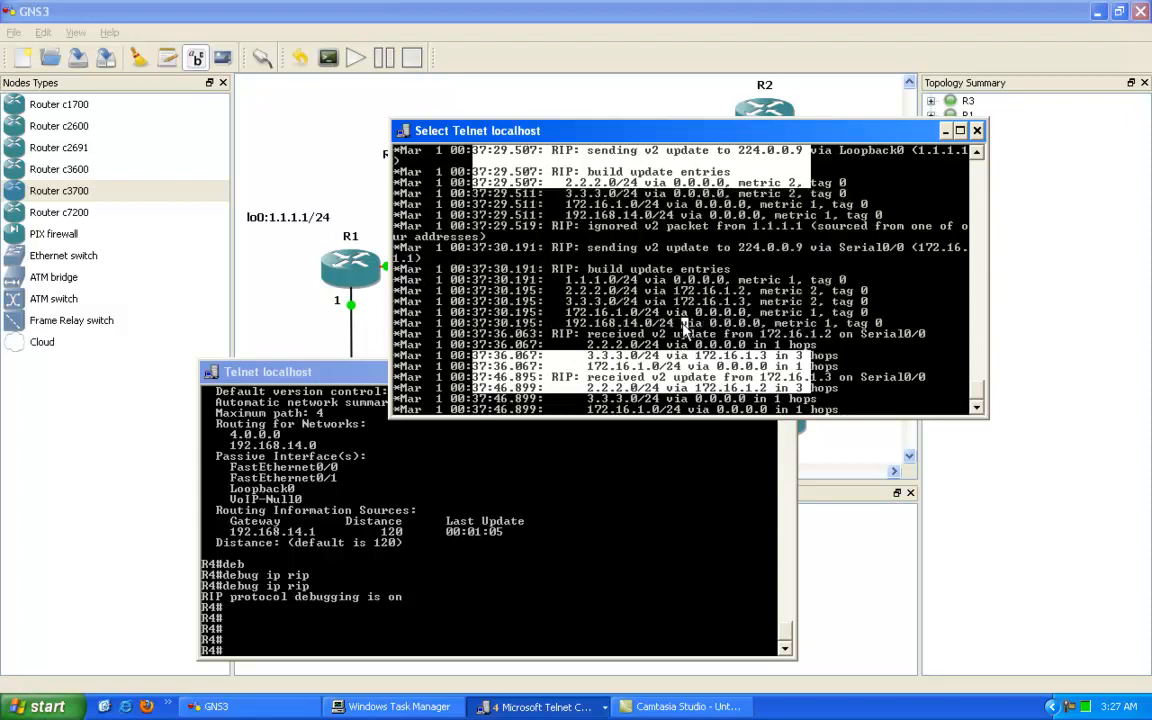
click(713, 324)
click(872, 380)
right_click(557, 300)
click(466, 440)
click(503, 340)
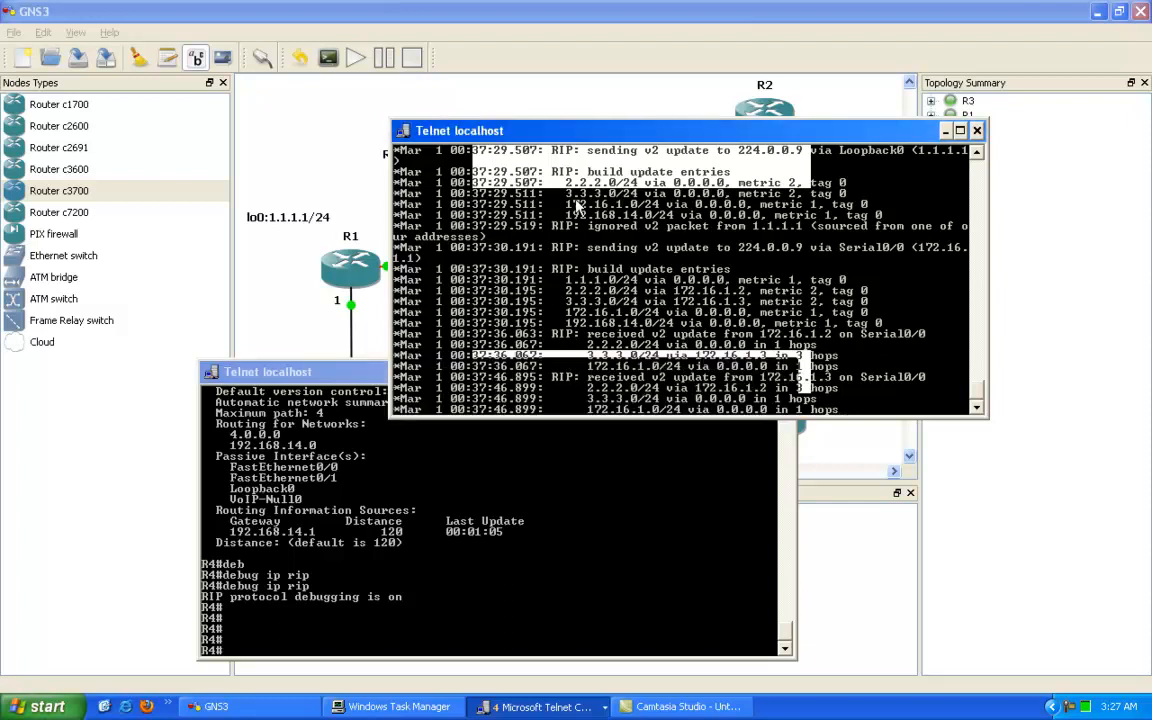
Mark the Loopback0 and Serial0/0 interfaces in the sending v2 update lines of R1's debug output.
drag(585, 135, 423, 130)
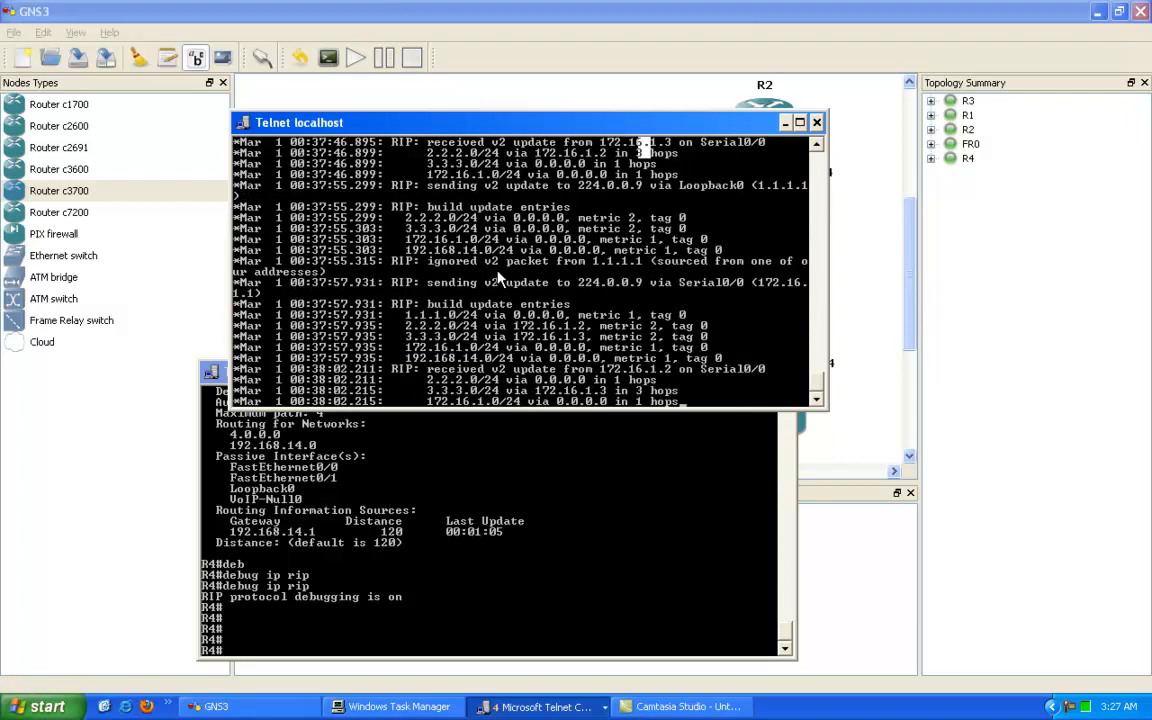
right_click(567, 287)
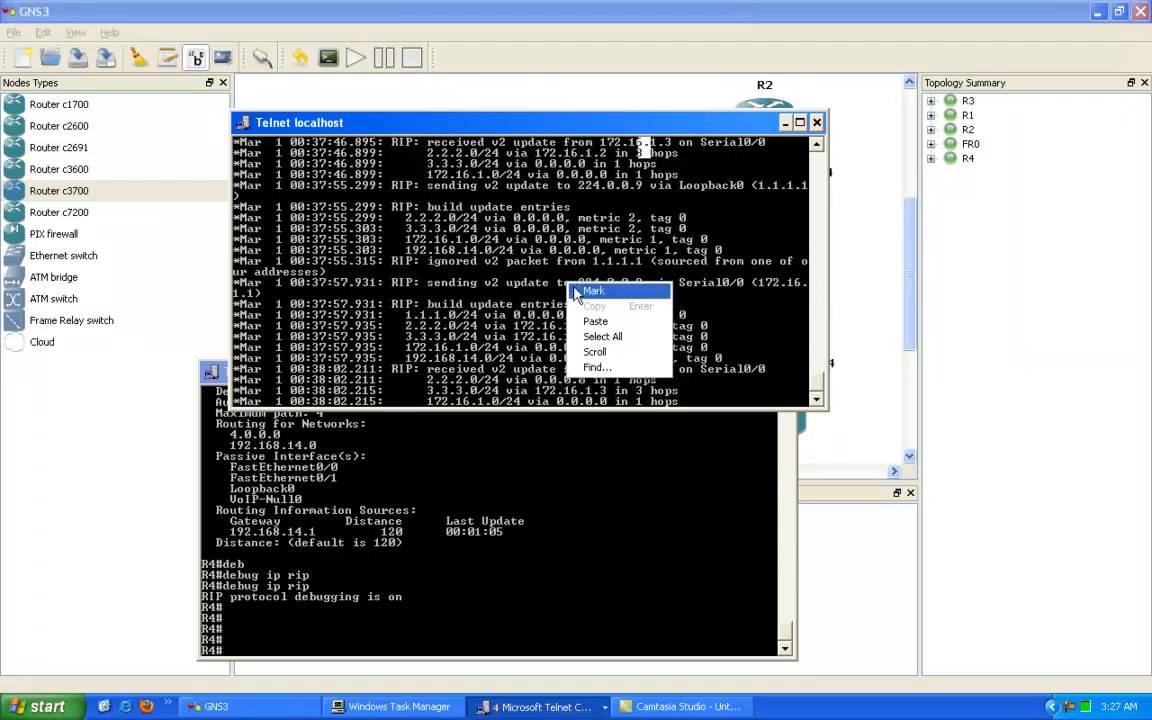
click(590, 292)
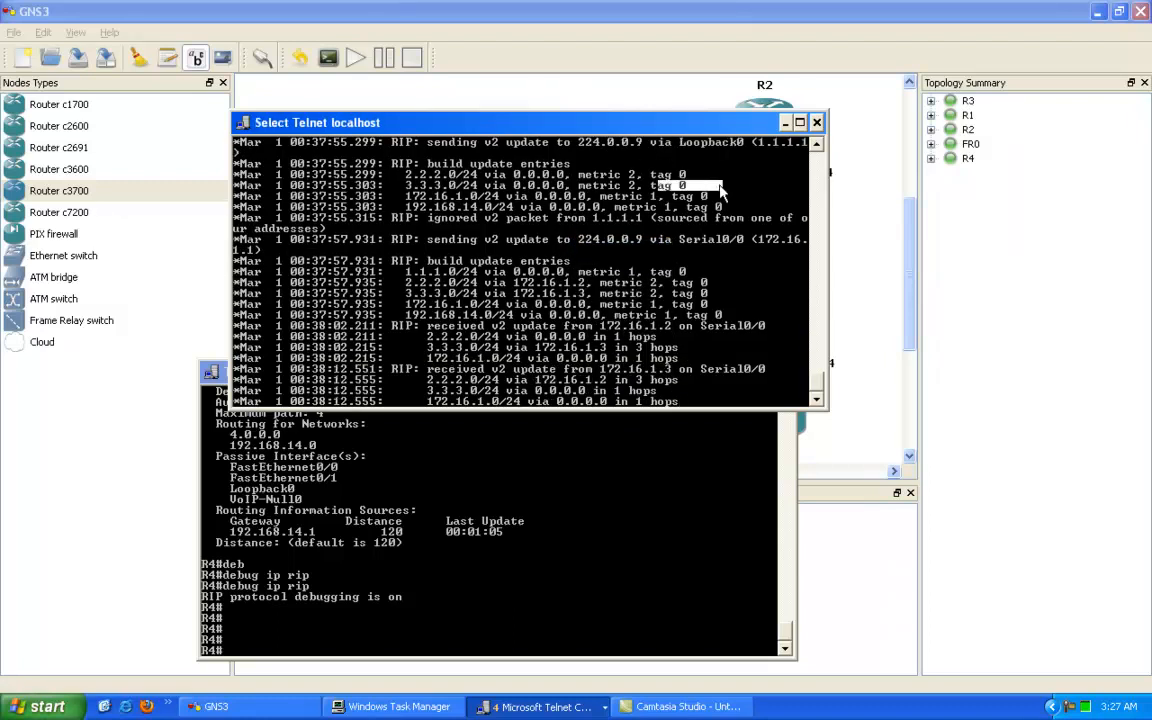
drag(680, 143, 745, 148)
drag(680, 240, 742, 248)
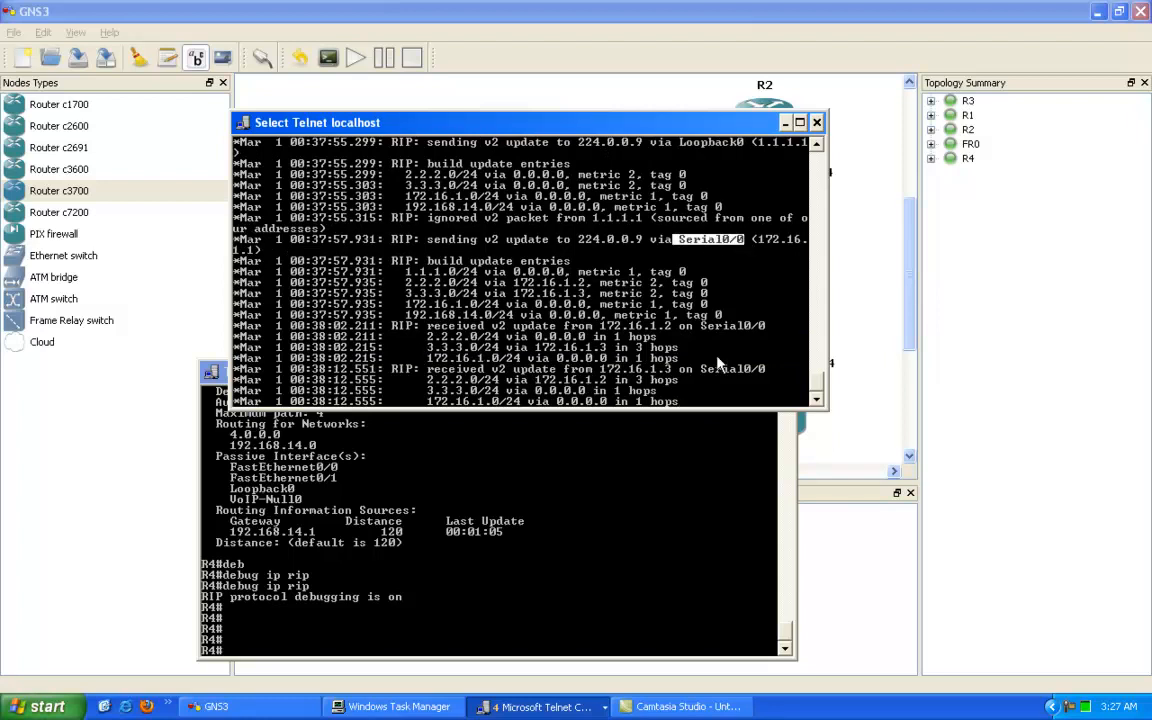
End the text marking in R1's console and move the console clear of R4's.
click(445, 337)
drag(310, 122, 553, 73)
click(592, 239)
right_click(597, 241)
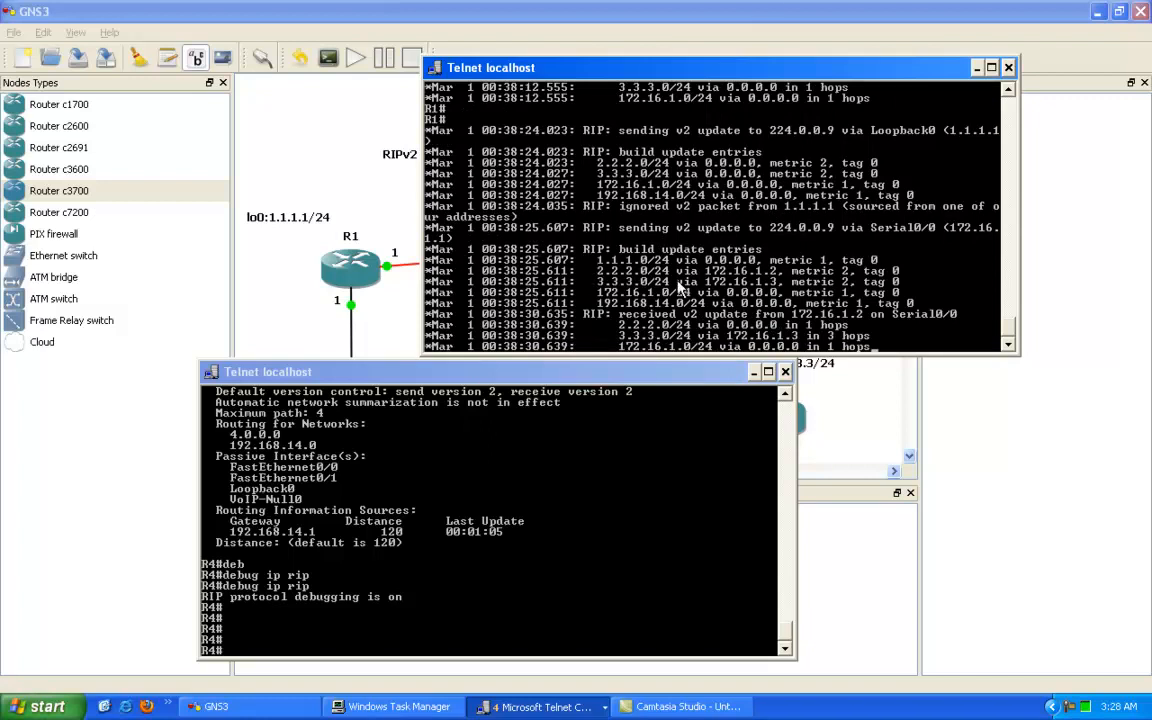
Run show ip route on R4 through to the end of its output.
click(291, 516)
text(show ip route)
key(Return)
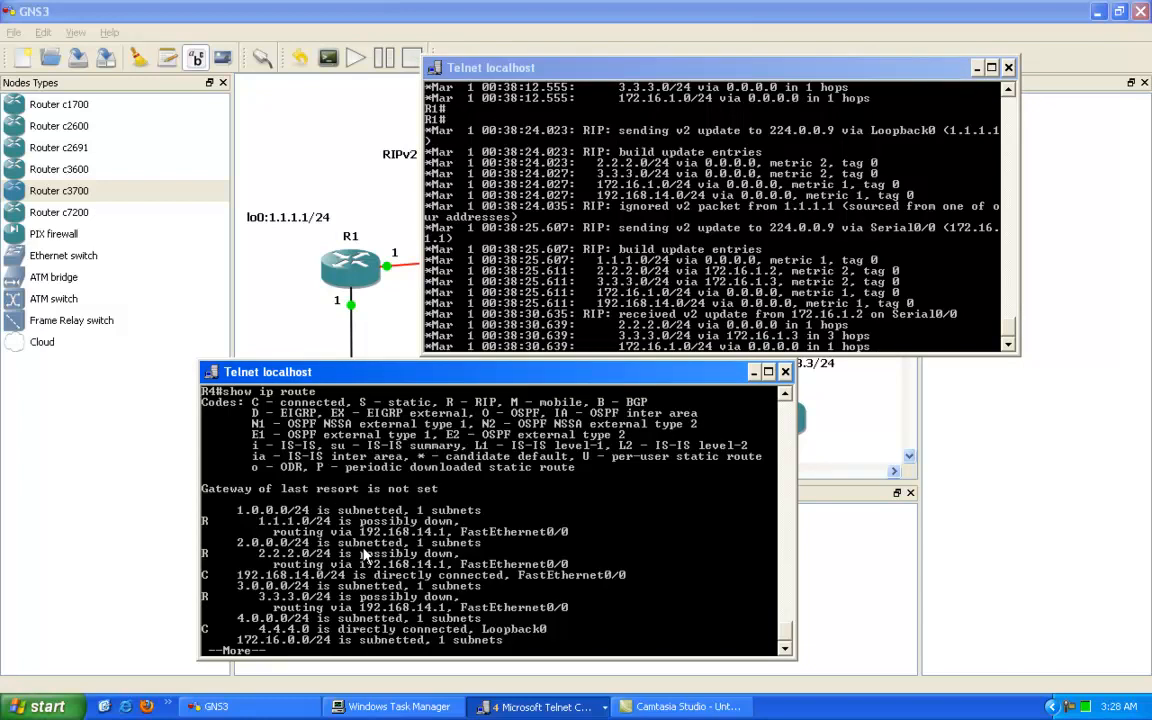
key(space)
Begin a clear ip route command on R4, and mark the possibly down status of the 1.1.1.0/24 and 2.2.2.0/24 routes.
text(clear ip route)
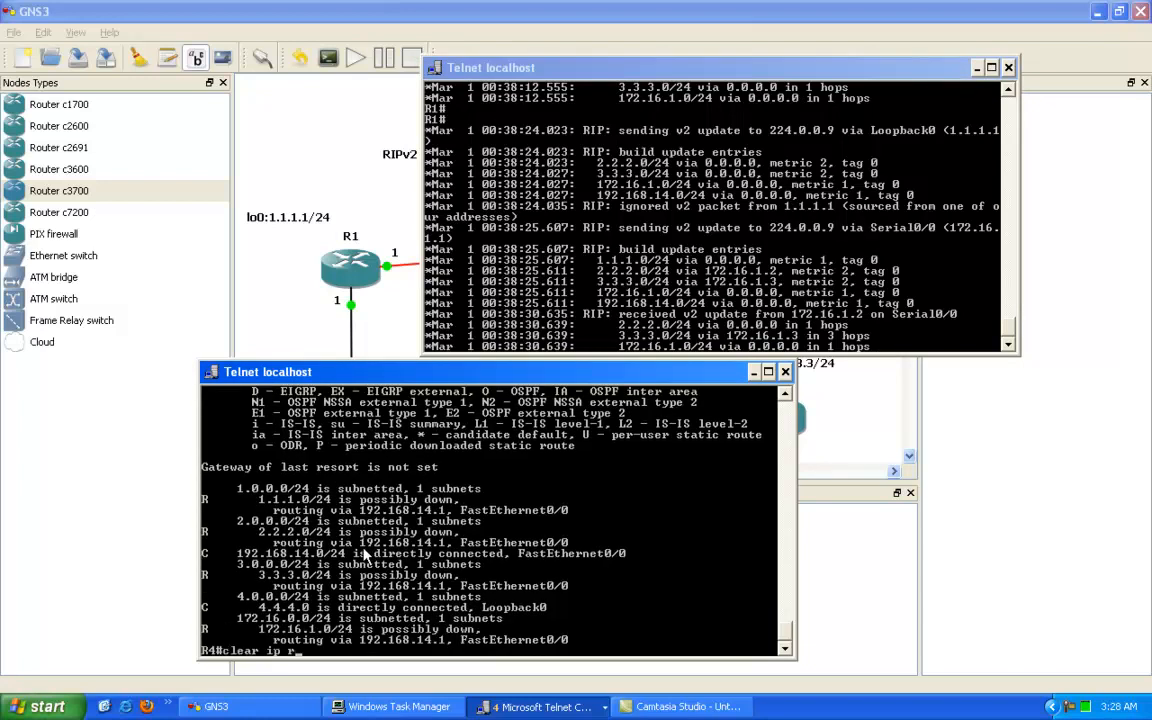
right_click(352, 536)
click(380, 545)
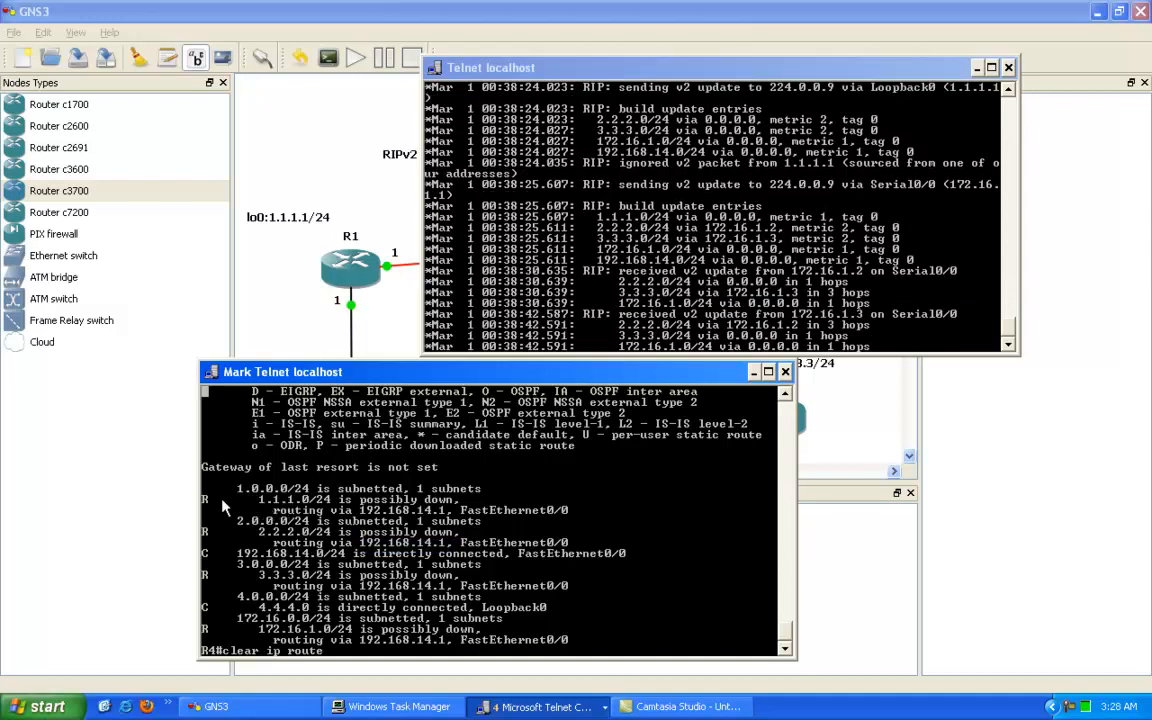
drag(224, 497, 352, 501)
drag(274, 510, 452, 505)
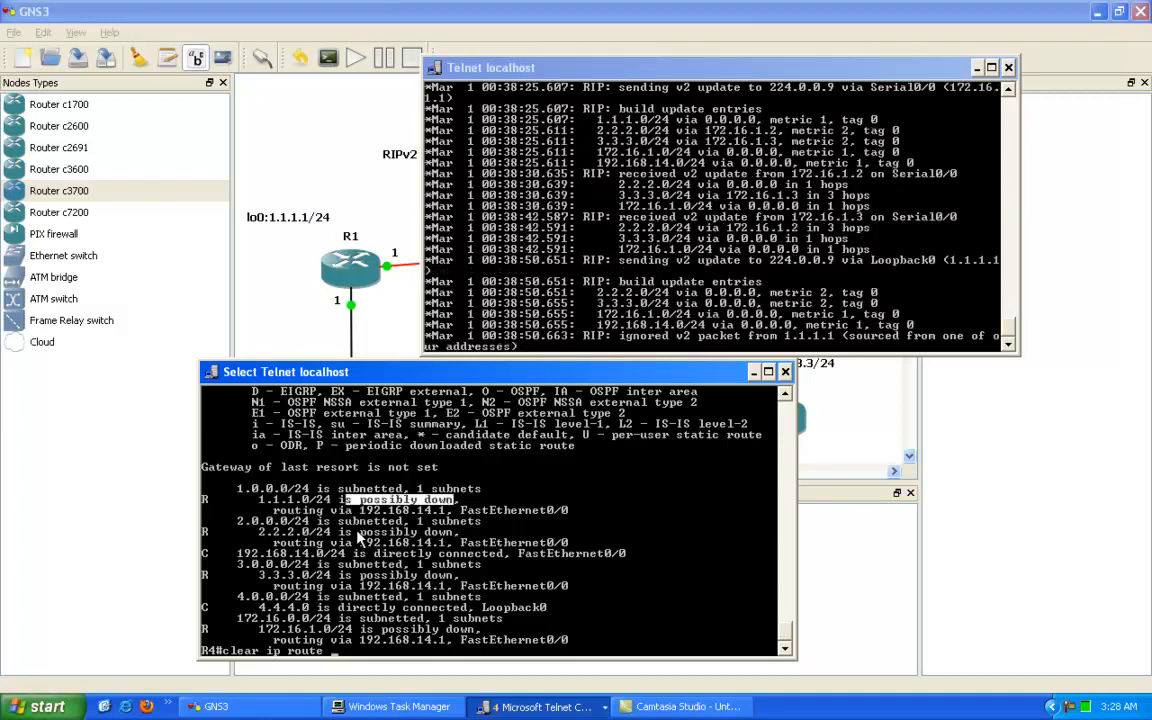
drag(340, 532, 452, 538)
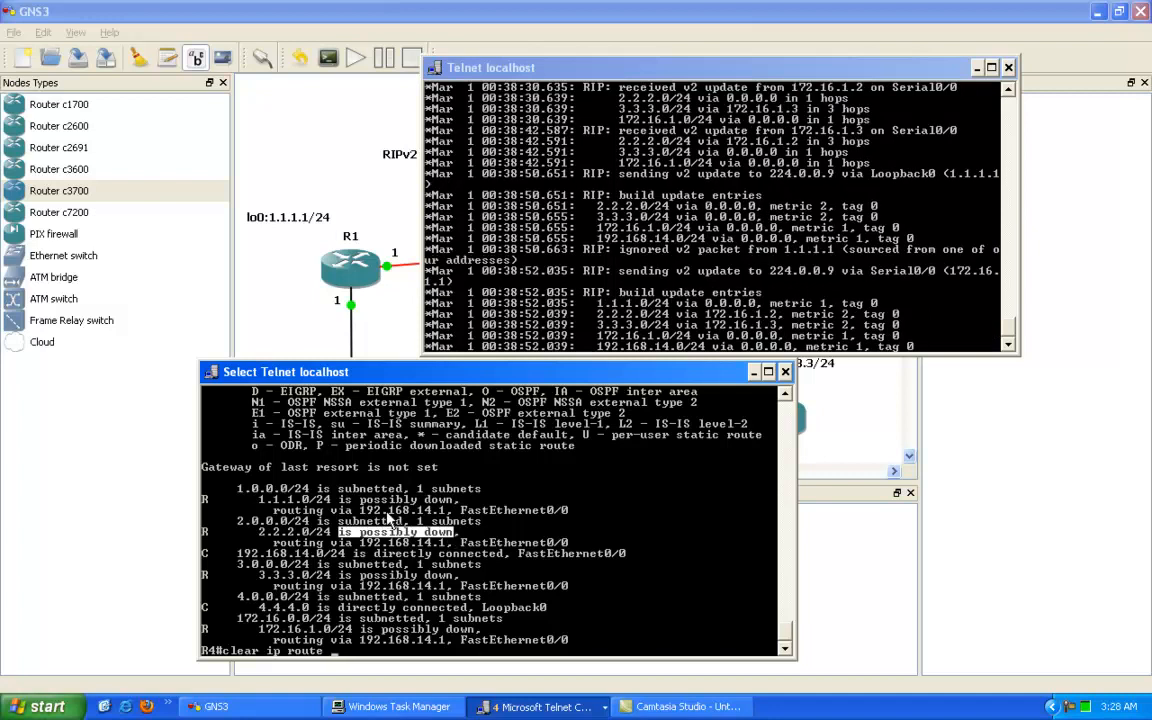
Discard the unexecuted clear command on R4 and run show ip rip database instead.
key(Escape)
key(BackSpace)
key(BackSpace)
key(BackSpace)
key(BackSpace)
key(BackSpace)
key(BackSpace)
key(BackSpace)
key(BackSpace)
key(BackSpace)
key(BackSpace)
key(BackSpace)
key(BackSpace)
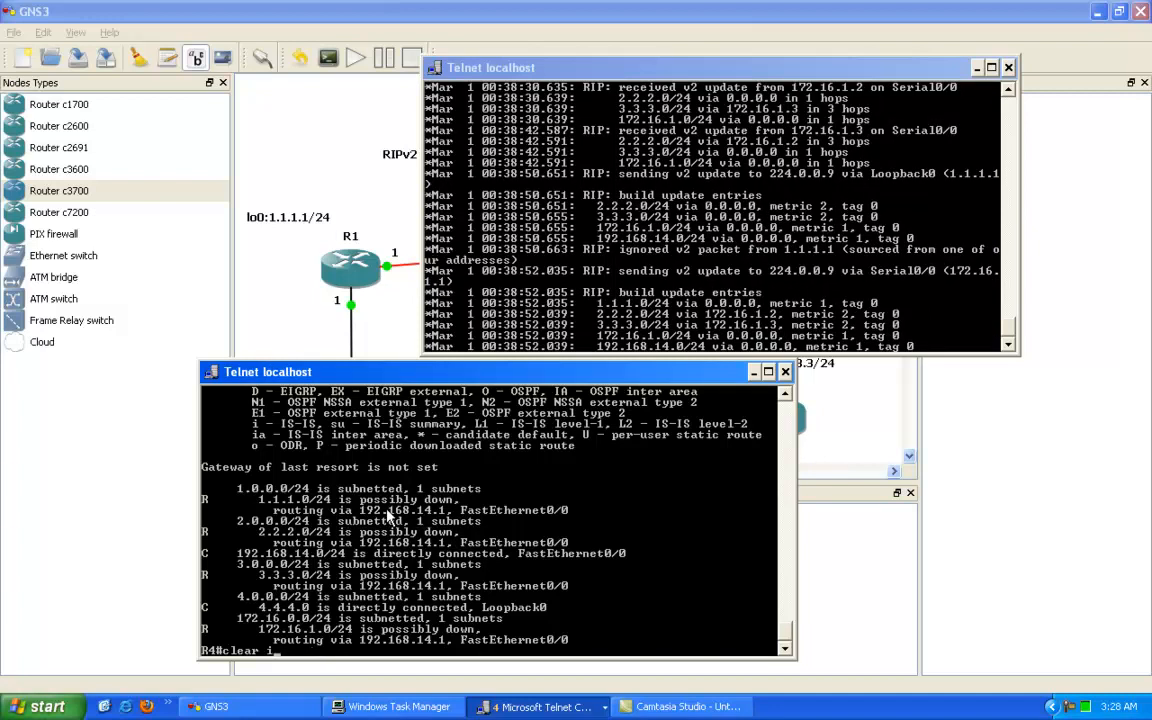
key(BackSpace)
key(BackSpace)
text(show ip rip)
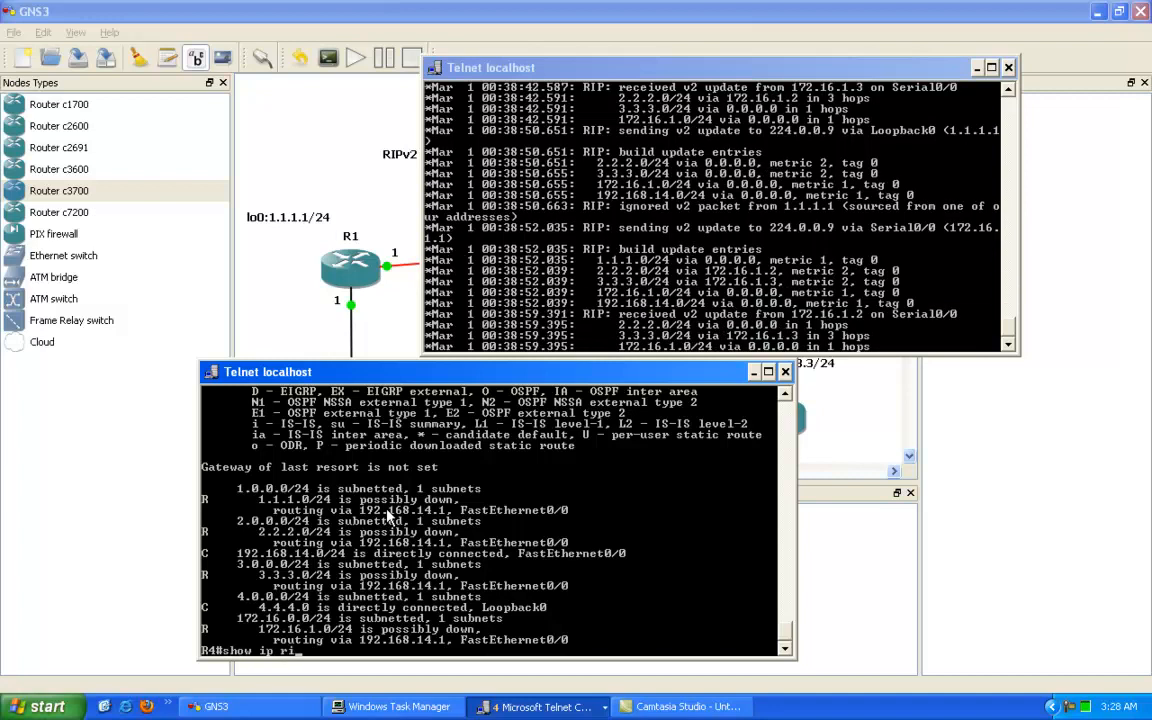
key(Tab)
text(da)
key(Tab)
key(Return)
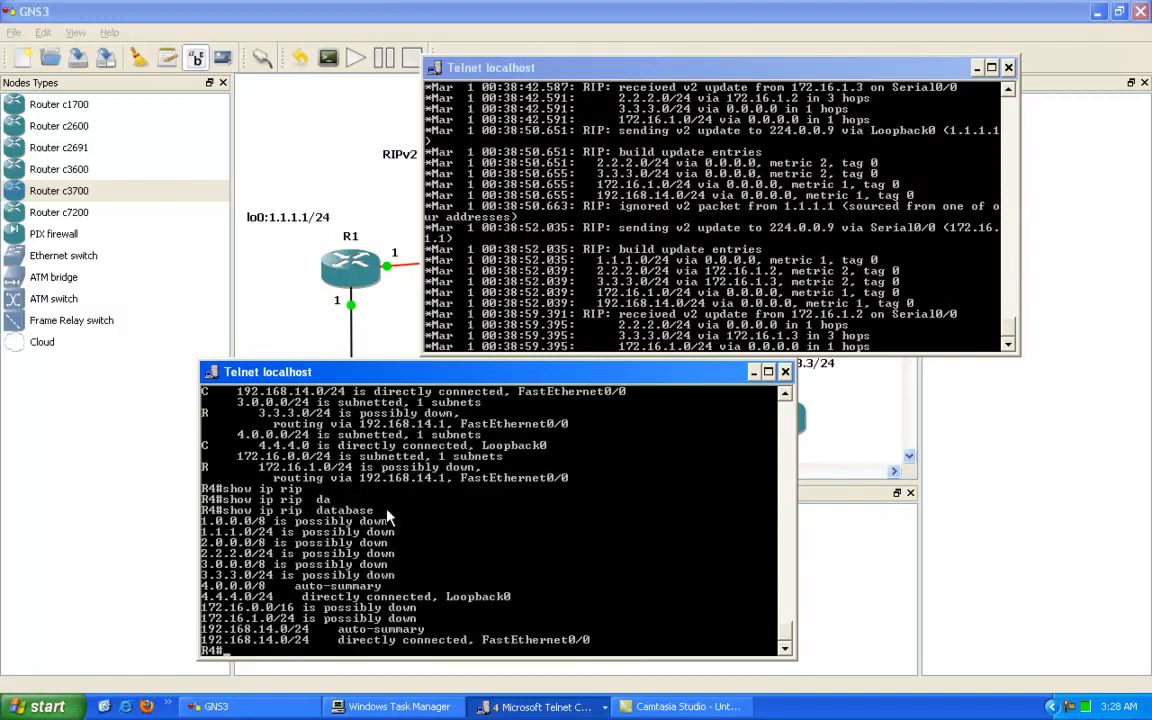
Mark the 1.0.0.0/8 through 3.3.3.0/24 and the 172.16 entries in R4's RIP database listing.
right_click(334, 490)
click(352, 497)
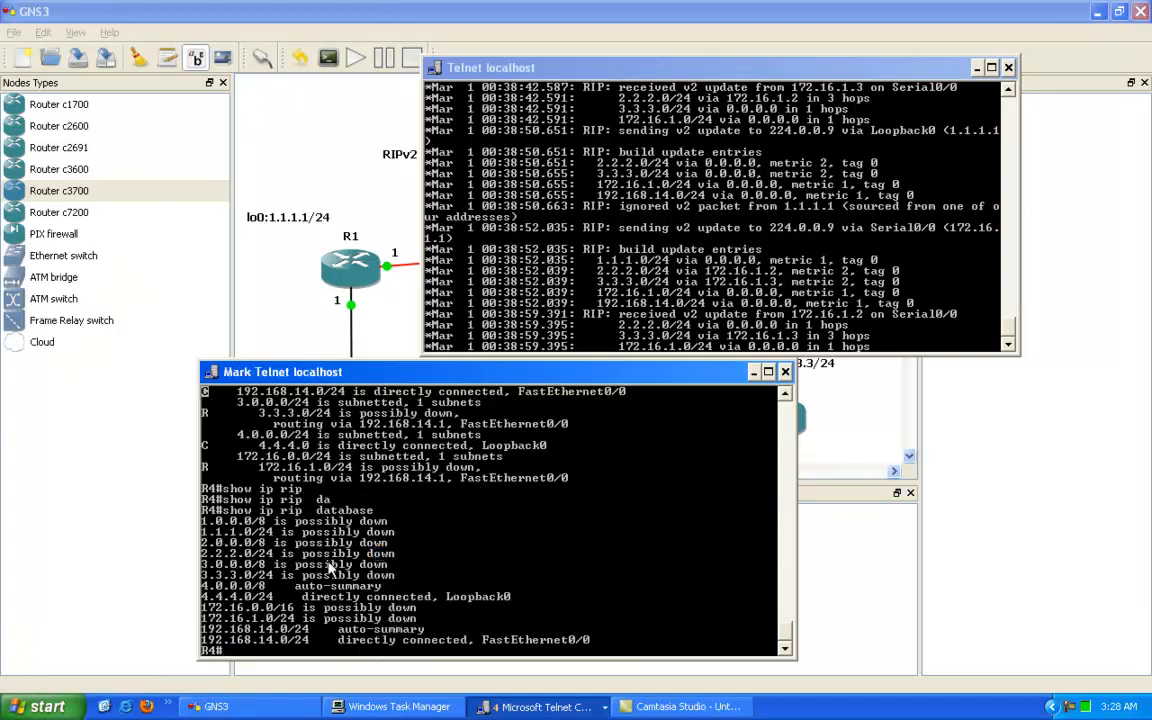
drag(400, 578, 210, 527)
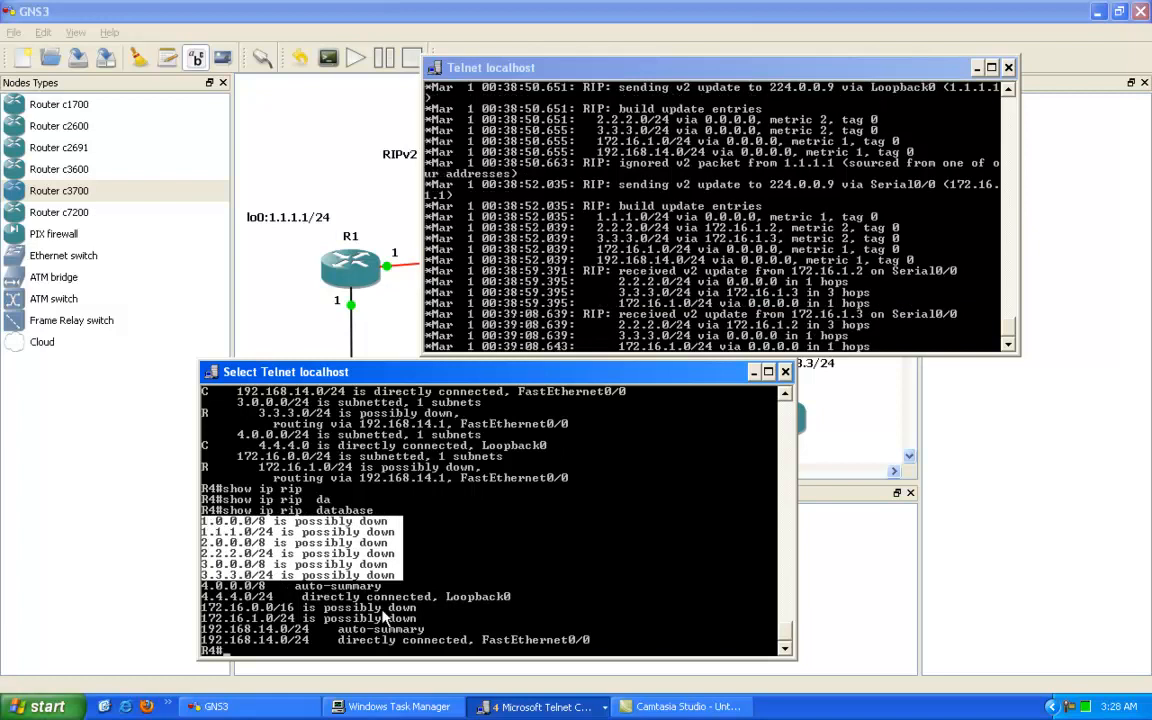
drag(428, 623, 202, 604)
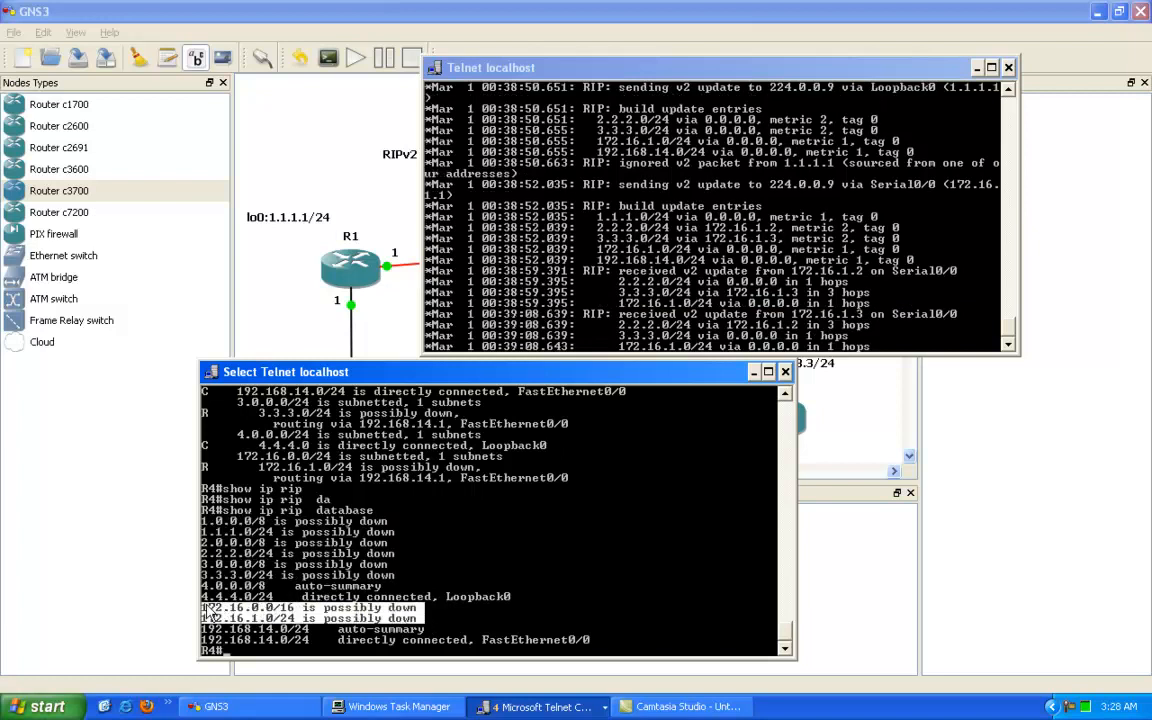
click(268, 588)
drag(421, 622, 203, 607)
click(276, 568)
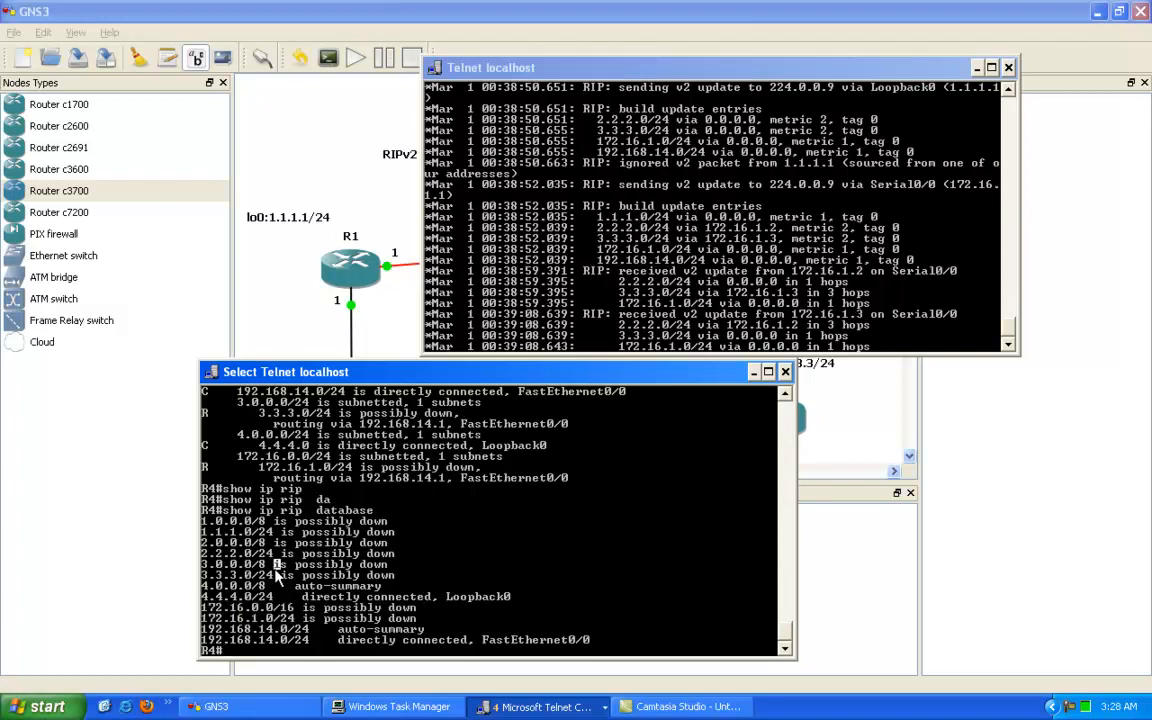
Run show ip protocols on R4 and mark the Last Update time of the 192.168.14.1 gateway.
key(Escape)
text(sh ip pro)
key(Tab)
key(Return)
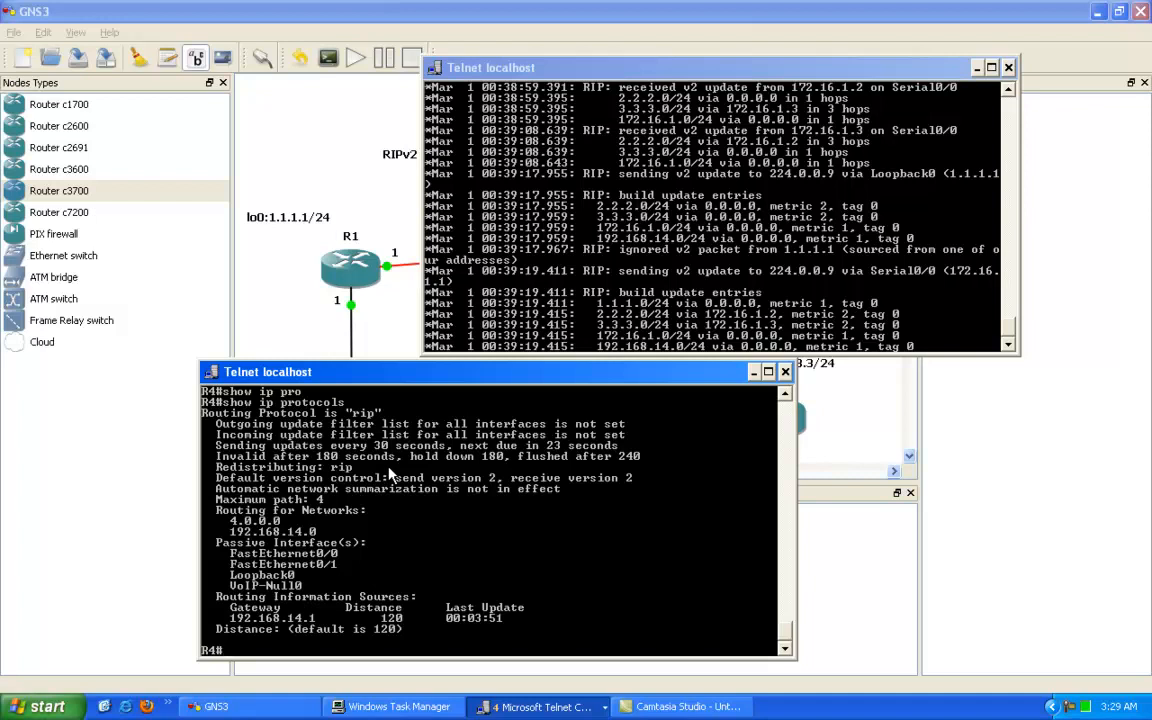
right_click(411, 547)
click(435, 556)
drag(459, 617, 487, 622)
Rerun show ip protocols on R4 and mark the whole 192.168.14.1 row under Routing Information Sources.
key(Return)
key(Up)
key(Return)
right_click(276, 636)
click(300, 622)
drag(216, 618, 503, 621)
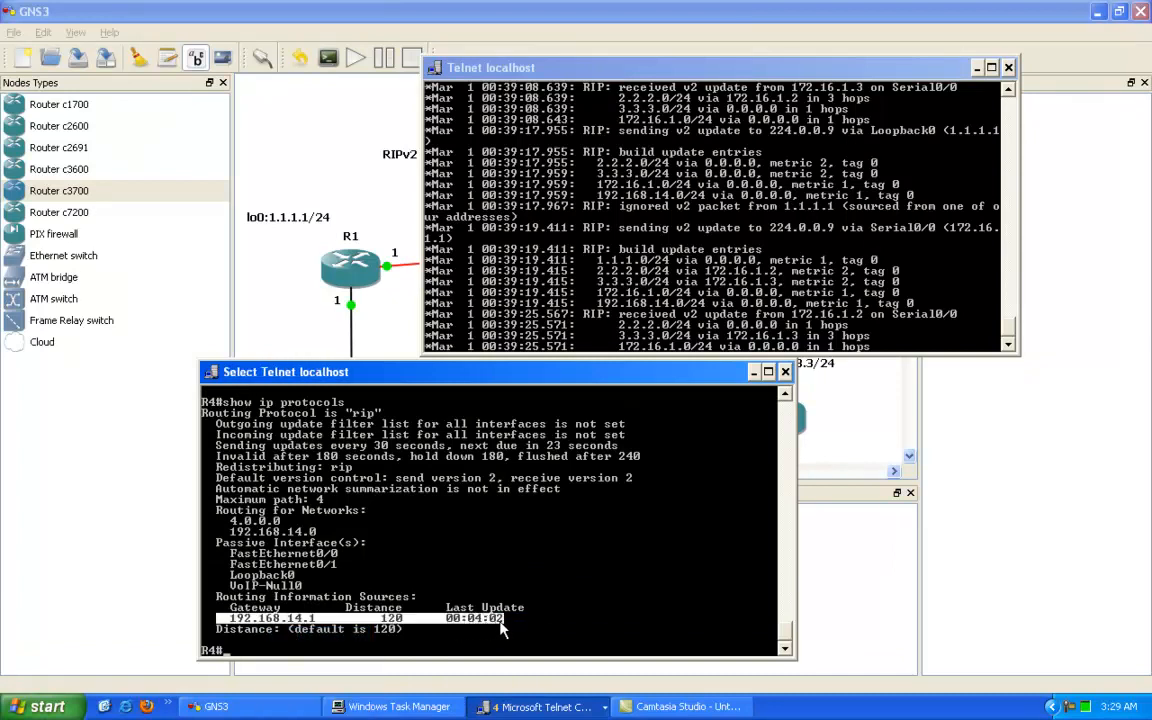
Mark the flushed after 240 timer in R4's show ip protocols output.
click(391, 553)
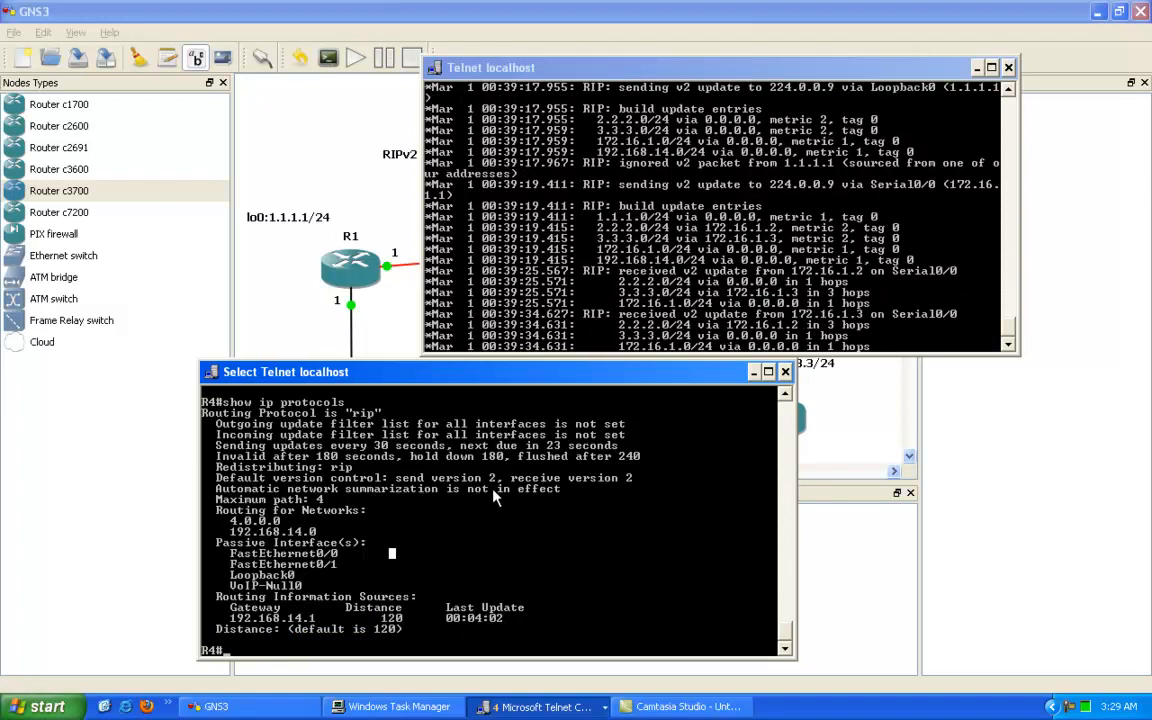
drag(647, 457, 547, 457)
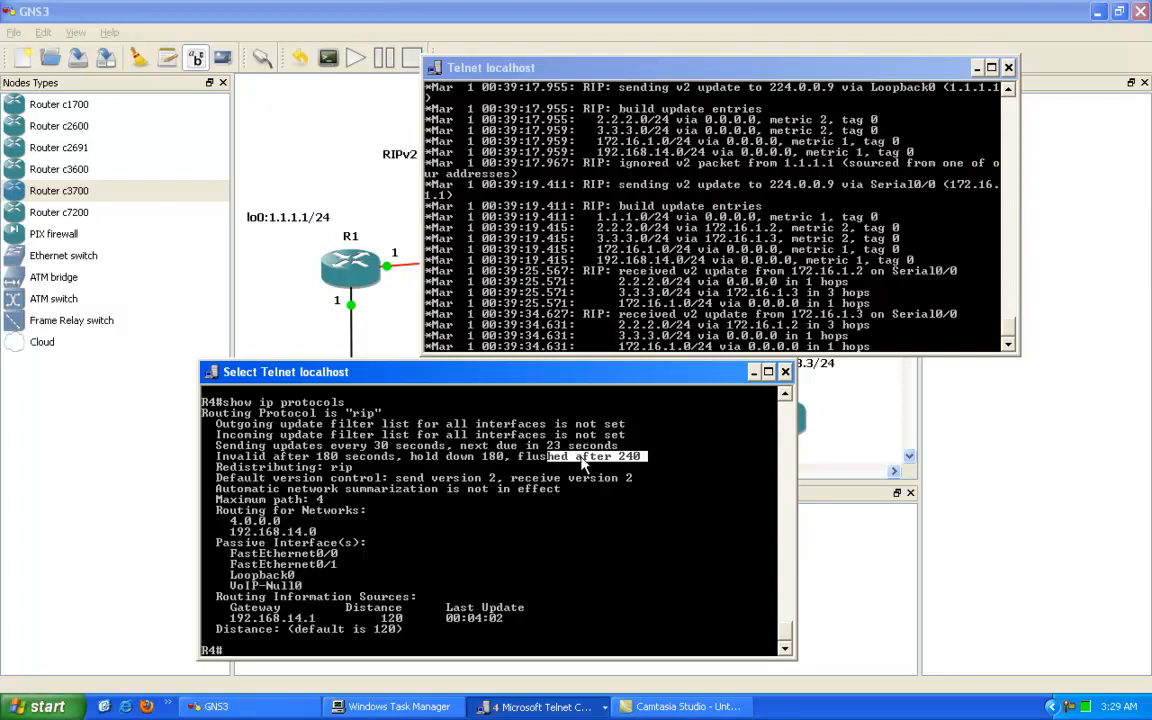
click(321, 457)
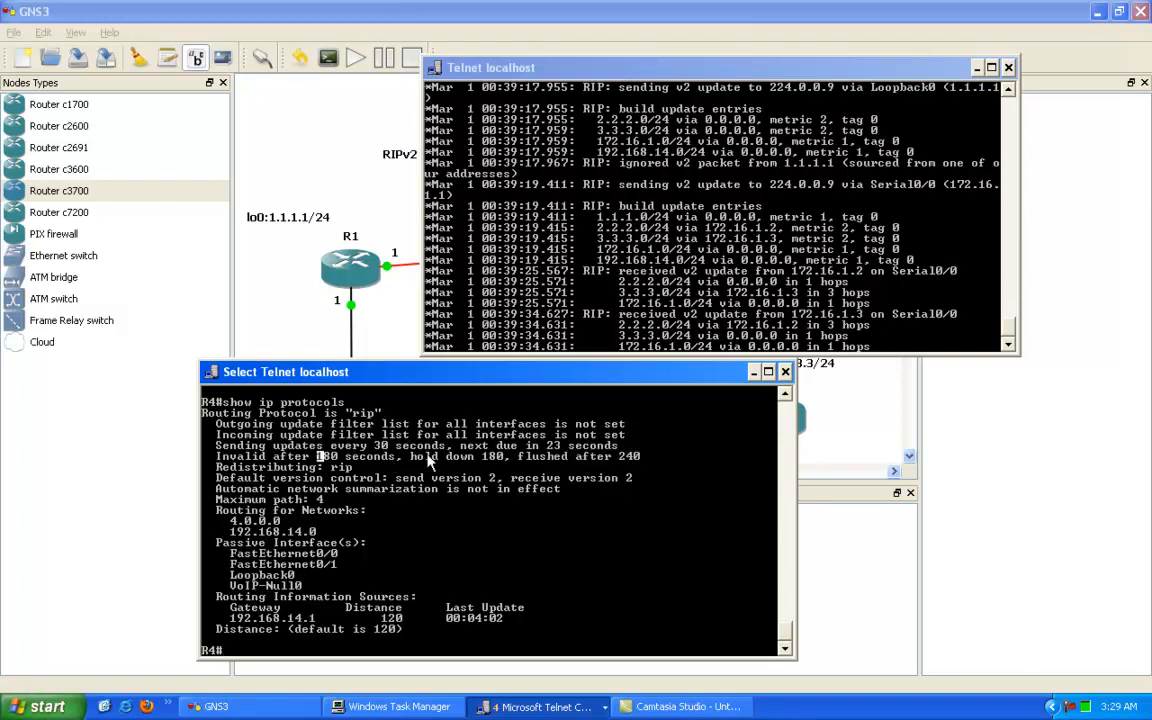
drag(547, 457, 617, 457)
click(609, 447)
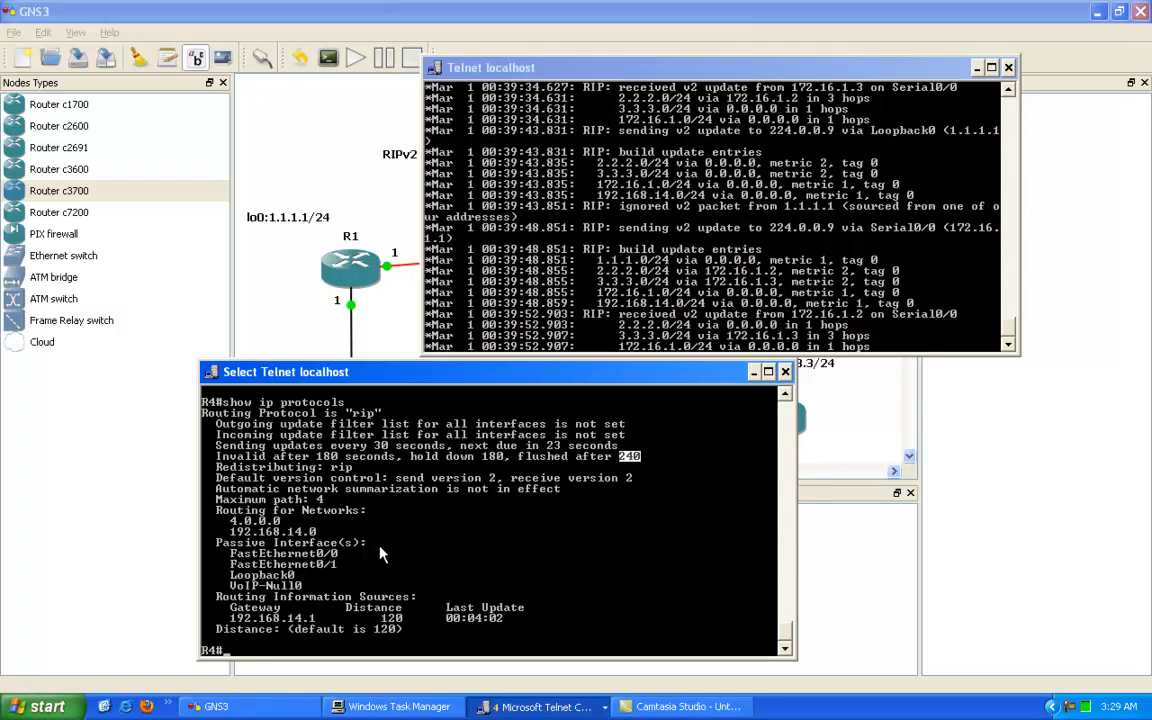
Run show ip route again on R4 to check whether the RIP routes have been flushed.
key(Up)
key(Up)
key(Up)
key(Return)
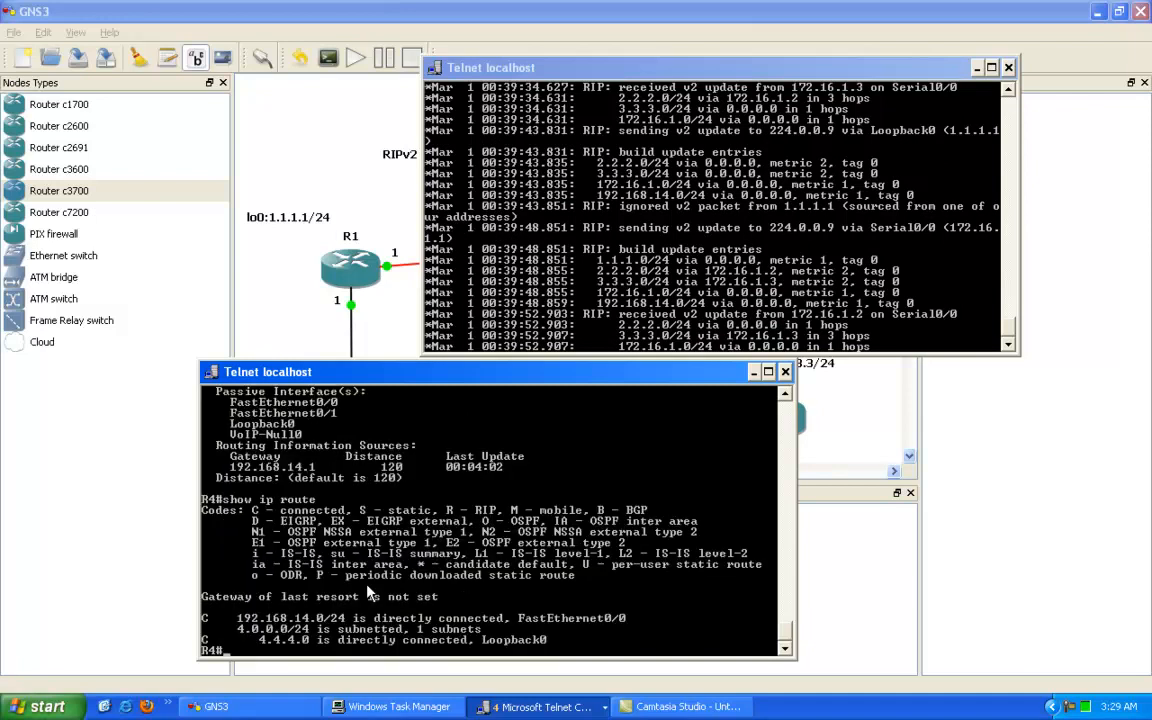
Mark the Last Update time of gateway 192.168.14.1 and the flushed after 240 timer in R4's show ip protocols output.
right_click(244, 542)
click(272, 553)
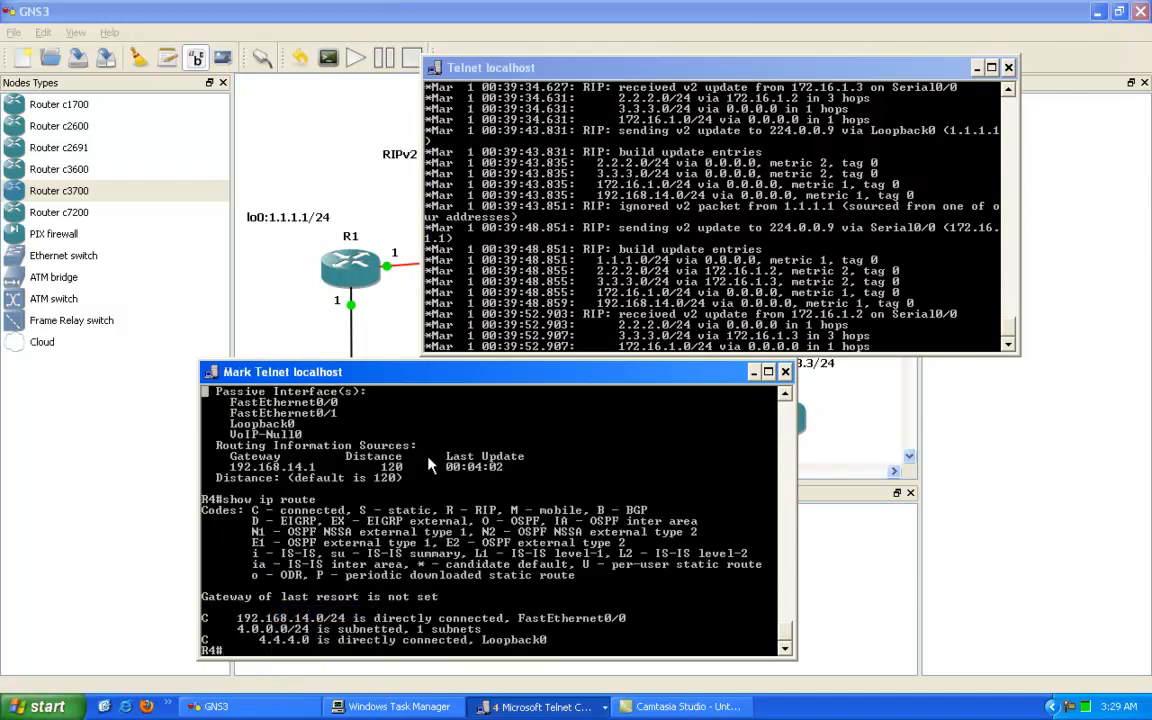
drag(427, 463, 524, 470)
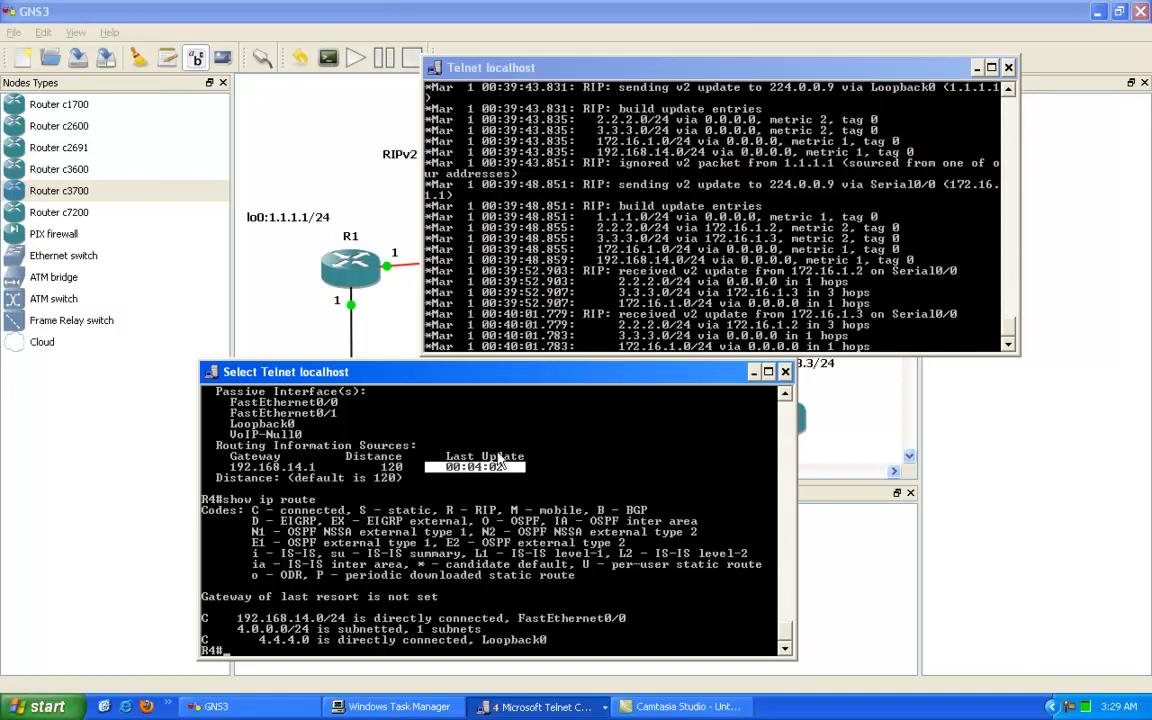
scroll(490, 450, up, 4)
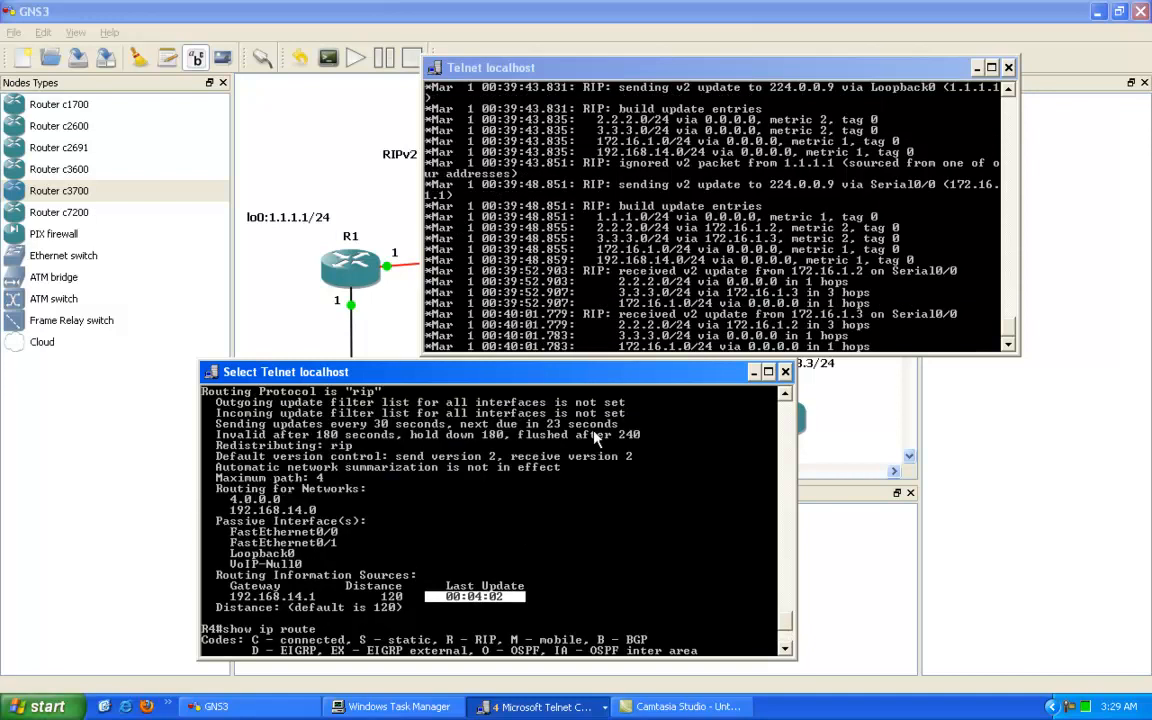
drag(519, 435, 647, 436)
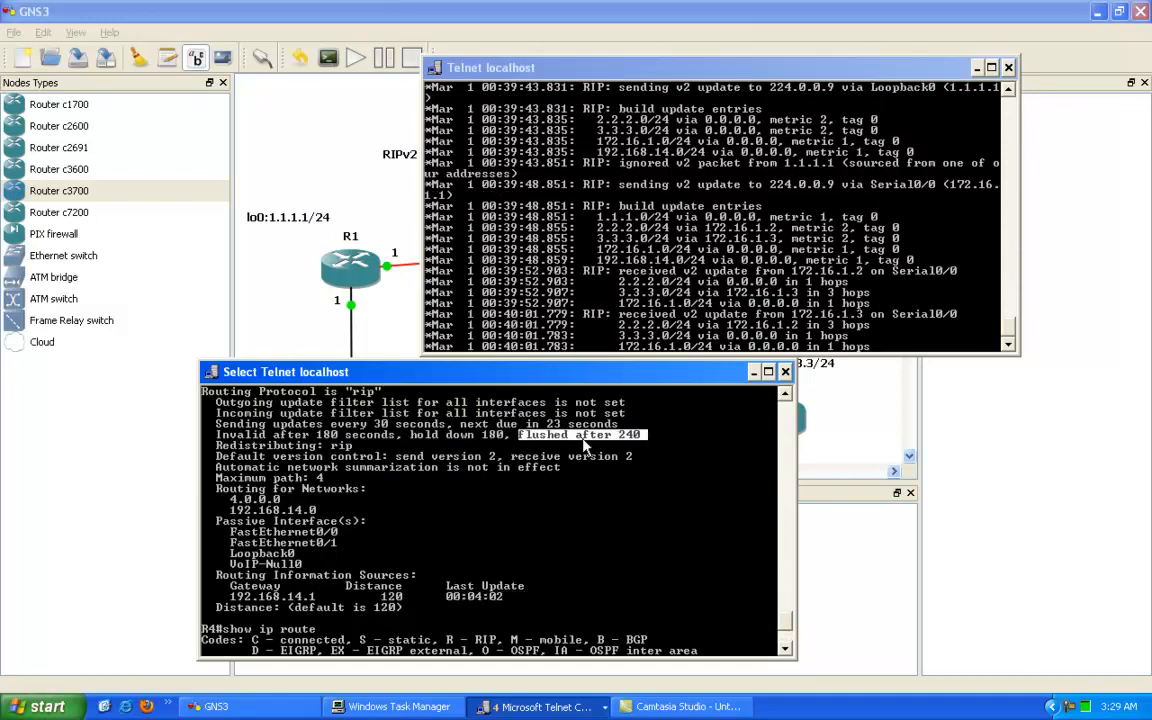
Mark the possibly down networks in R4's earlier show ip rip database output.
scroll(402, 468, down, 4)
scroll(323, 488, up, 6)
scroll(455, 492, up, 5)
right_click(336, 464)
right_click(305, 468)
click(322, 477)
drag(203, 442, 518, 545)
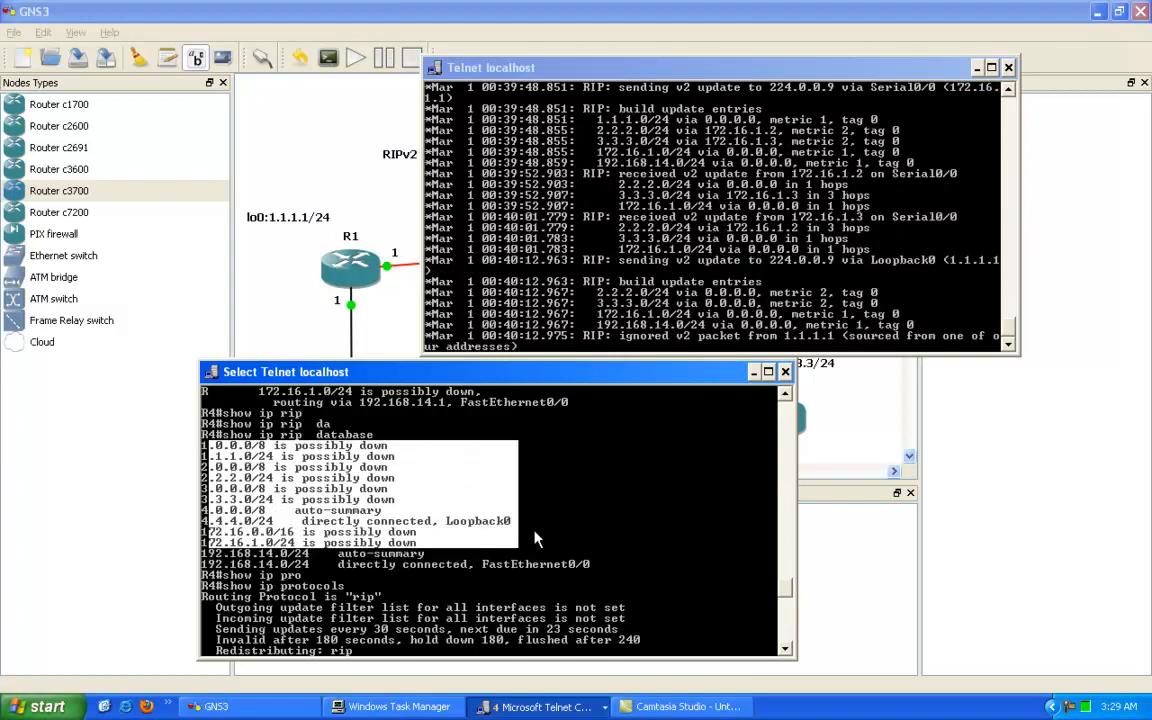
key(Return)
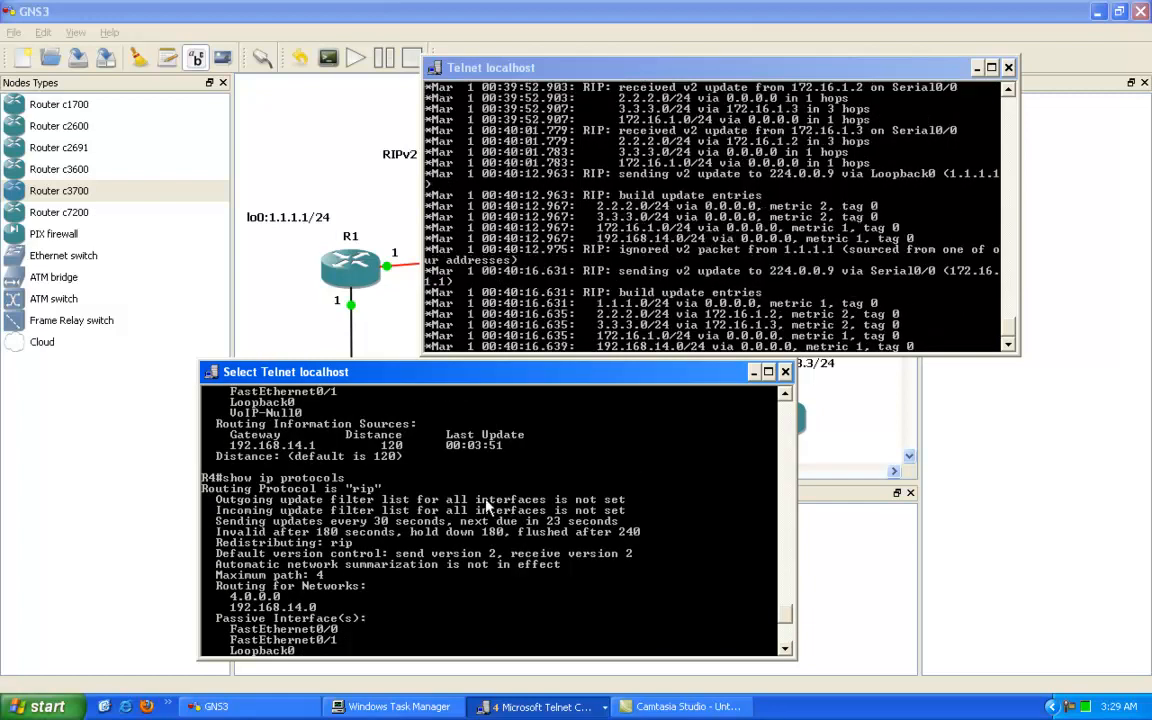
Mark the directly connected routes in R4's latest show ip route output.
key(Escape)
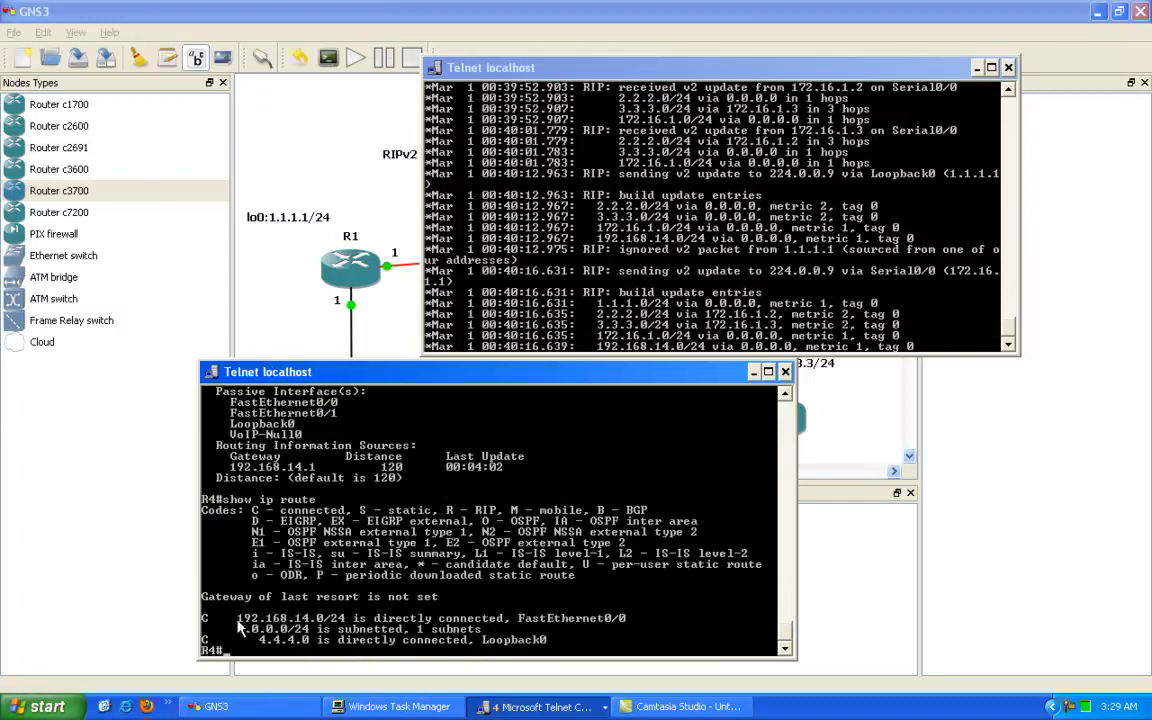
right_click(268, 622)
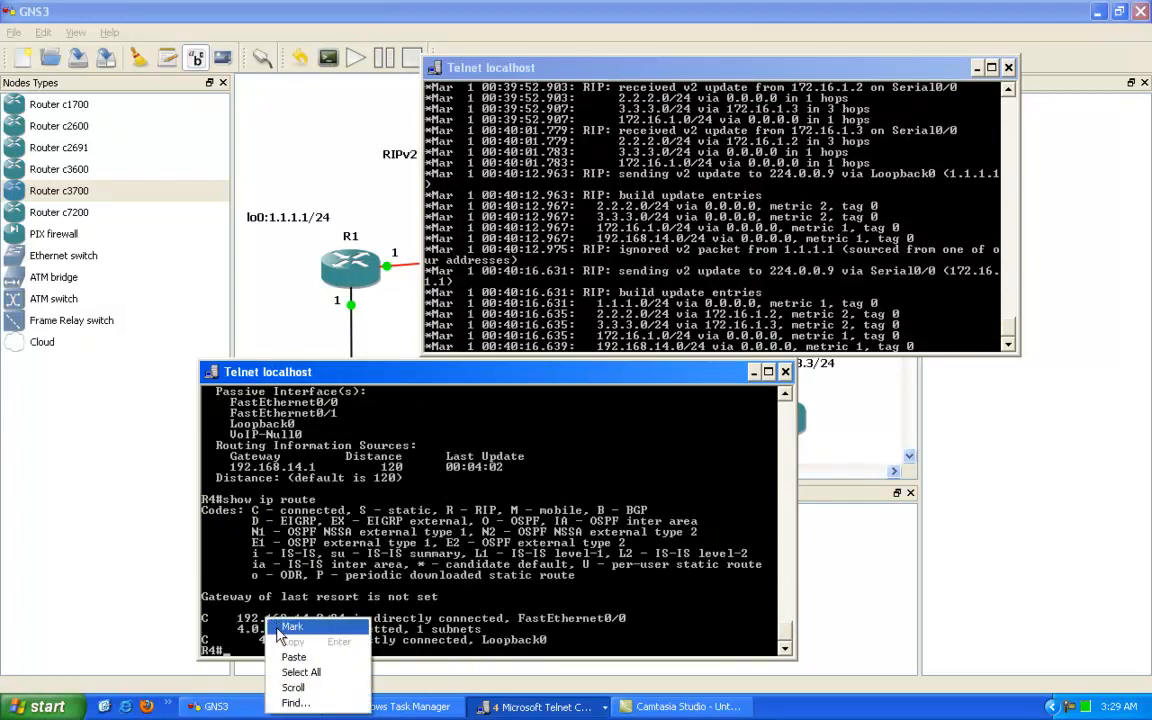
click(288, 631)
drag(206, 616, 597, 647)
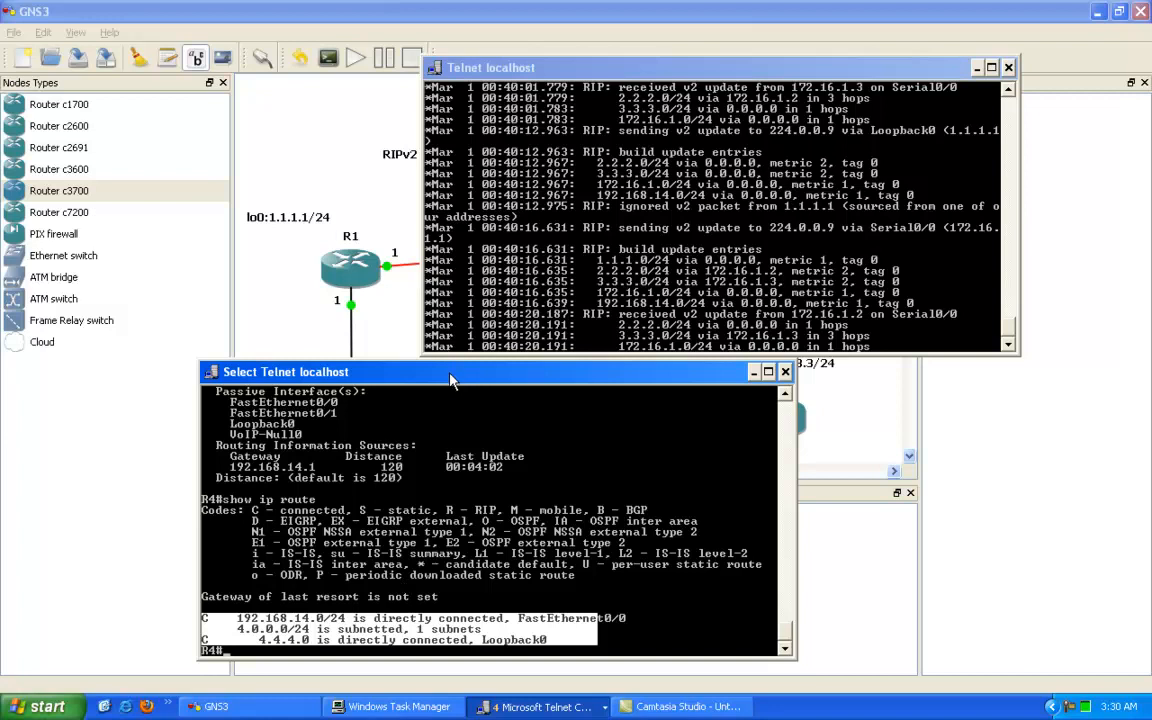
Move the R4 and R1 consoles apart and try to mark the Serial0/0 update line in R1's RIP debug output.
drag(445, 381, 315, 395)
drag(576, 71, 638, 61)
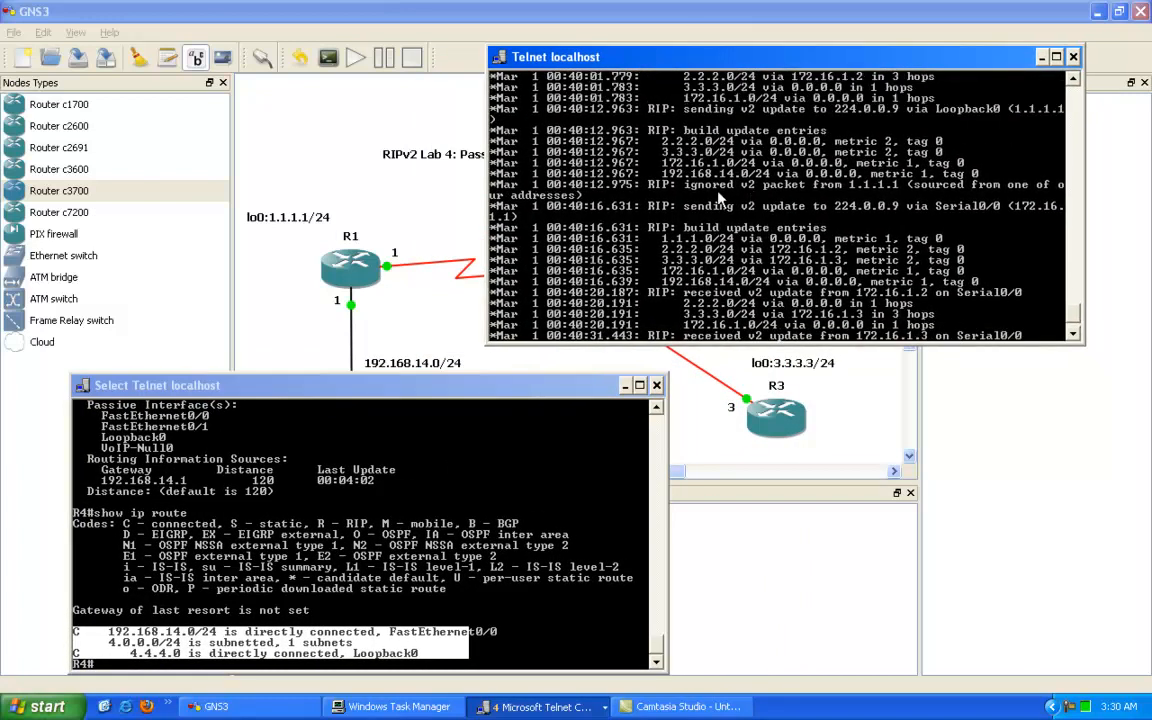
right_click(648, 179)
click(665, 187)
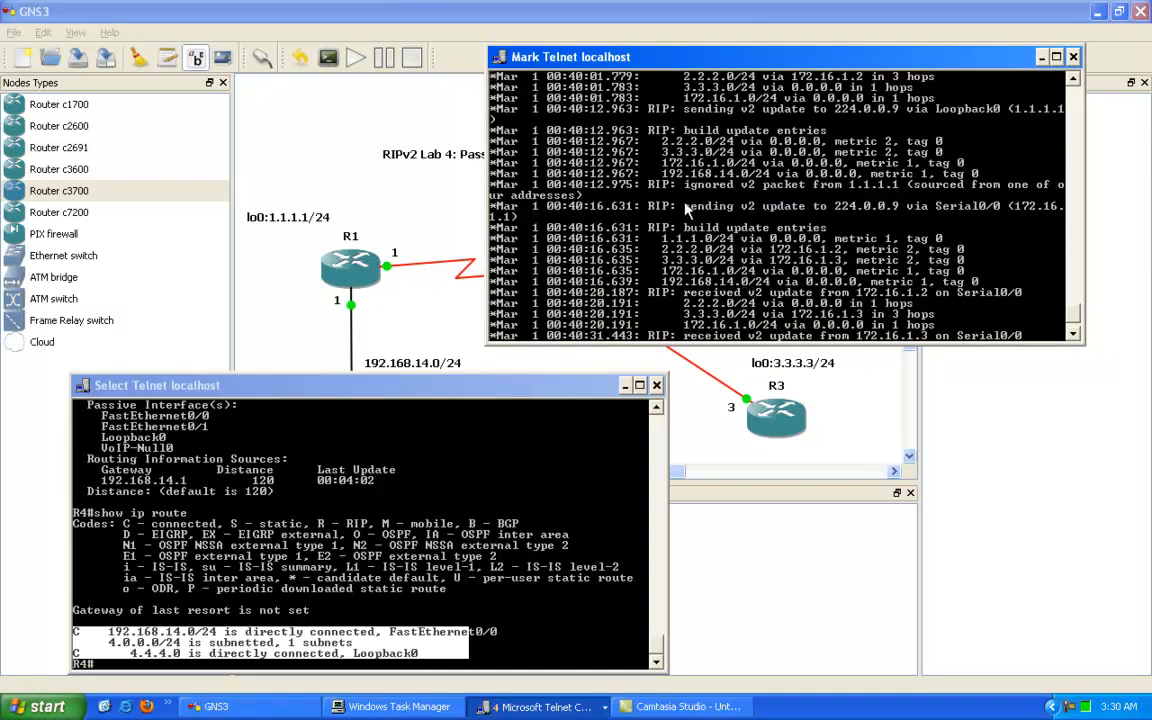
drag(669, 205, 912, 210)
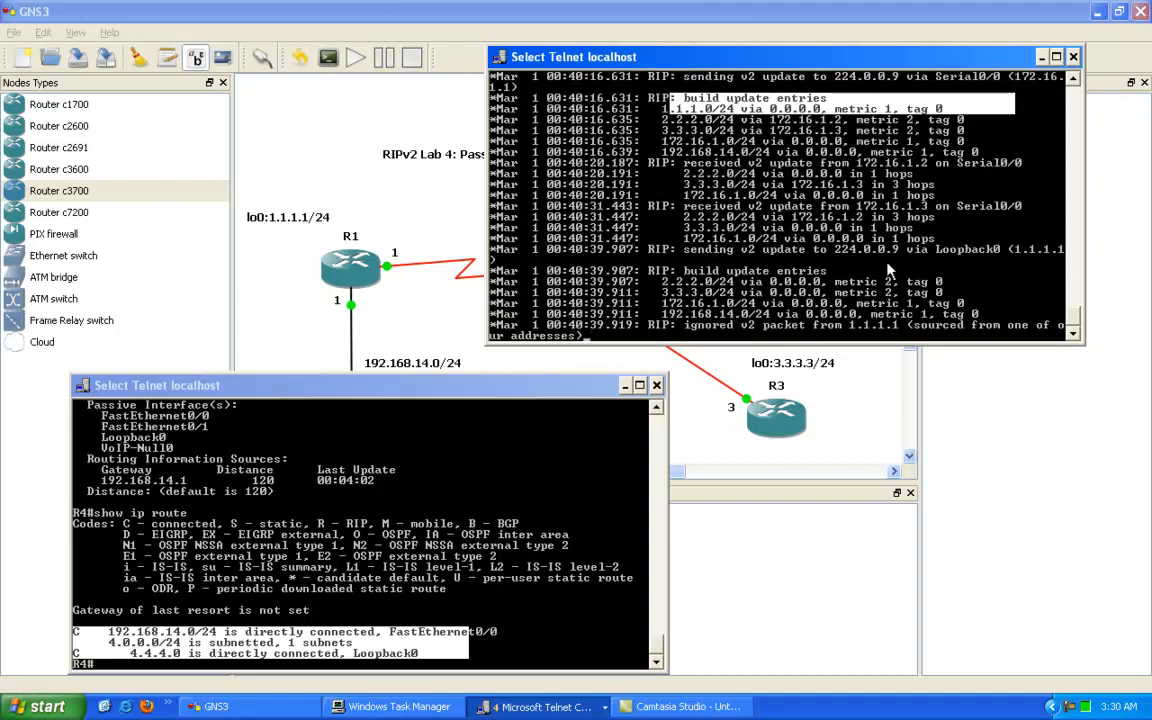
scroll(717, 230, up, 7)
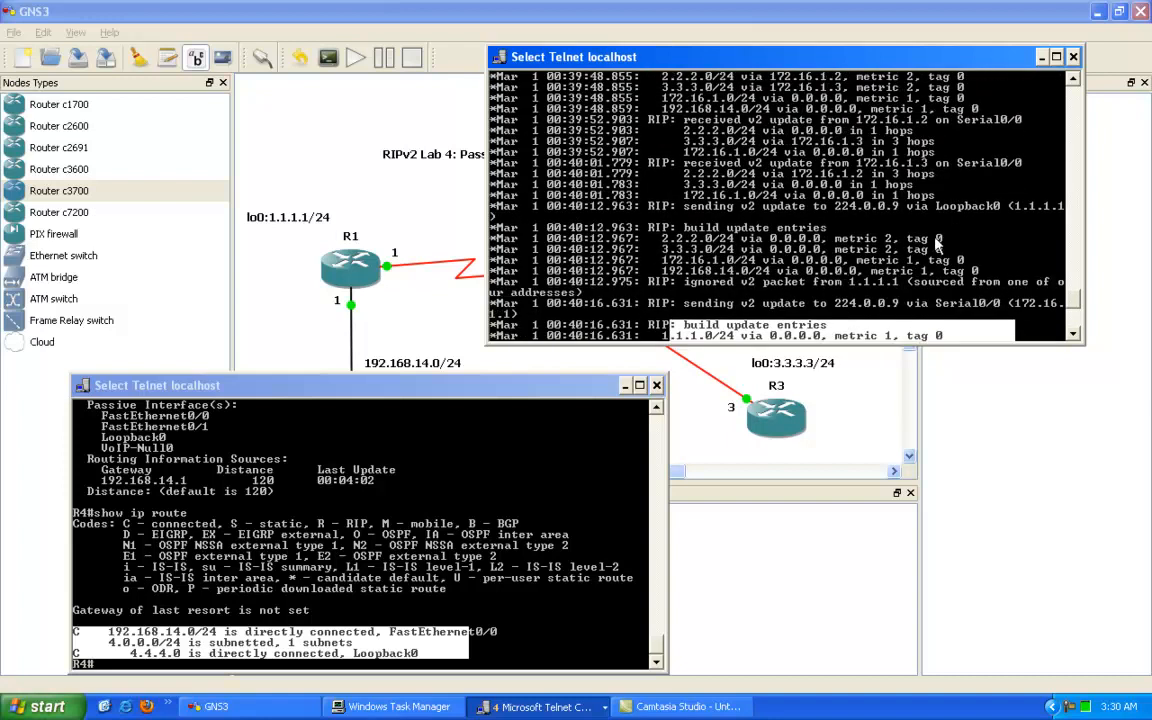
drag(758, 302, 1014, 306)
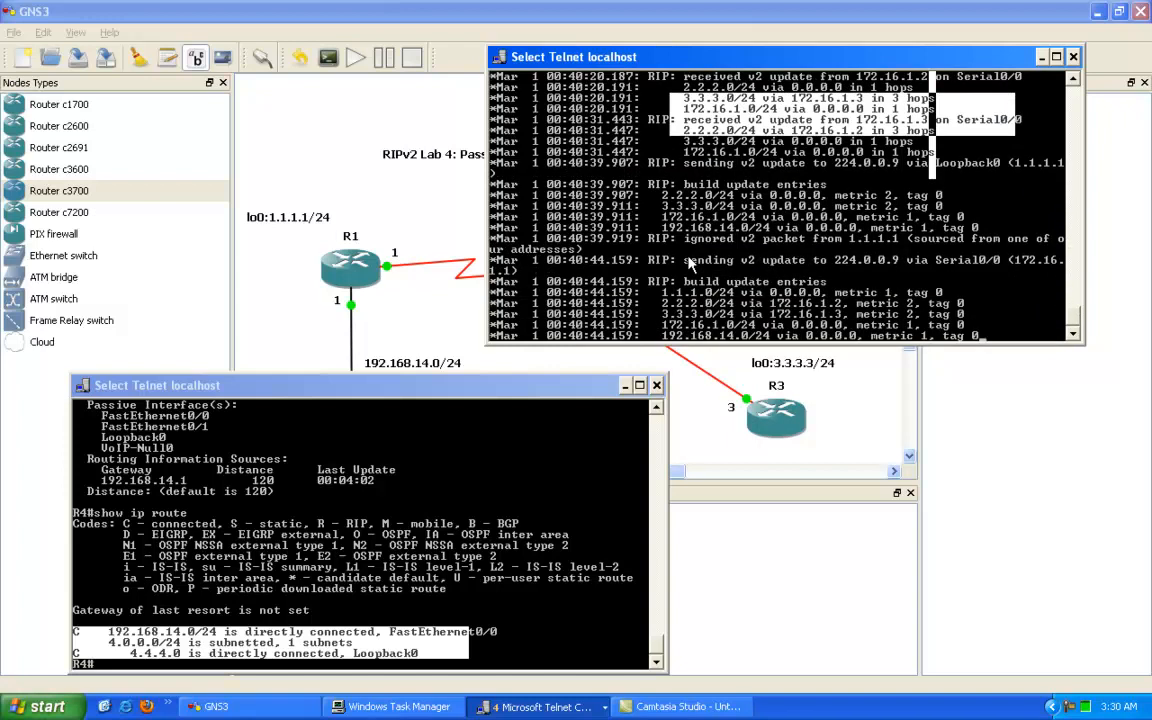
Return to the GNS3 topology and examine the Passive Interface lab diagram, from R1's link to R4 across to R2 and R3.
click(367, 504)
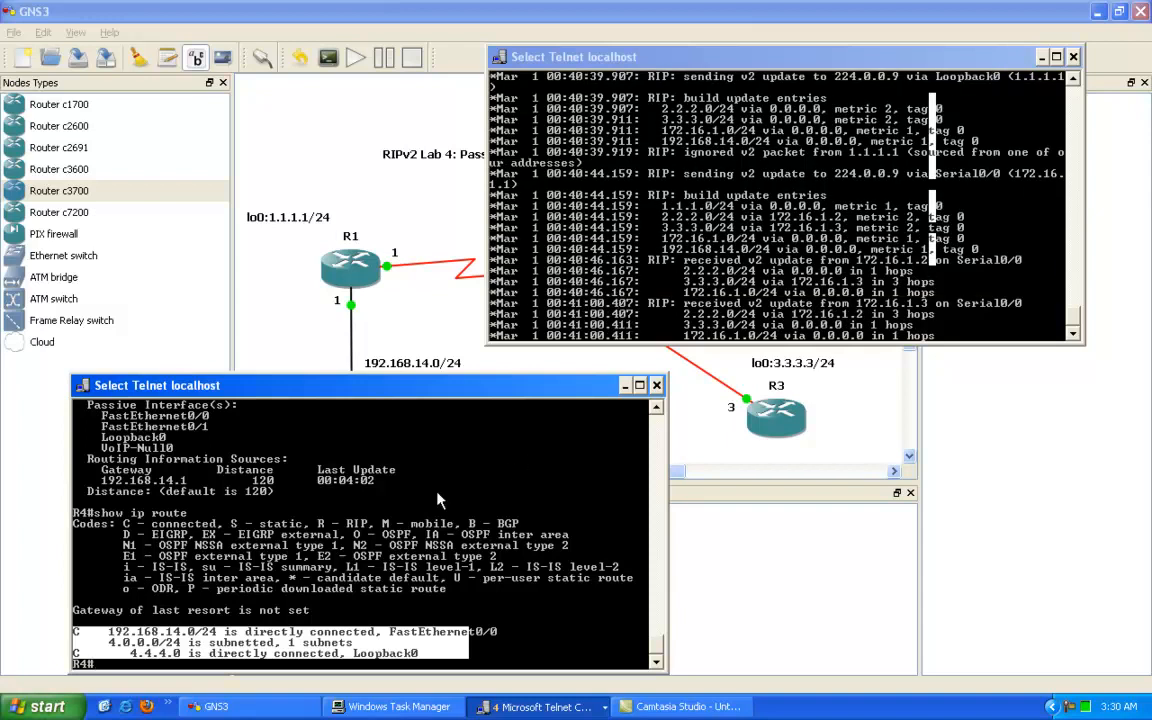
click(418, 197)
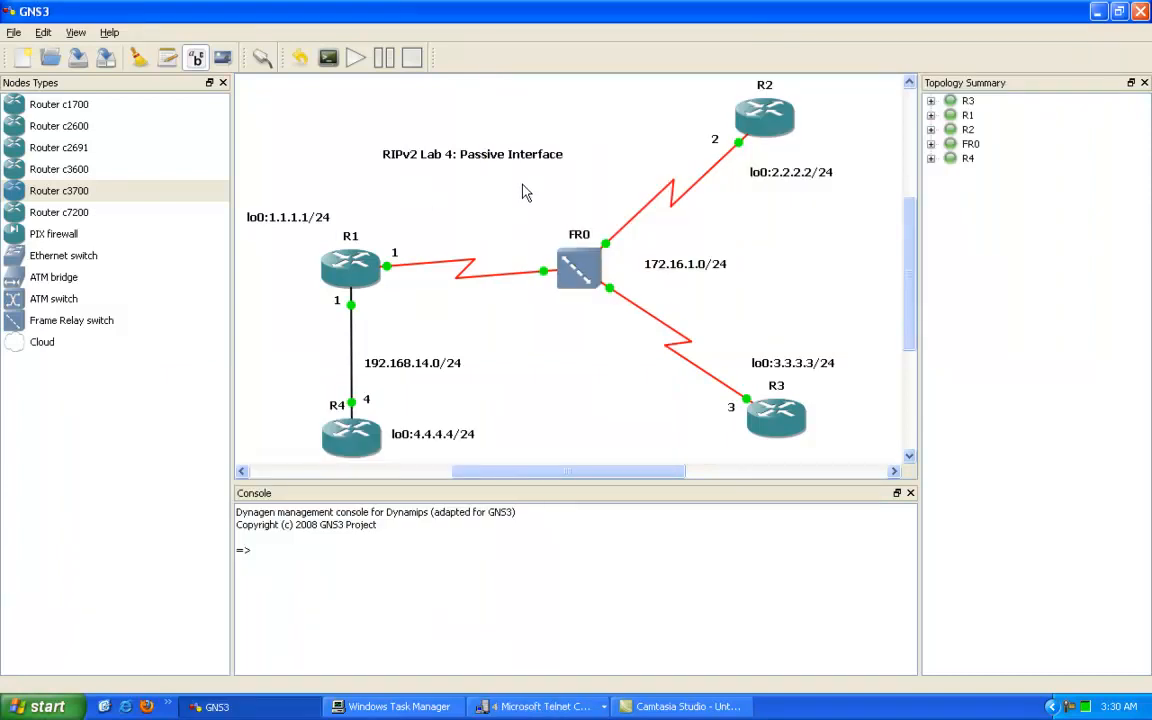
click(457, 158)
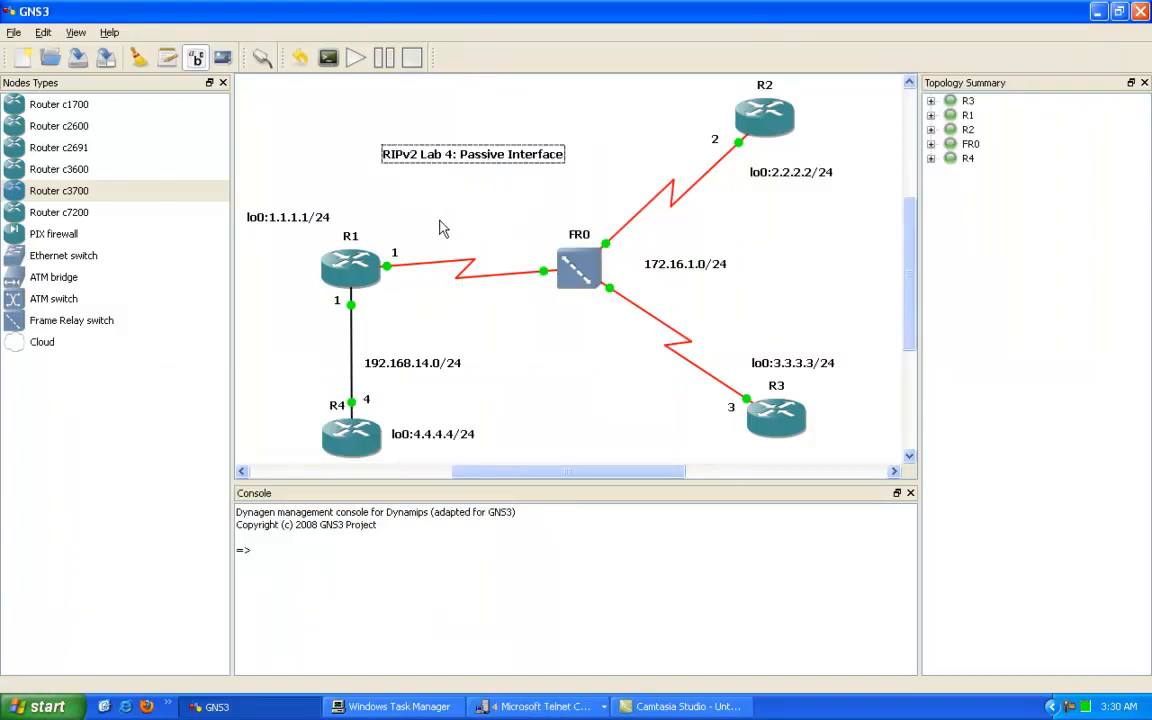
click(459, 193)
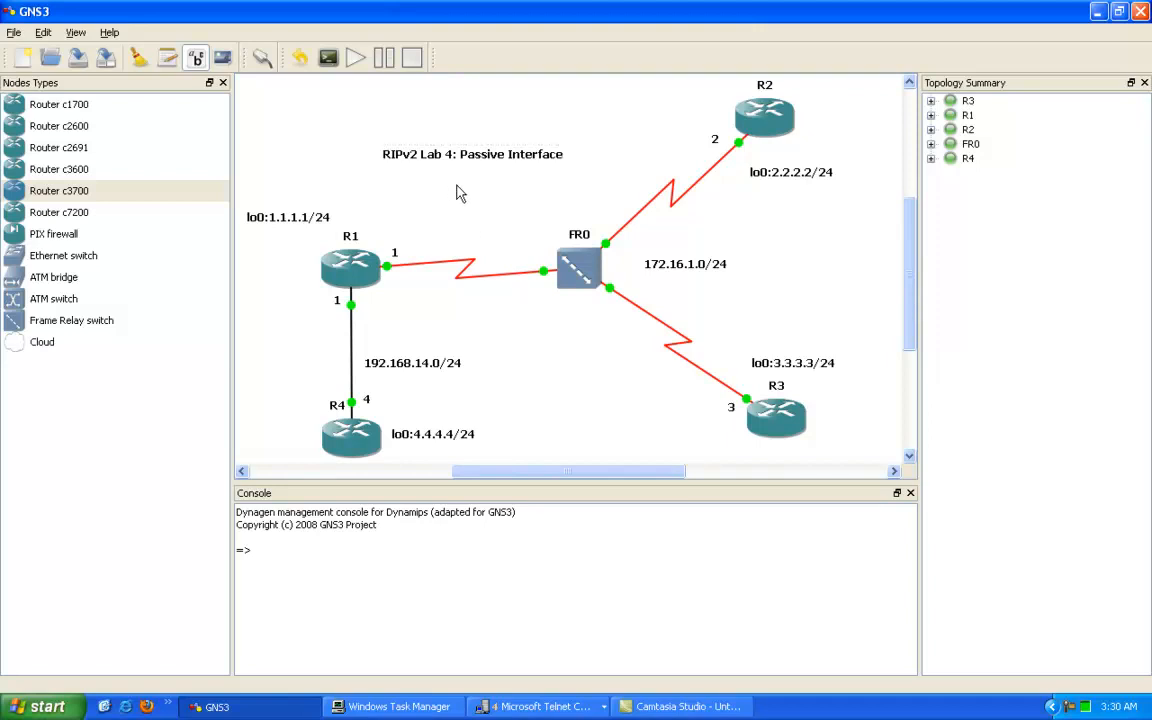
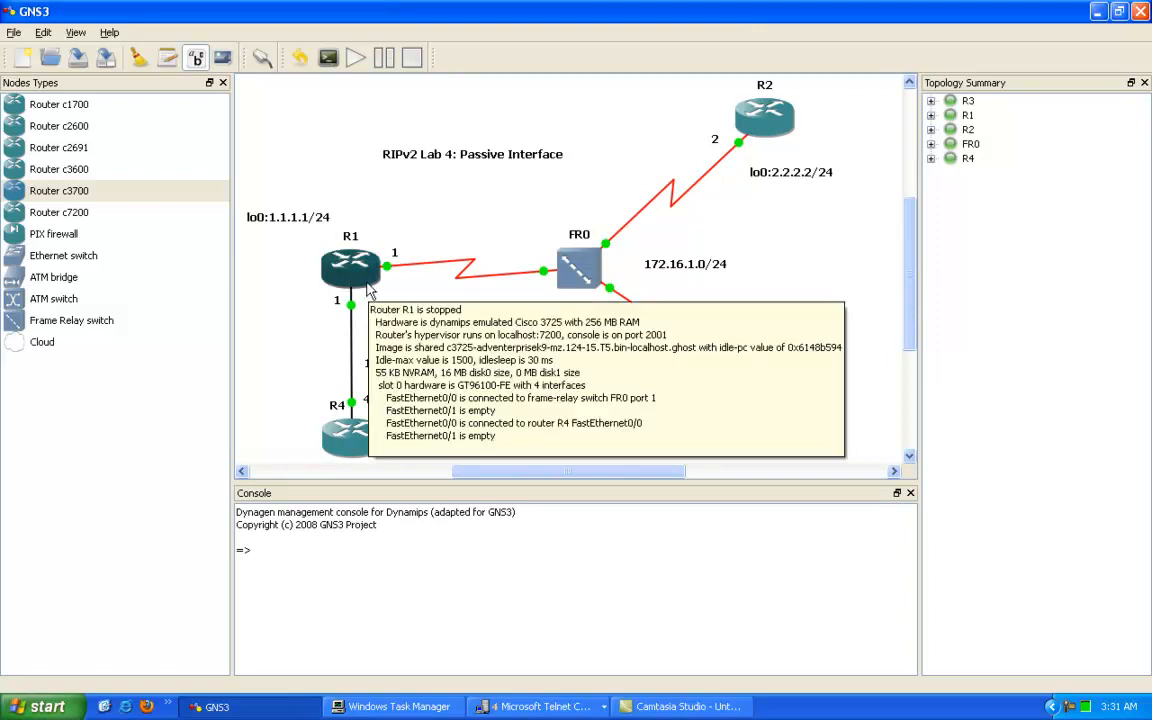
click(441, 152)
mouse_move(376, 278)
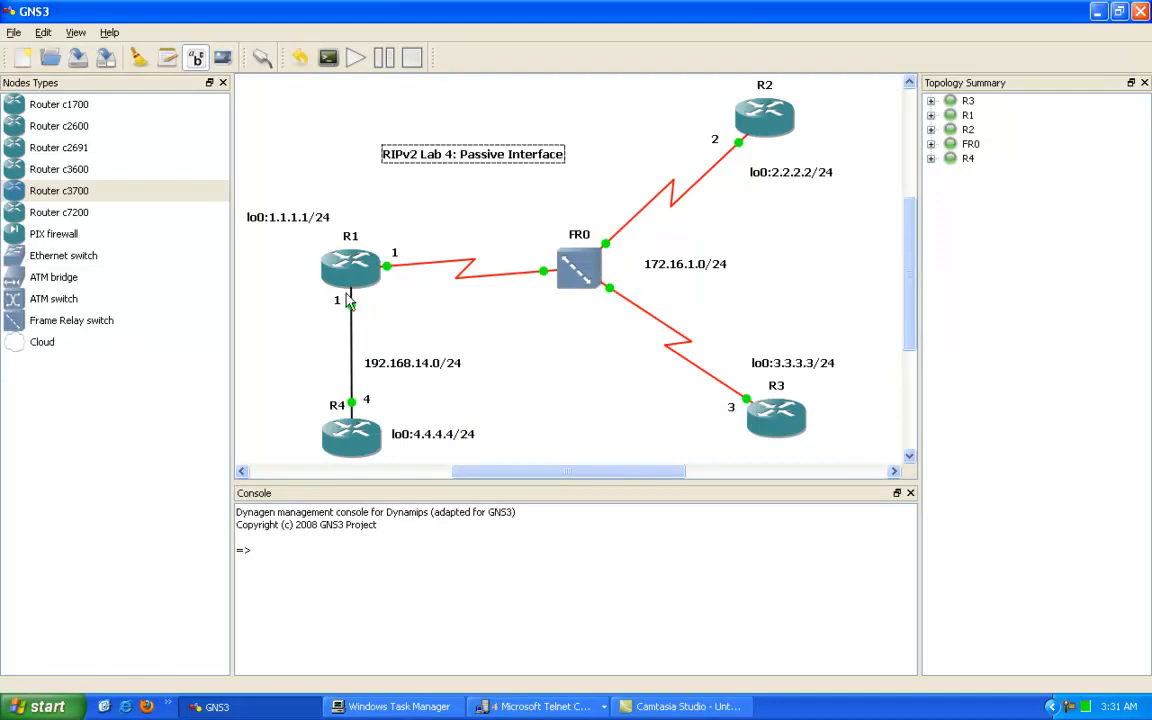
mouse_move(352, 303)
mouse_move(758, 152)
click(427, 198)
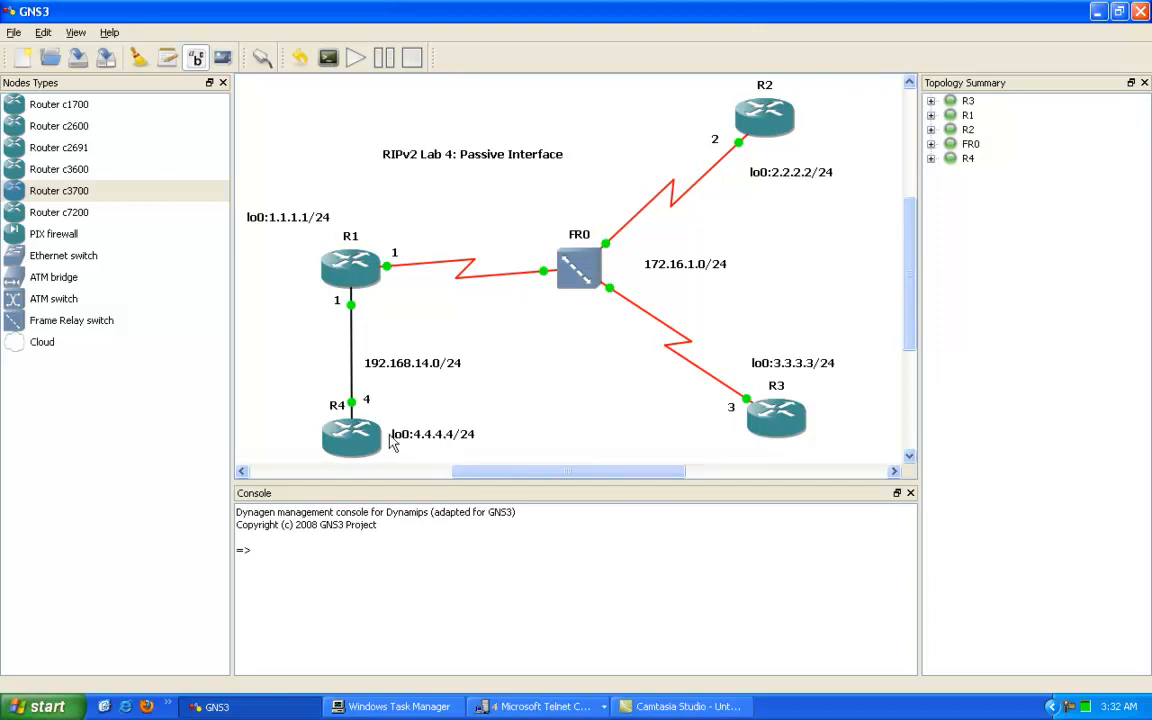
mouse_move(388, 434)
mouse_move(770, 415)
Open R4's console and run show run | b rip to view its RIP configuration.
click(540, 706)
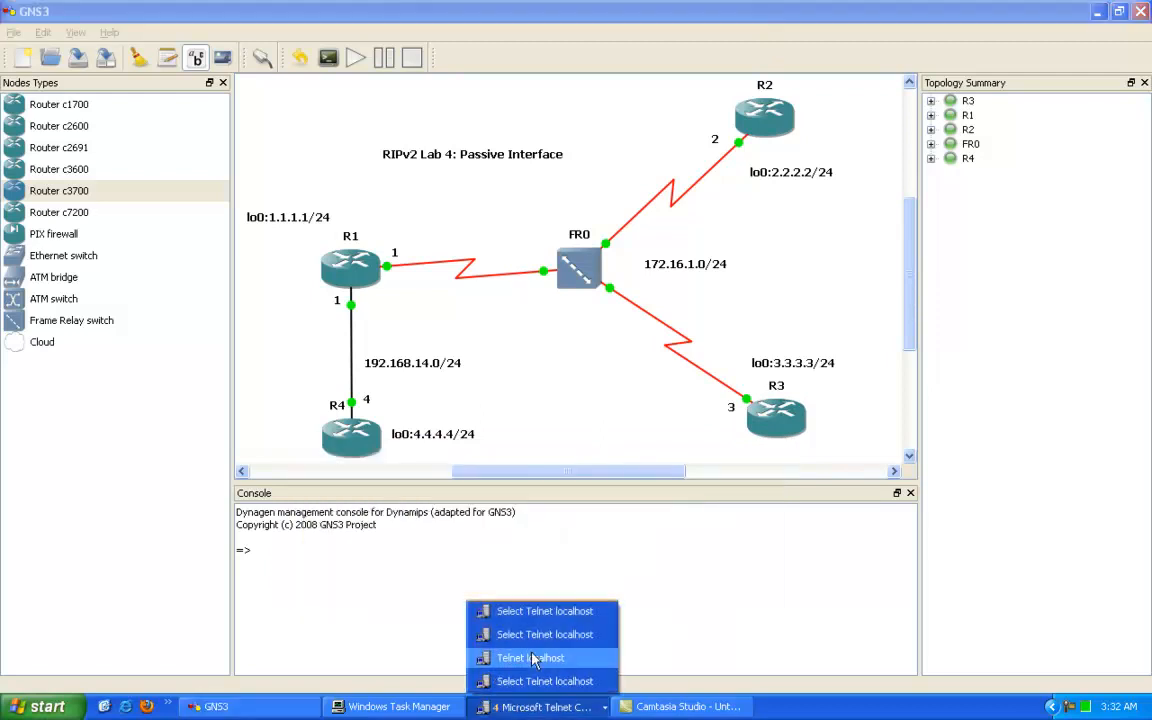
click(545, 618)
text(show run | )
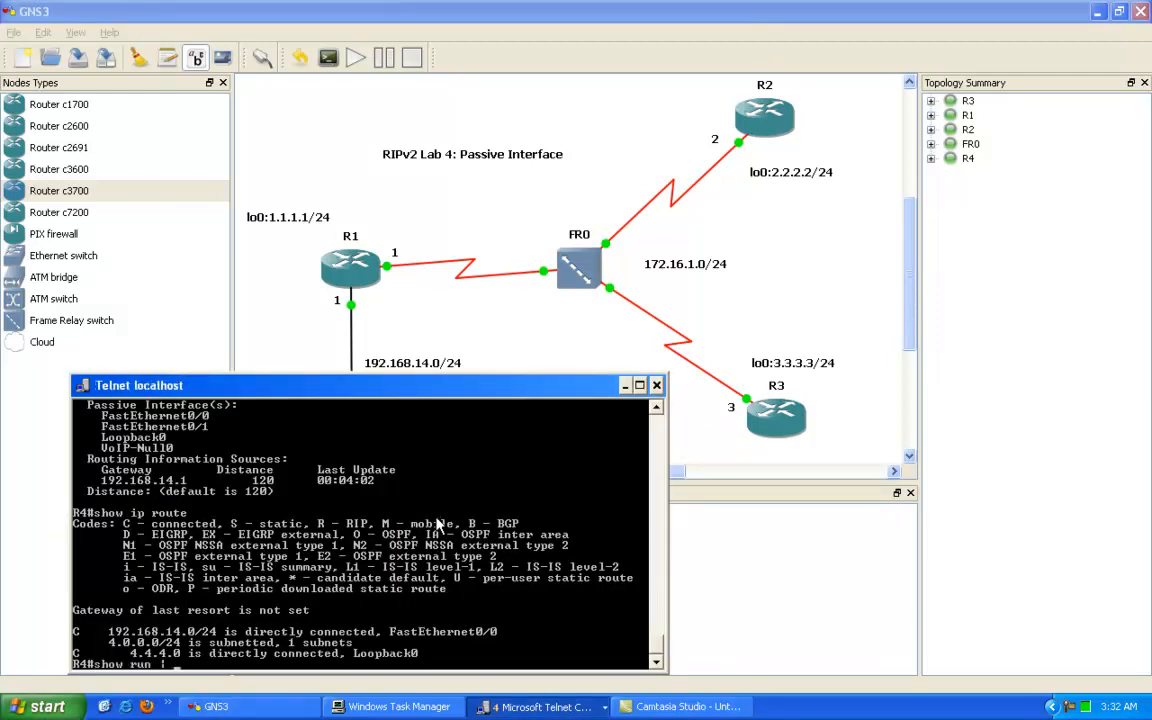
text(b rip)
key(Return)
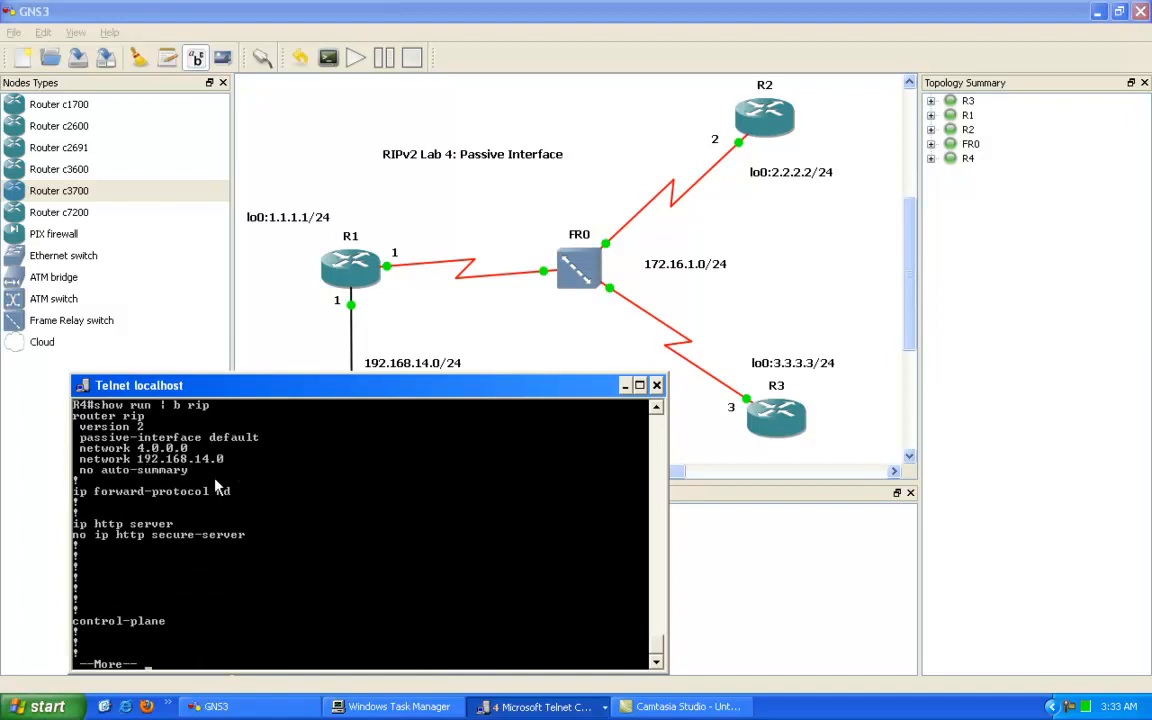
key(q)
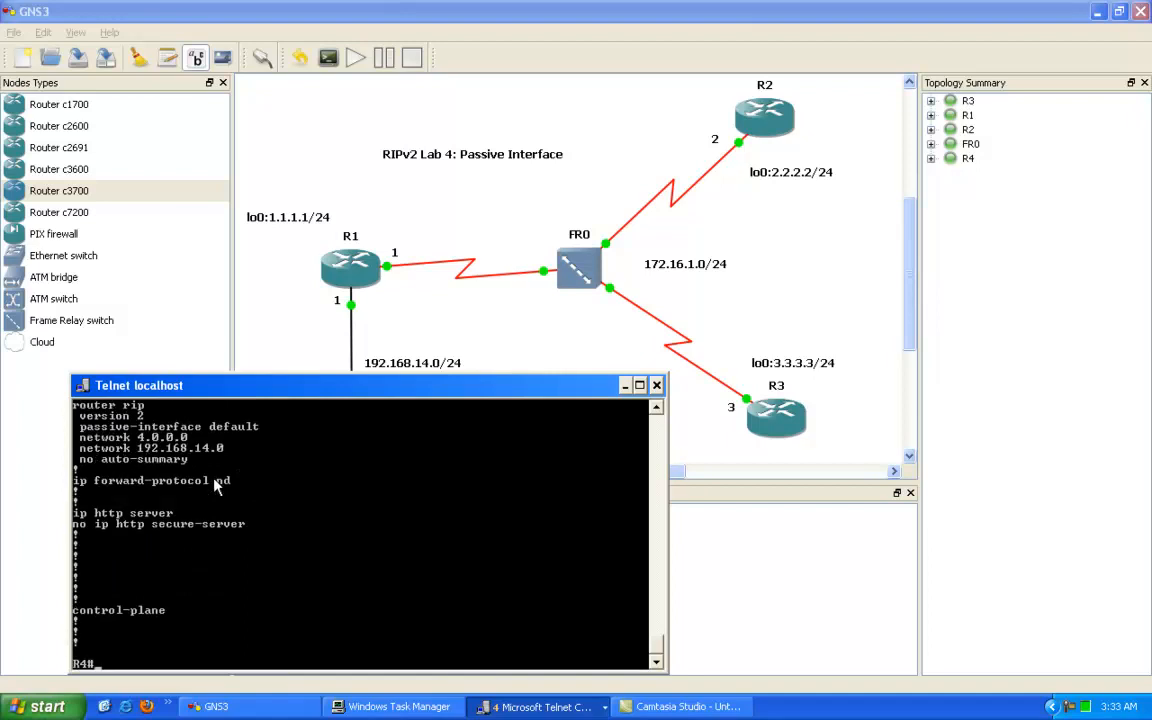
Run show debugging on R4 to check which debugs are enabled.
text(d)
key(BackSpace)
text(show dev)
key(BackSpace)
text(b)
key(Tab)
key(Return)
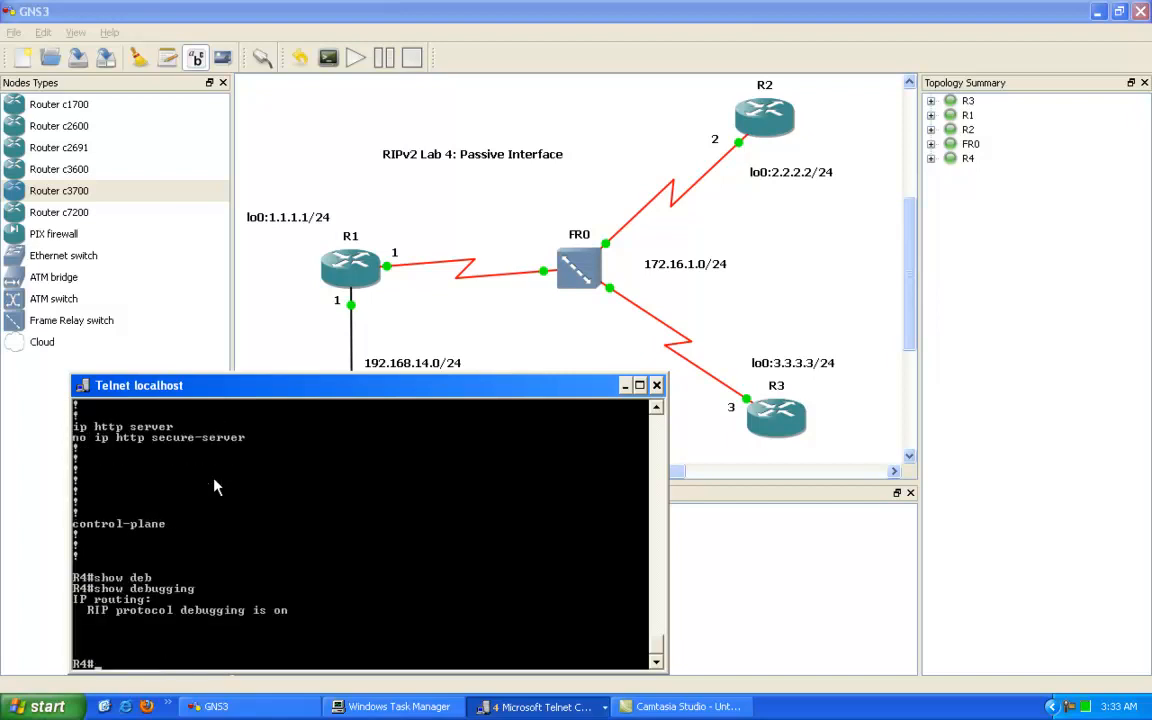
Mark the RIP debugging status and the passive-interface default line of the RIP configuration in R4's console output.
right_click(180, 591)
click(200, 598)
drag(99, 619, 290, 606)
click(291, 601)
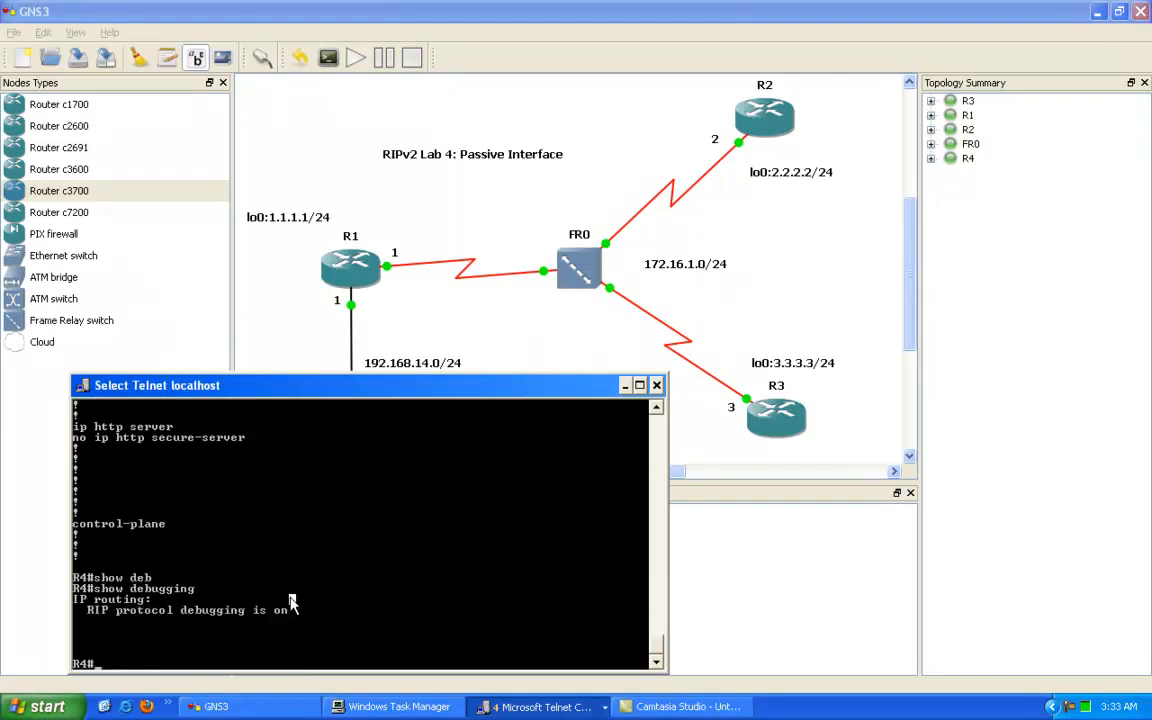
scroll(161, 408, up, 3)
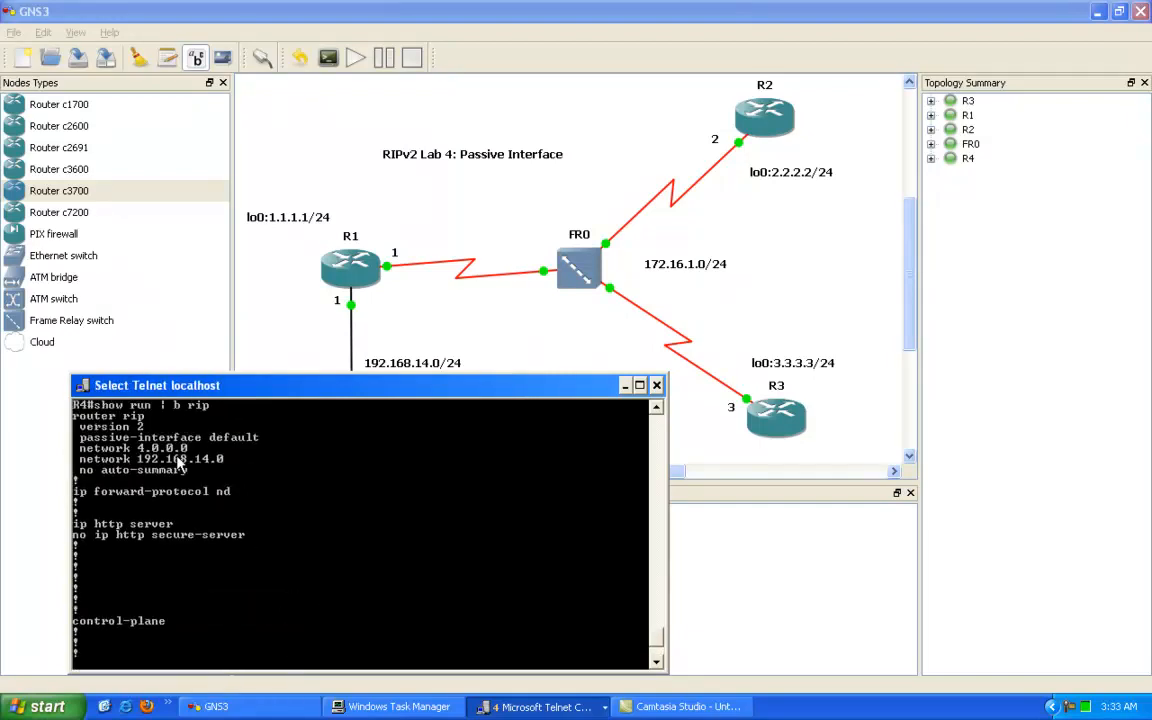
drag(88, 433, 256, 452)
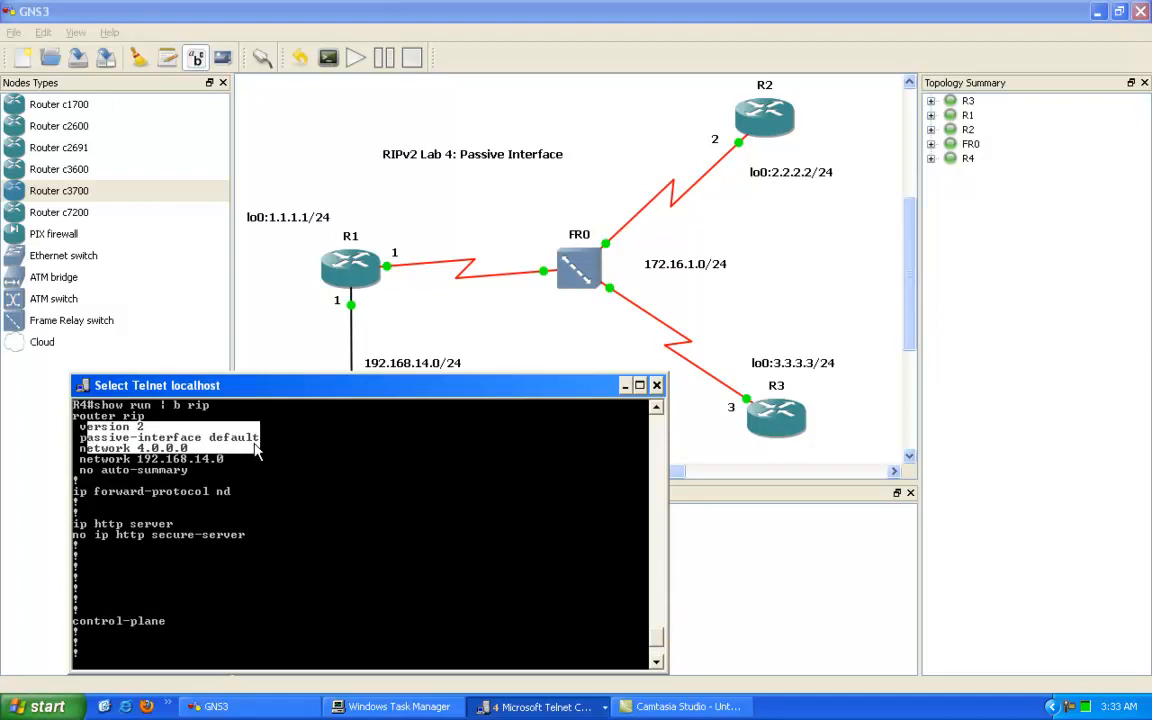
Examine the link between R1 and R4 in the topology diagram, and bring R4's console back to its command prompt.
click(317, 358)
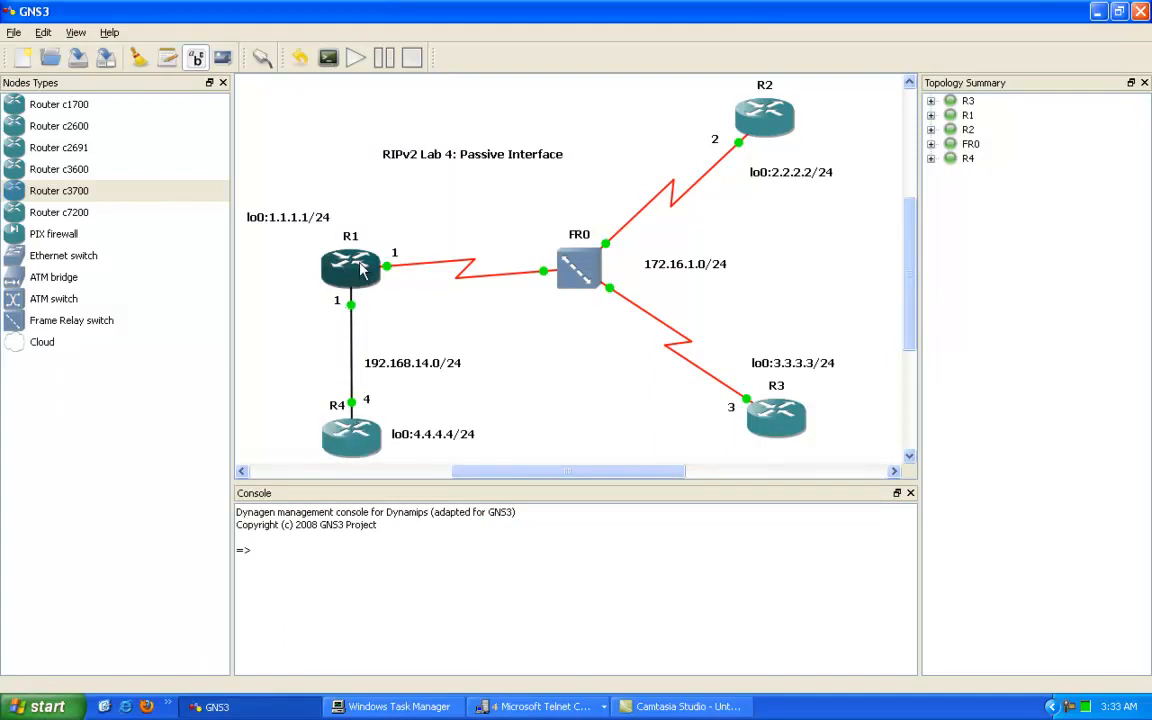
mouse_move(348, 430)
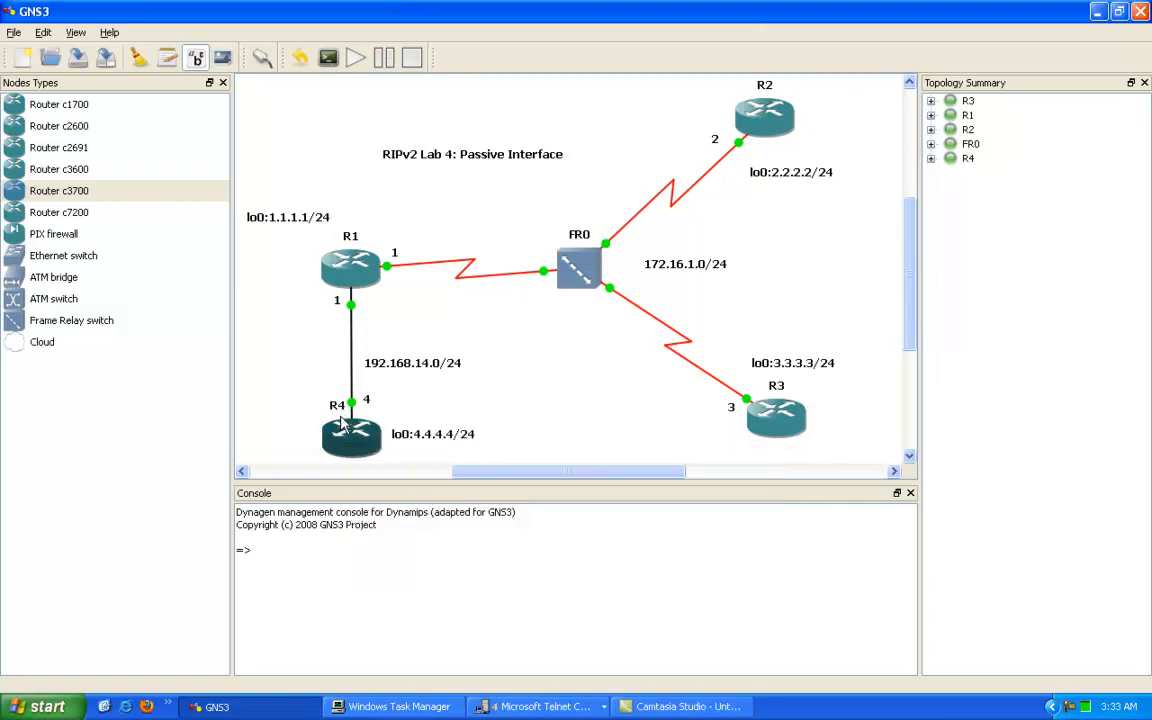
click(492, 708)
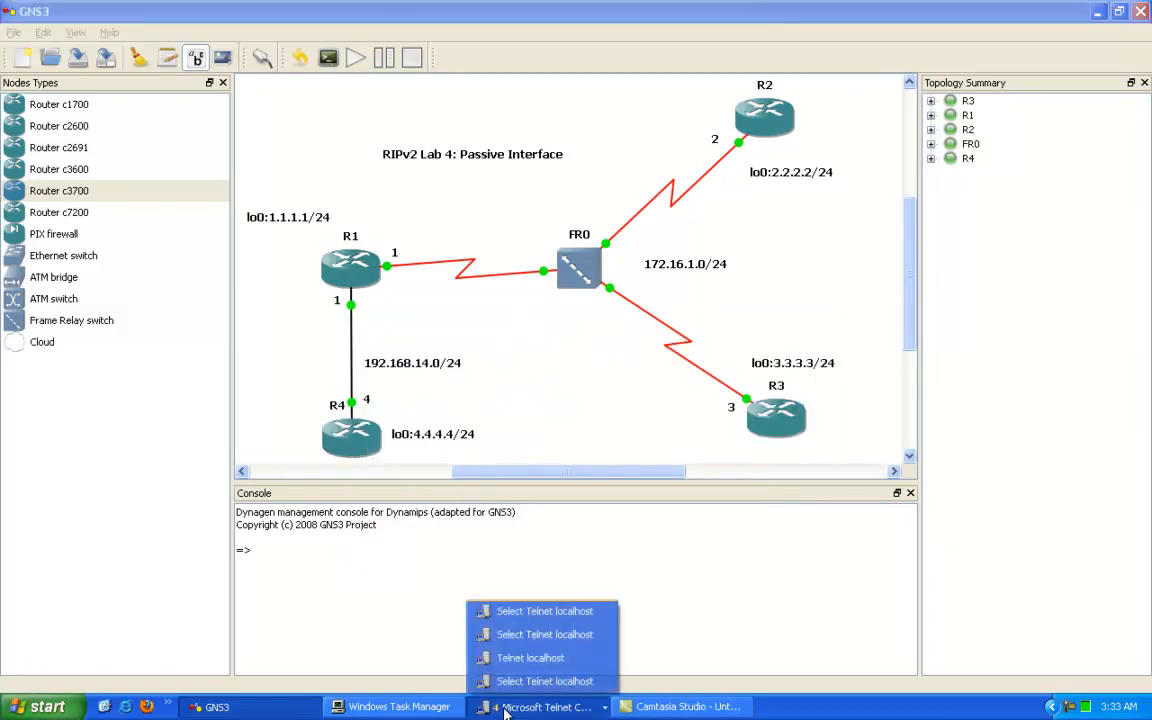
click(522, 634)
drag(354, 383, 398, 391)
click(318, 456)
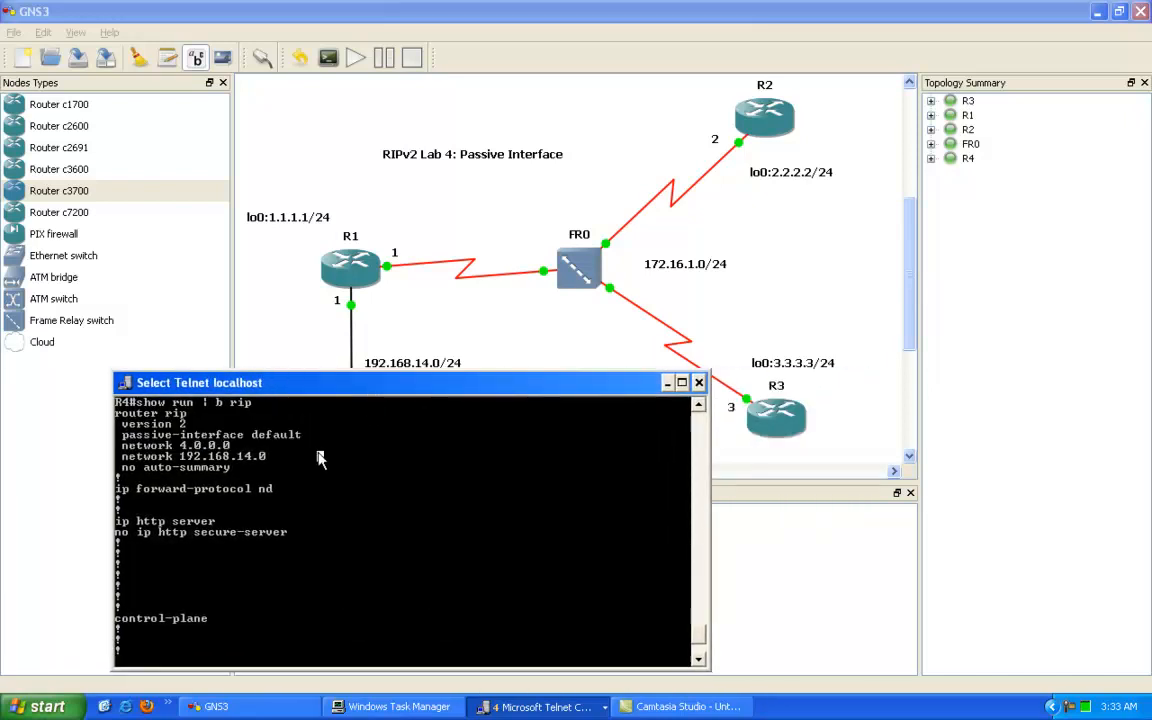
text(d)
key(BackSpace)
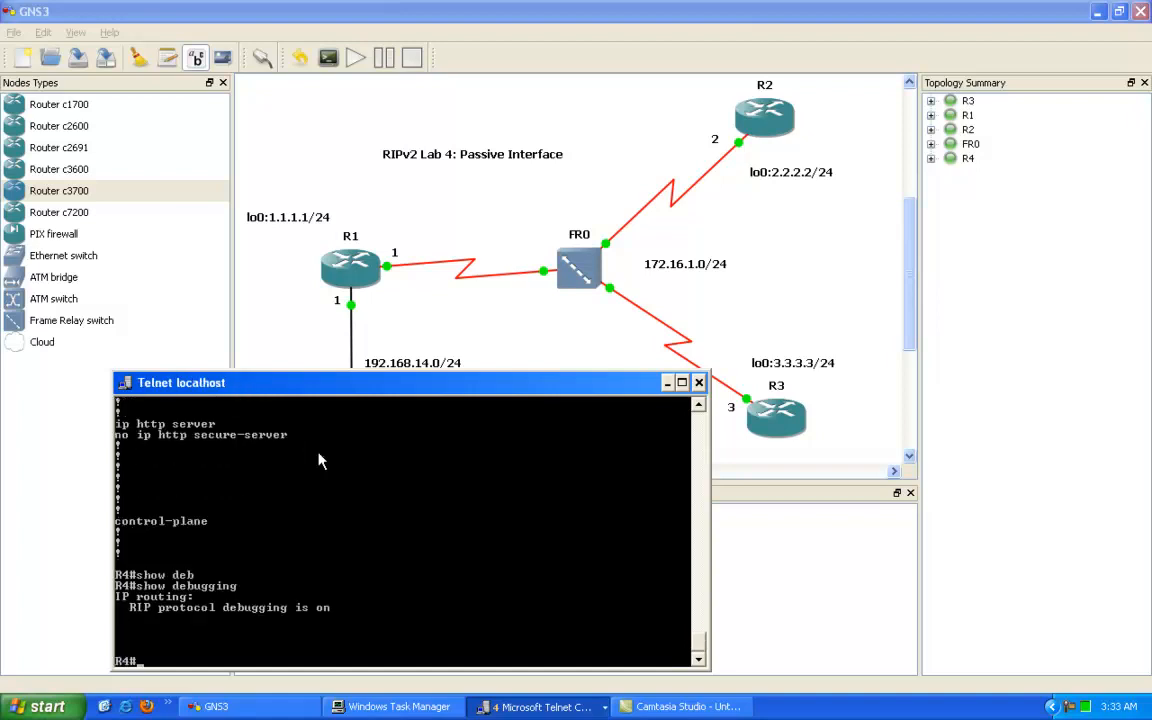
Enter RIP router configuration on R4 and write no passive-interface default at the prompt without running it.
text(config t)
key(Return)
text(router rip)
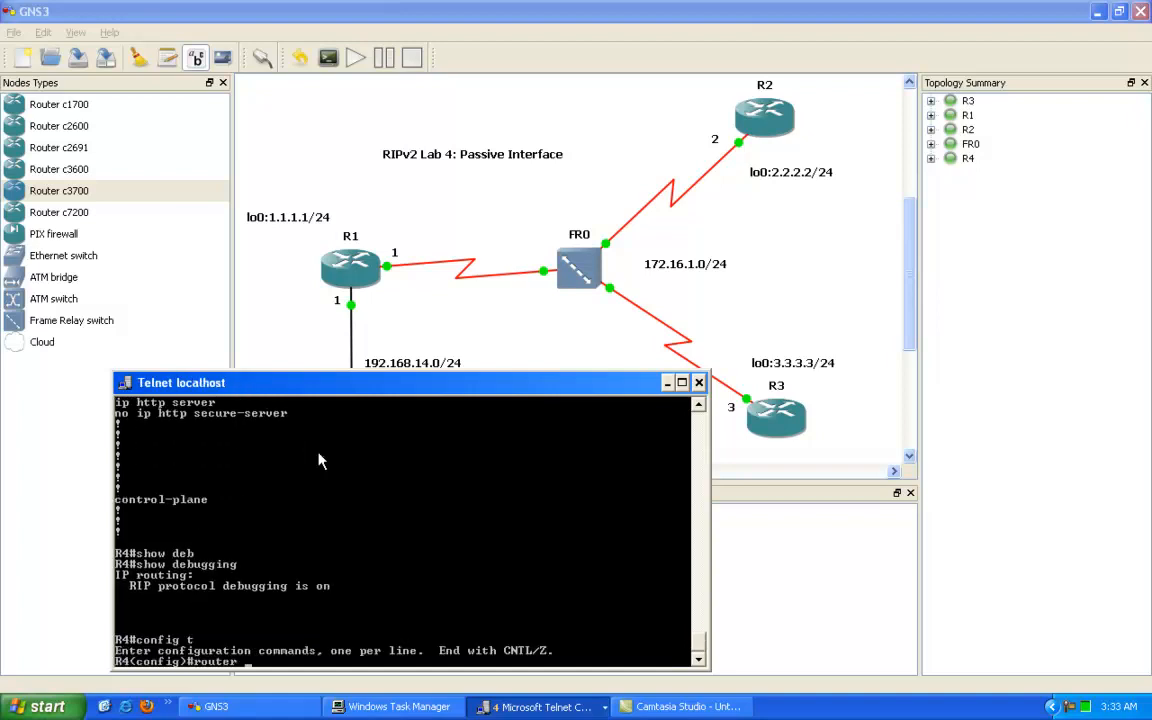
key(Return)
text(no pas)
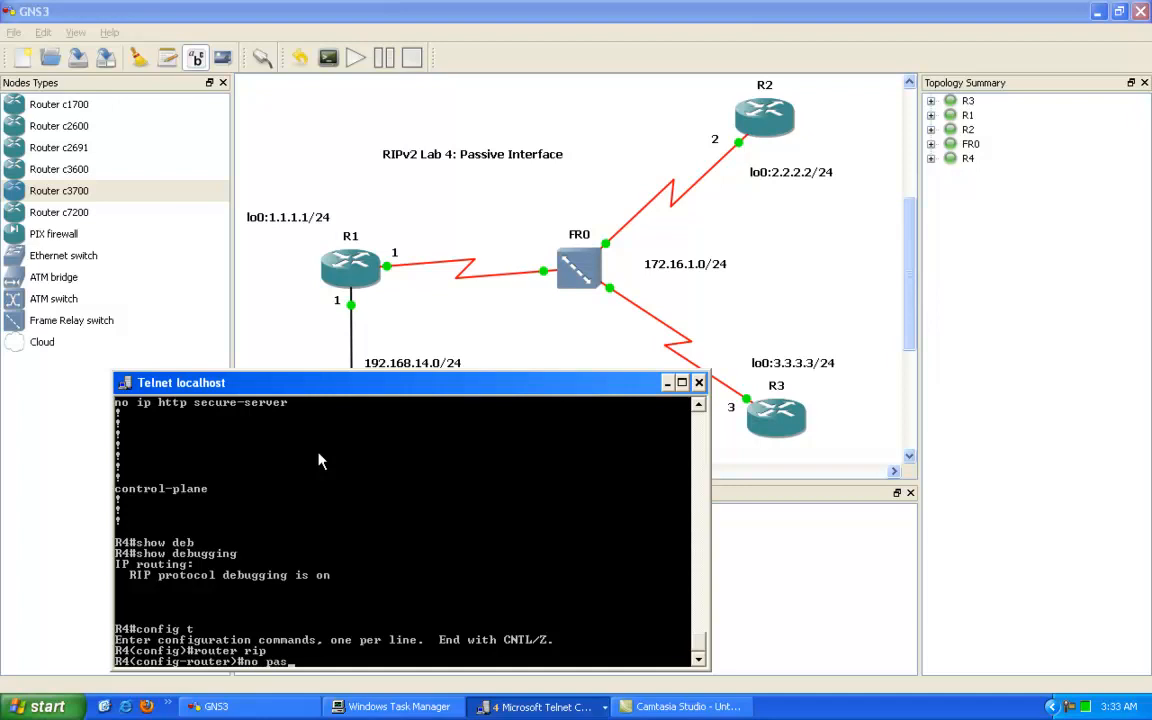
key(Tab)
text(def)
key(Tab)
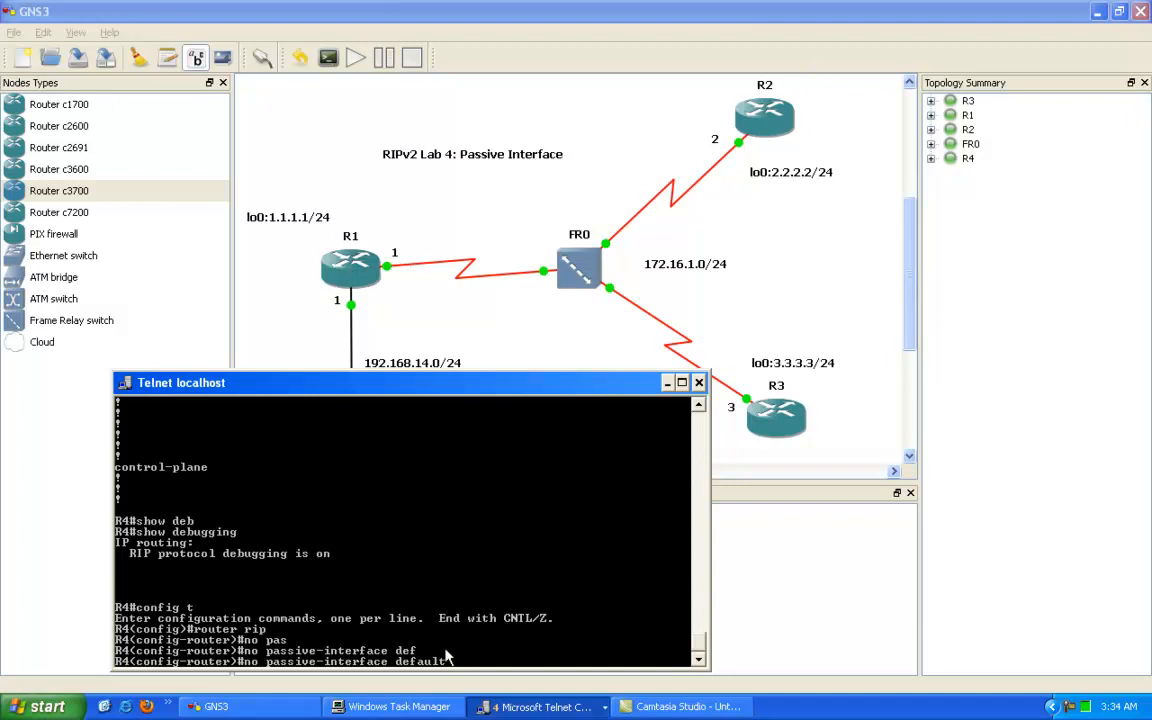
Open R3's console and run show ip route to view its routing table.
click(535, 712)
click(535, 665)
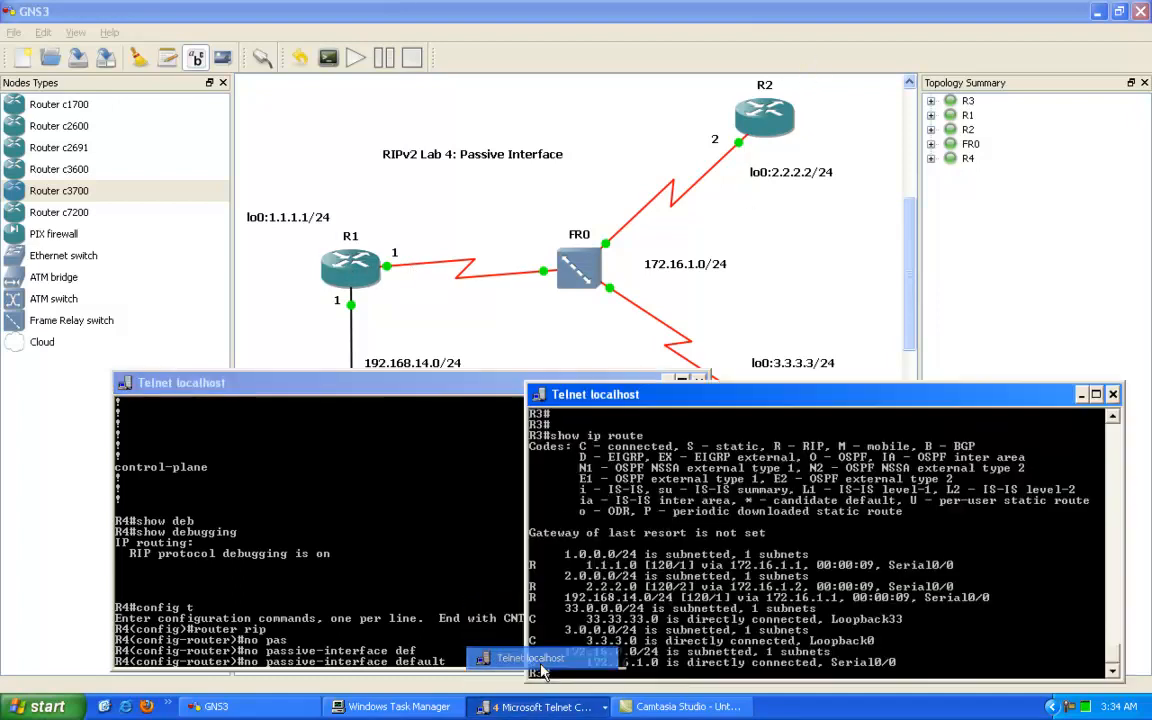
text(show ip route)
key(Return)
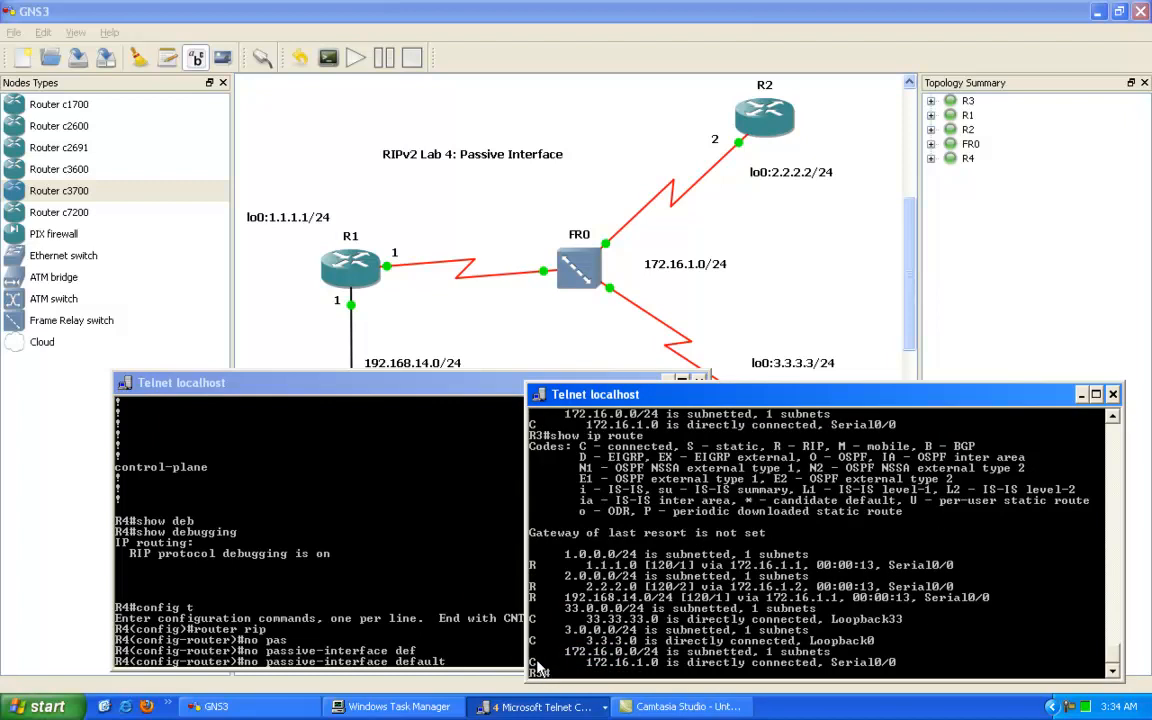
Mark the 172.16.0.0, 192.168.14.0/24 and 3.3.3.0 entries in turn in R3's routing table.
right_click(575, 603)
click(592, 611)
drag(553, 651, 685, 652)
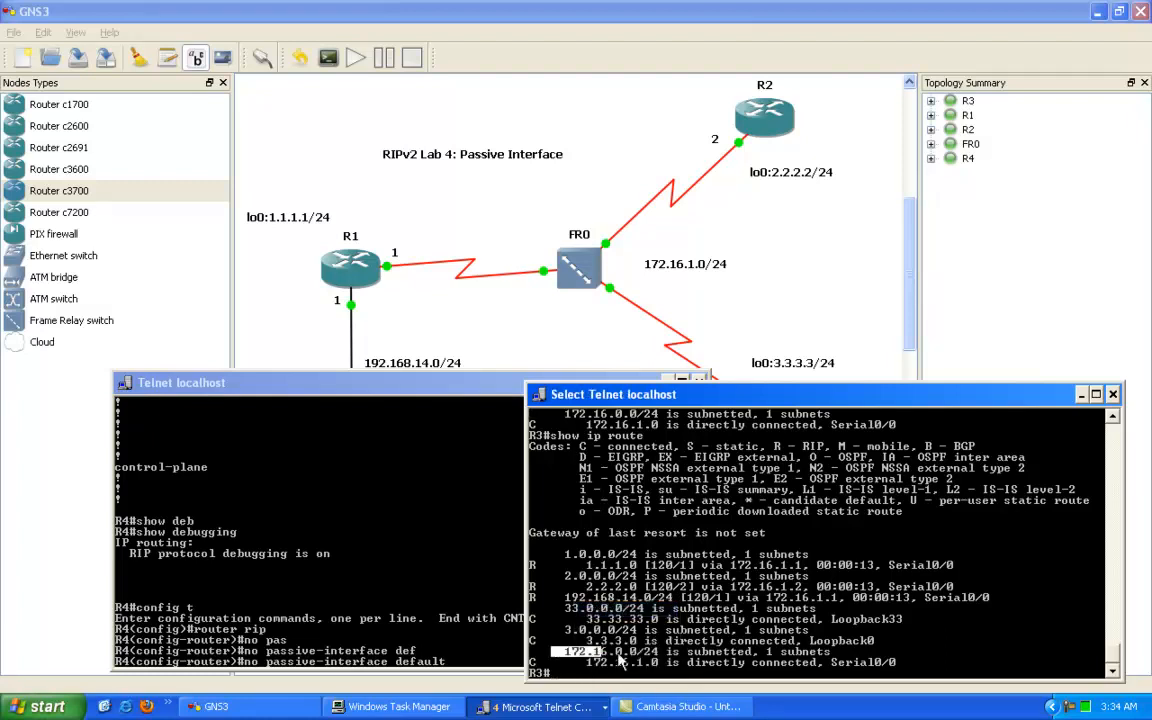
drag(565, 597, 678, 601)
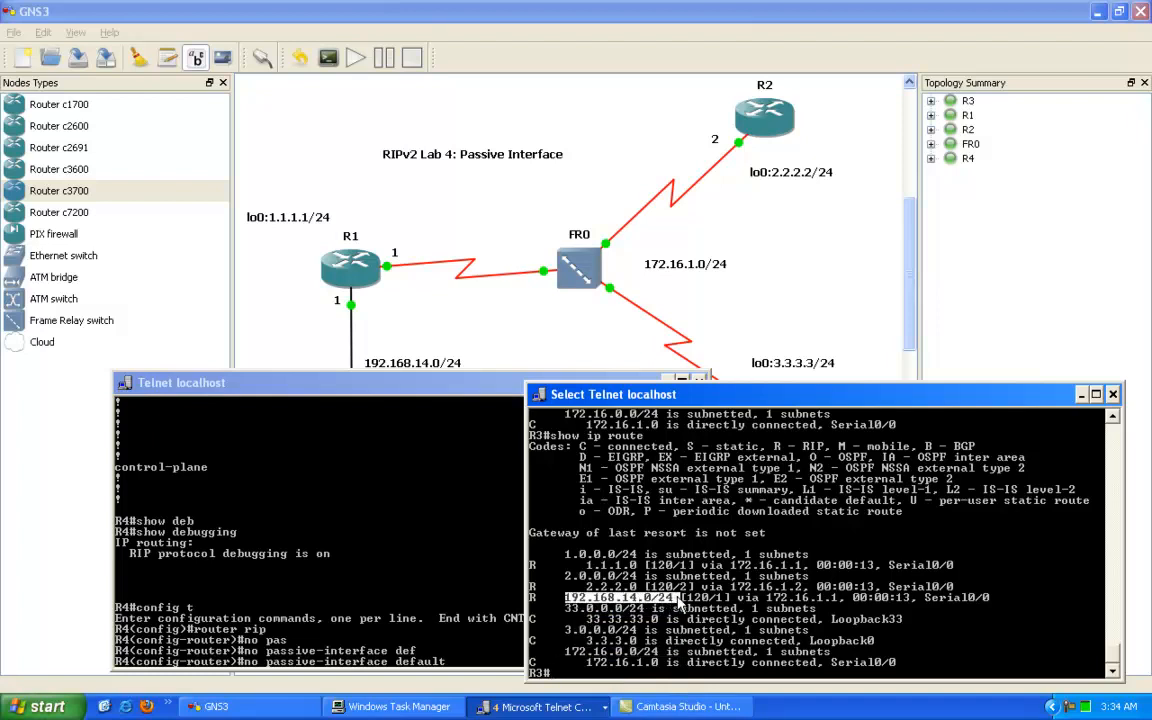
drag(560, 641, 655, 648)
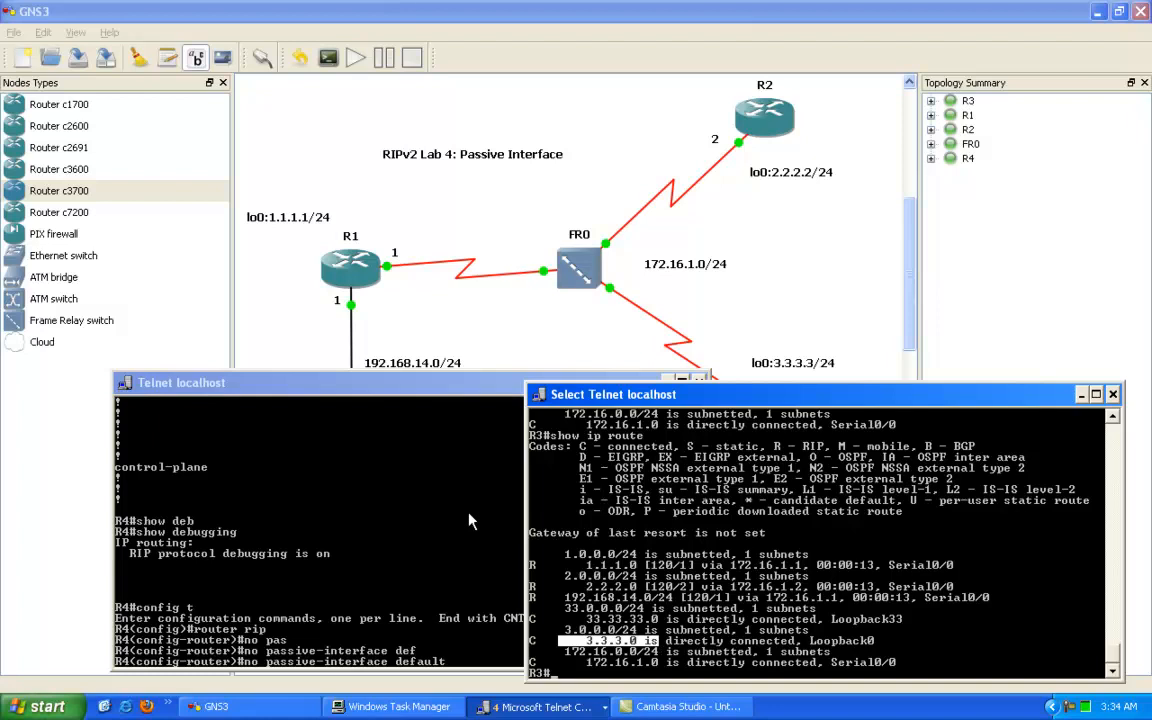
Mark the 192.168.14.0 route on R3 again and compare R3's routing table with the R1–R4 link in the topology diagram.
right_click(580, 597)
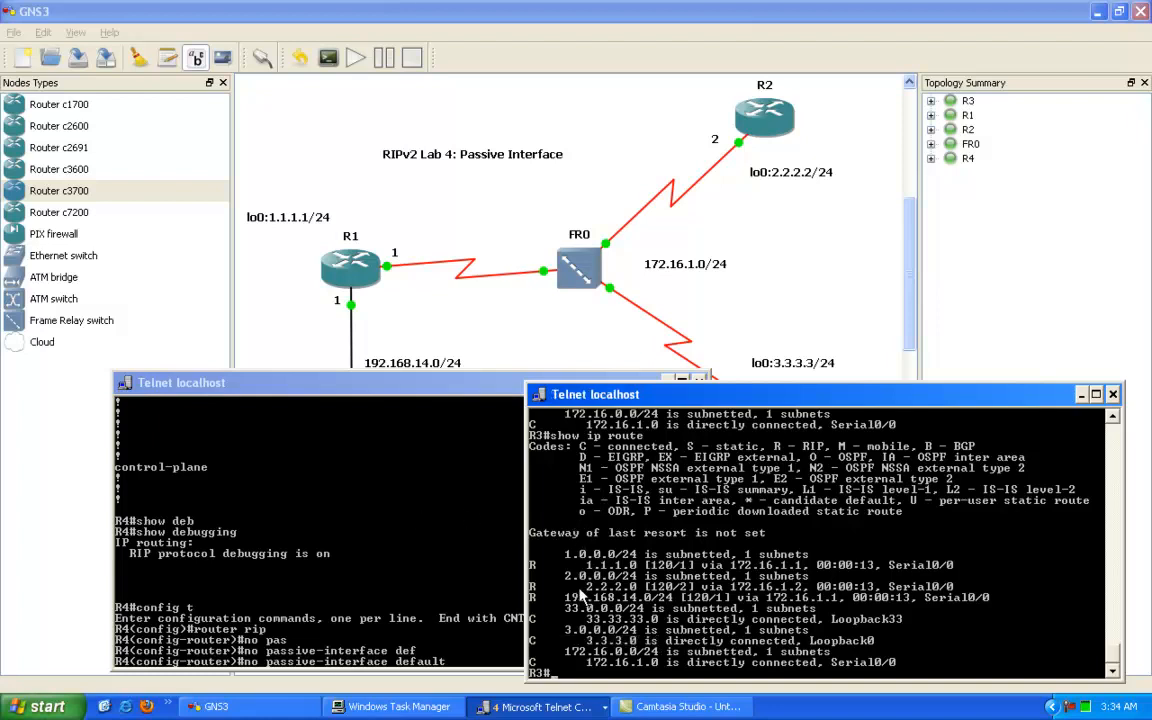
right_click(604, 599)
click(625, 606)
drag(564, 597, 648, 598)
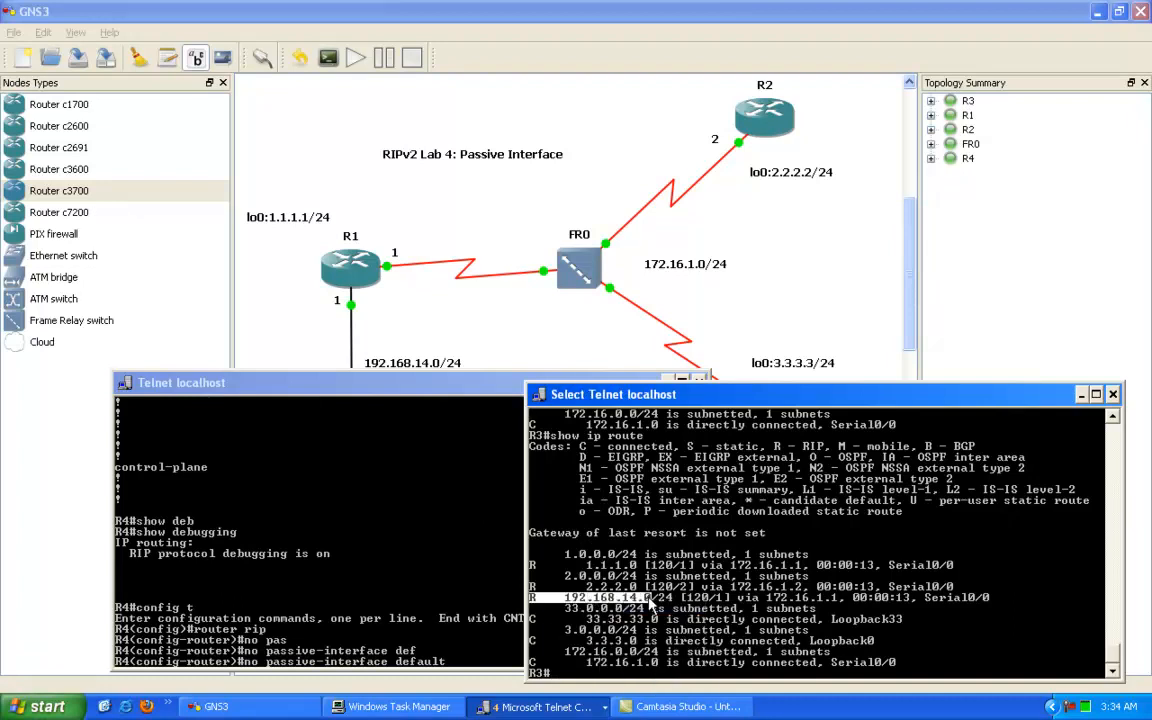
click(295, 276)
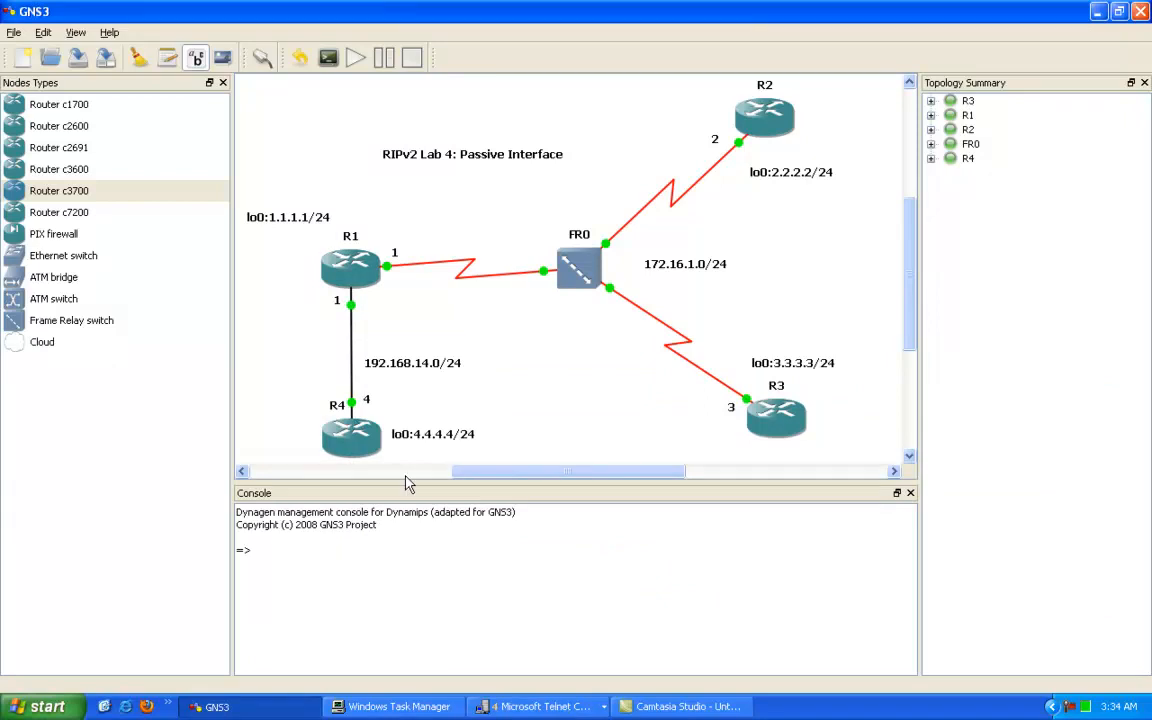
click(540, 706)
click(525, 652)
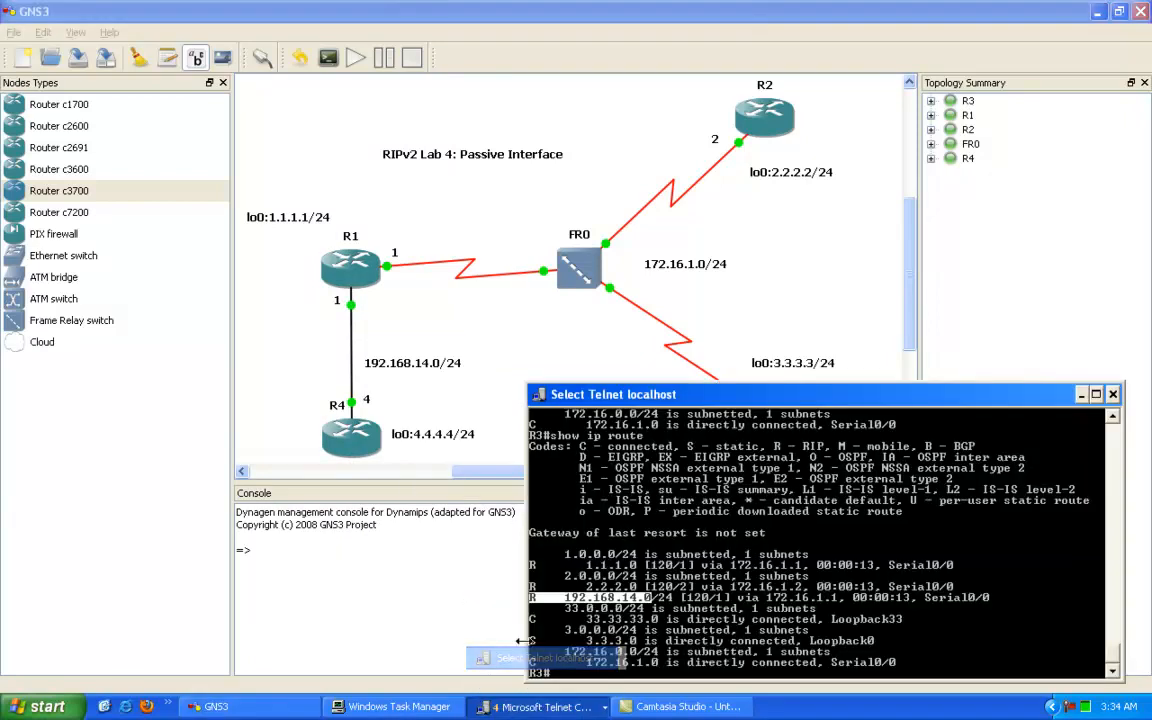
click(597, 577)
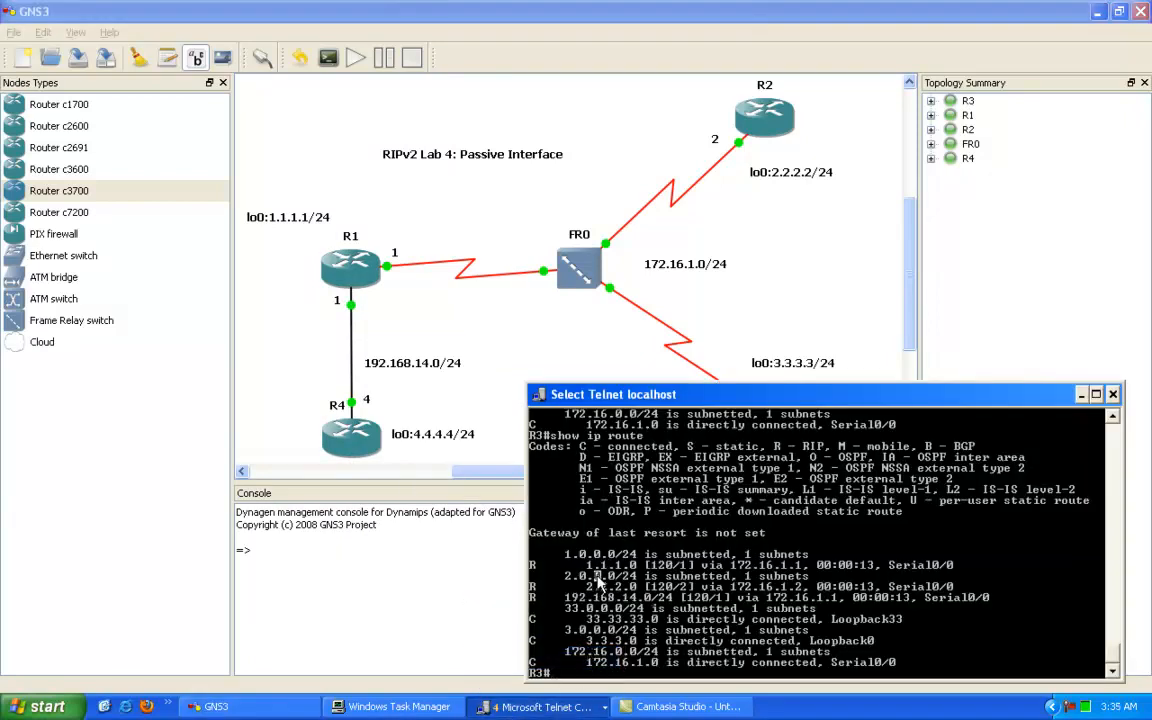
click(568, 598)
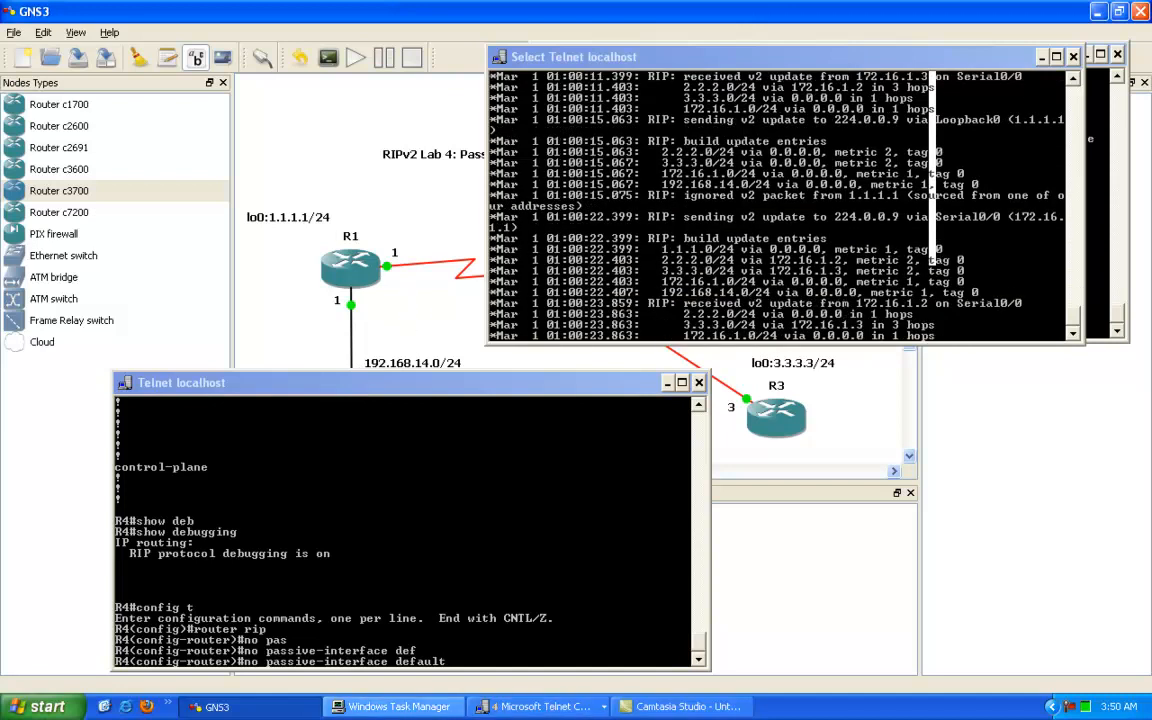
Bring the router consoles forward and arrange R3's window beneath R1's debug output, with R4's window beside them.
click(530, 708)
click(540, 634)
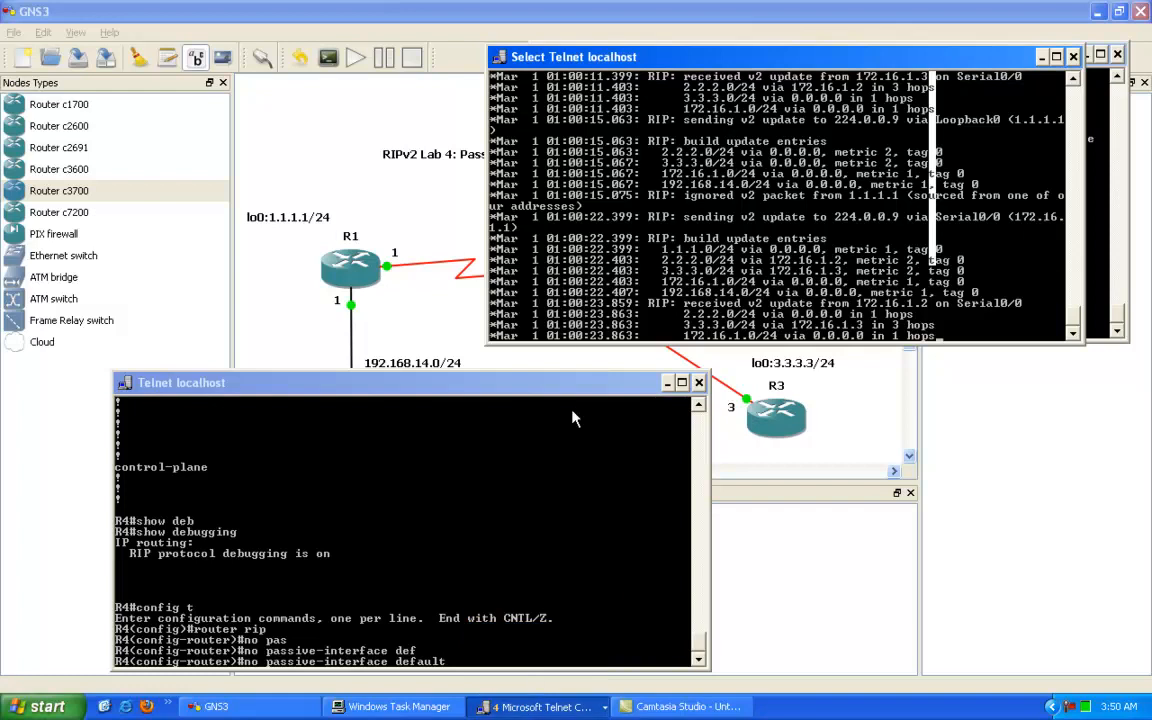
click(540, 707)
click(512, 585)
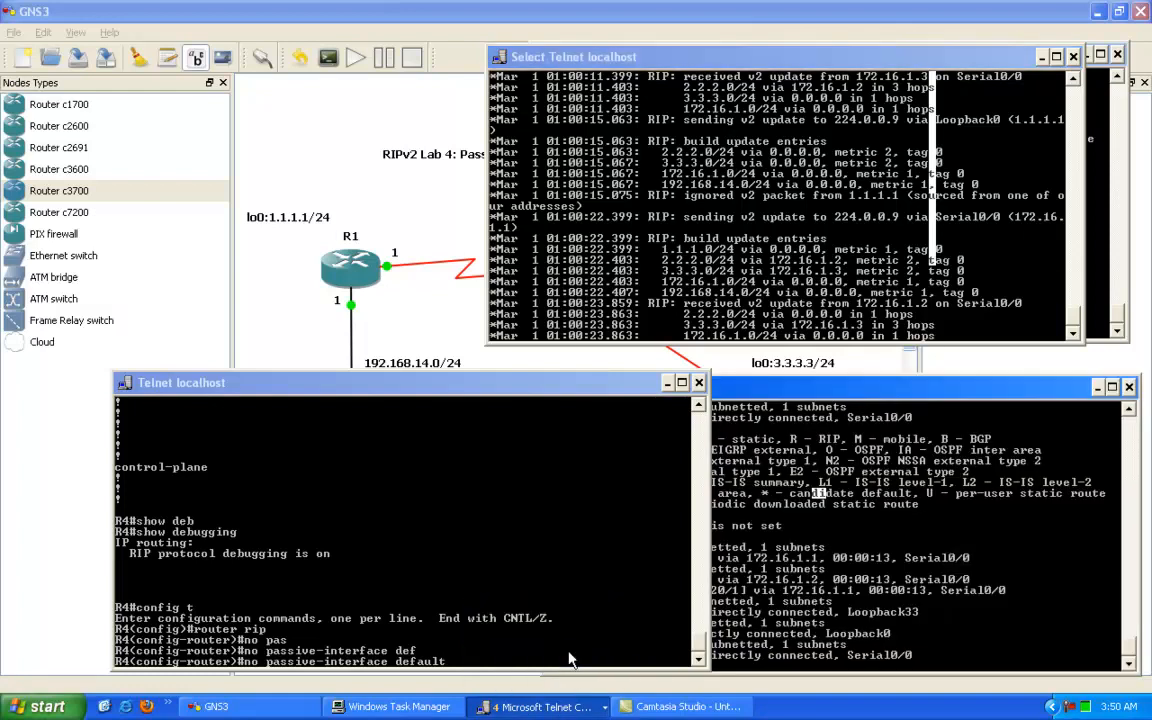
drag(760, 386, 704, 369)
drag(620, 387, 507, 249)
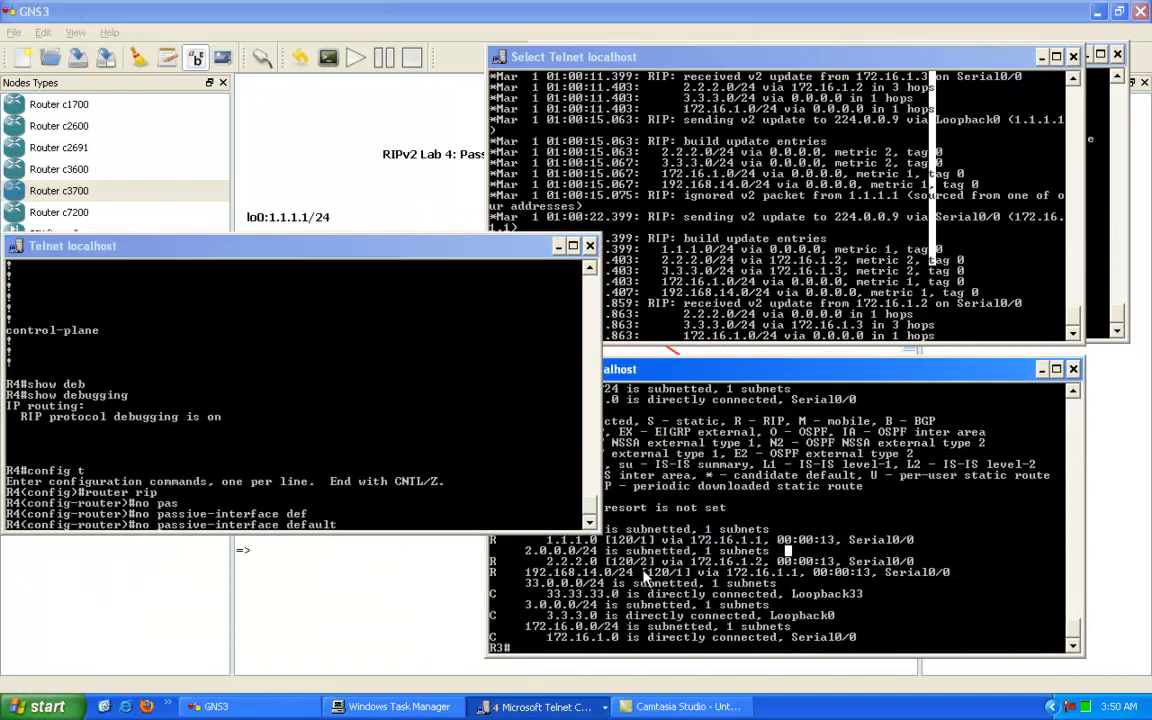
Run sh ip route on R3 and mark the 192.168.14.0/24 route in the refreshed table.
text(s)
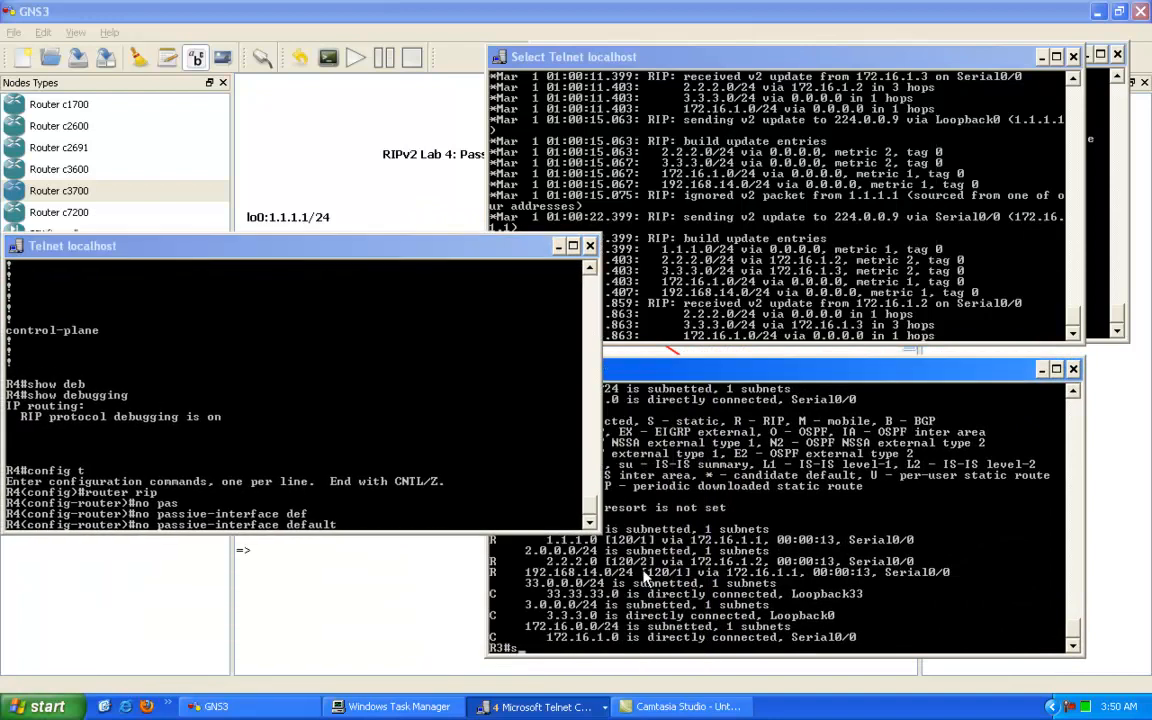
text(h ip route)
key(Return)
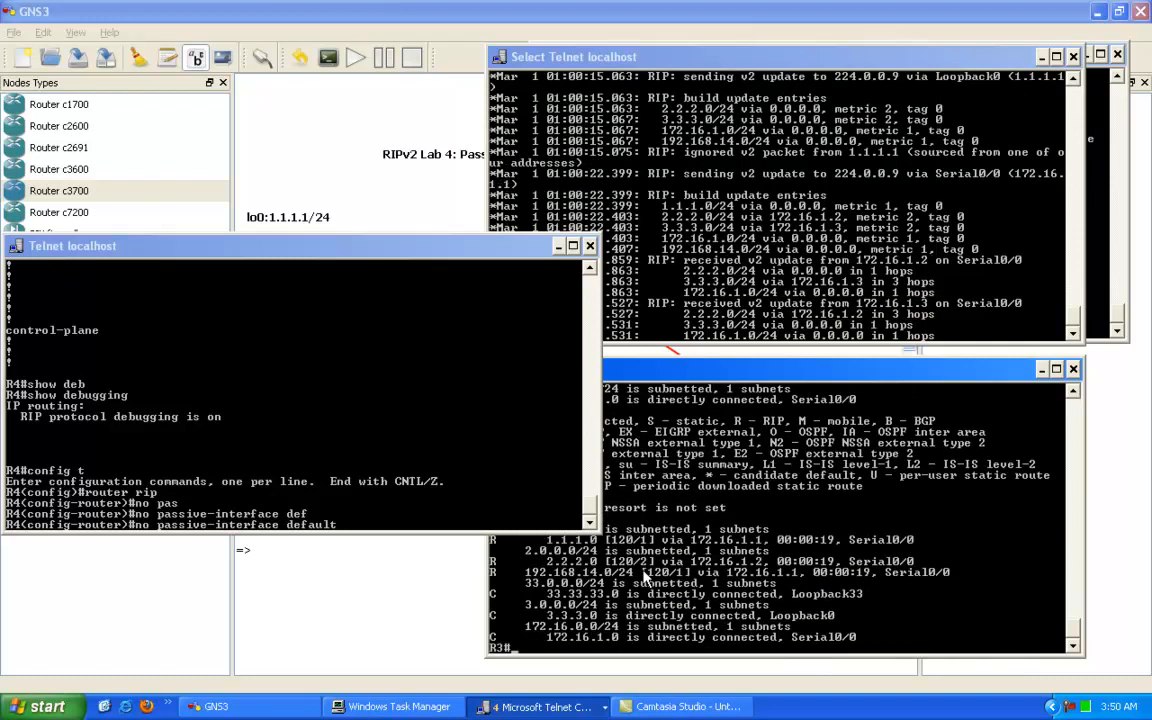
drag(688, 378, 713, 403)
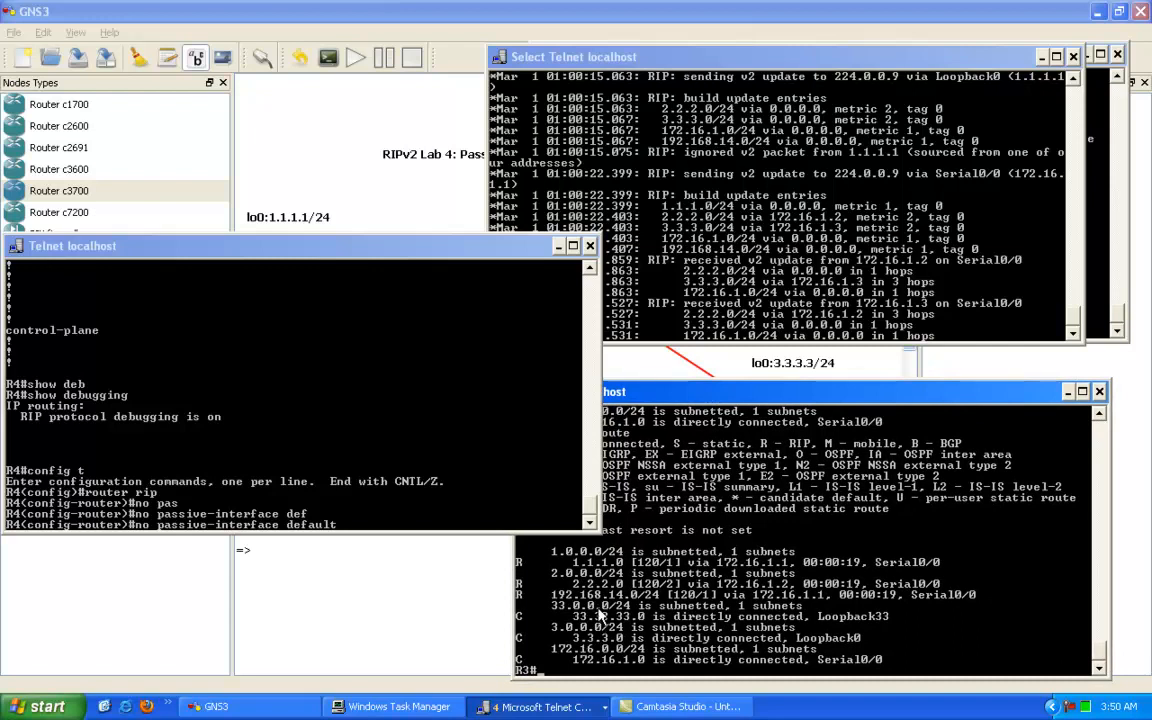
right_click(629, 601)
click(654, 609)
drag(552, 592, 658, 600)
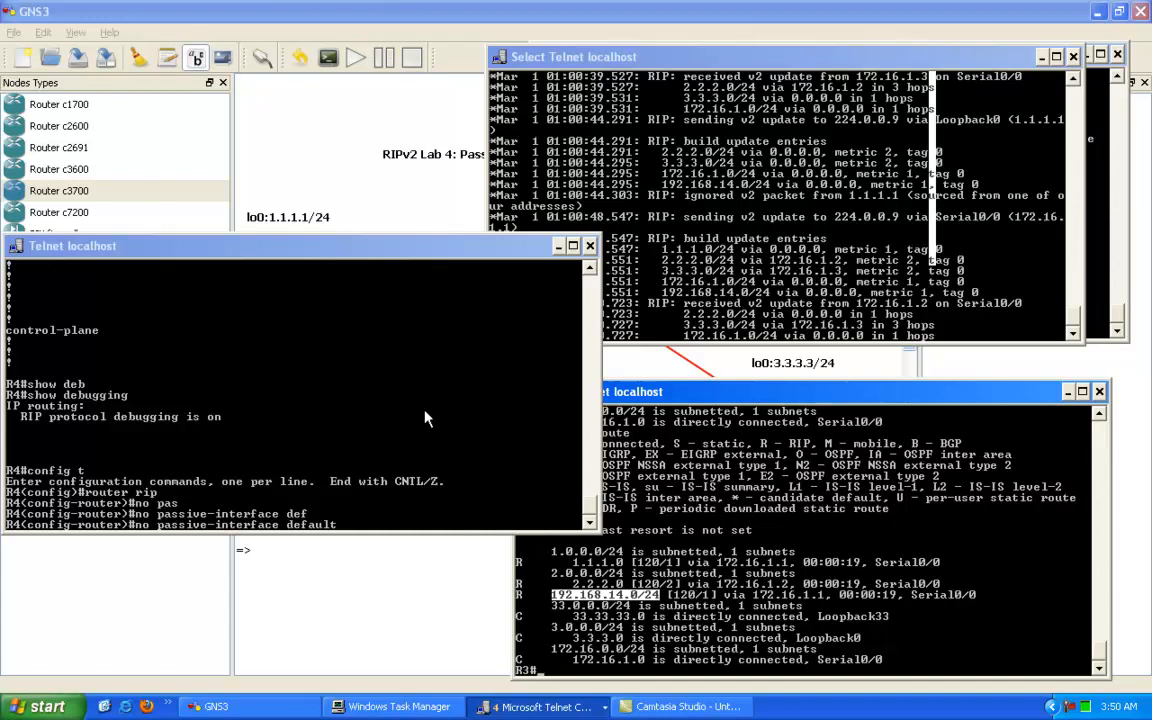
click(591, 597)
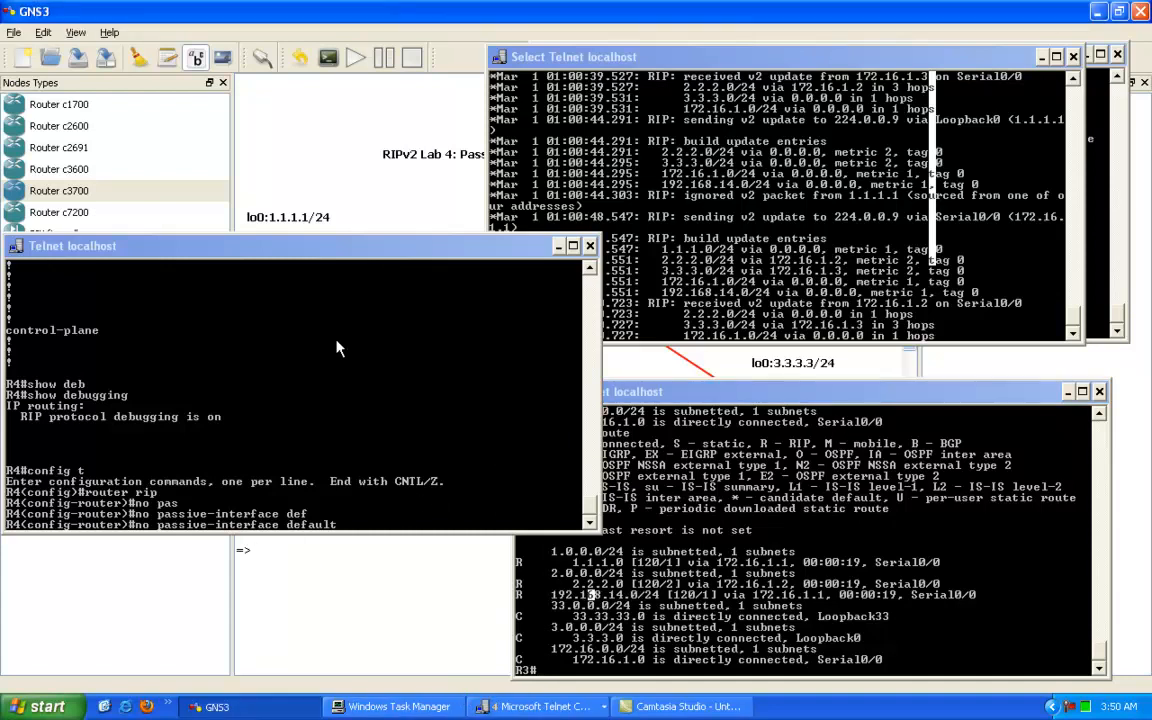
Reposition R4's console to inspect the R1–R4 link in the diagram, leaving it beside R3's console and below R1 in the diagram.
drag(303, 249, 780, 409)
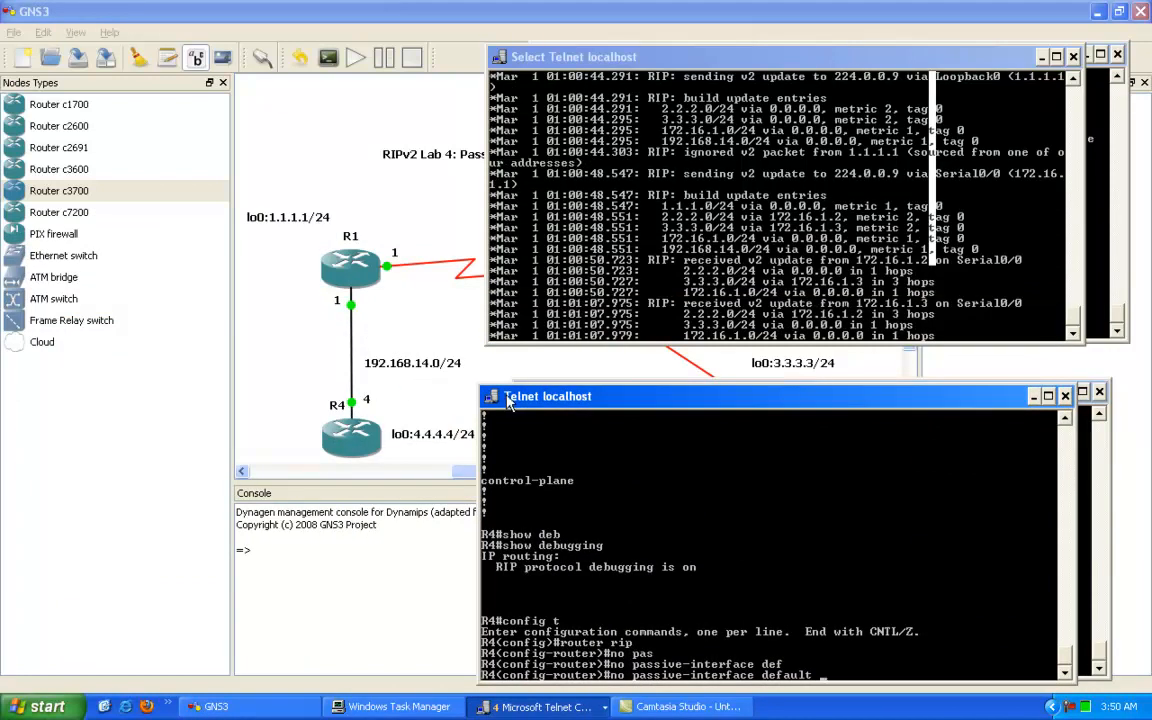
drag(574, 398, 121, 391)
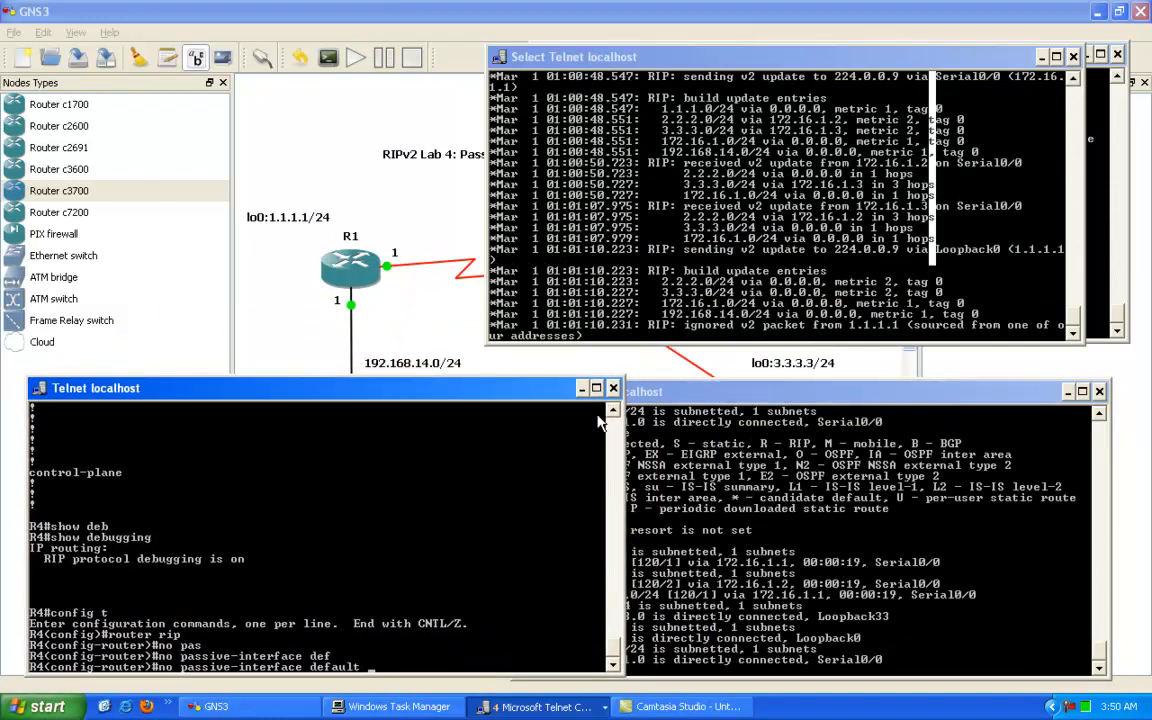
drag(480, 350, 485, 298)
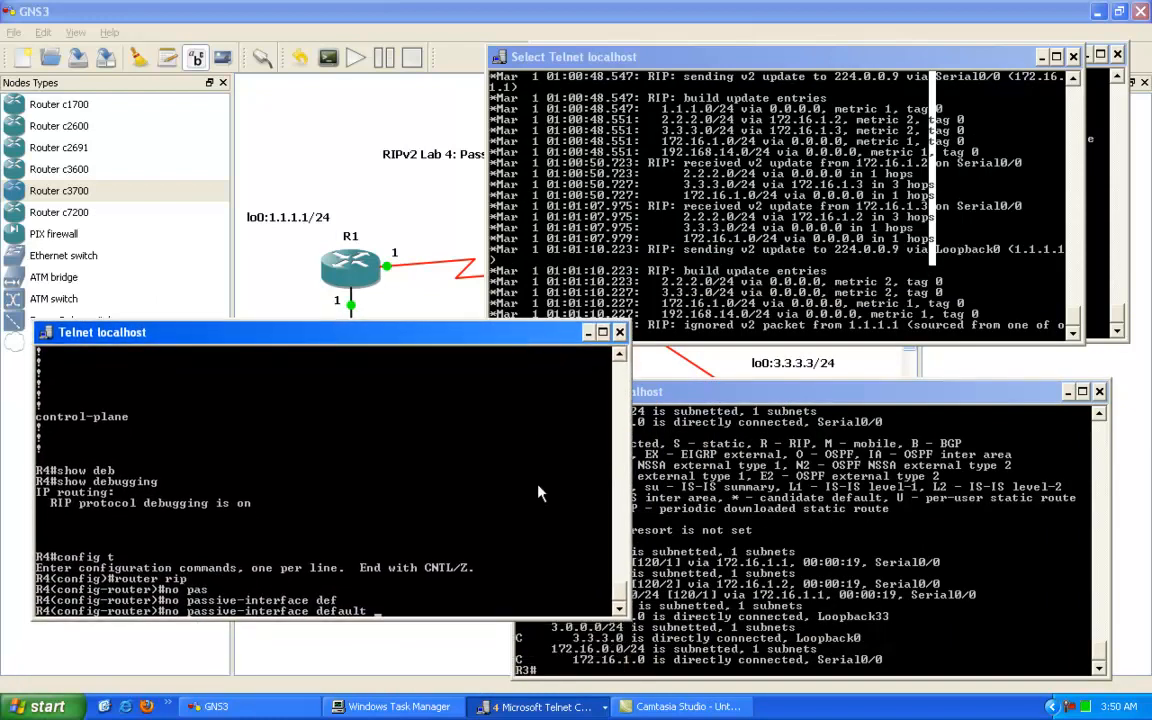
drag(368, 345, 352, 408)
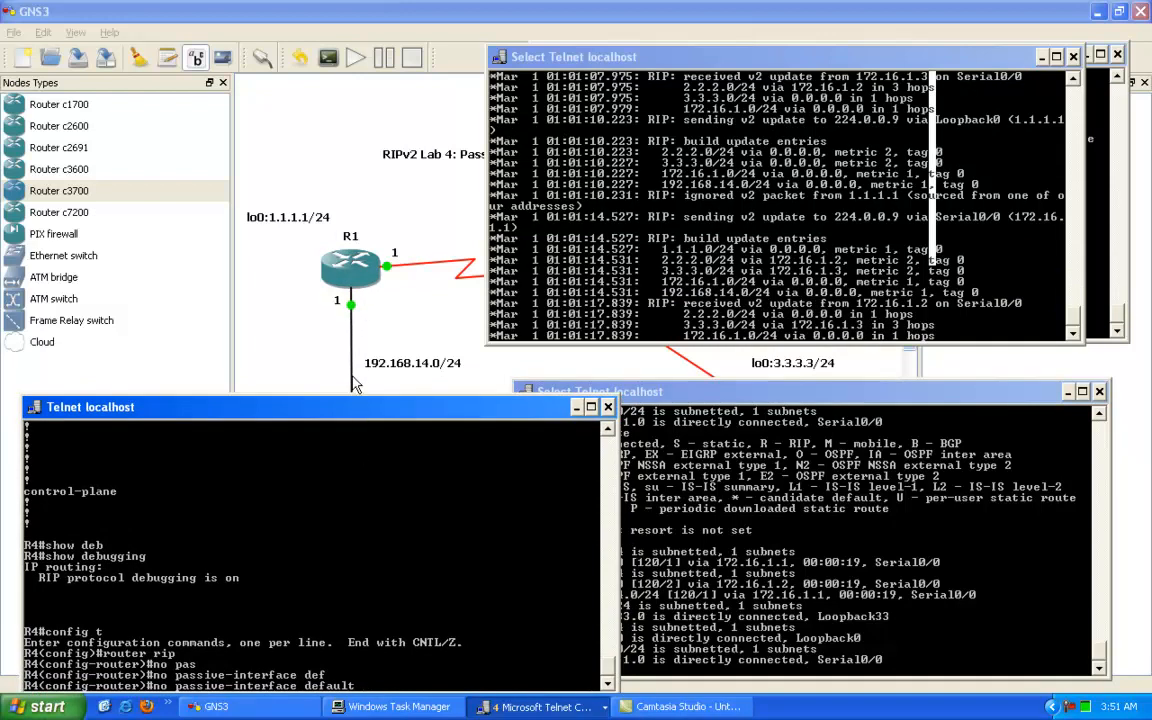
drag(290, 407, 646, 371)
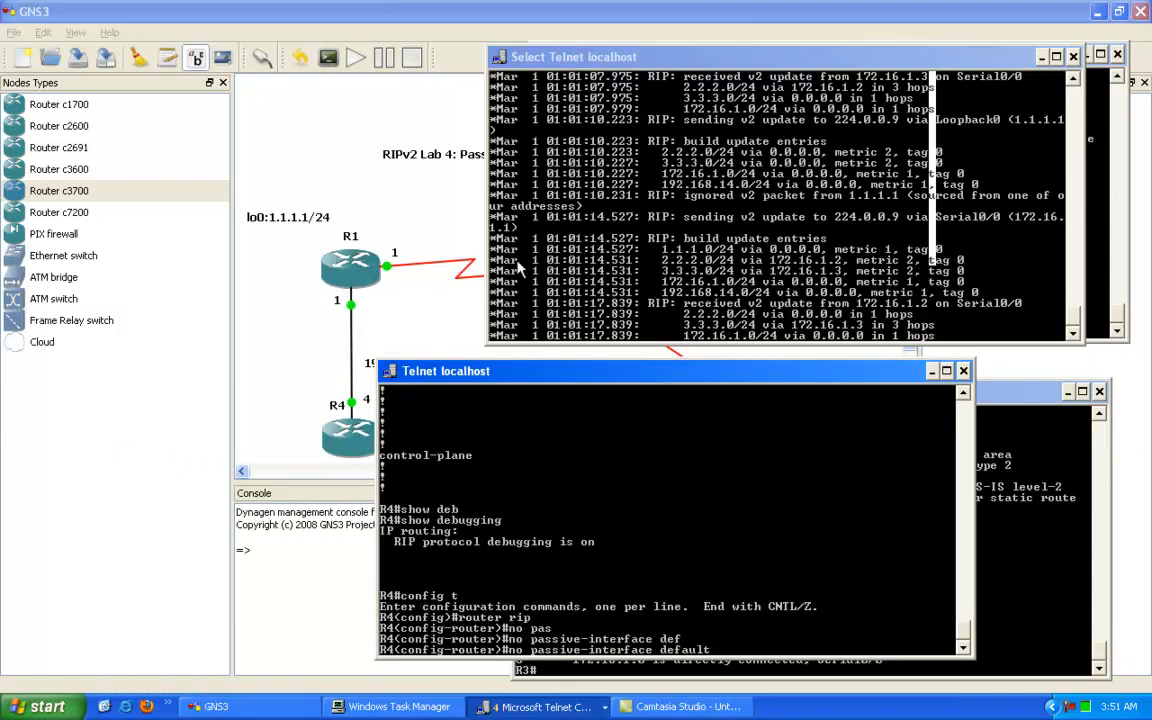
drag(605, 381, 244, 387)
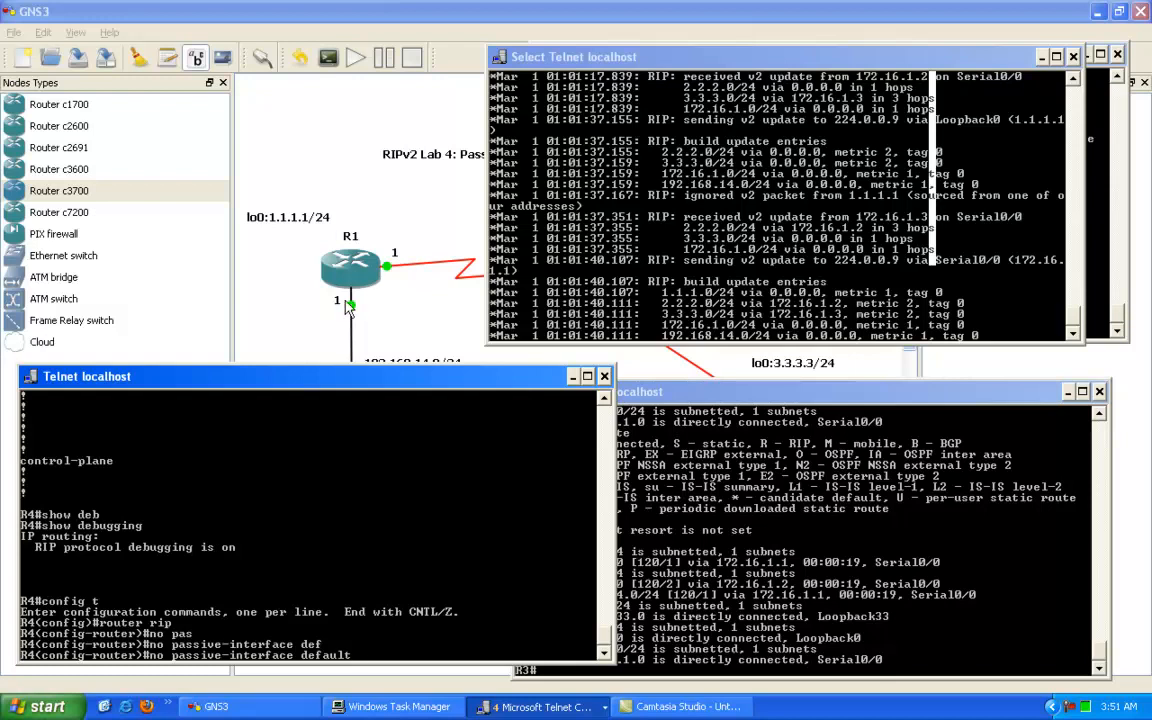
drag(363, 387, 340, 360)
Run no passive-interface default in R4's RIP configuration and leave configuration mode with end.
text(ault)
key(Return)
key(Return)
key(Return)
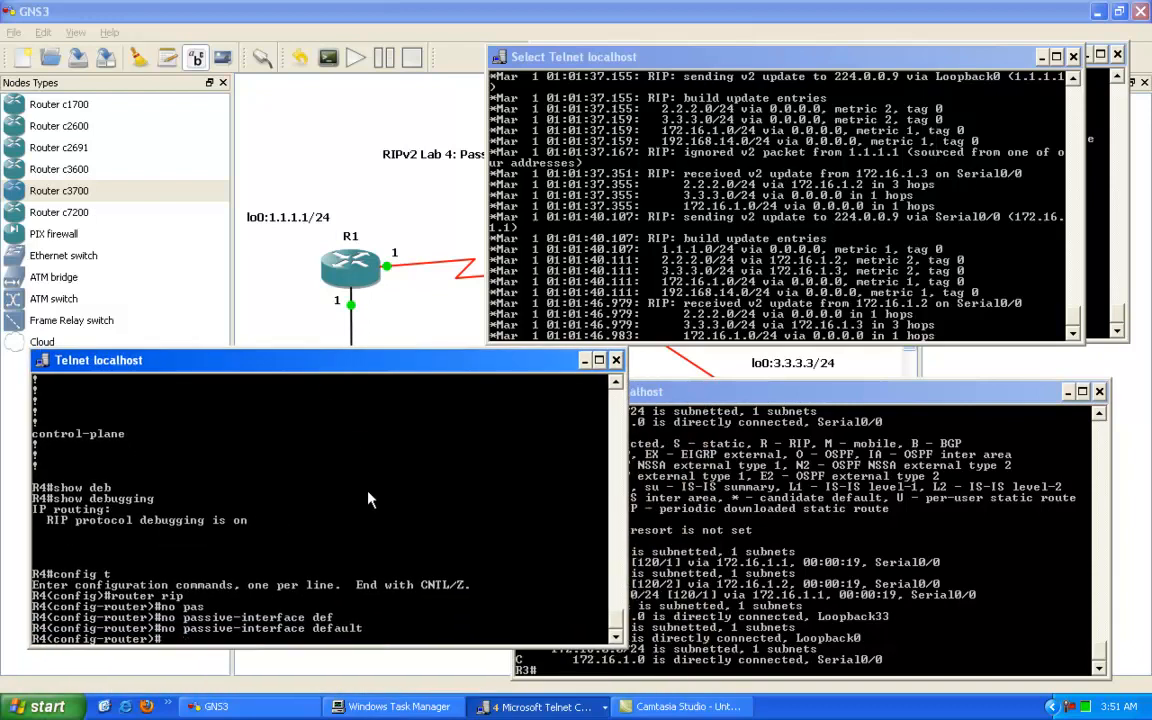
text(end)
key(Return)
key(Return)
key(Return)
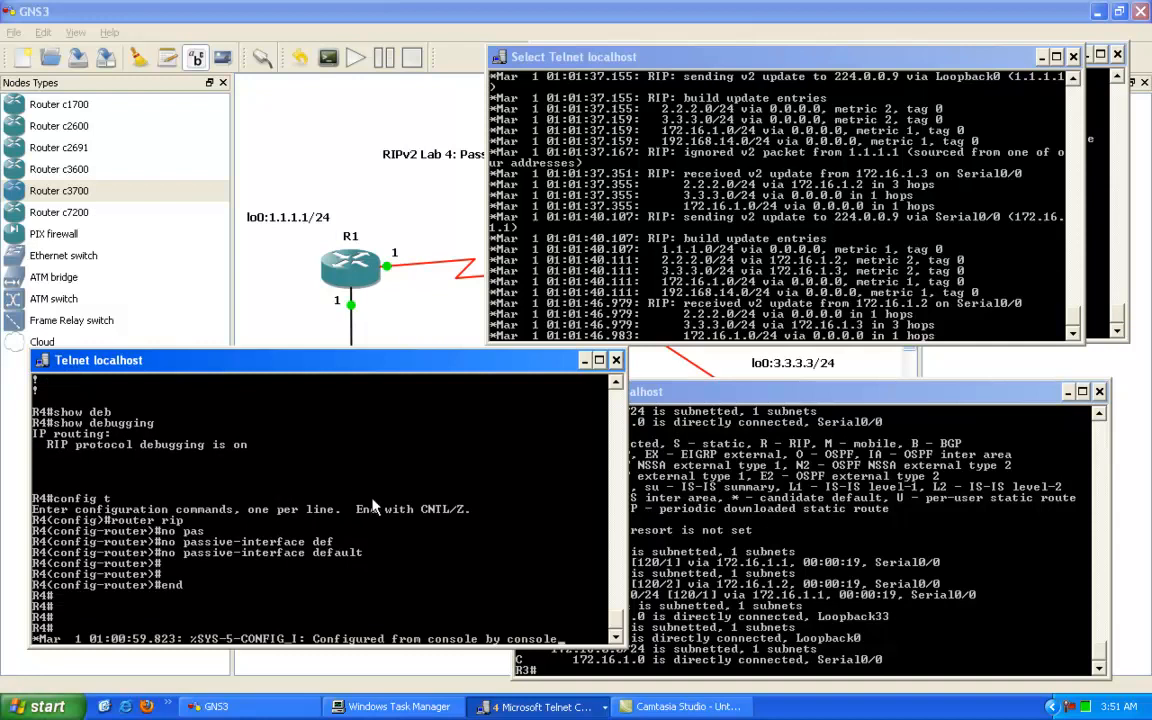
Turn off all debugging on R1 and R4 with un all.
click(643, 270)
mouse_move(1073, 317)
mouse_down()
mouse_move(1074, 301)
mouse_move(1060, 319)
mouse_up()
key(Return)
key(Return)
key(Return)
key(Return)
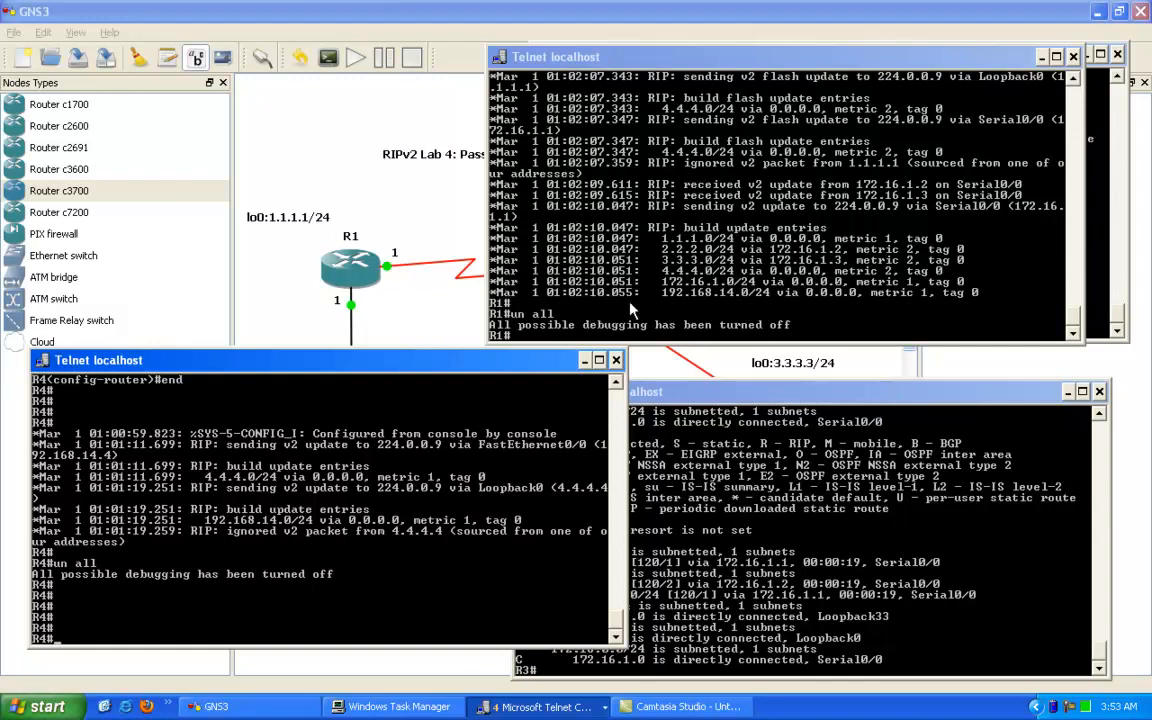
Mark the update entries around 4.4.4.0/24 in R1's last debug output and shift R1's console to uncover more of R2's.
click(652, 282)
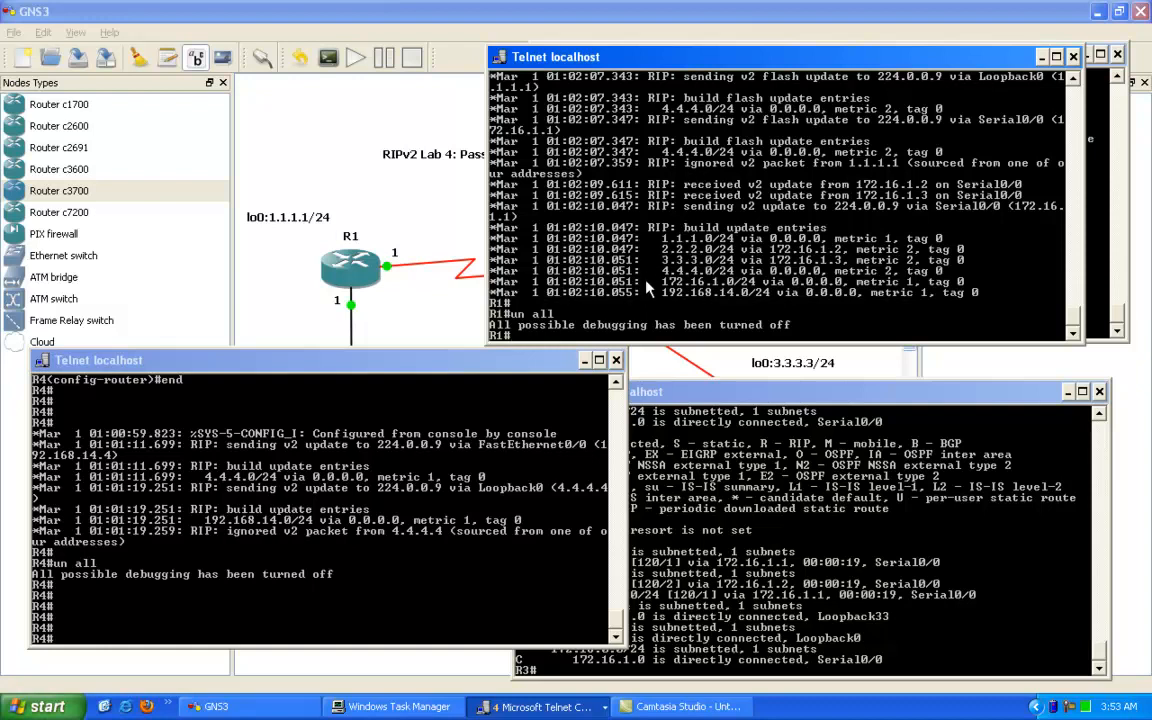
right_click(597, 244)
click(616, 255)
drag(770, 282, 853, 263)
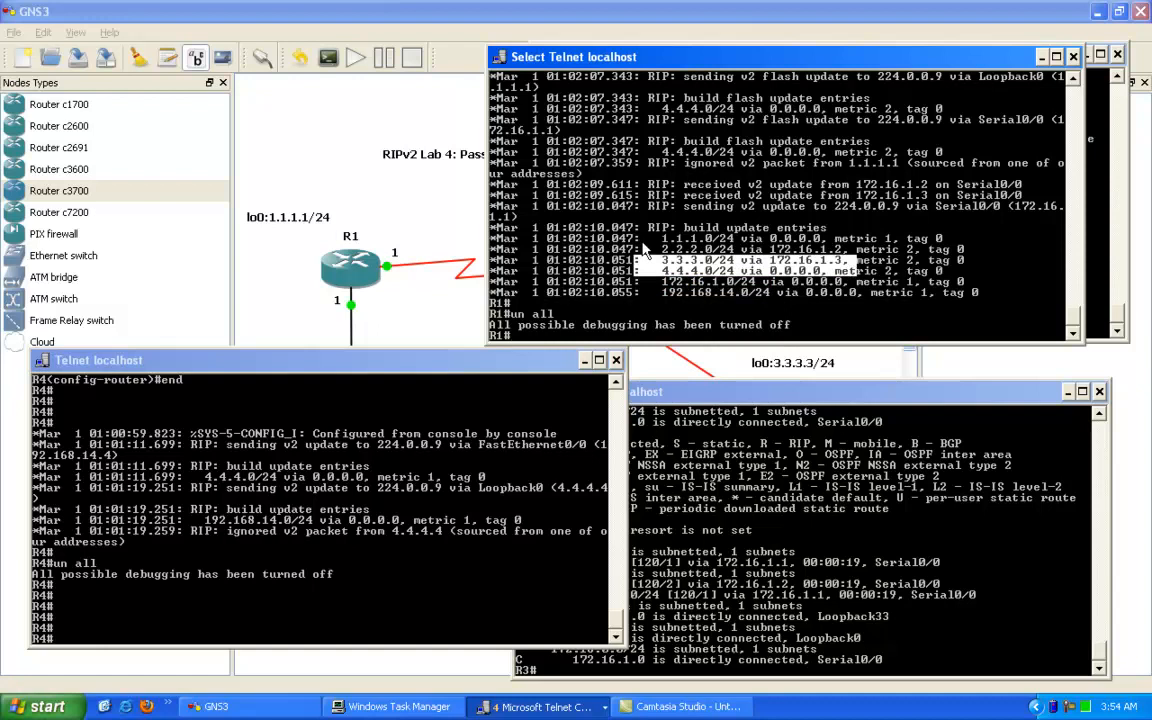
drag(663, 228, 800, 230)
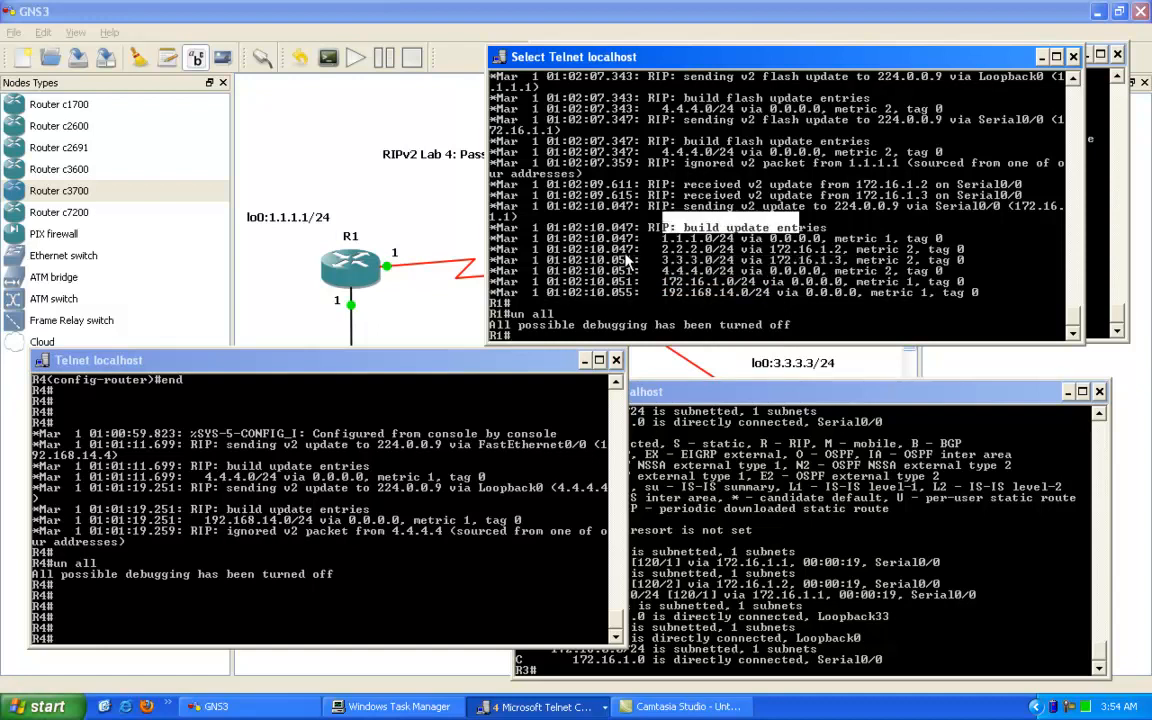
drag(564, 54, 518, 67)
Run show ip route on R3 and mark the 4.4.4.0 route in its routing table.
click(722, 427)
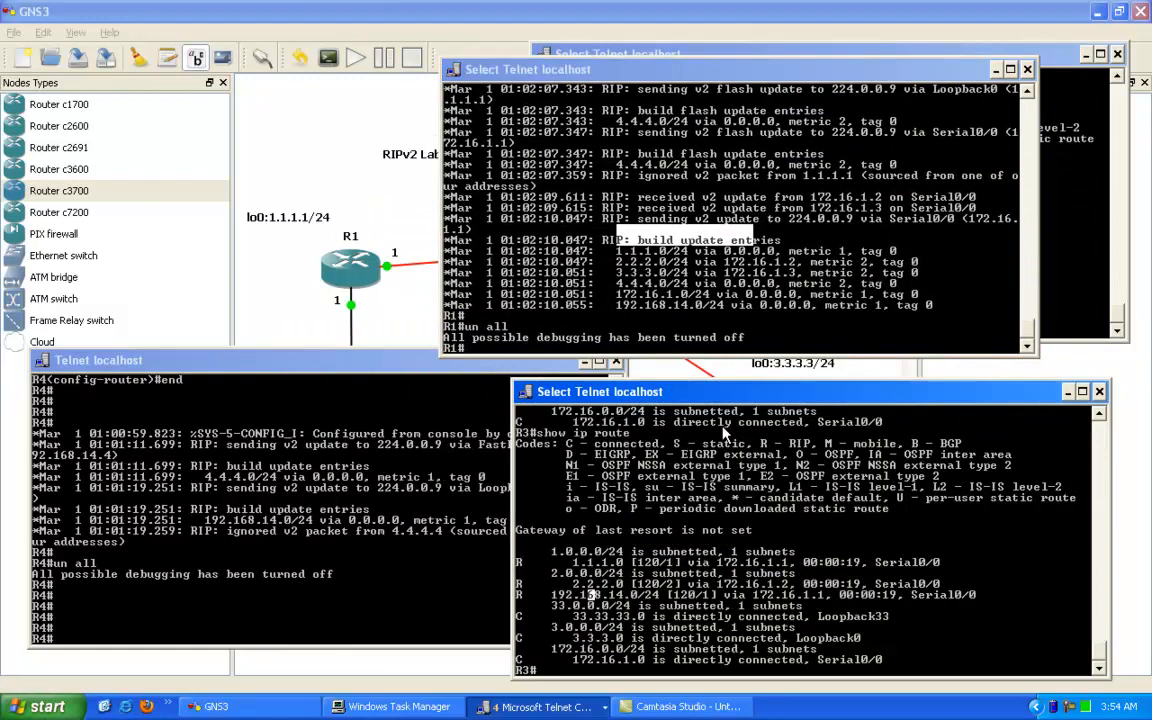
text(show ip route)
key(Return)
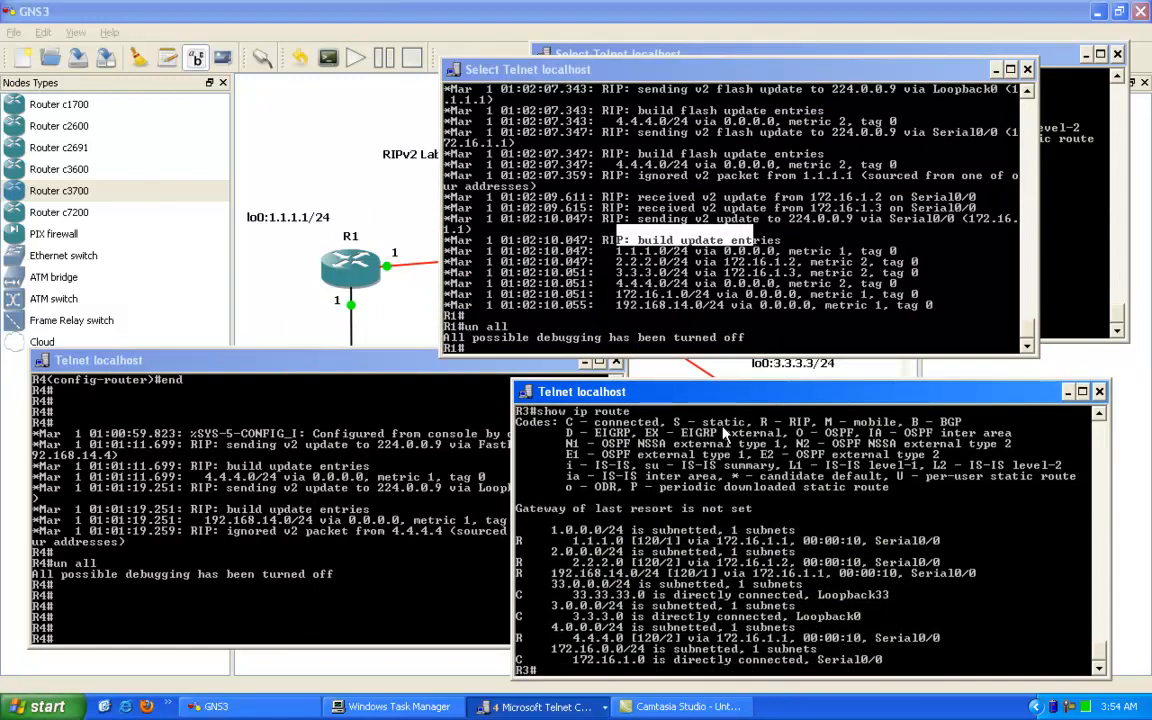
right_click(604, 633)
click(566, 486)
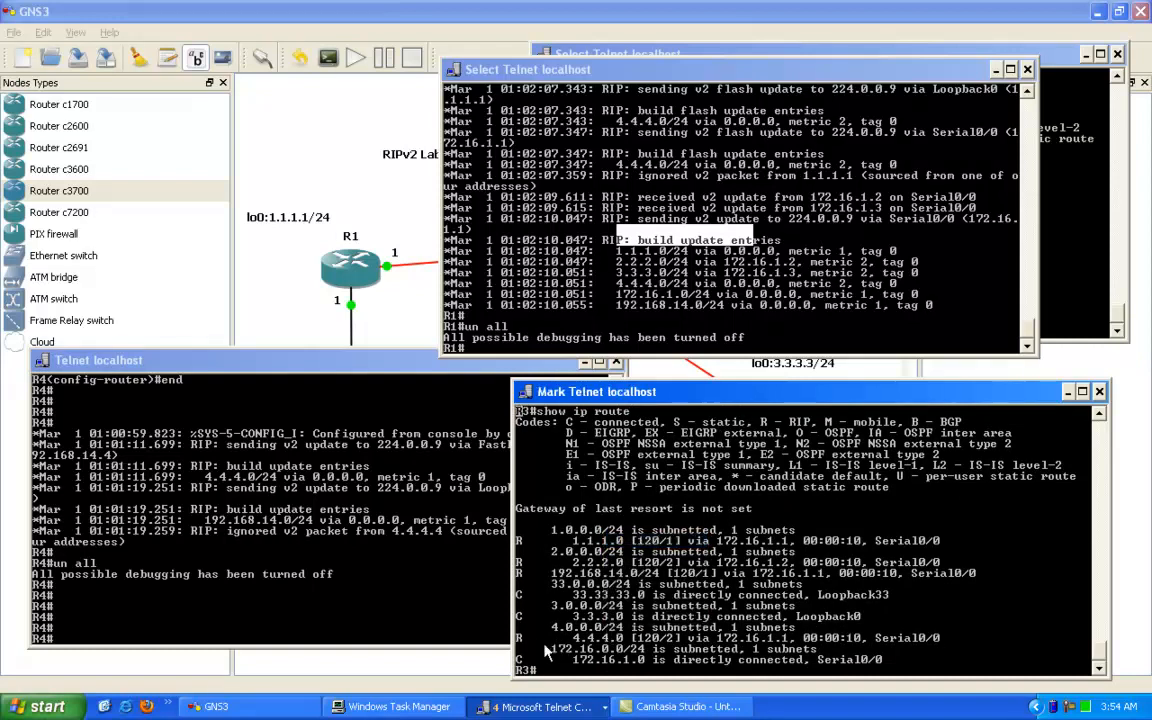
drag(518, 638, 955, 639)
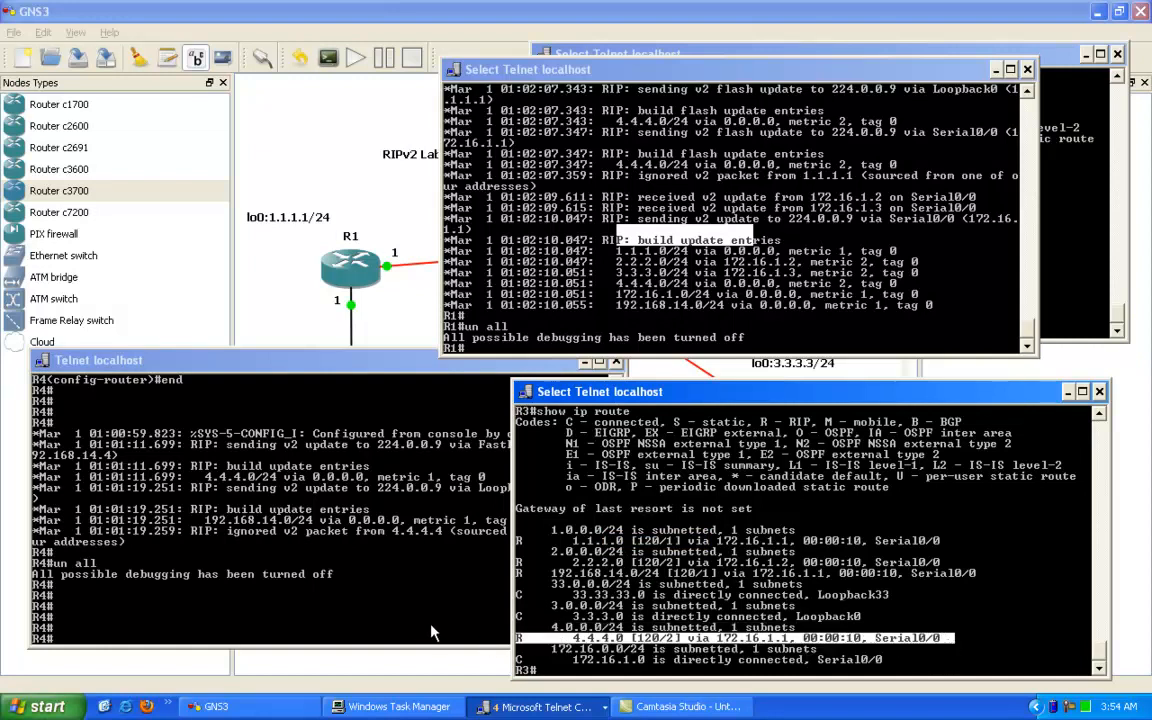
Run show ip route on R4 and briefly shift its console to inspect the R1–R4 link in the diagram.
click(370, 571)
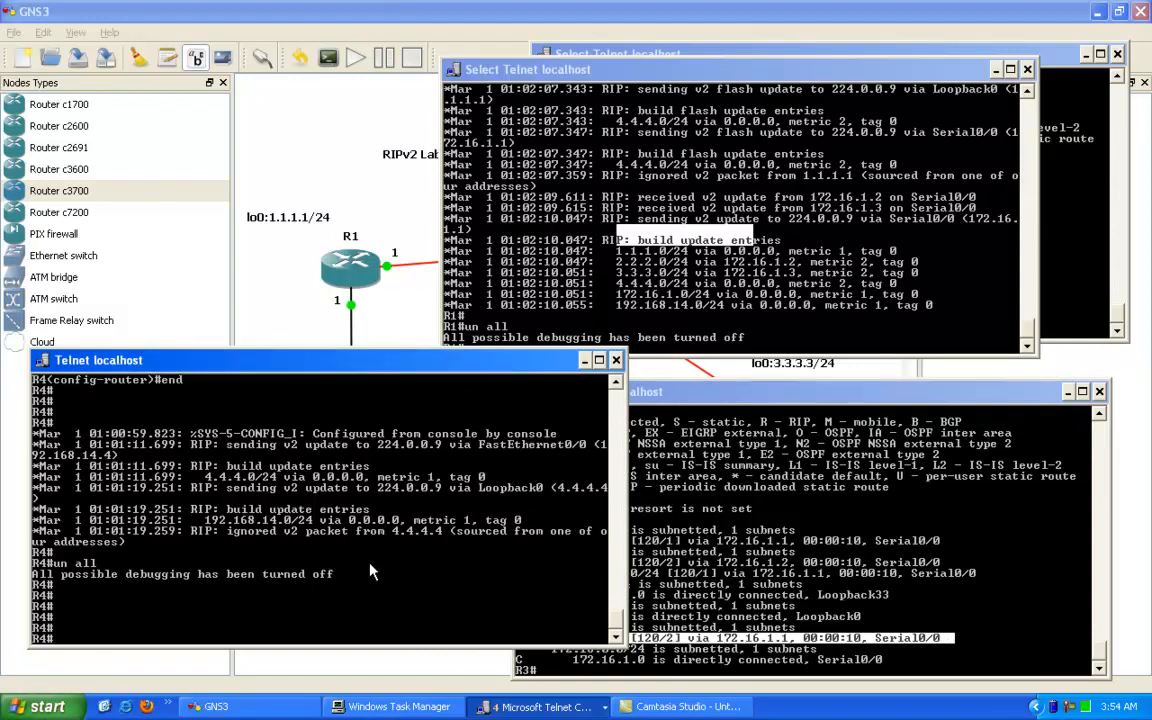
key(Return)
key(Return)
key(Return)
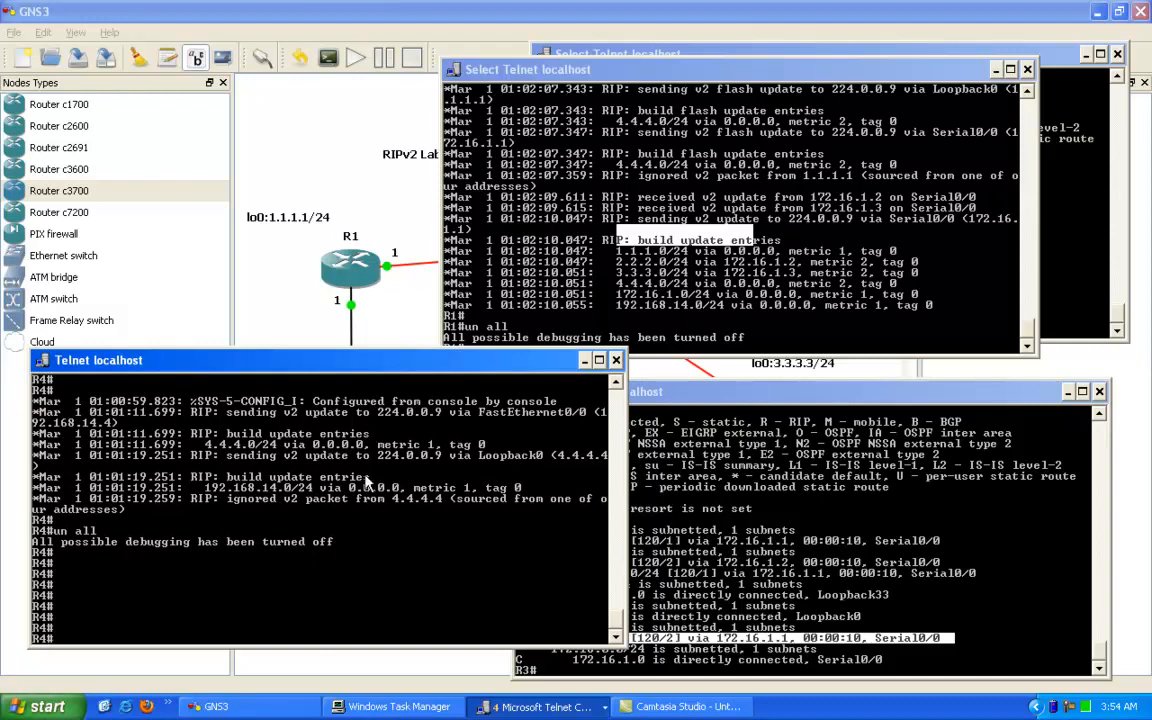
text(show ip route)
key(Return)
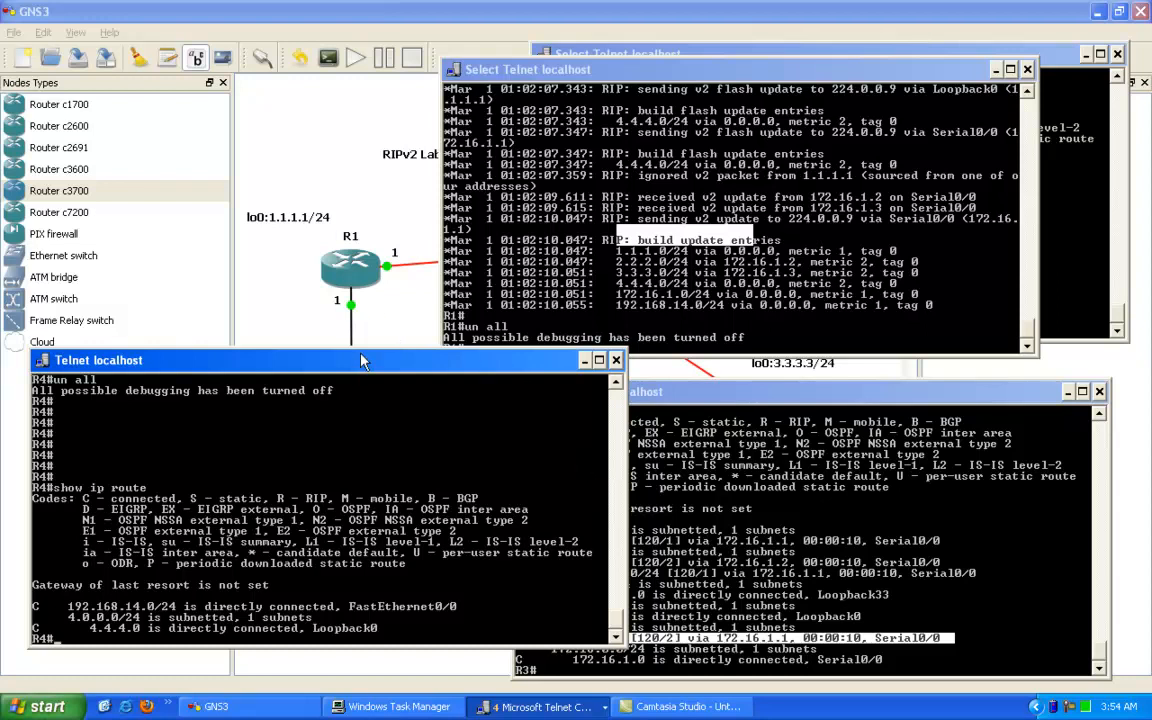
drag(362, 362, 366, 437)
drag(367, 430, 362, 369)
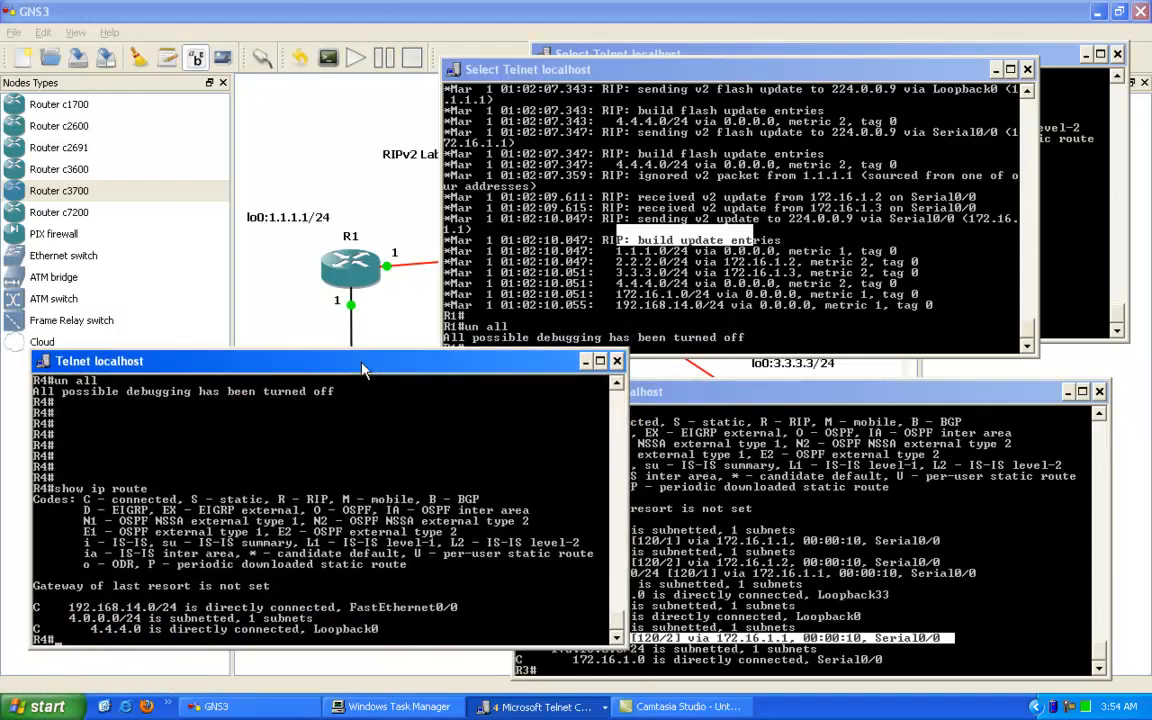
Check R4's debugging status with show debugging and enable RIP debugging with debug ip rip.
text(show deb)
key(Tab)
key(Return)
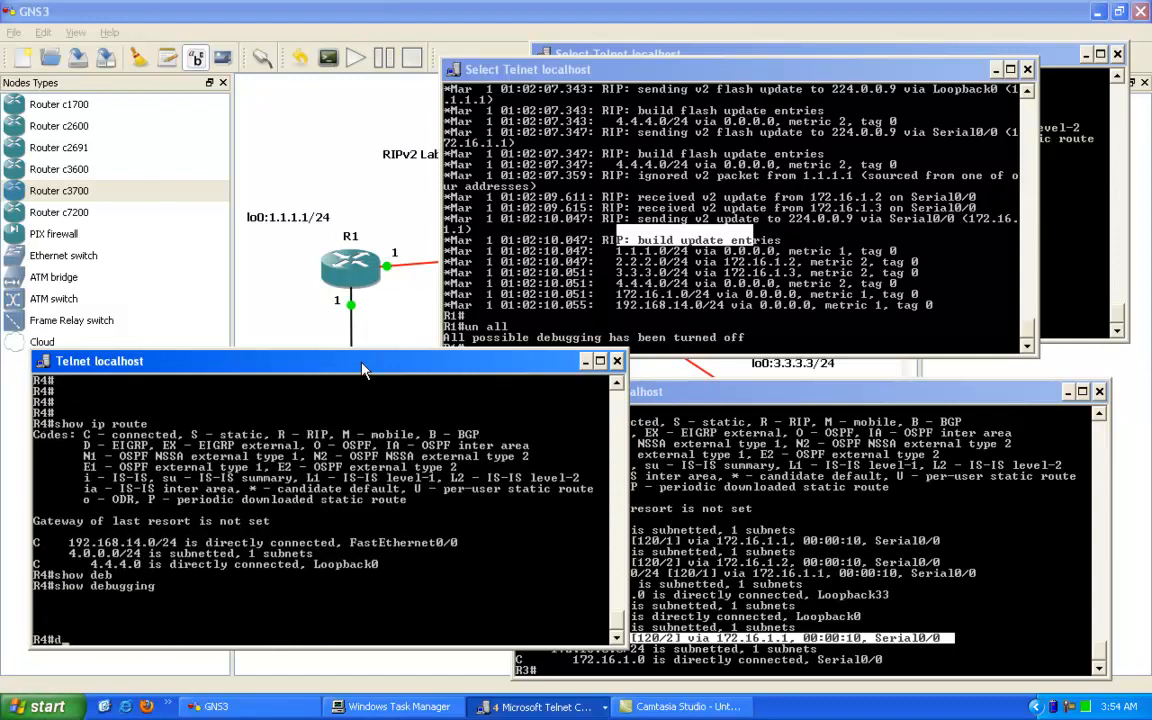
text(deb)
key(Tab)
text(ip rip)
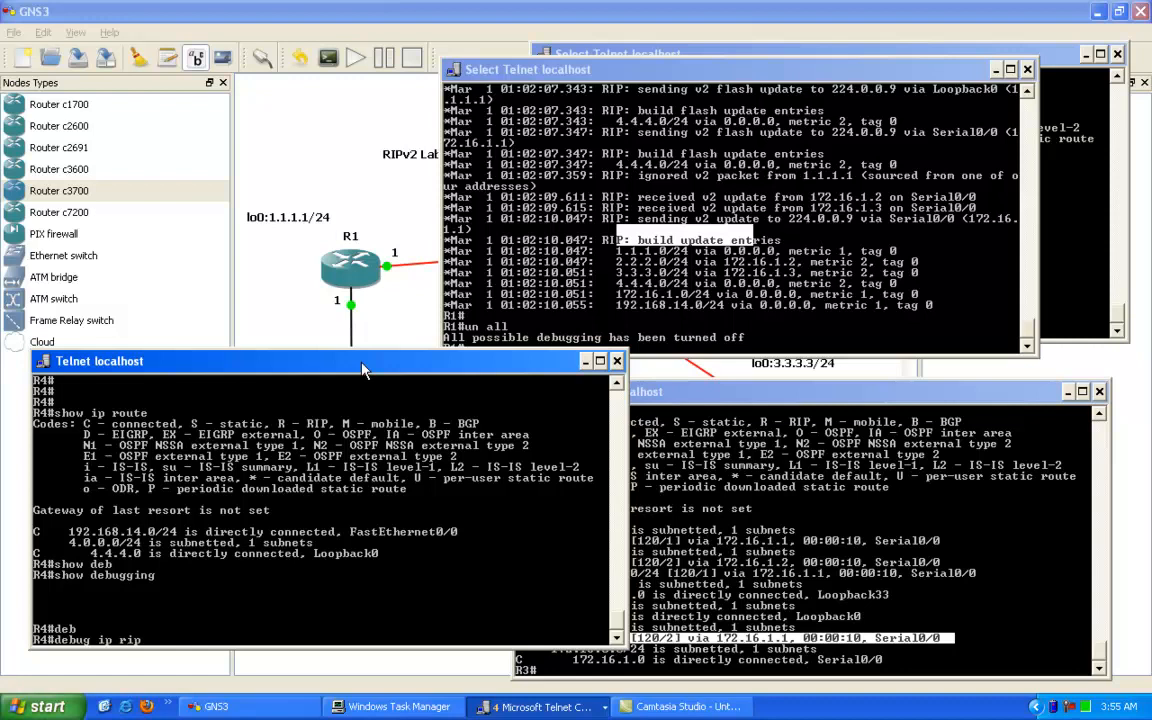
key(Return)
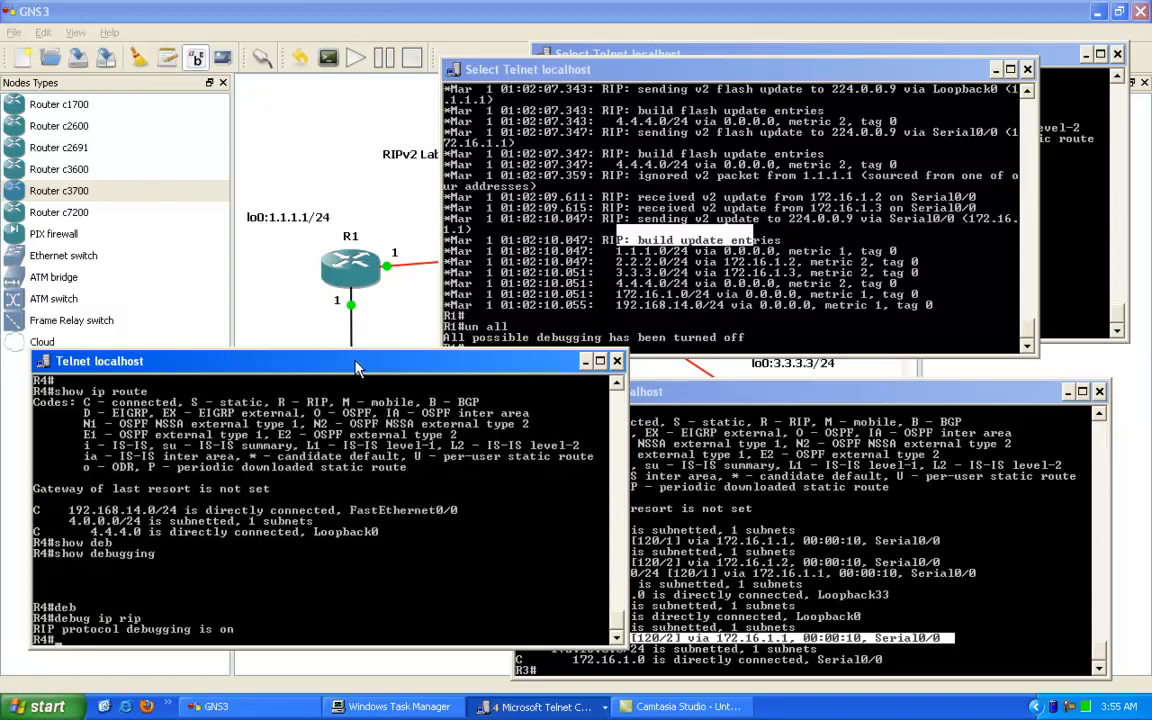
Mark the multicast address, Loopback0, FastEthernet0/0 and 4.4.4.0/24 update entries in R4's debug output, and return to its prompt.
right_click(276, 585)
click(295, 594)
drag(271, 586, 440, 588)
click(406, 587)
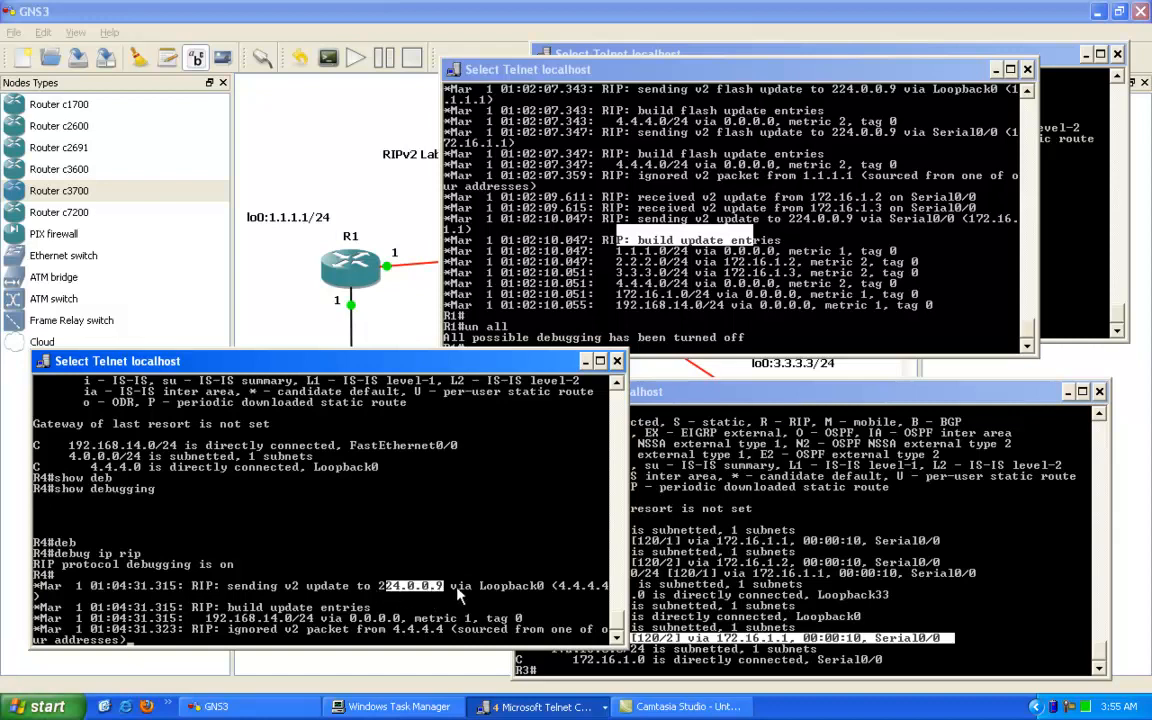
double_click(500, 587)
drag(478, 600, 588, 608)
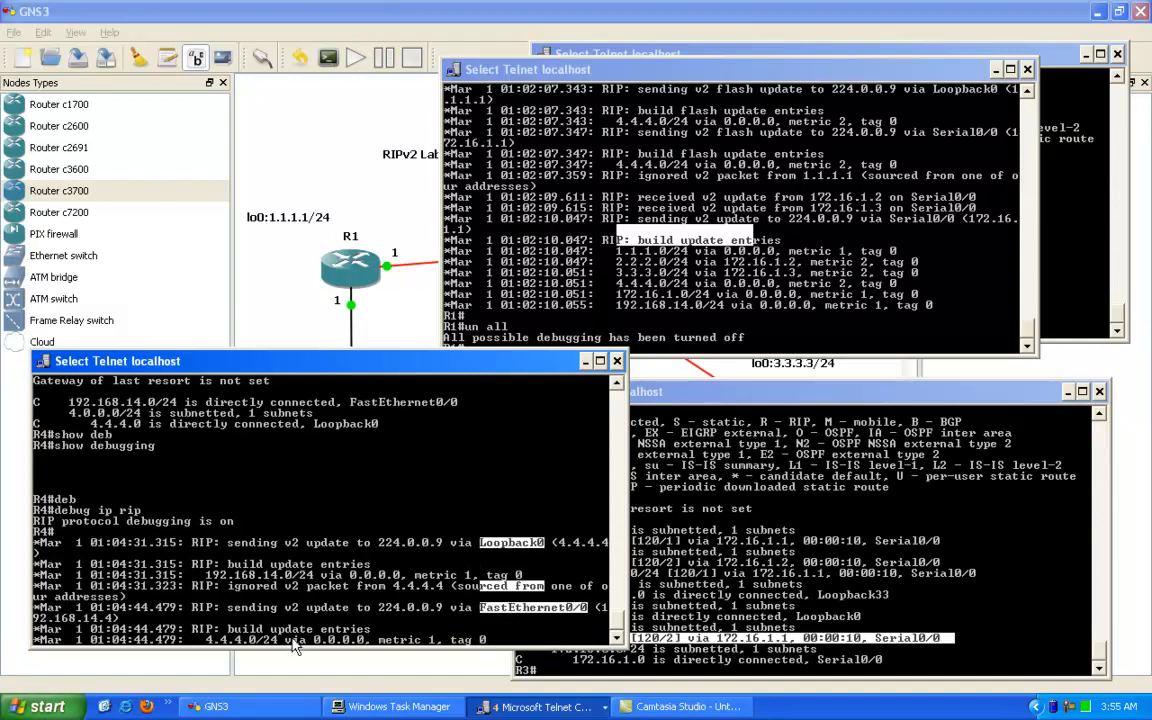
drag(212, 629, 380, 642)
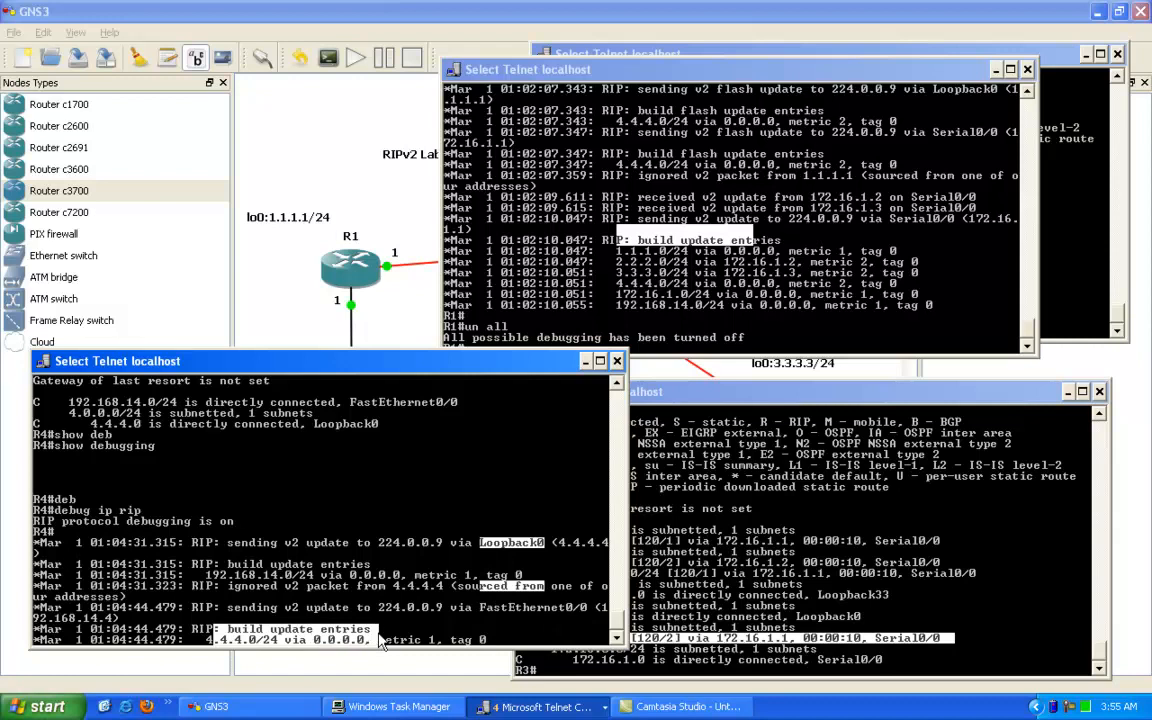
right_click(380, 642)
key(Return)
key(Return)
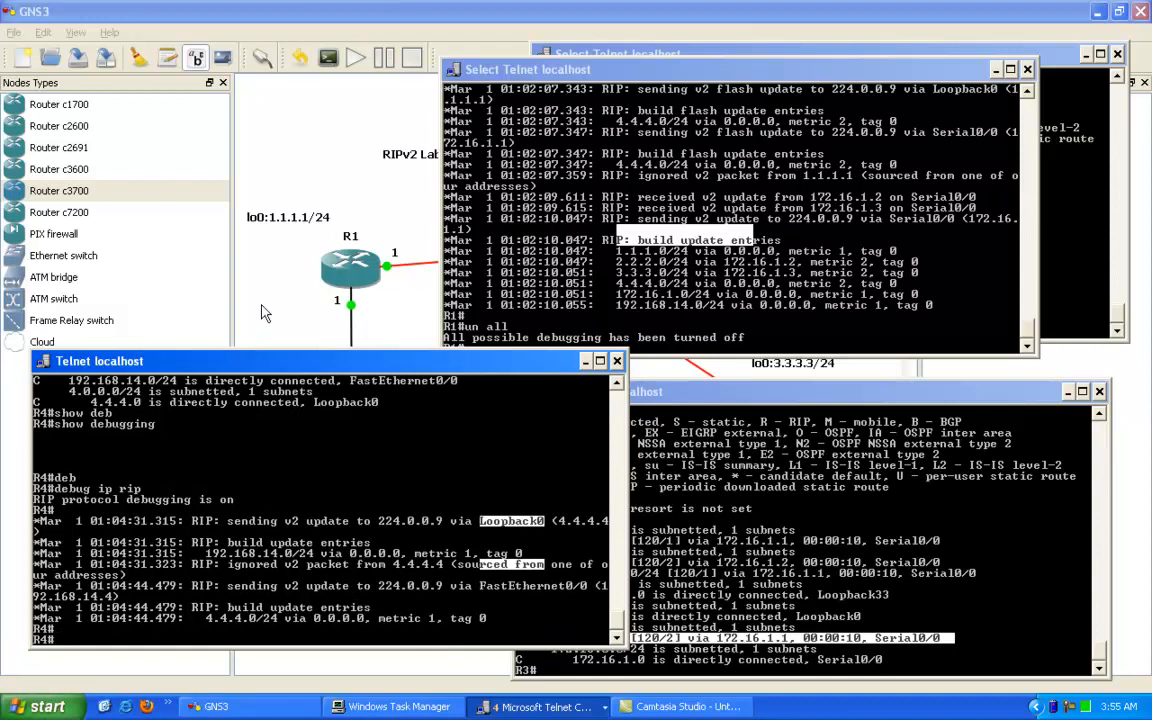
Bring the topology diagram forward and examine R1 and its link to R4.
click(239, 281)
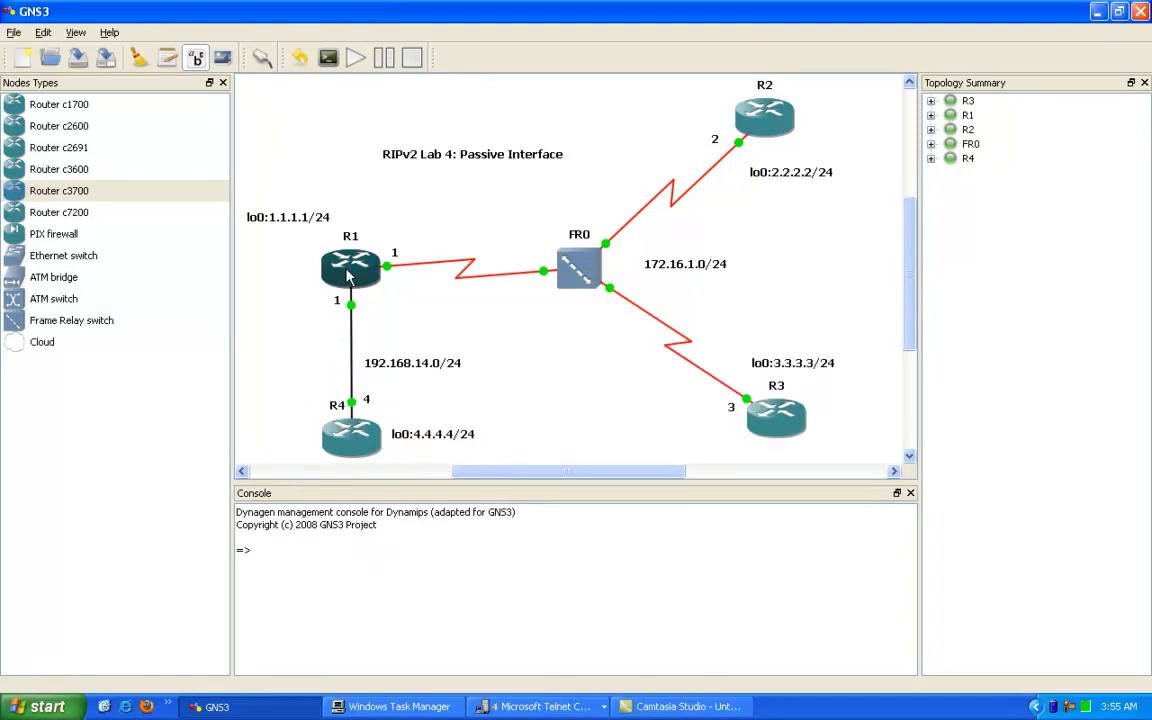
mouse_move(349, 277)
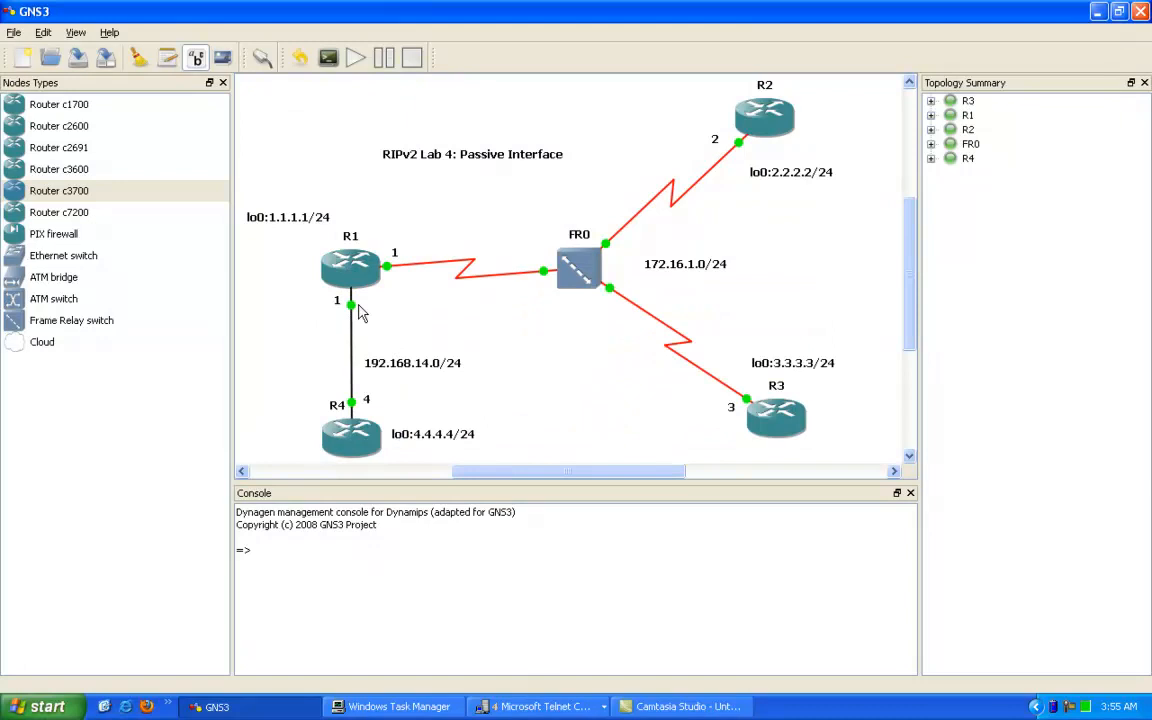
click(350, 283)
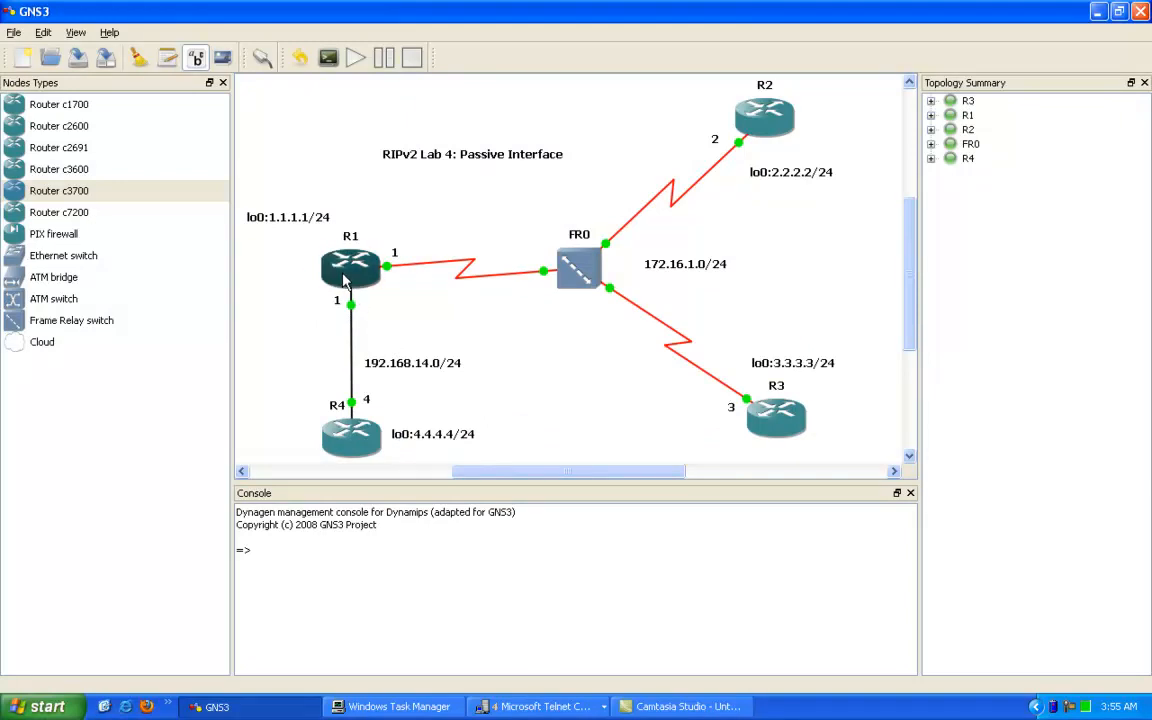
mouse_move(343, 283)
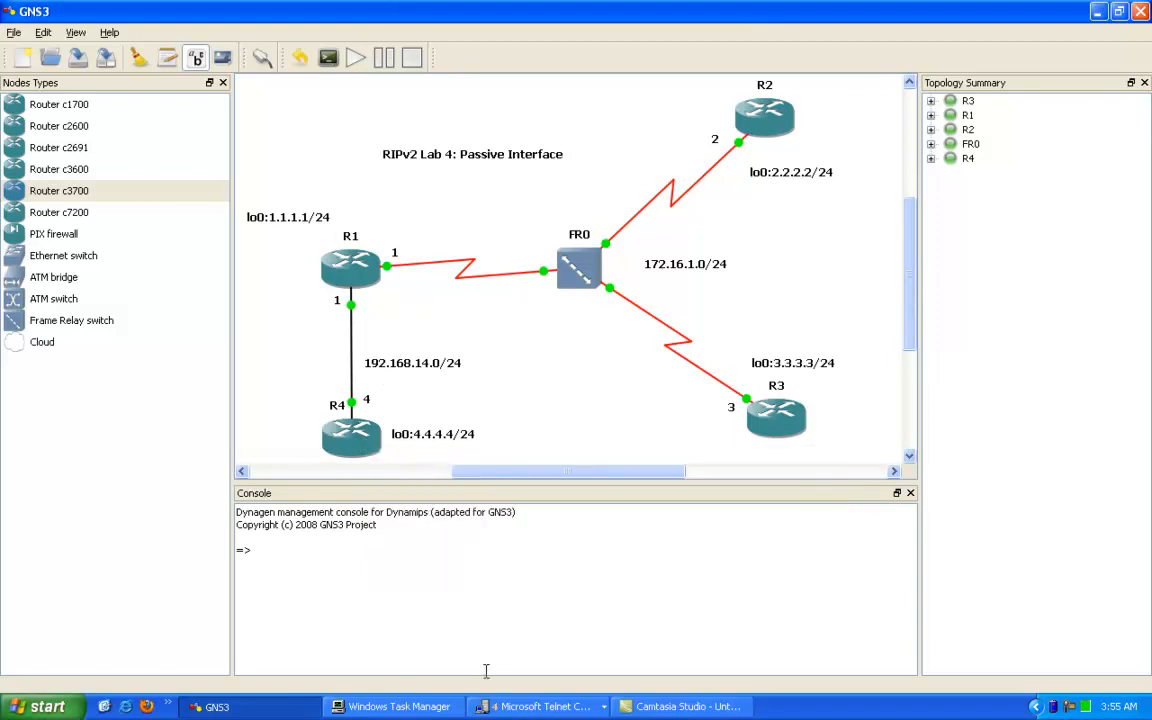
Bring R4's console forward and turn off all debugging with un all.
click(518, 709)
click(532, 611)
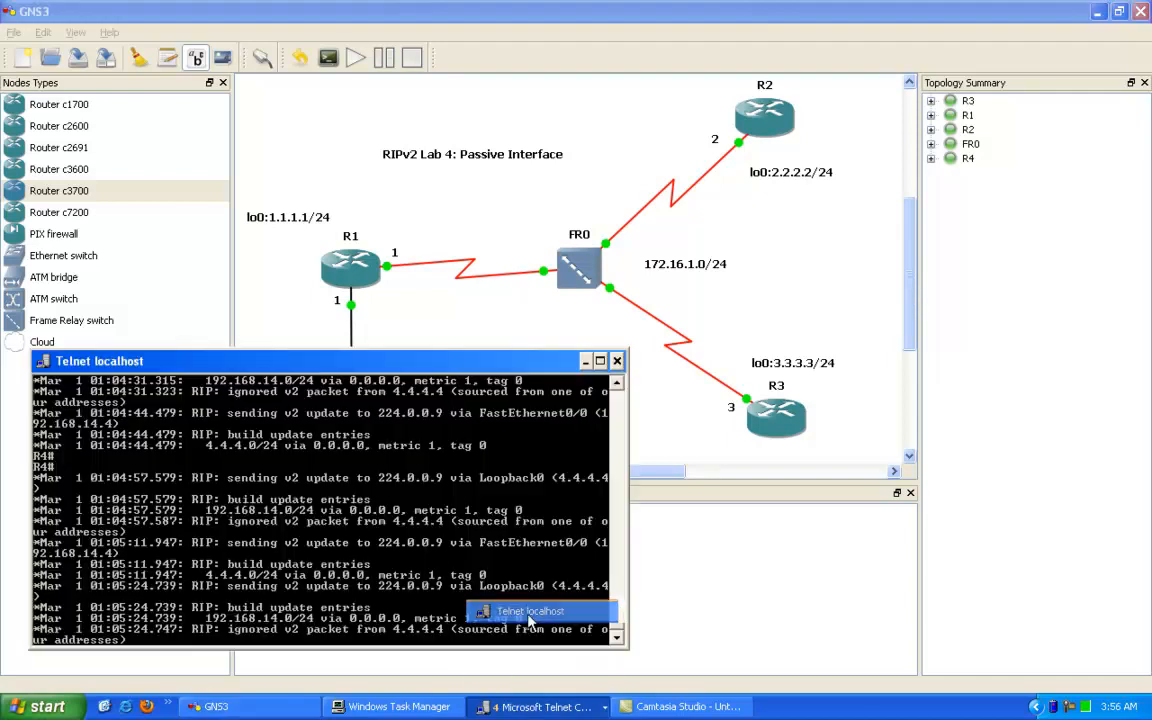
key(Return)
key(Return)
key(Return)
text(un all)
key(Return)
key(Return)
key(Return)
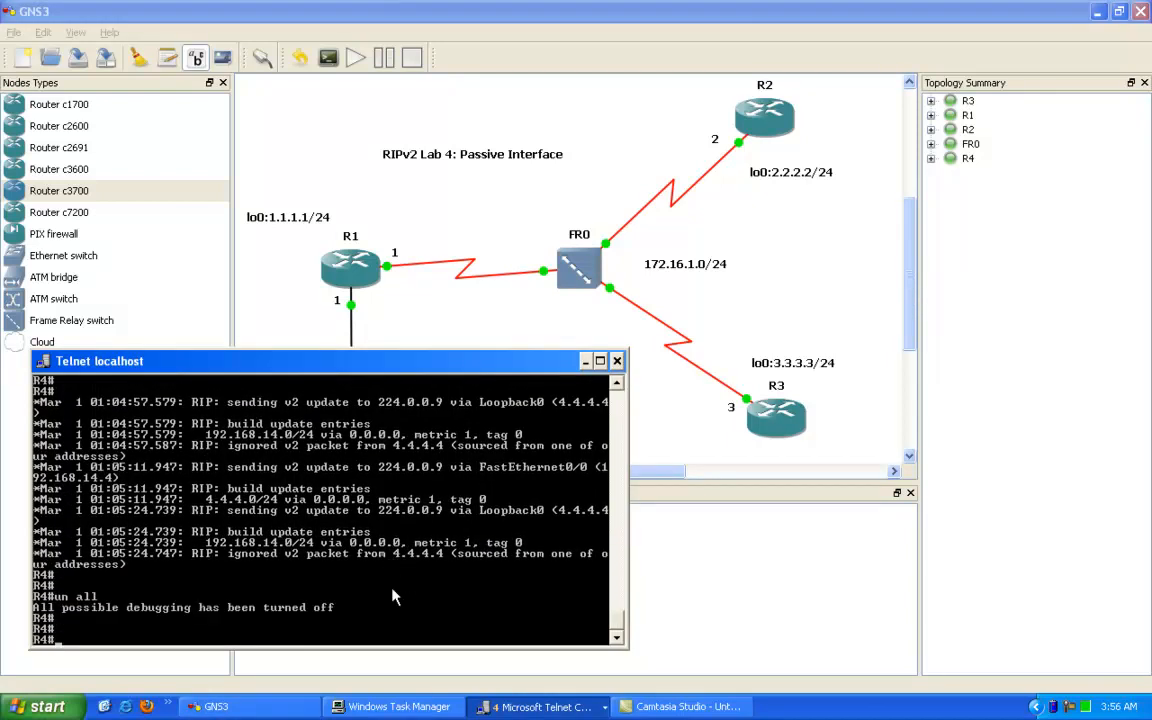
Run show ip route on R4, mark its connected networks, and move the console to inspect the R1–R4 link.
text(show ip route)
key(Return)
right_click(110, 607)
click(135, 619)
drag(64, 604, 307, 634)
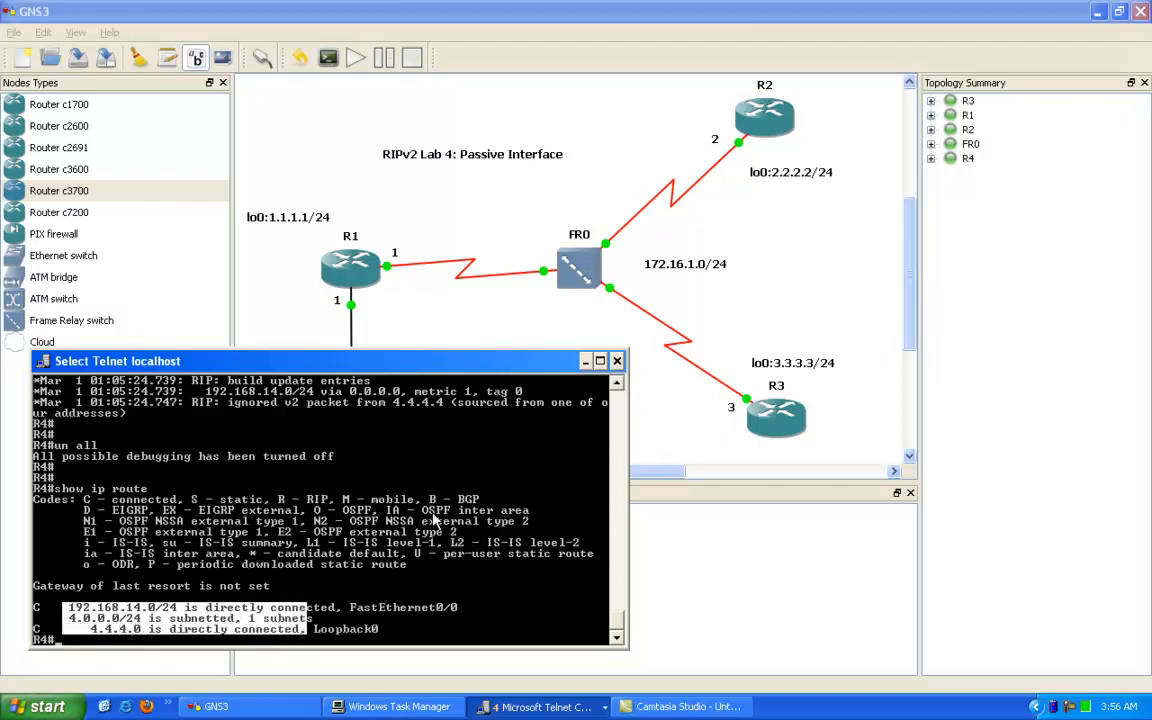
drag(431, 369, 447, 398)
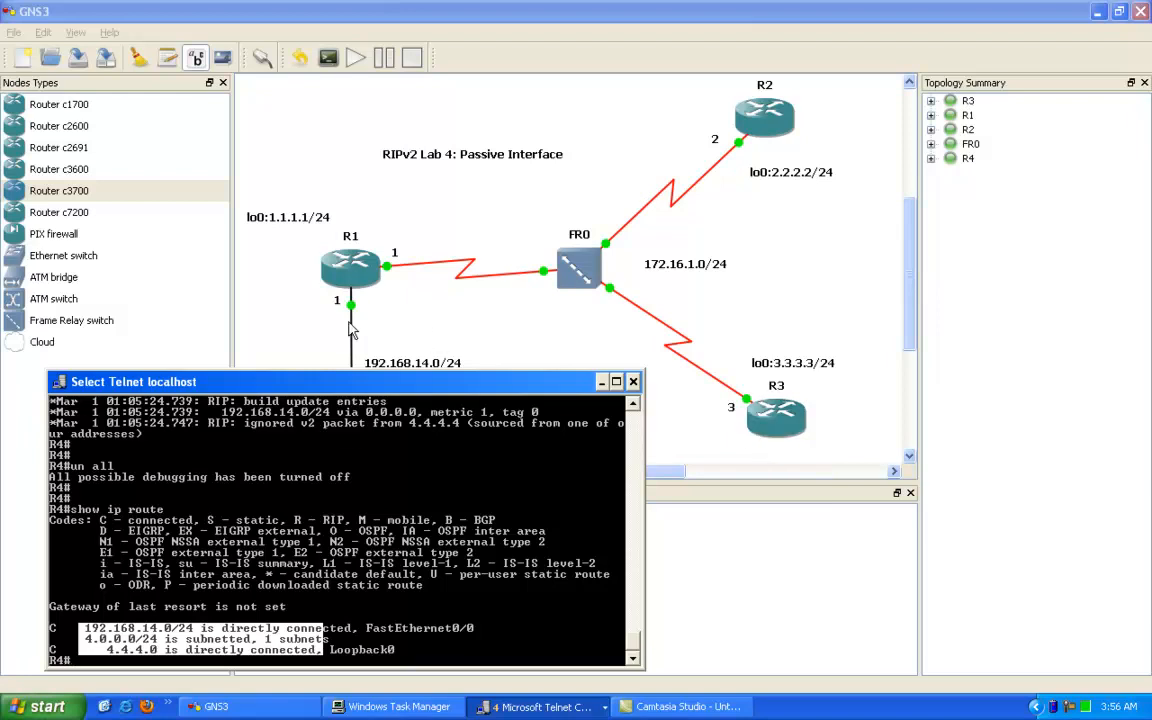
drag(318, 381, 422, 376)
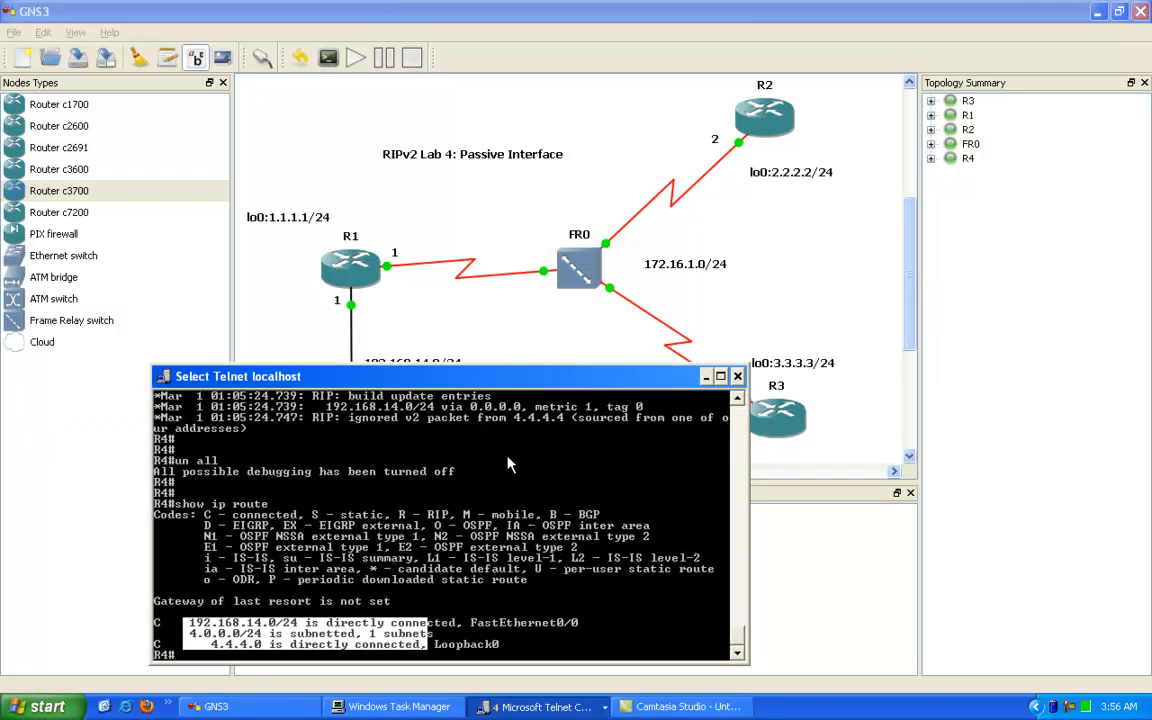
right_click(508, 463)
Bring R2's console forward and display its complete routing table with show ip route.
click(545, 707)
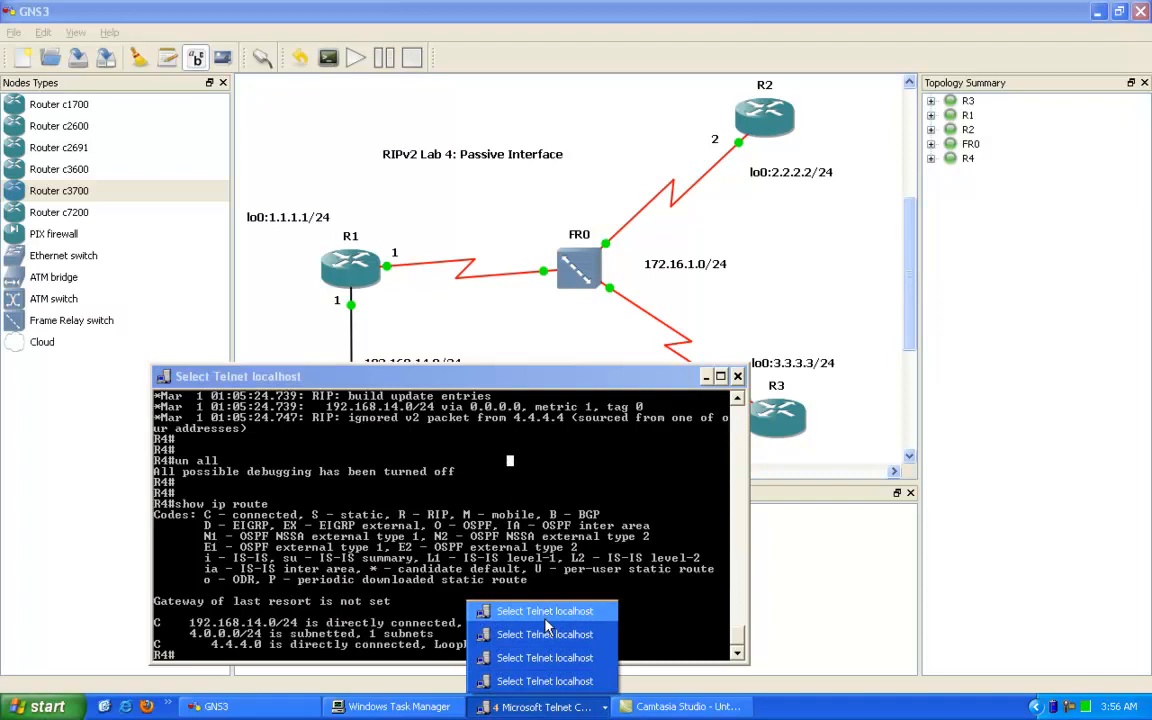
click(545, 627)
click(545, 707)
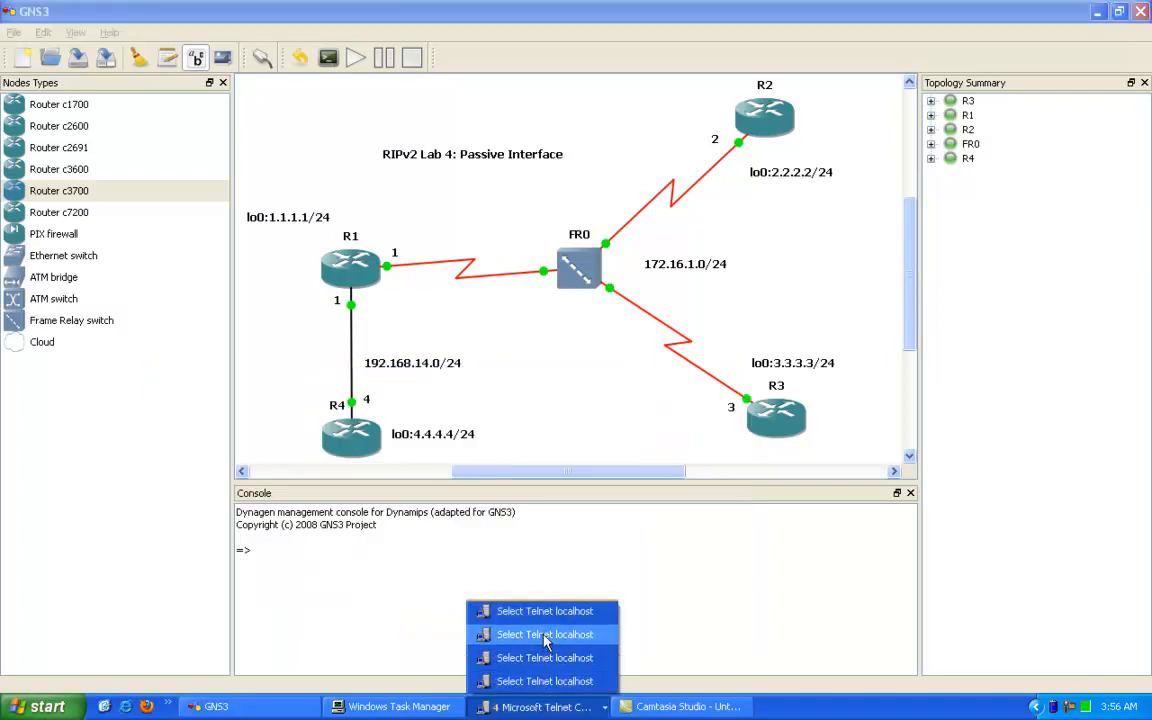
click(545, 636)
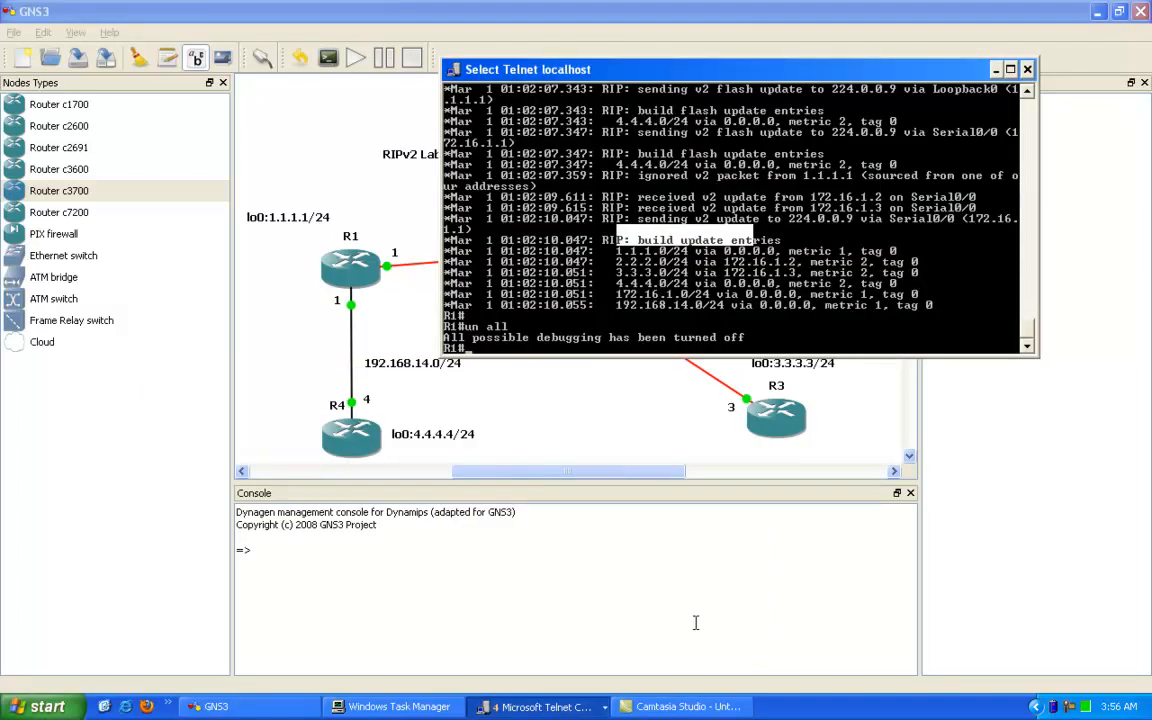
click(590, 707)
click(560, 658)
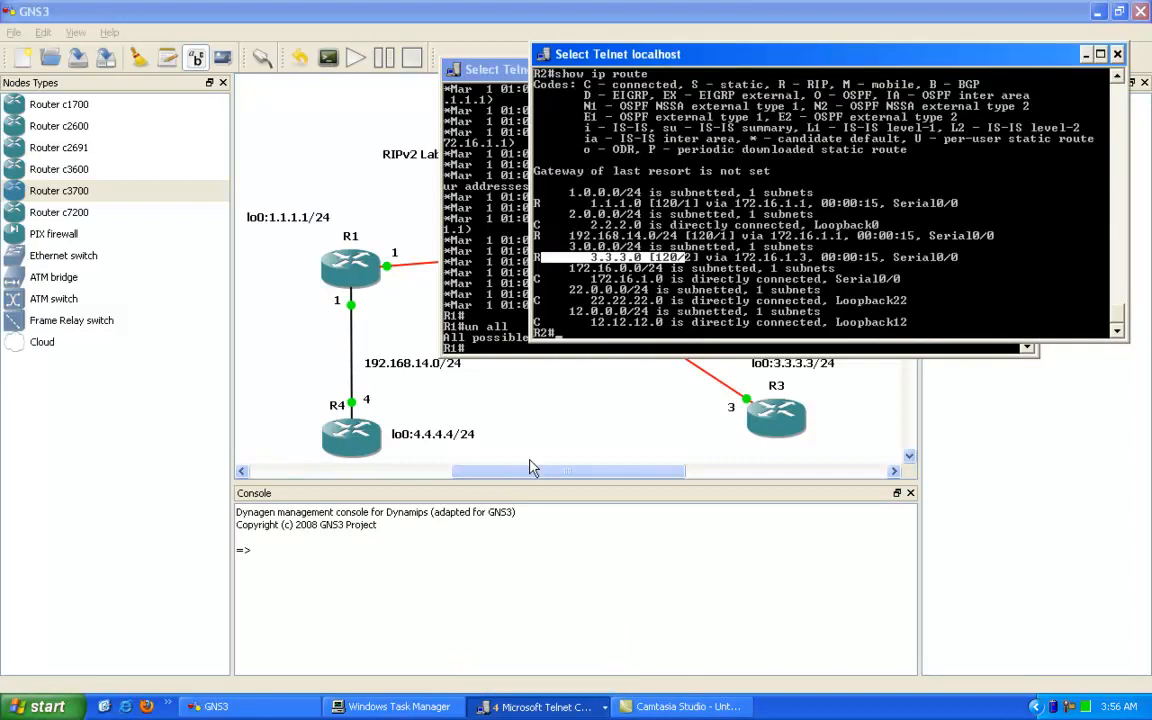
key(Escape)
text(show ip route)
key(Return)
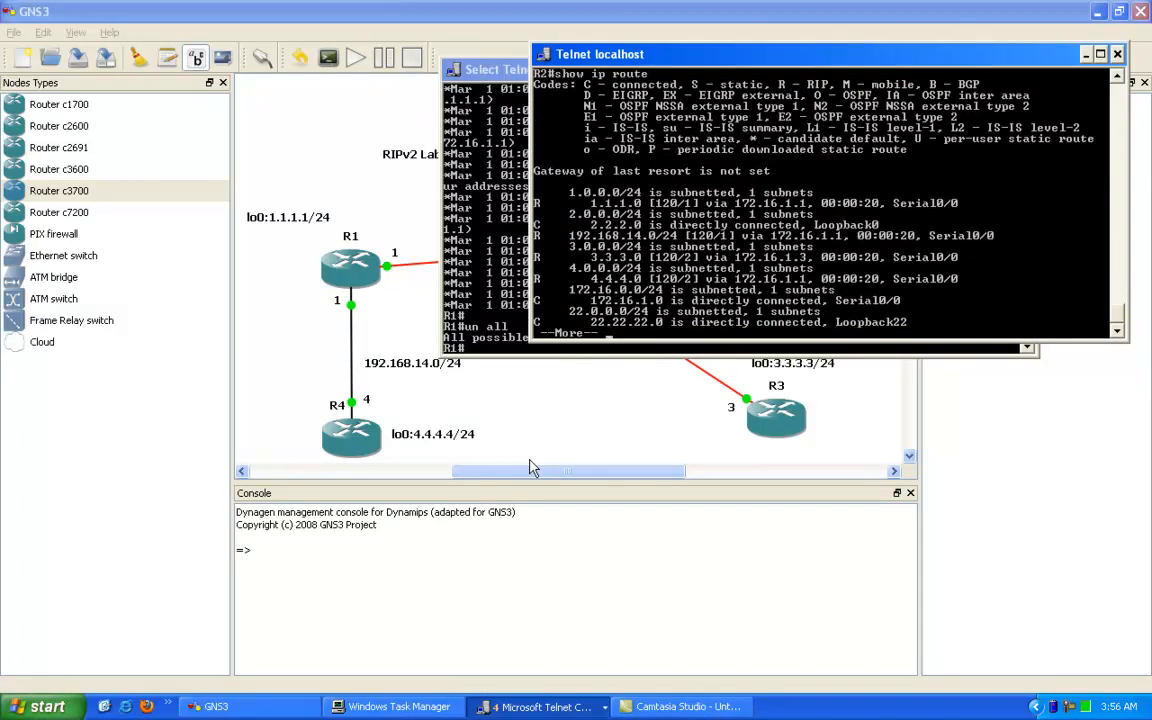
key(space)
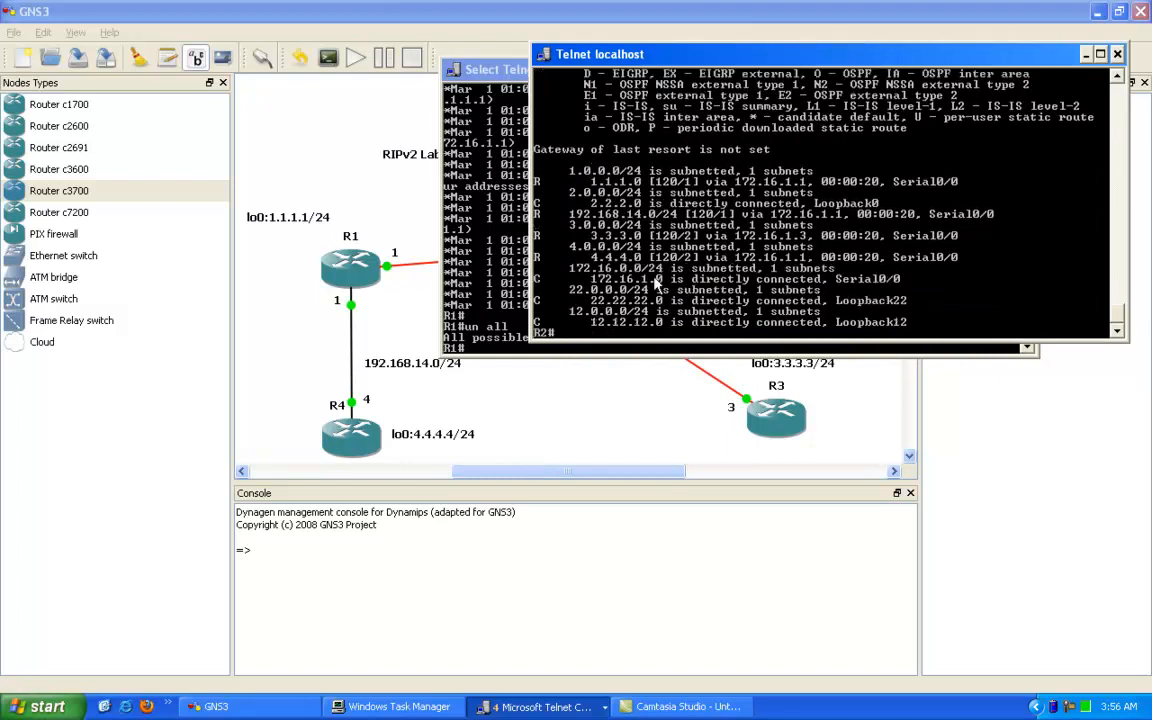
Mark the 4.4.4.0 route in R2's routing table.
right_click(518, 207)
click(540, 212)
drag(548, 242, 660, 263)
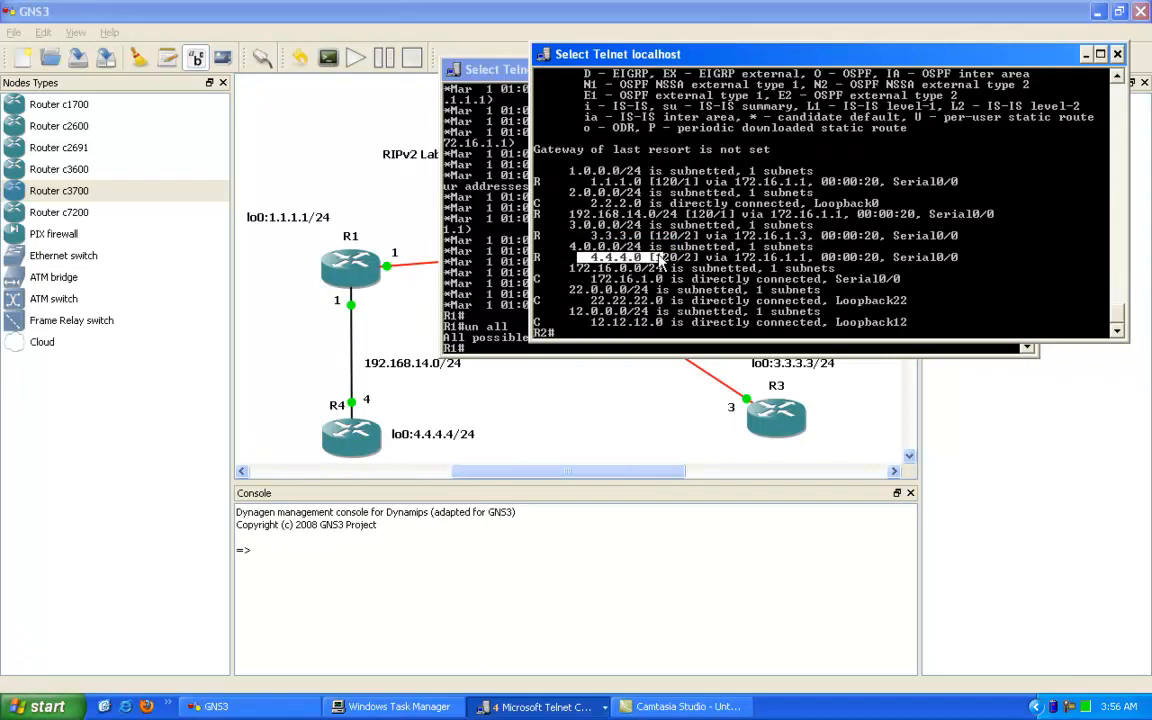
Ping 4.4.4.4 from R2 and mark the 4.4.4.0 route in its routing table.
key(Return)
text(ping)
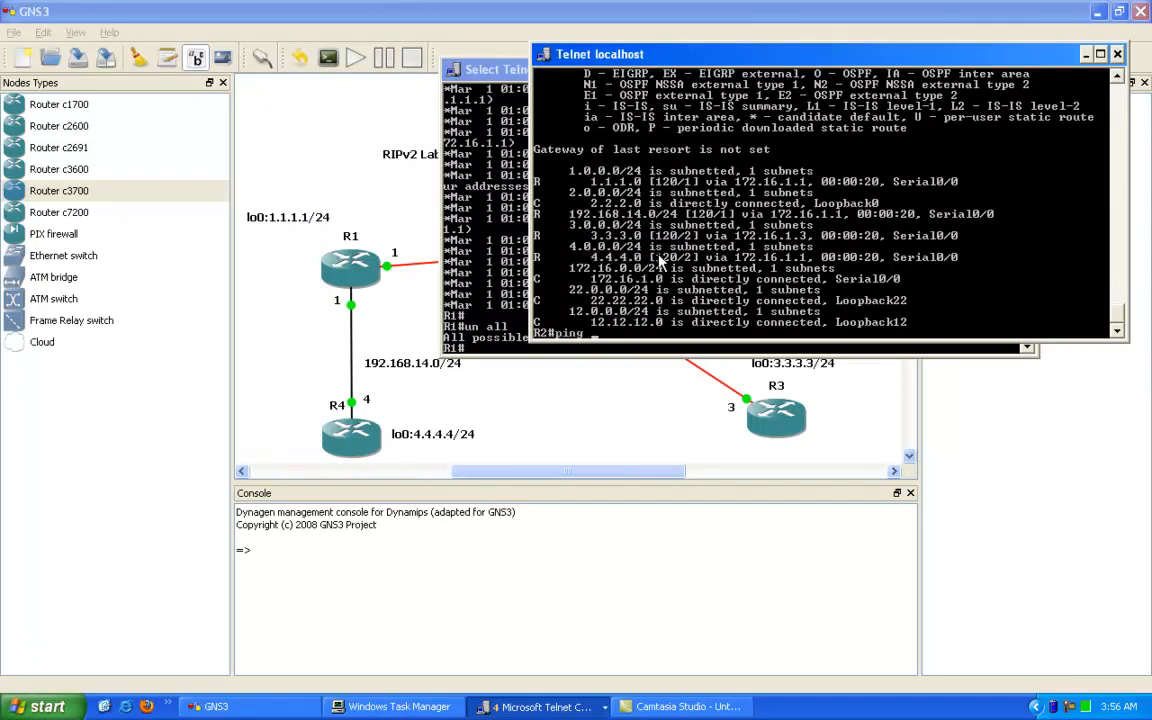
text( 4.4.4.4)
key(Return)
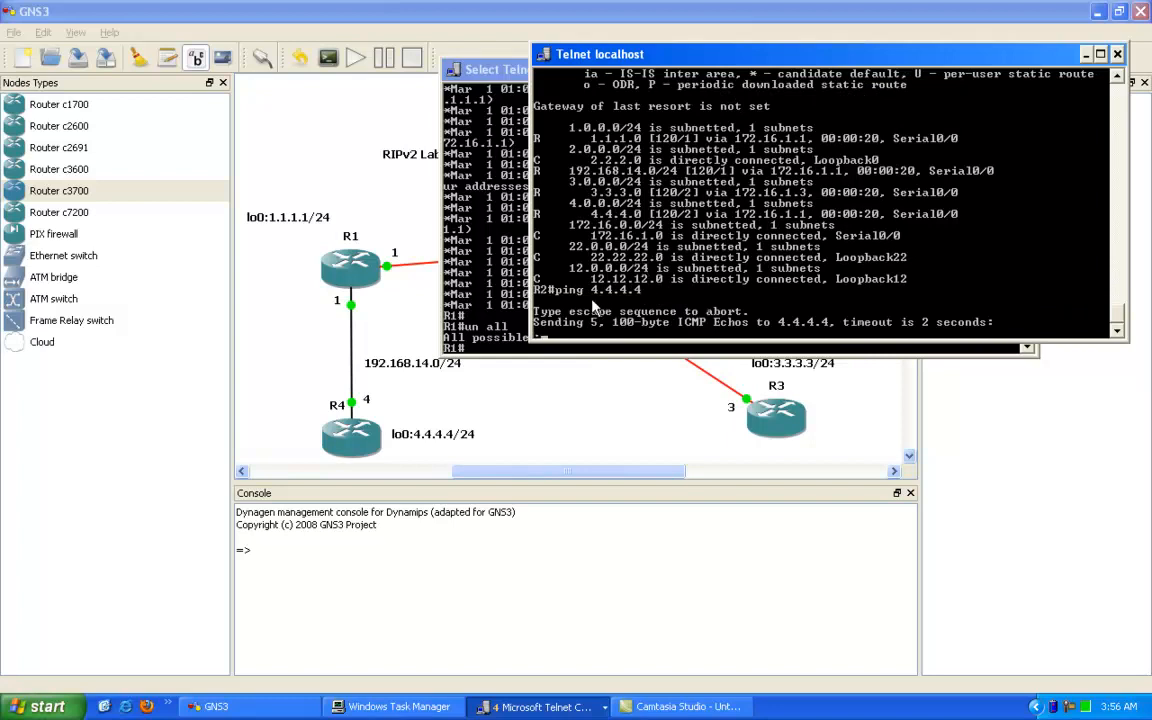
right_click(590, 193)
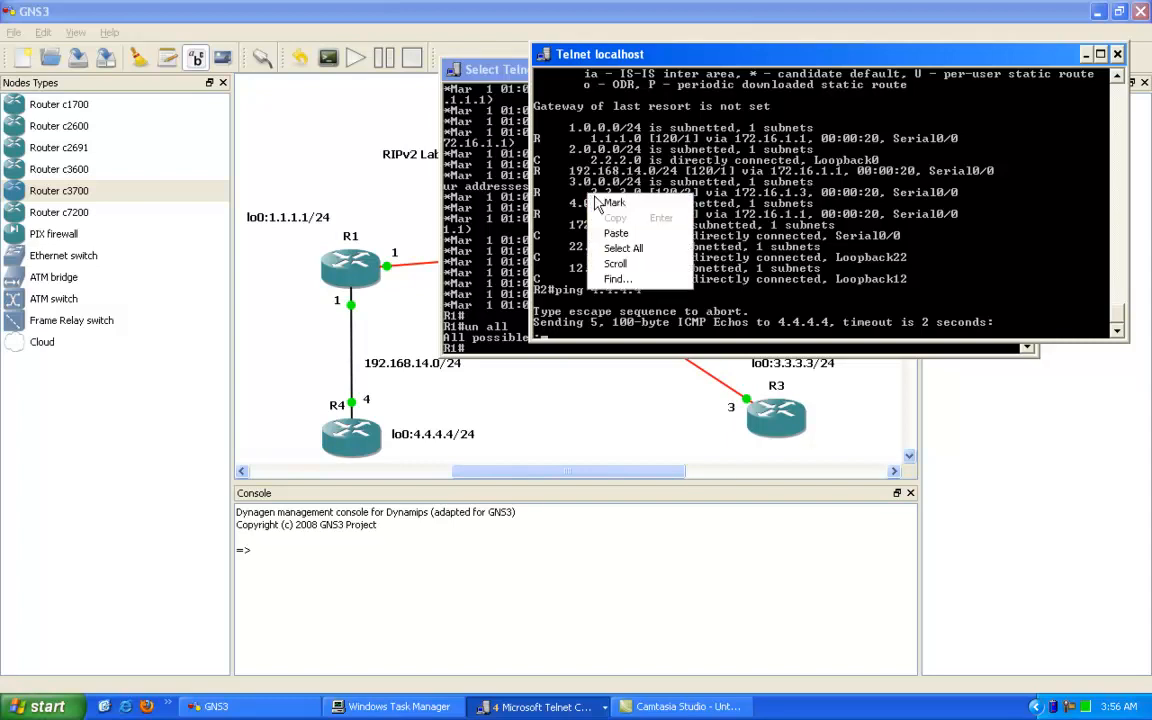
click(603, 200)
drag(538, 214, 648, 214)
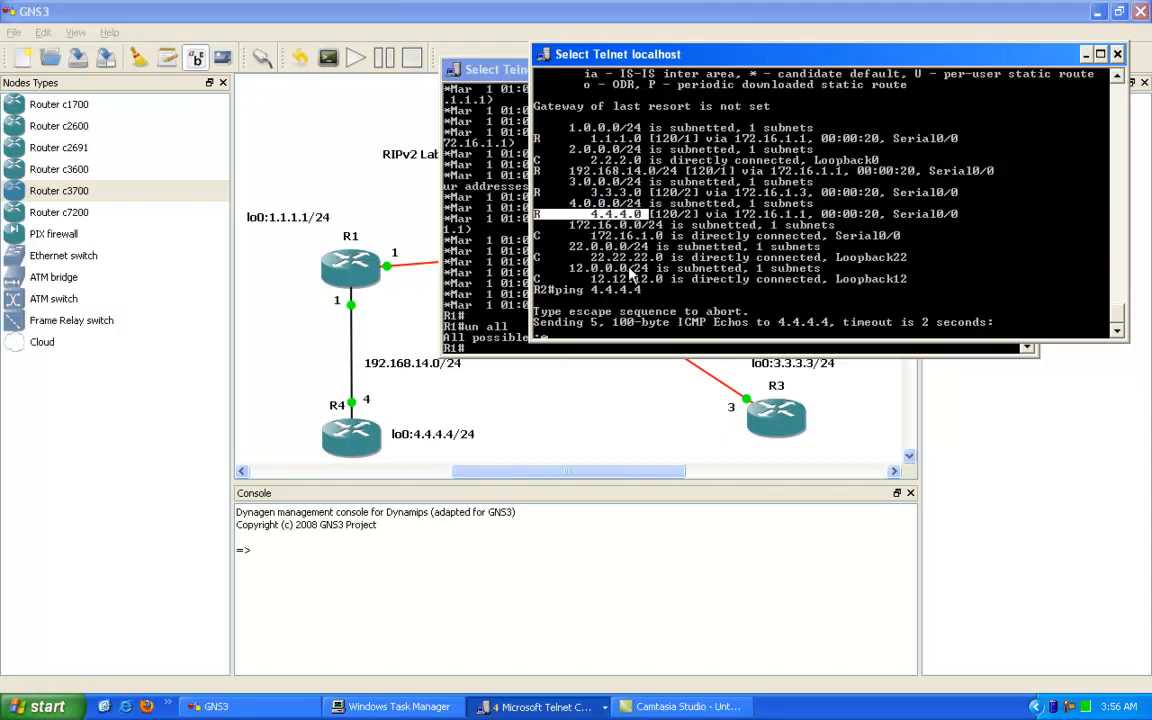
click(579, 291)
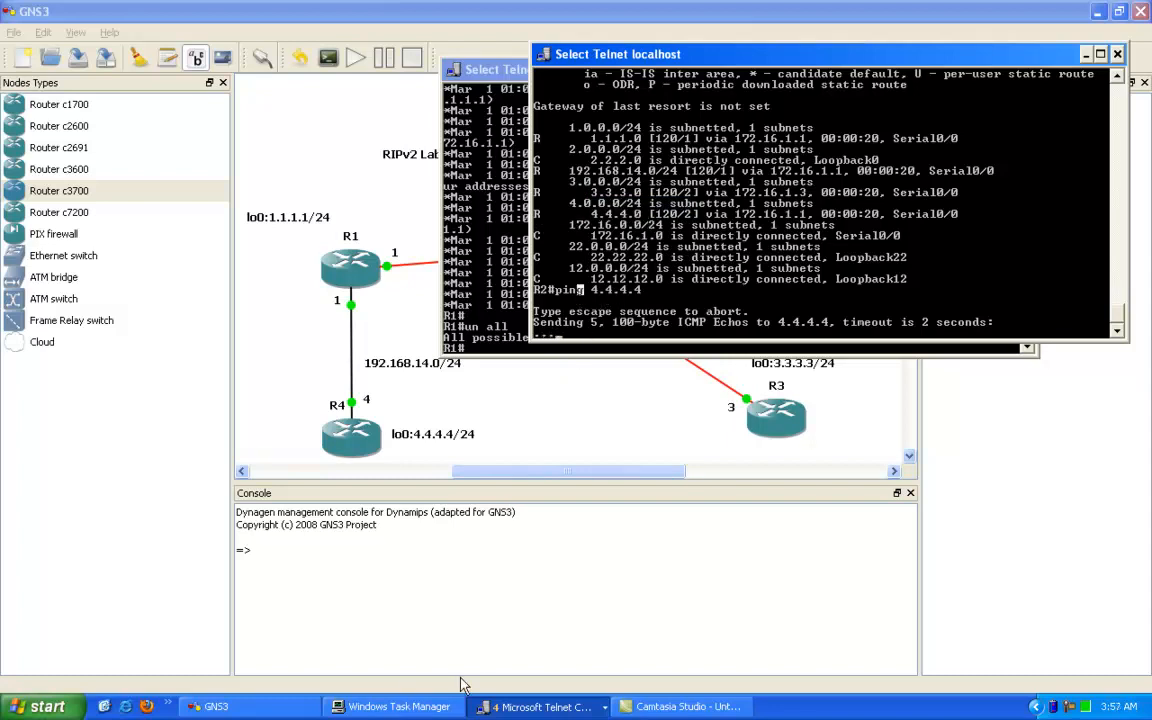
Bring R4's console forward and turn on IP packet debugging with debug ip packet.
click(530, 706)
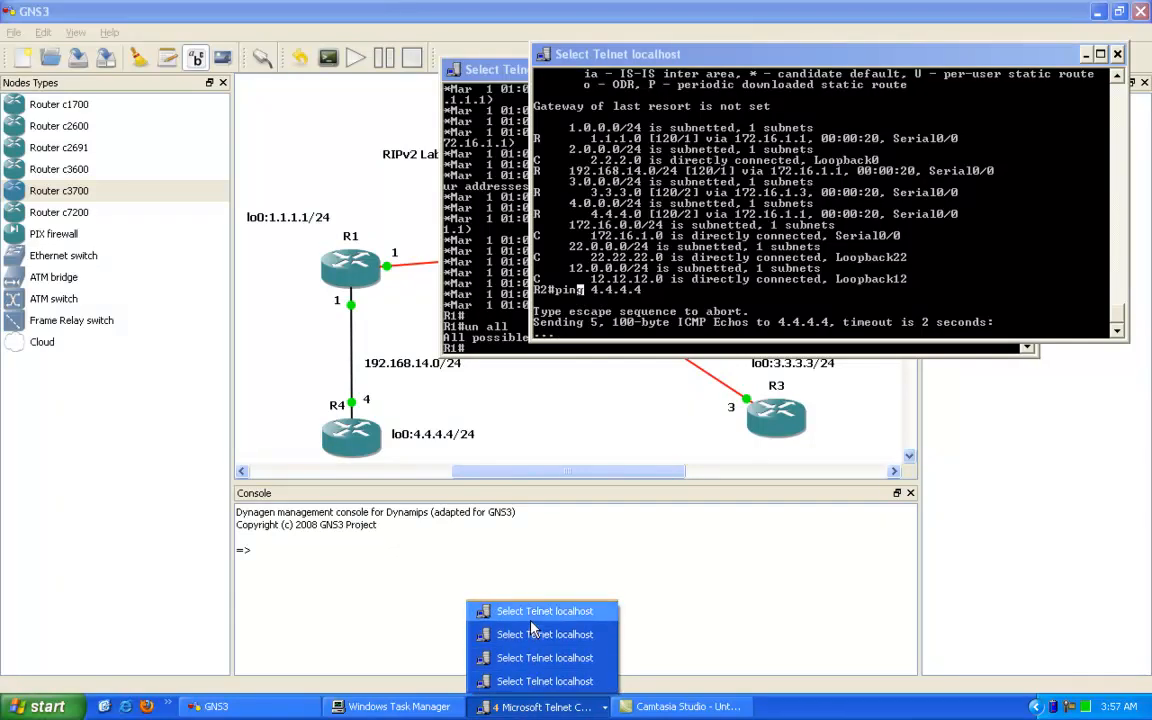
click(540, 634)
key(Escape)
text(deb)
key(Tab)
text(ip pac)
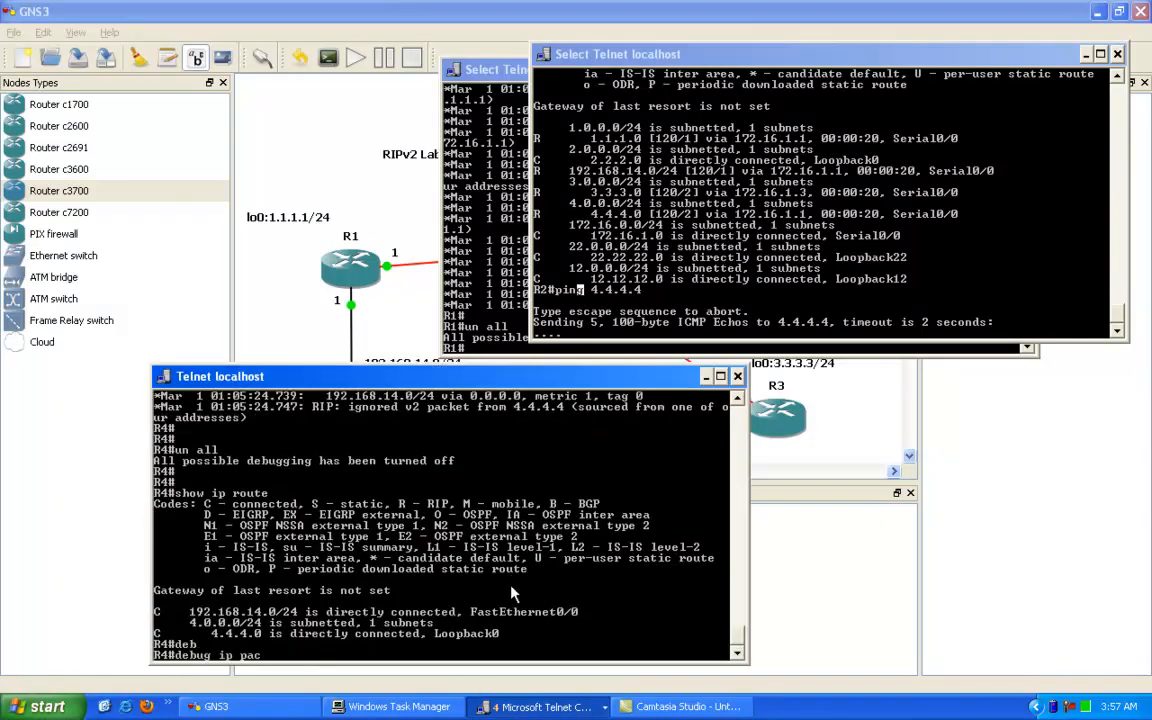
text(k)
key(Tab)
key(Return)
Repeat the ping to 4.4.4.4 from R2 and mark the ping's source address in R4's packet debug output.
key(Escape)
key(Up)
key(Return)
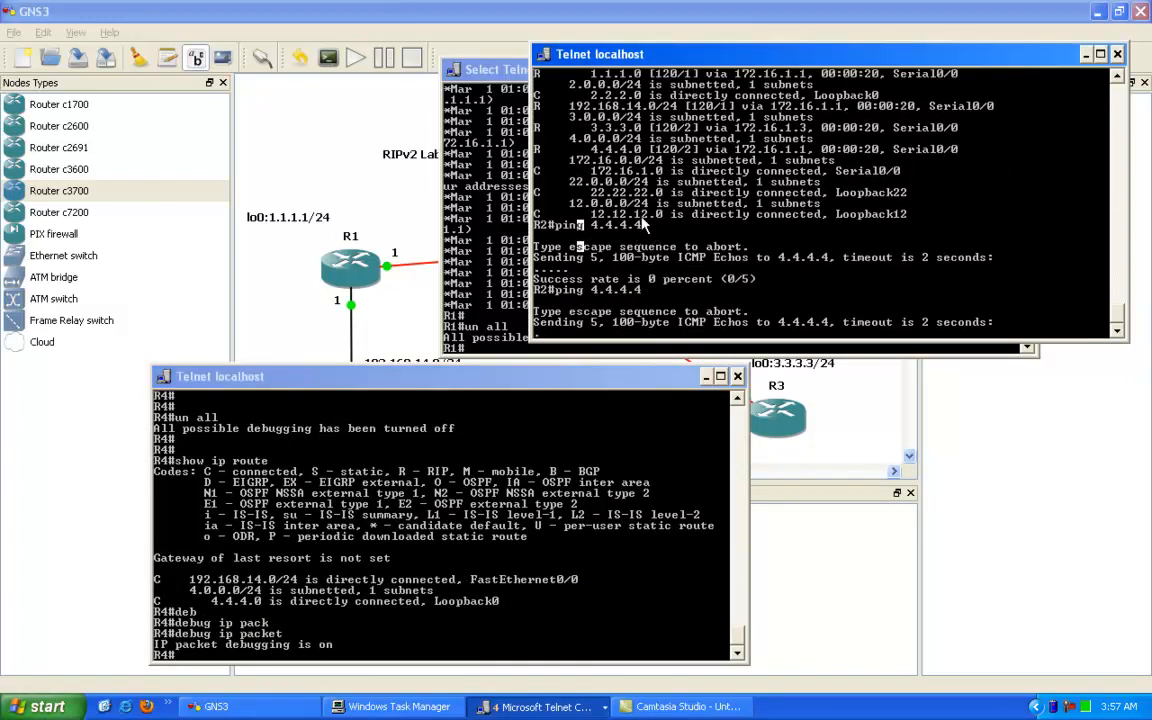
click(333, 520)
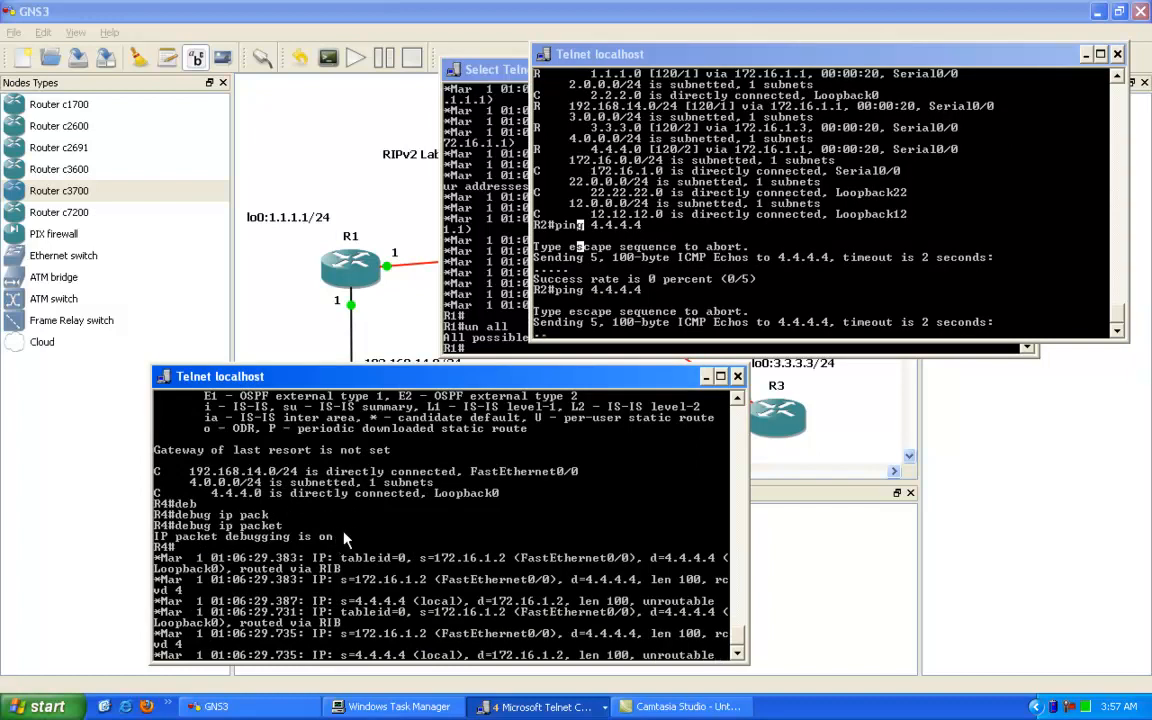
right_click(350, 543)
click(375, 543)
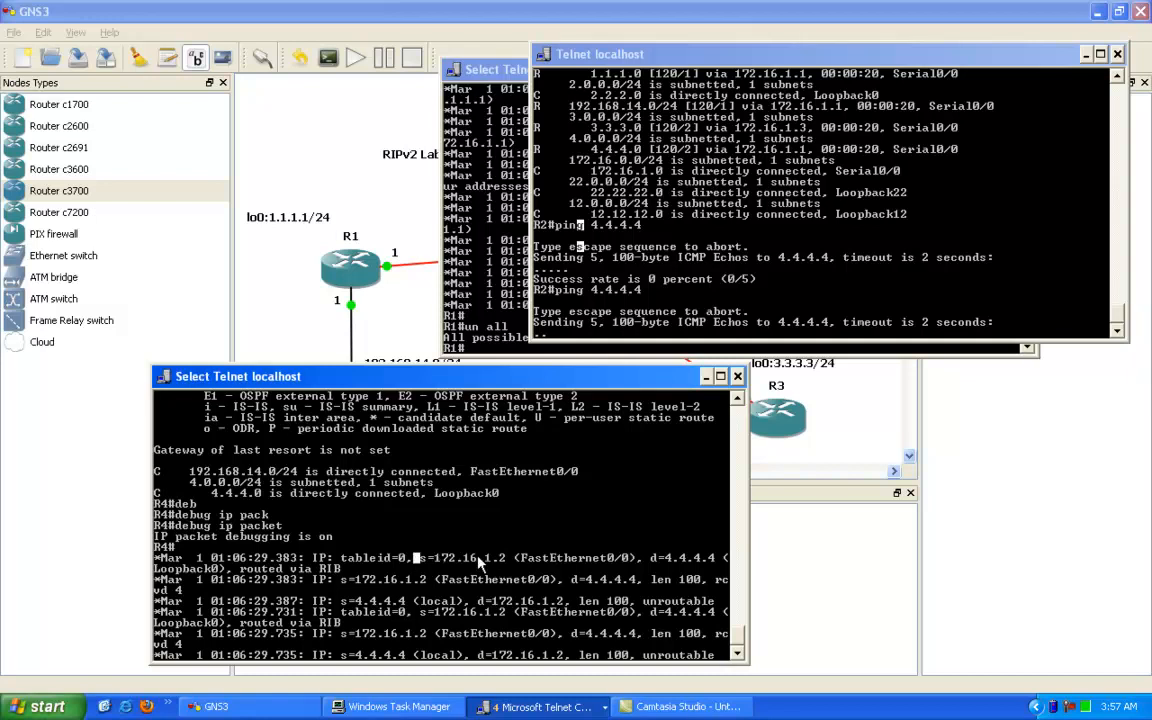
drag(420, 560, 502, 558)
click(456, 504)
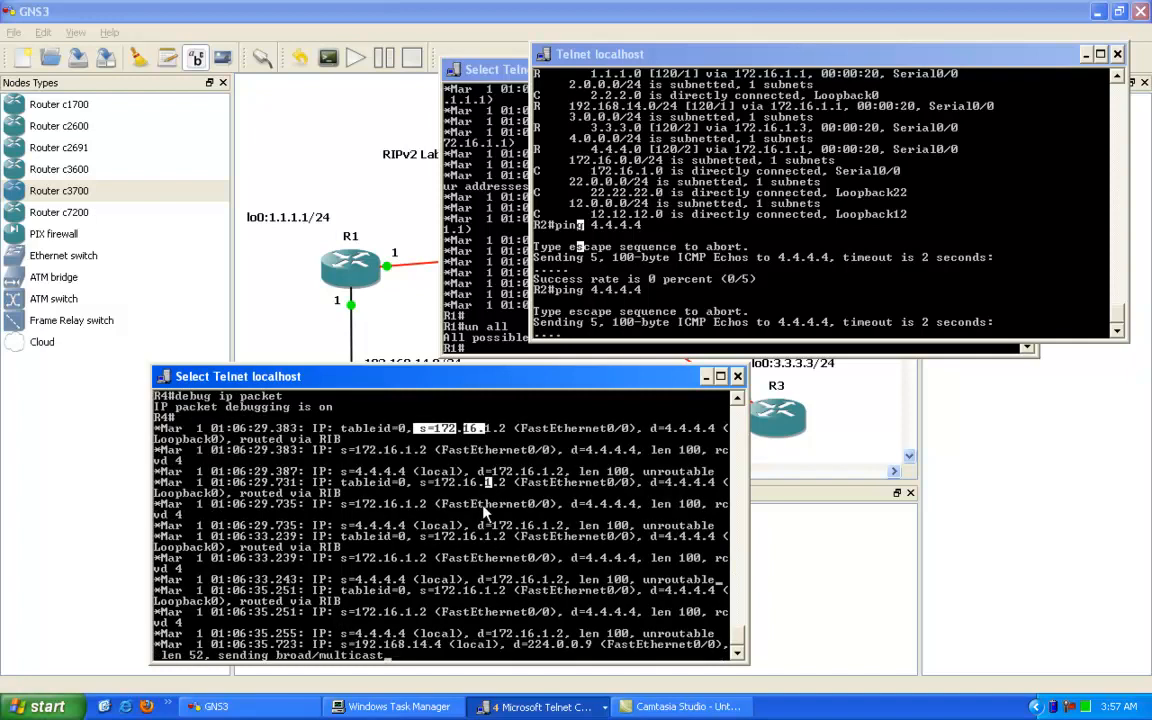
Run show ip route on R4 while packet debugging is active.
key(Return)
key(Return)
key(Return)
key(Return)
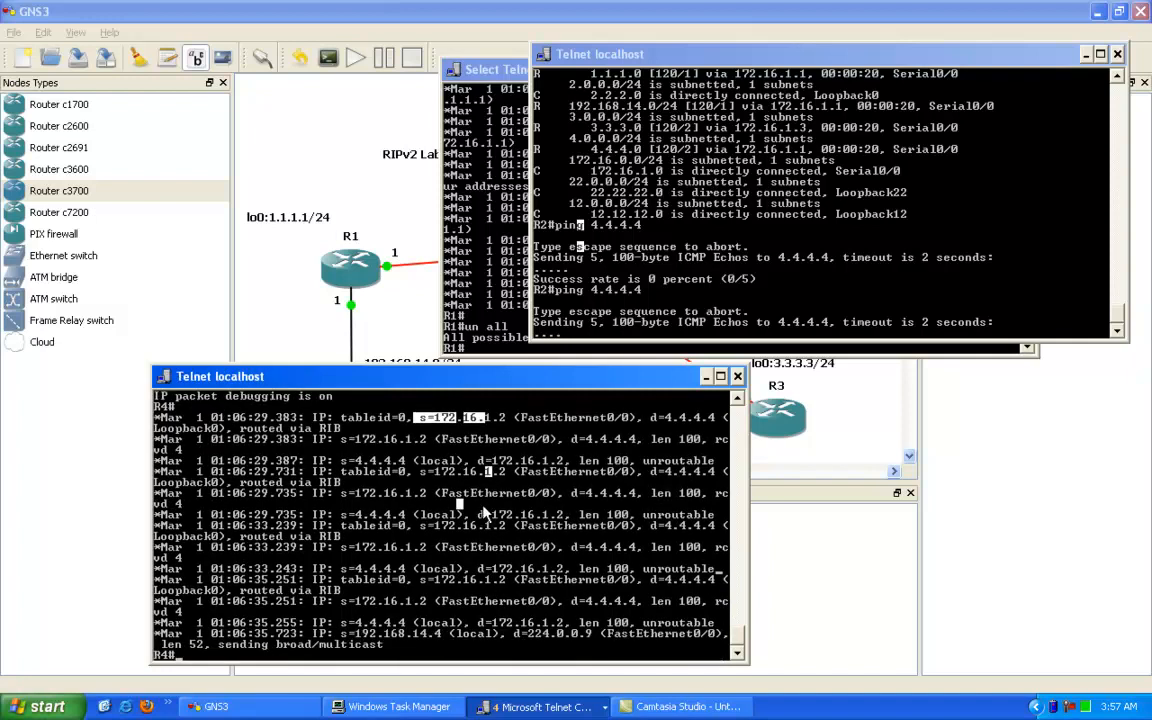
text(show ip route)
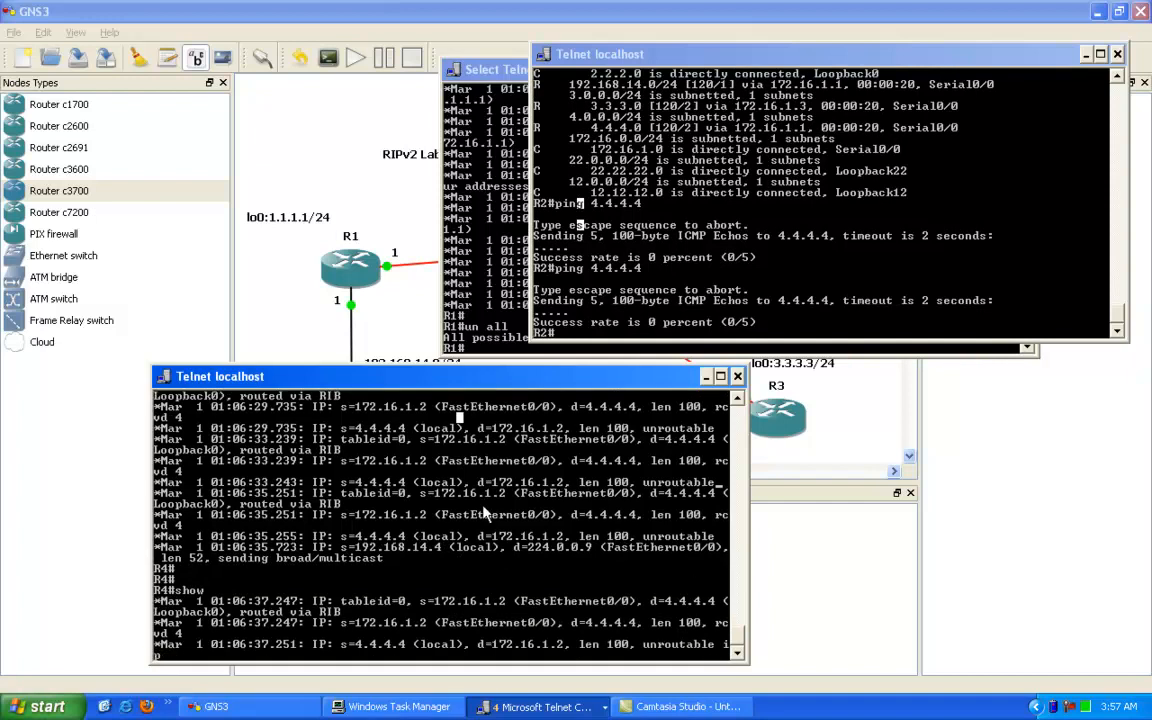
key(Return)
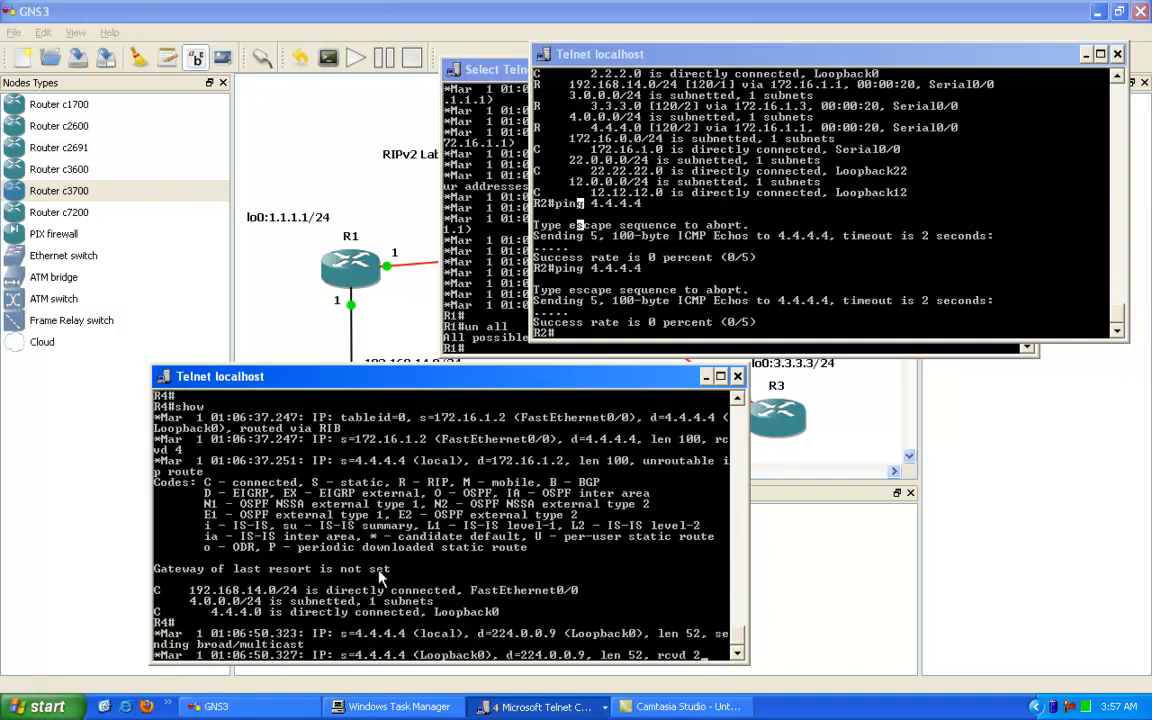
key(Return)
key(Return)
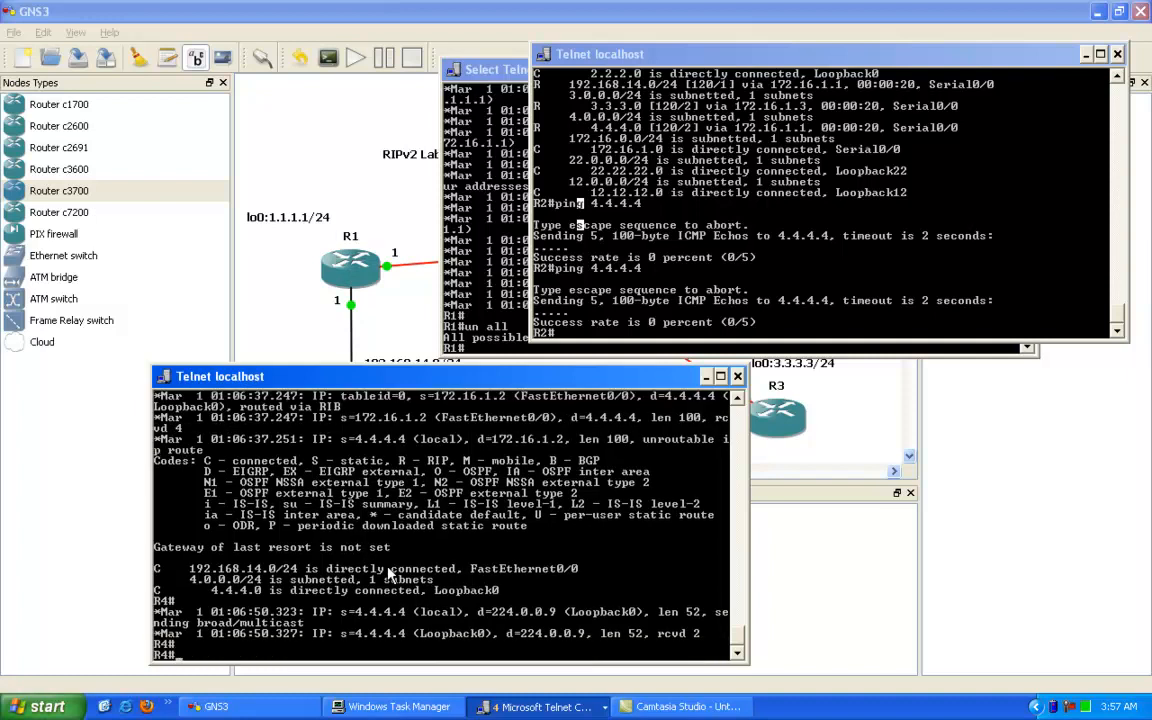
Turn off all debugging on R4 with un all and mark the word unroutable in the earlier packet debug output.
text(un all)
key(Return)
scroll(390, 500, up, 5)
right_click(462, 480)
click(469, 482)
drag(621, 471, 697, 472)
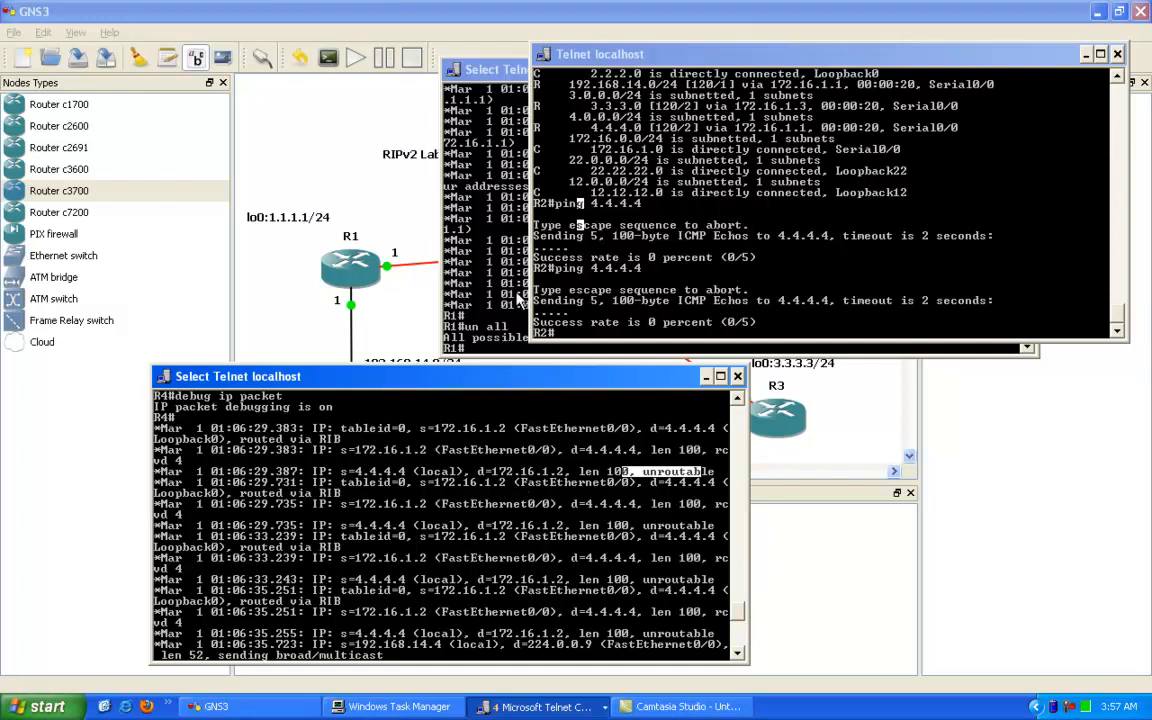
Display R2's complete routing table with show ip route and mark its RIP route to 4.4.4.0.
click(614, 284)
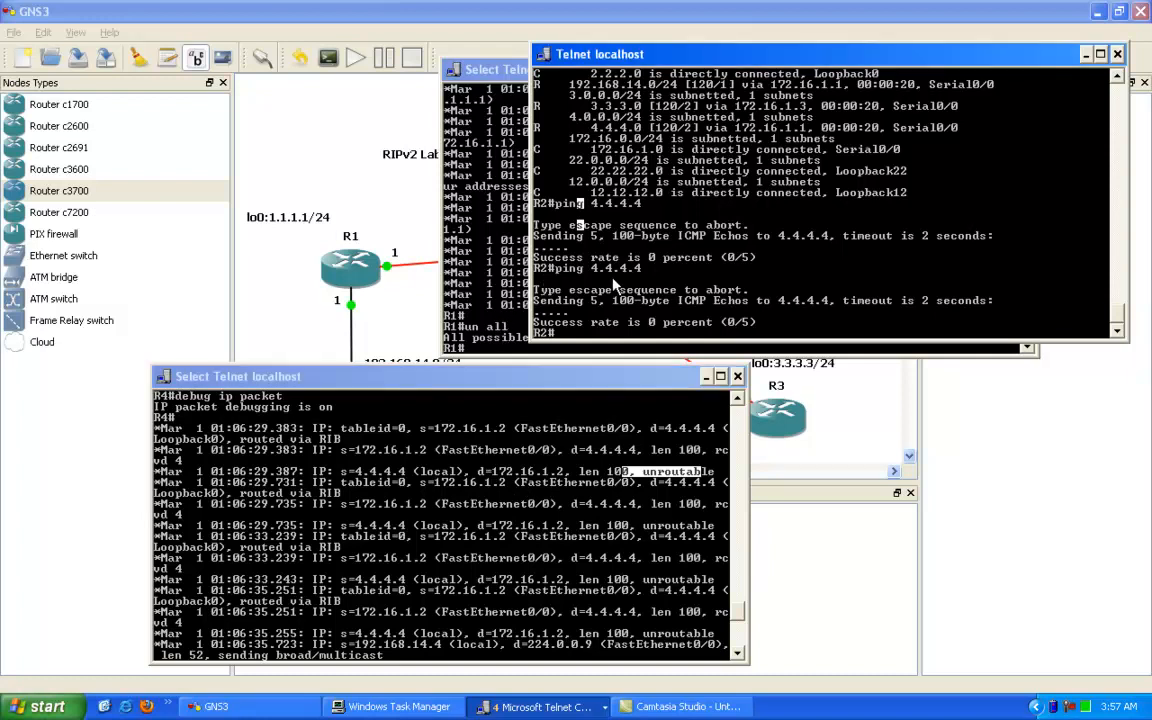
text(show ip route)
key(Return)
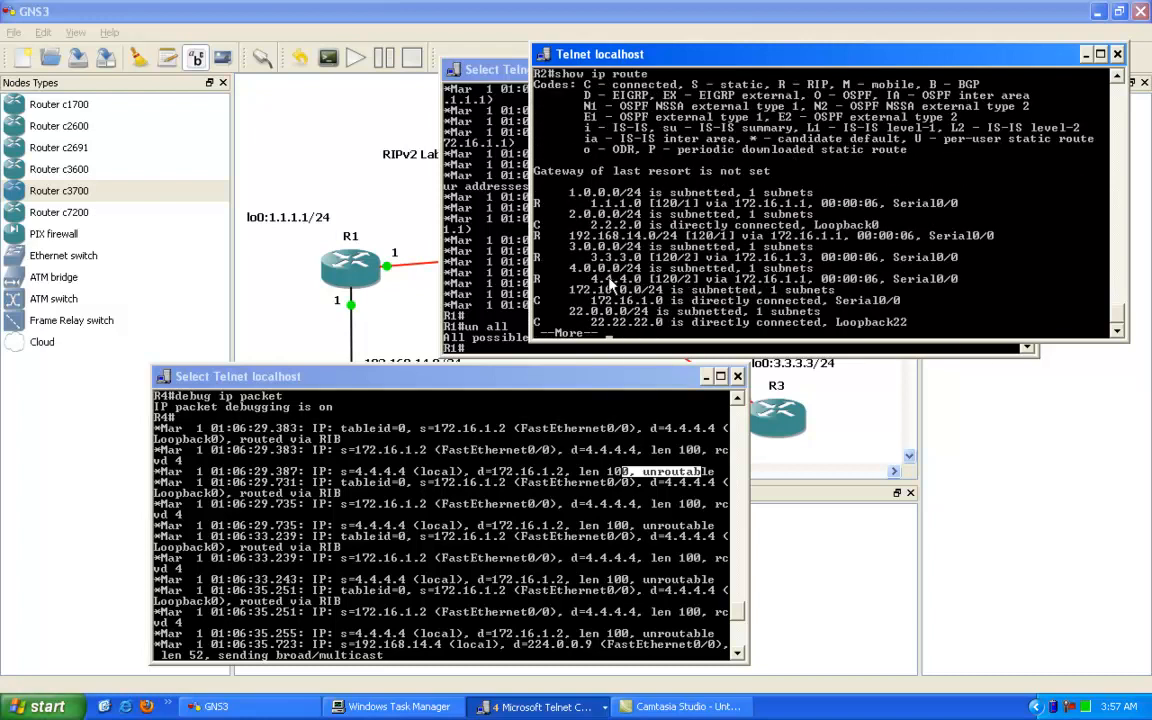
key(space)
right_click(582, 255)
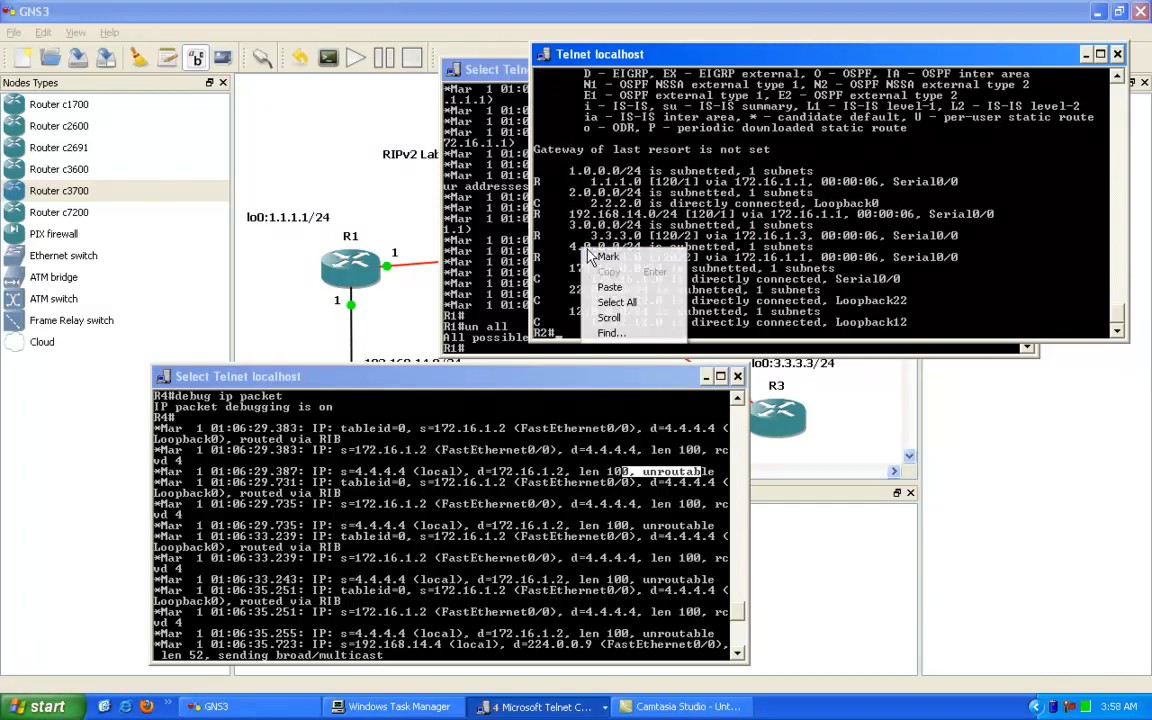
click(600, 265)
drag(537, 257, 640, 257)
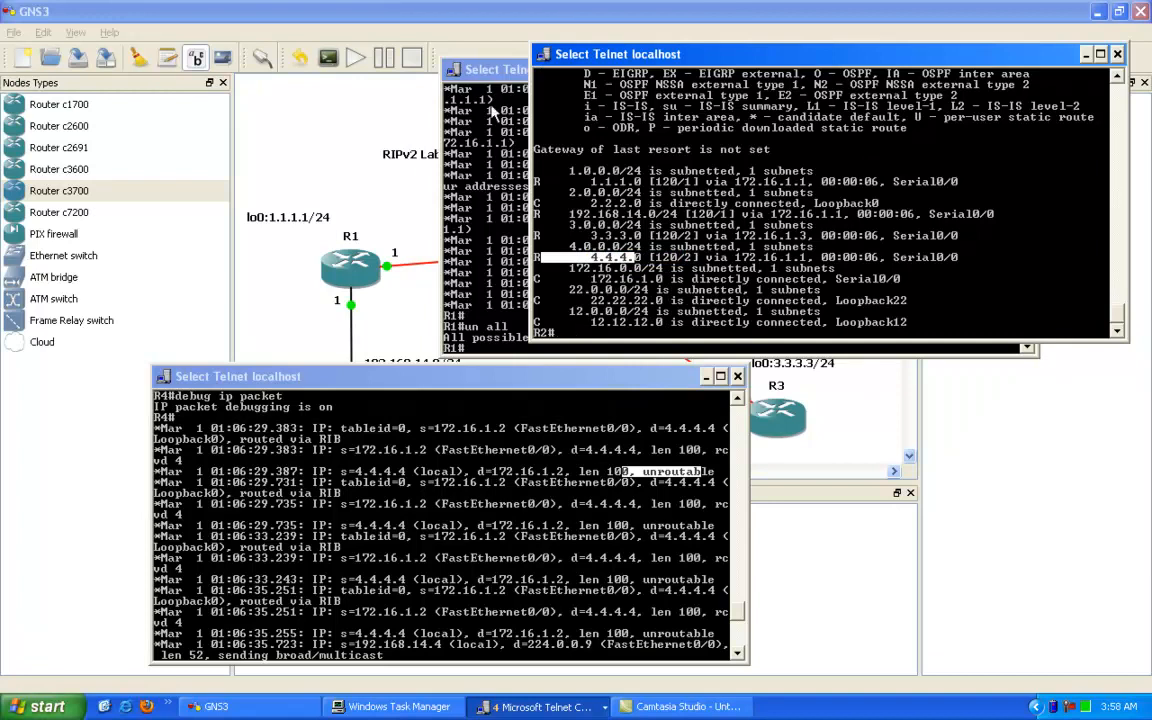
Bring R3's console forward and ping 4.4.4.4.
click(446, 72)
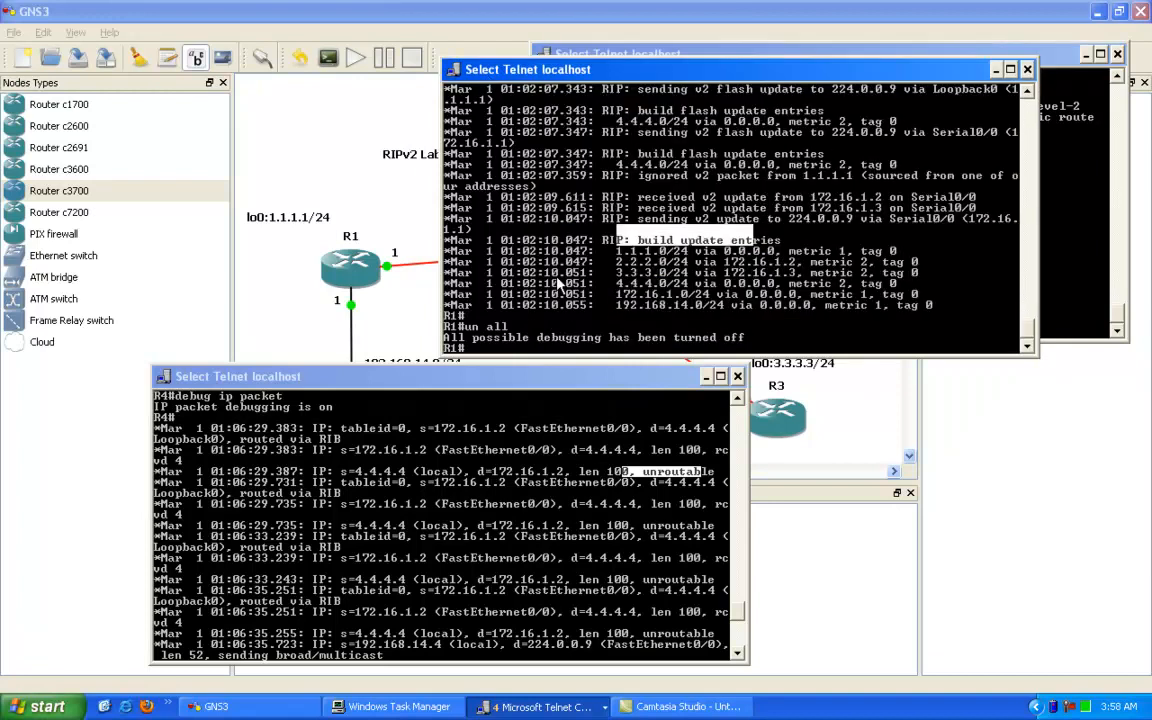
click(548, 707)
click(555, 652)
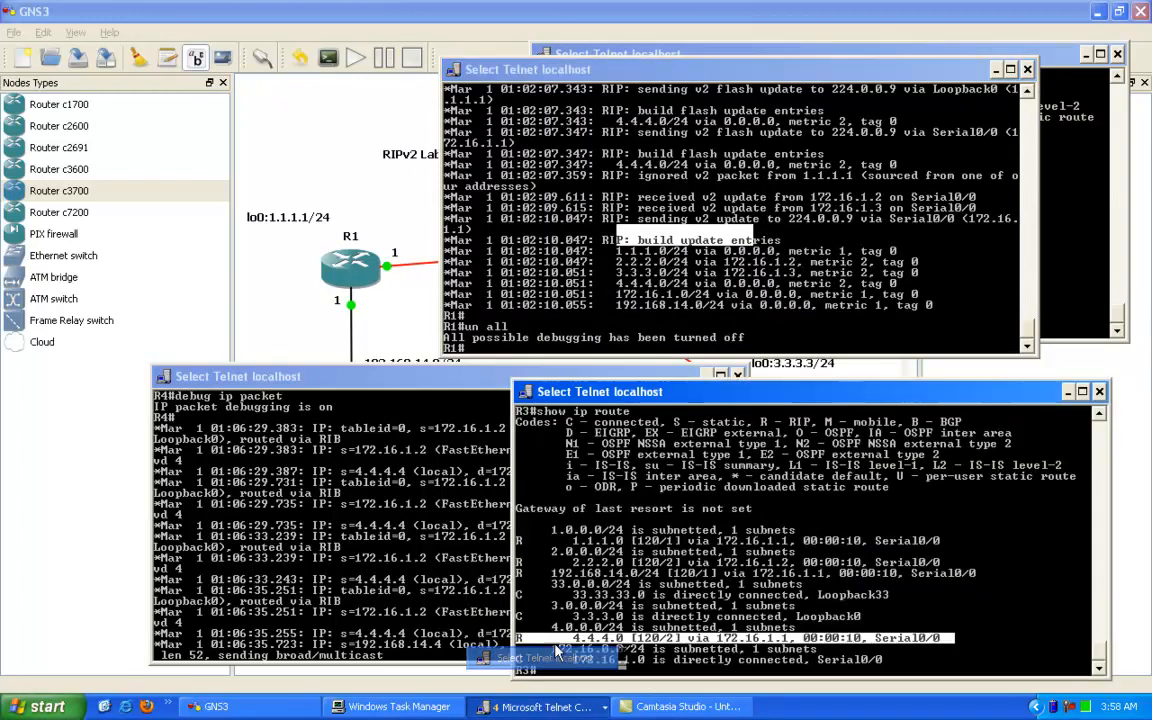
text(ping 4.4.4.4)
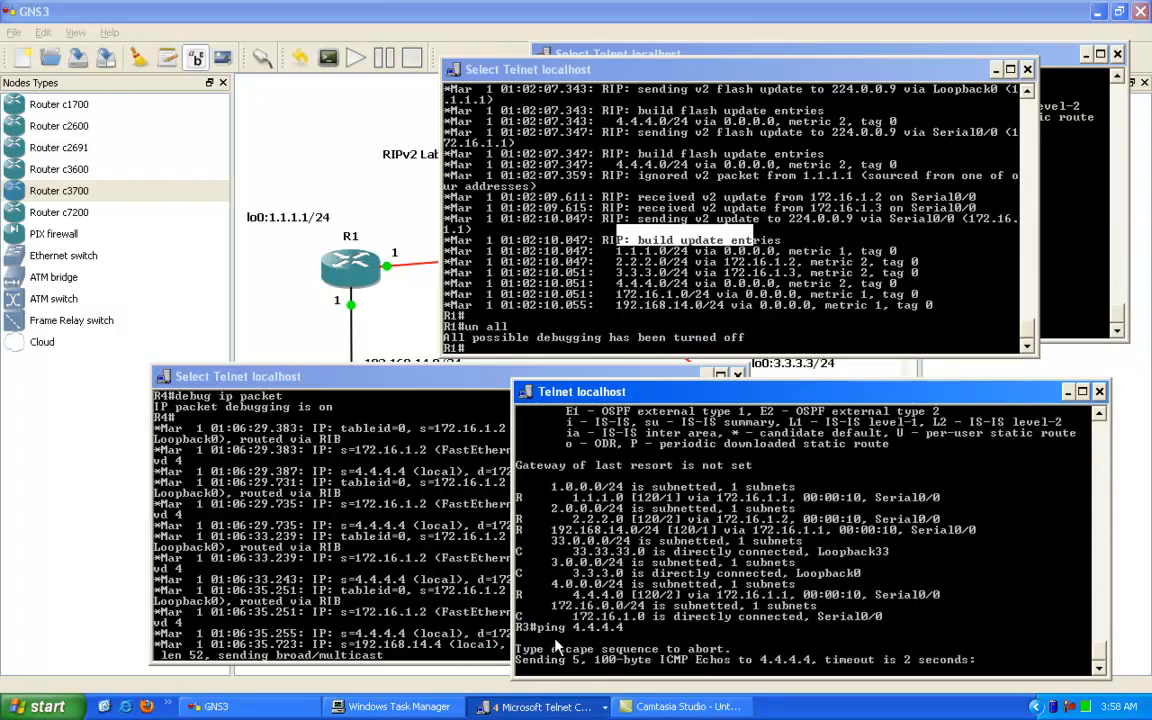
Bring R4's console forward, display its routing table with show ip route, and mark the directly connected networks.
click(527, 708)
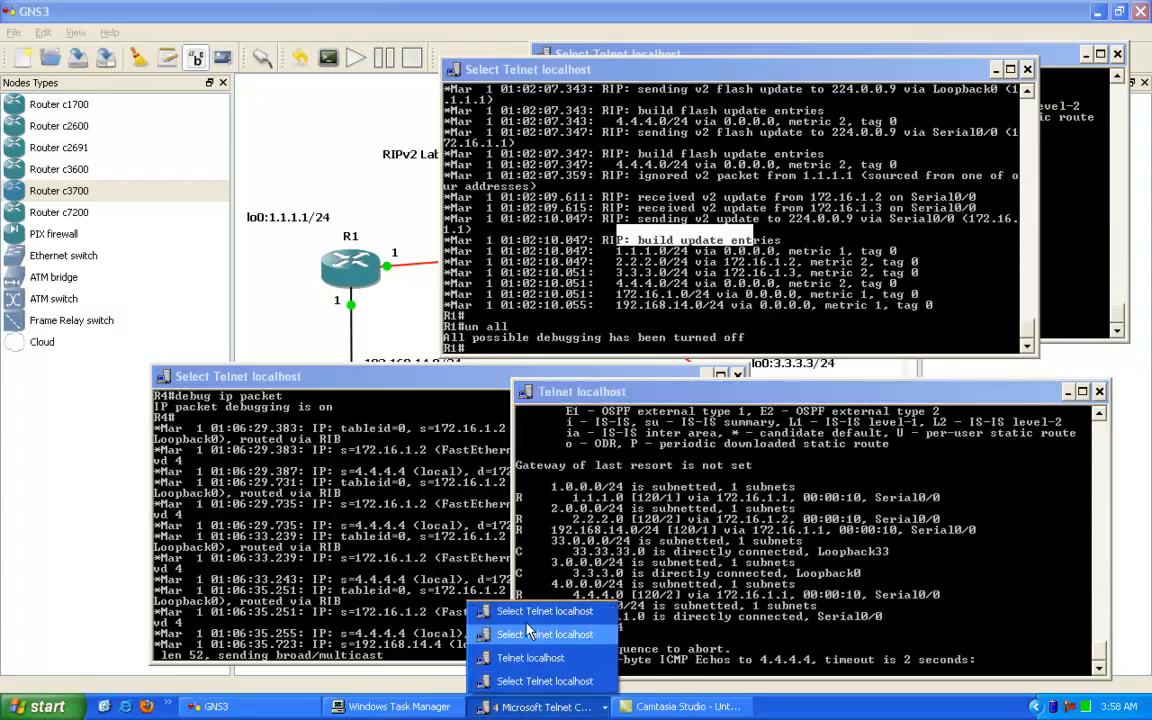
click(478, 558)
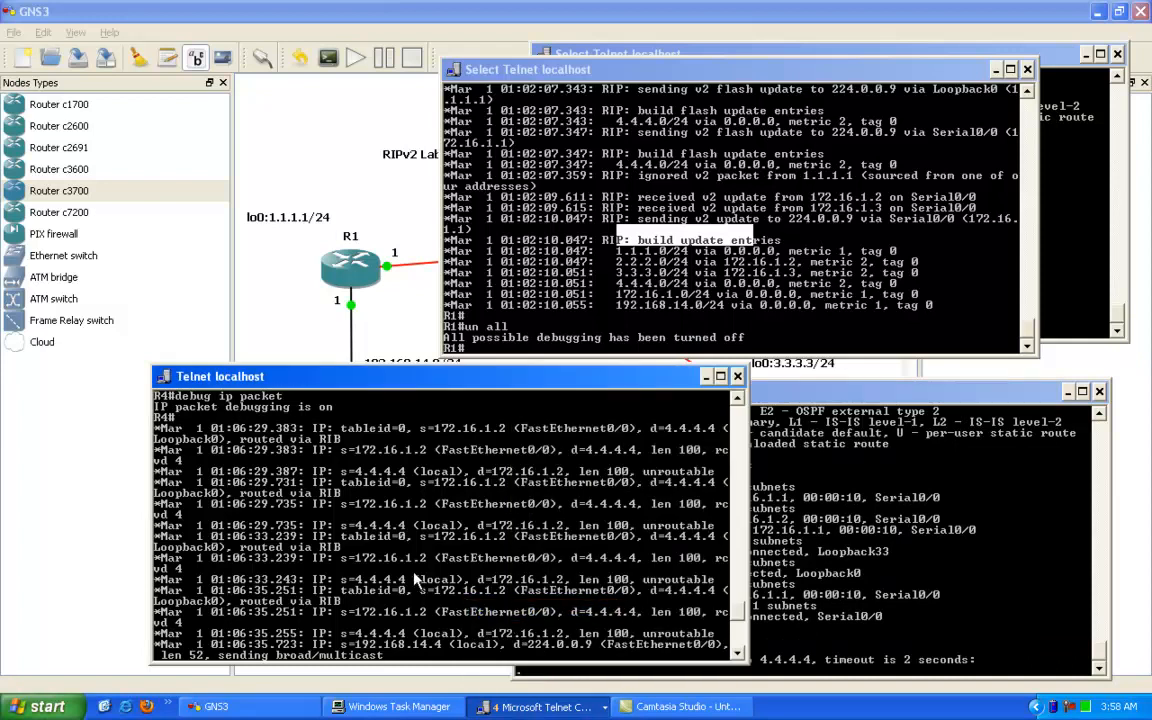
key(Return)
text(show ip route)
key(Return)
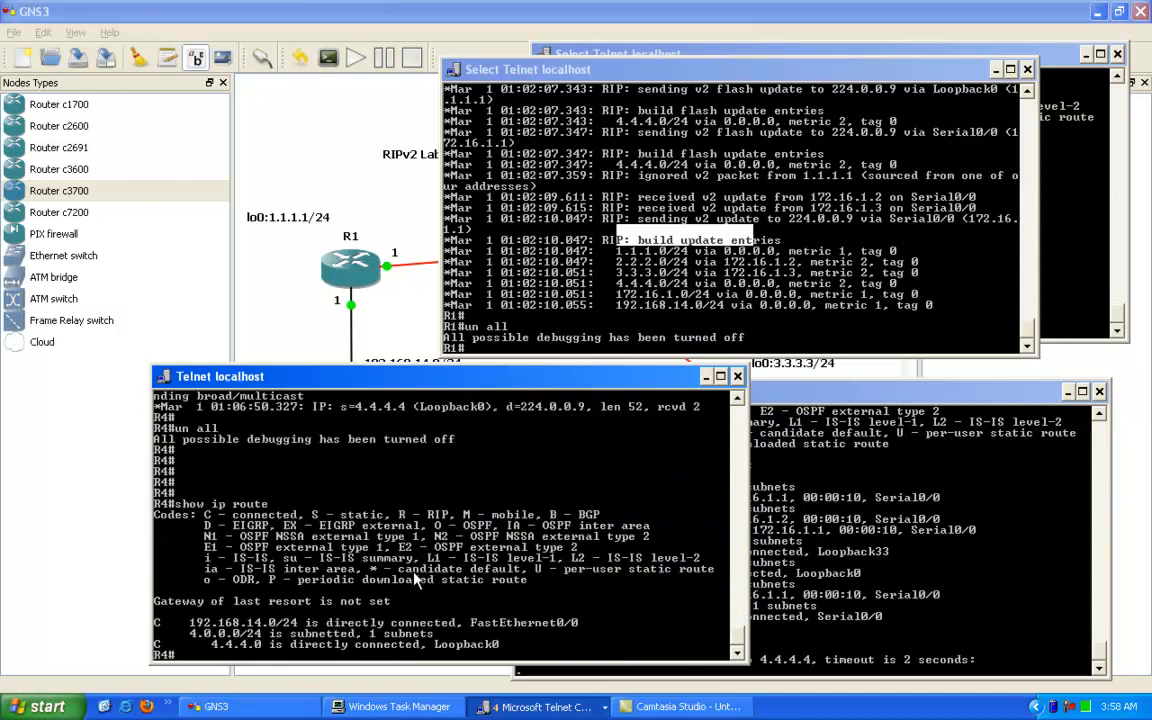
right_click(208, 616)
key(Escape)
right_click(222, 628)
click(243, 628)
drag(156, 622, 582, 652)
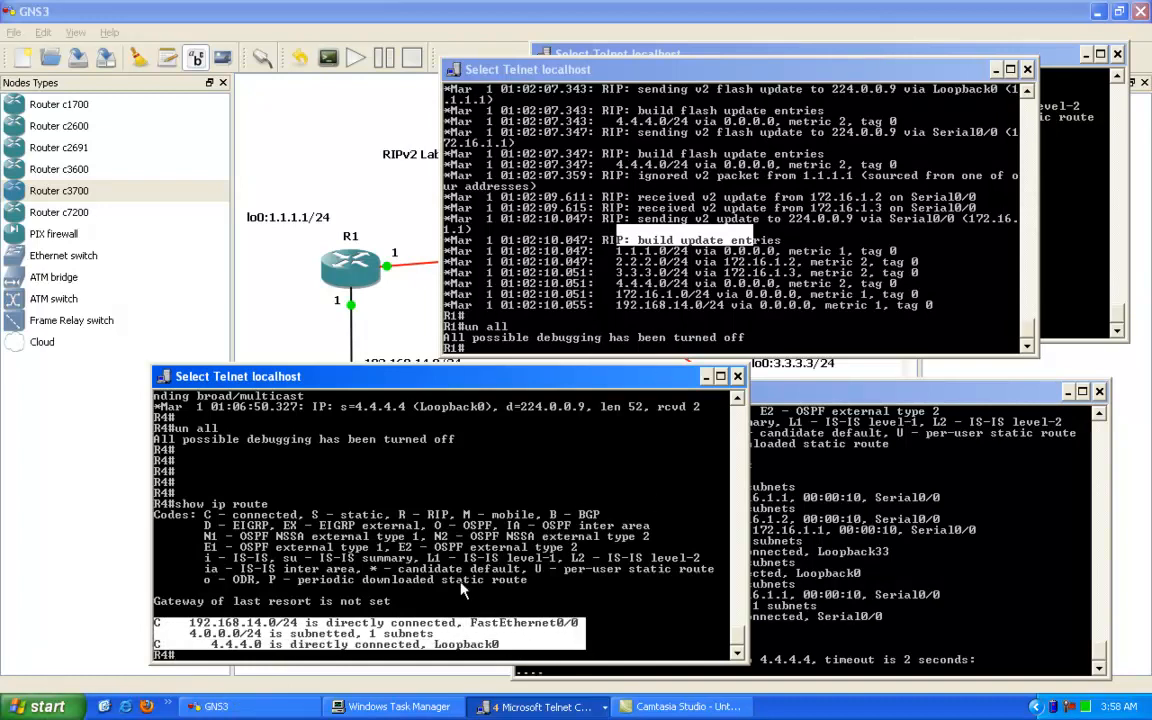
Bring the topology diagram forward, select the lab title label, and inspect the R1–FR0 link and R1's details.
click(624, 295)
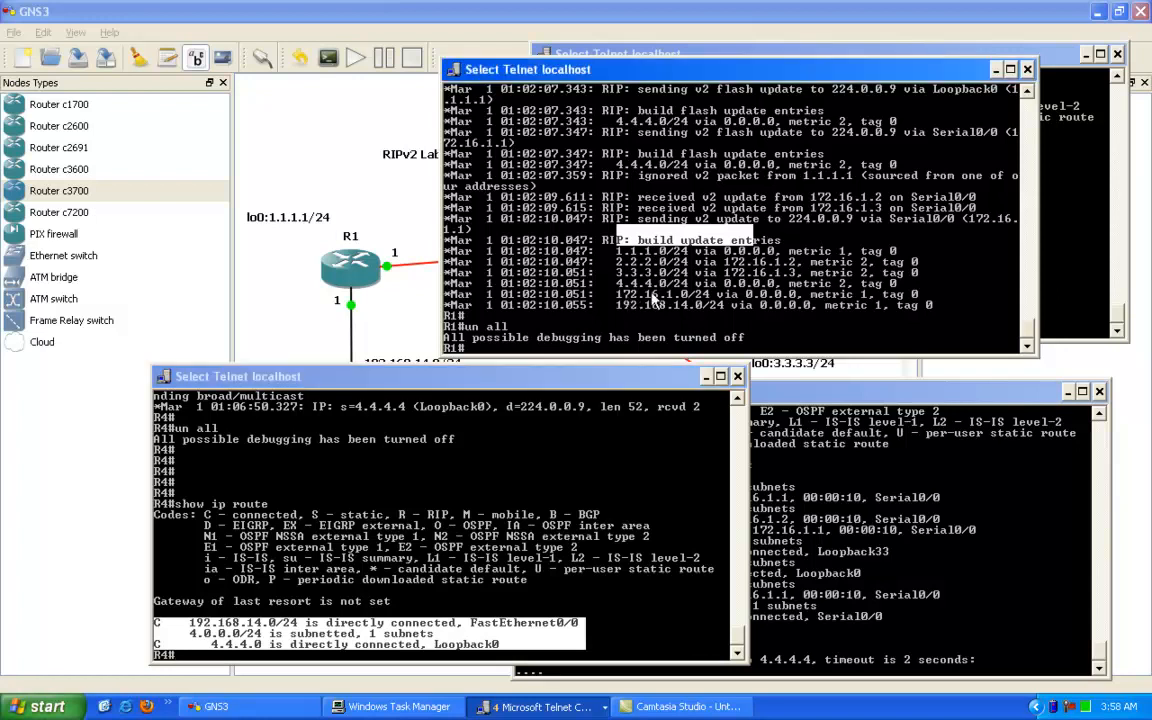
click(433, 580)
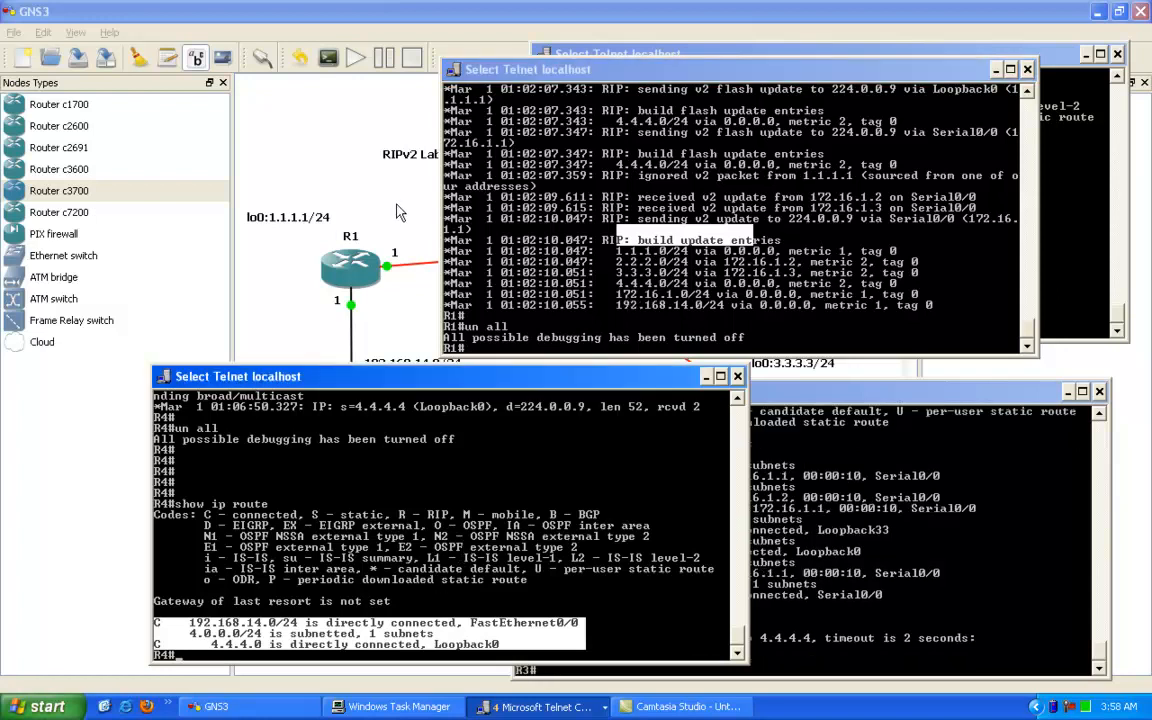
click(360, 187)
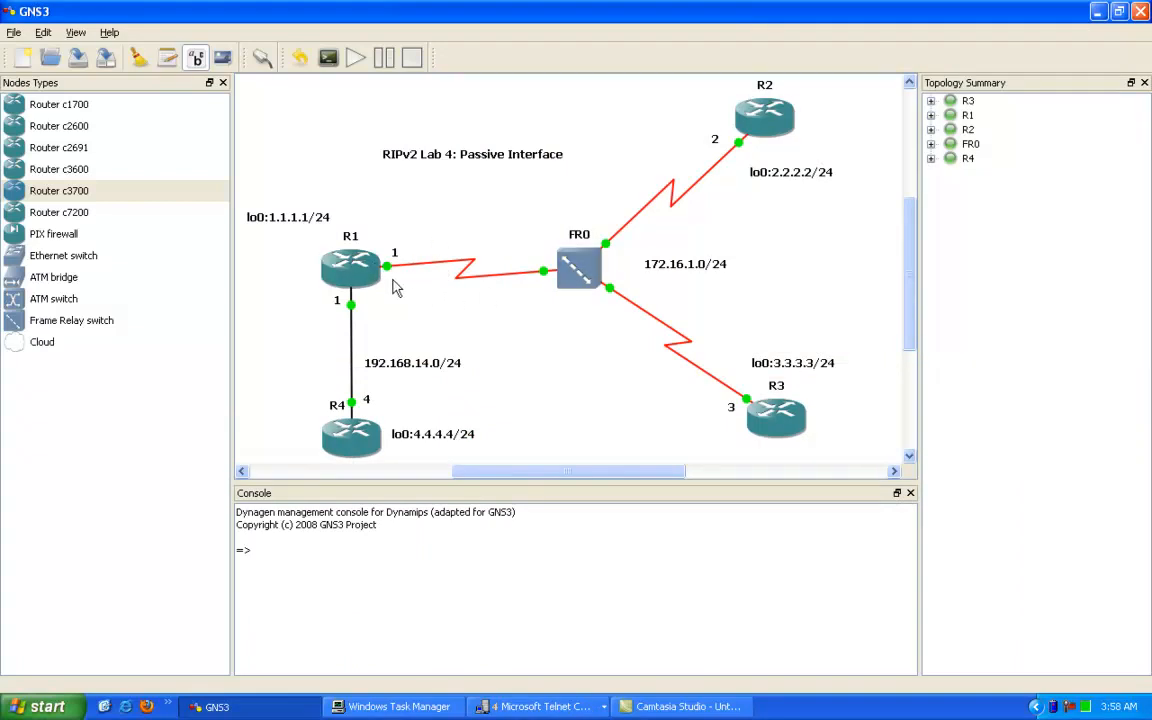
click(540, 706)
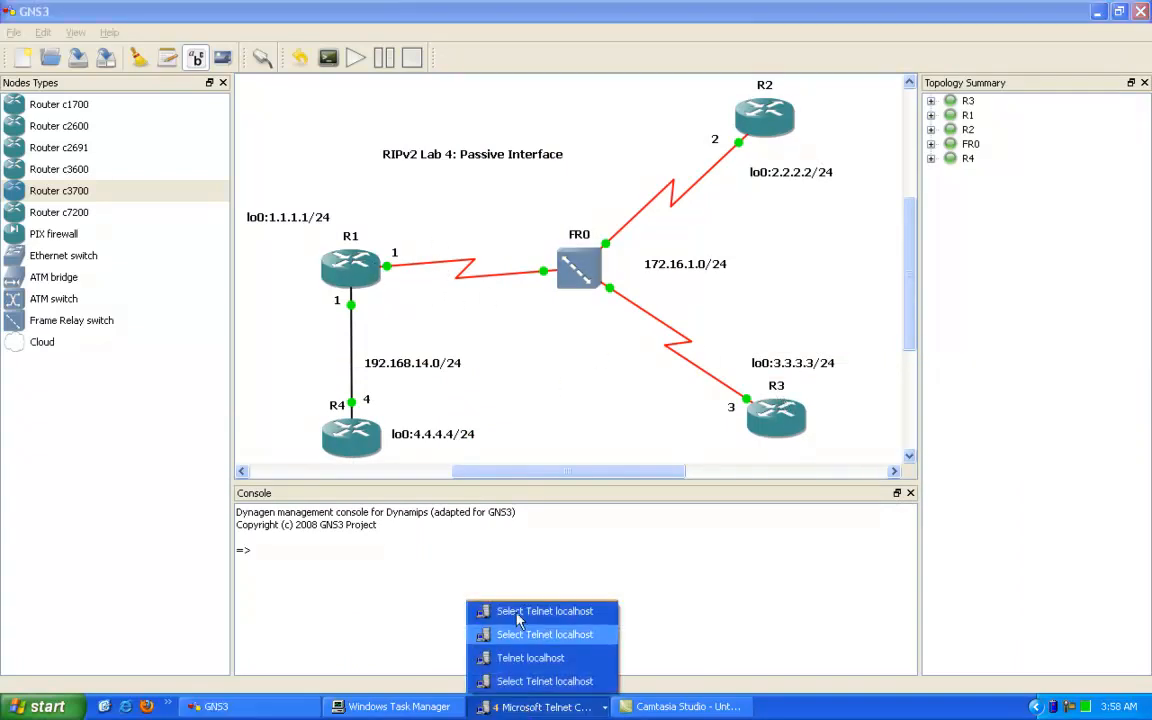
click(484, 340)
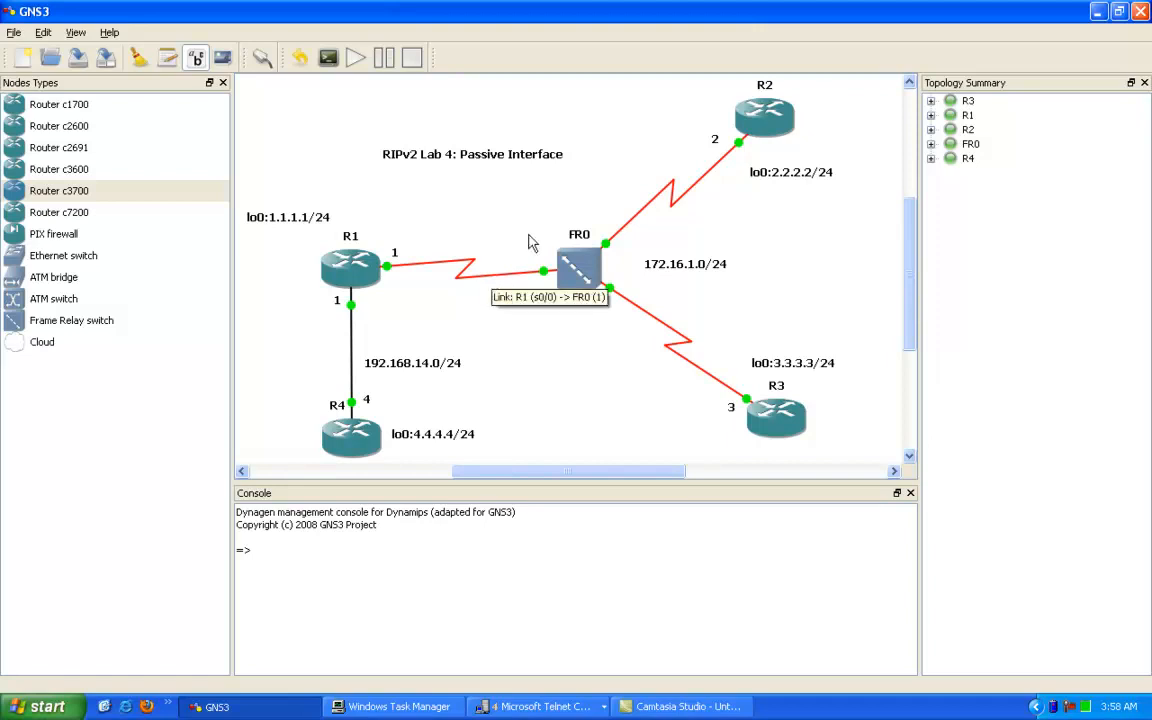
click(465, 154)
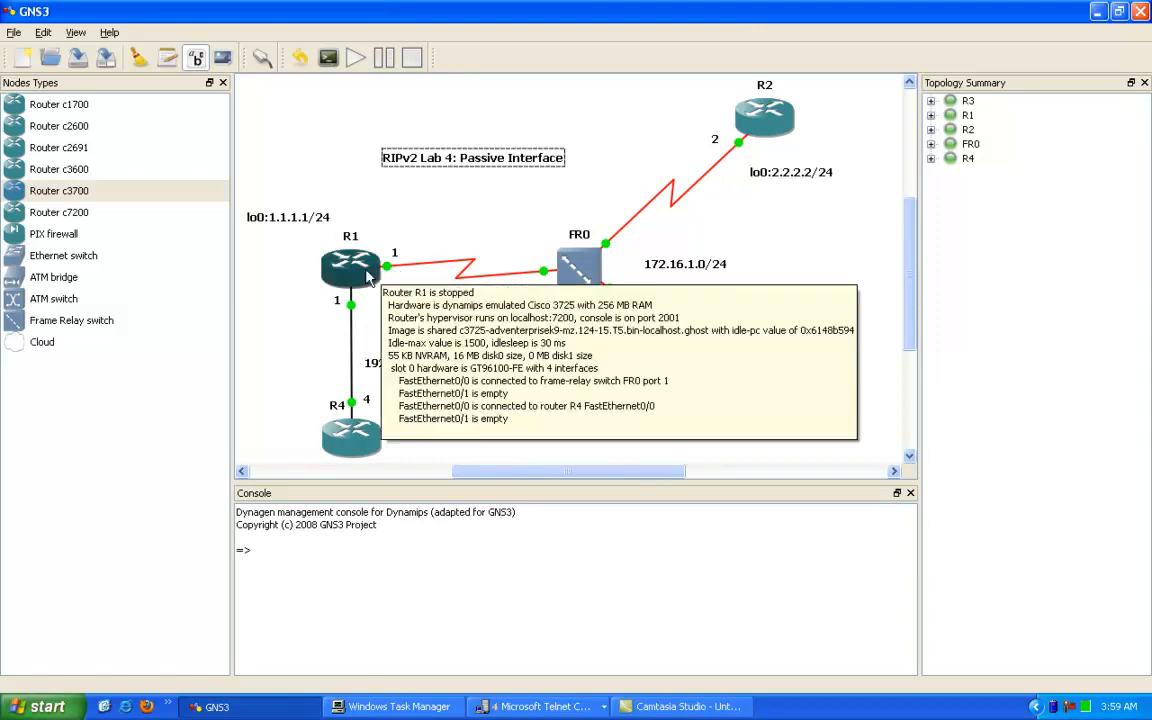
mouse_move(332, 262)
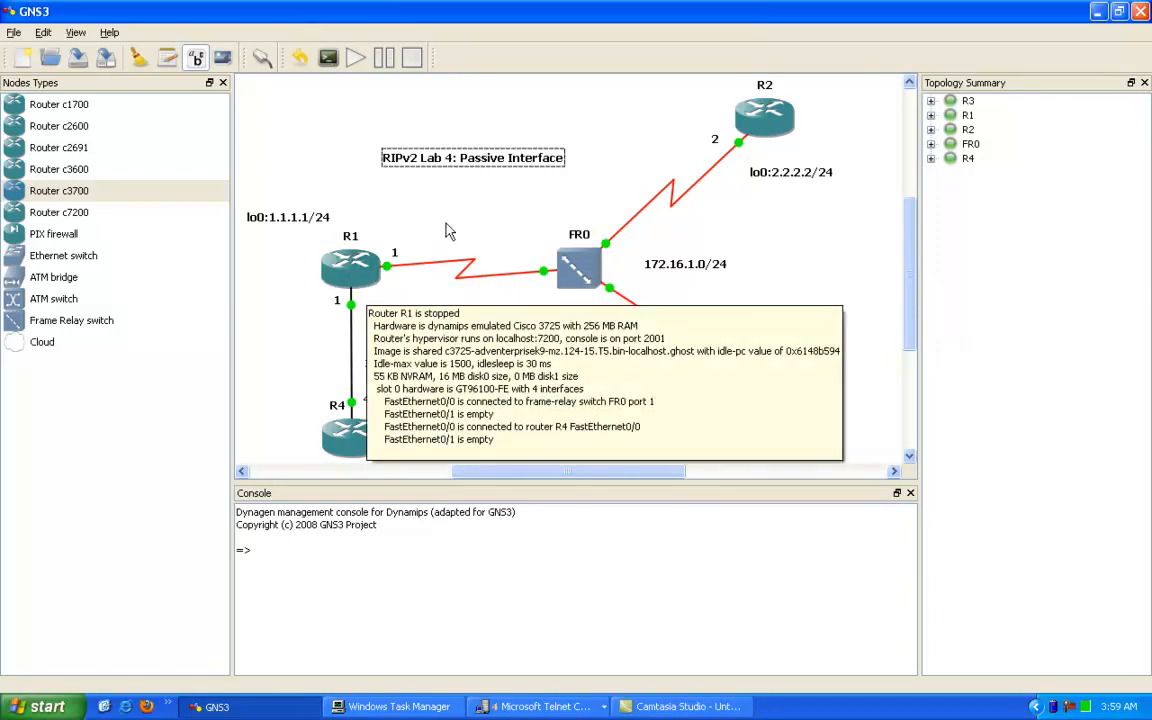